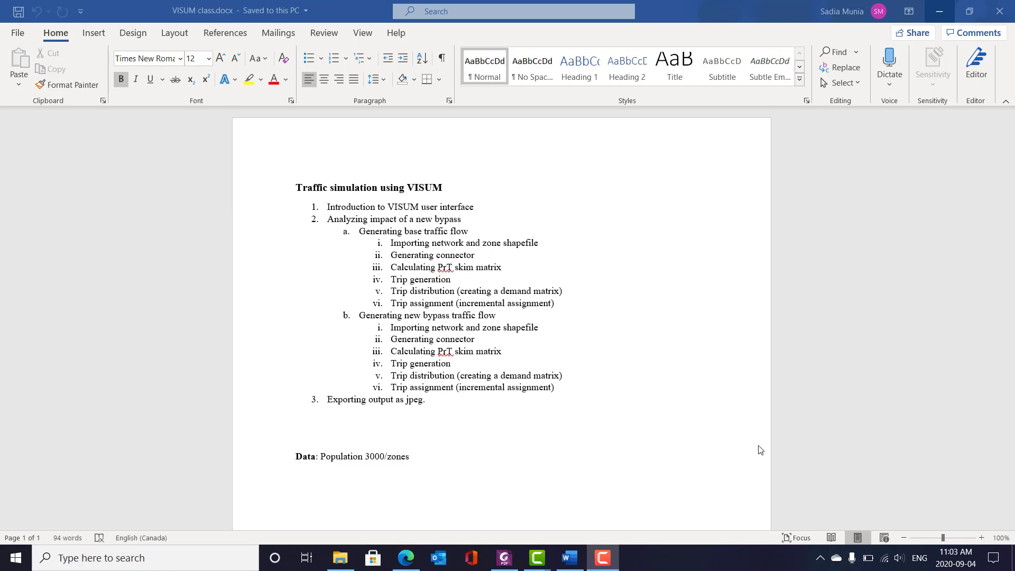
{"action": "left_click", "coordinate": [603, 558]}
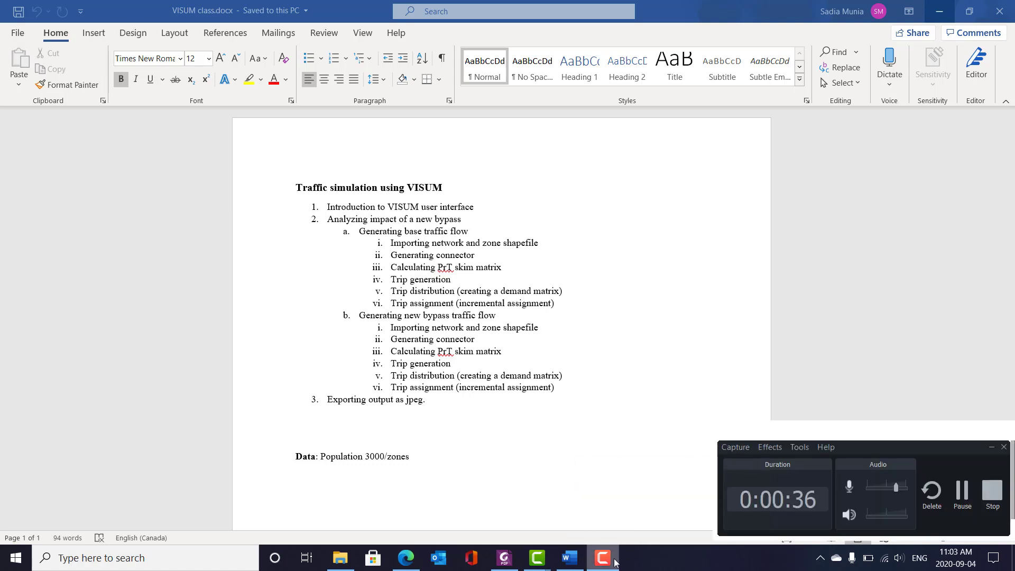
{"action": "left_click", "coordinate": [994, 492]}
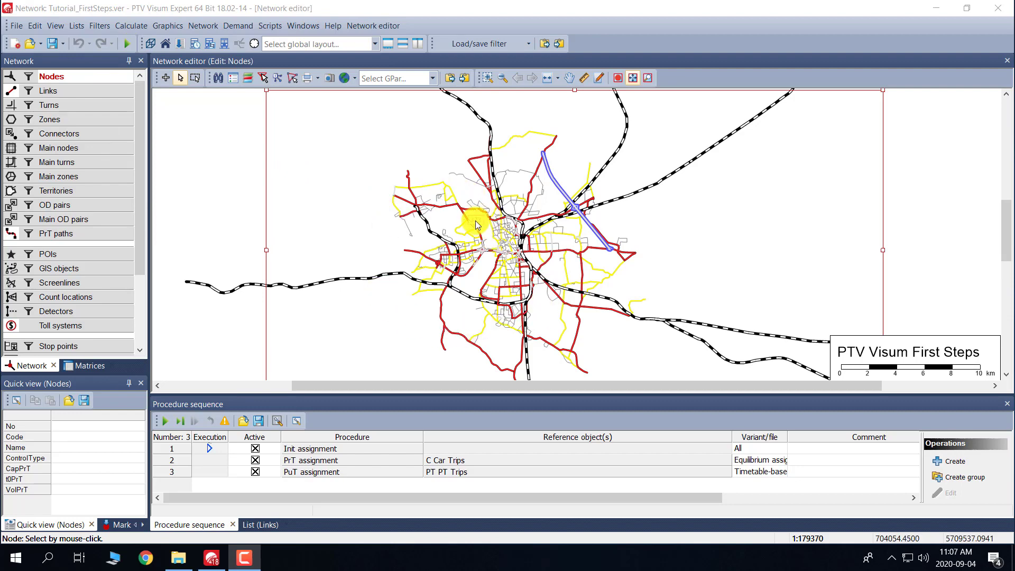
Examine the tutorial network and view the attributes of two of its nodes in the quick view.
{"action": "scroll", "coordinate": [477, 224], "scroll_direction": "down", "scroll_amount": 3}
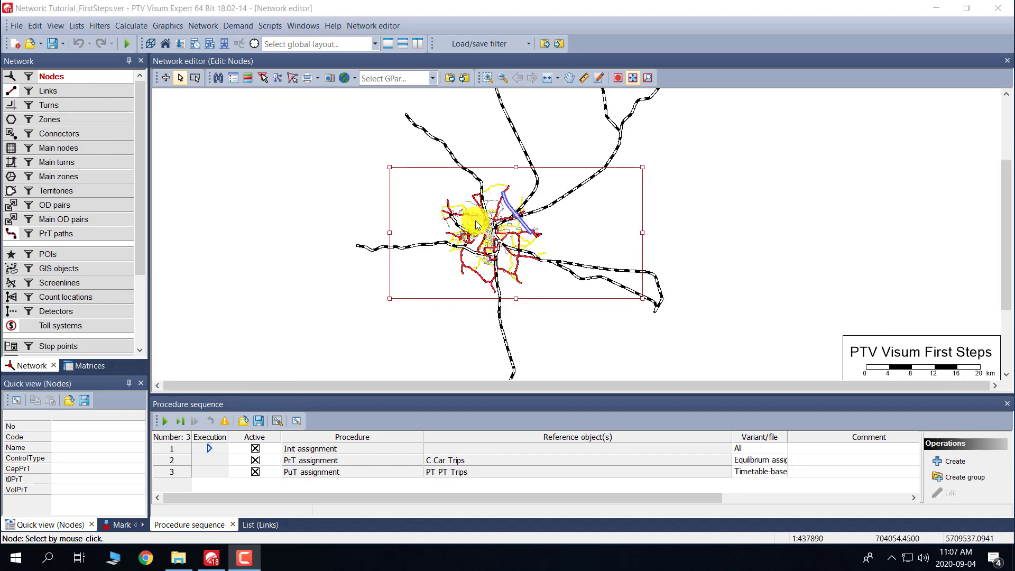
{"action": "scroll", "coordinate": [477, 225], "scroll_direction": "up", "scroll_amount": 2}
{"action": "scroll", "coordinate": [477, 225], "scroll_direction": "up", "scroll_amount": 1}
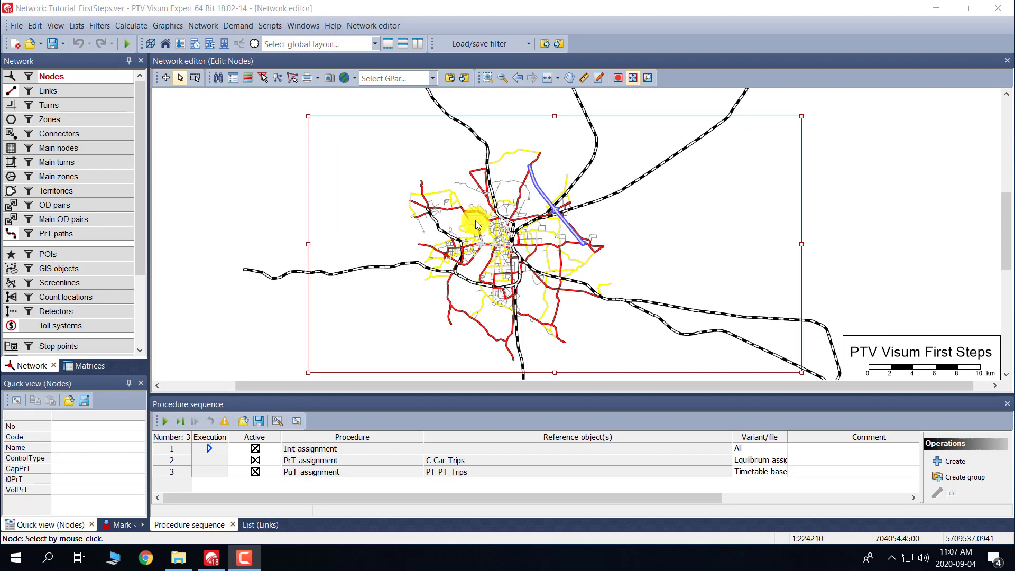
{"action": "scroll", "coordinate": [477, 224], "scroll_direction": "up", "scroll_amount": 1}
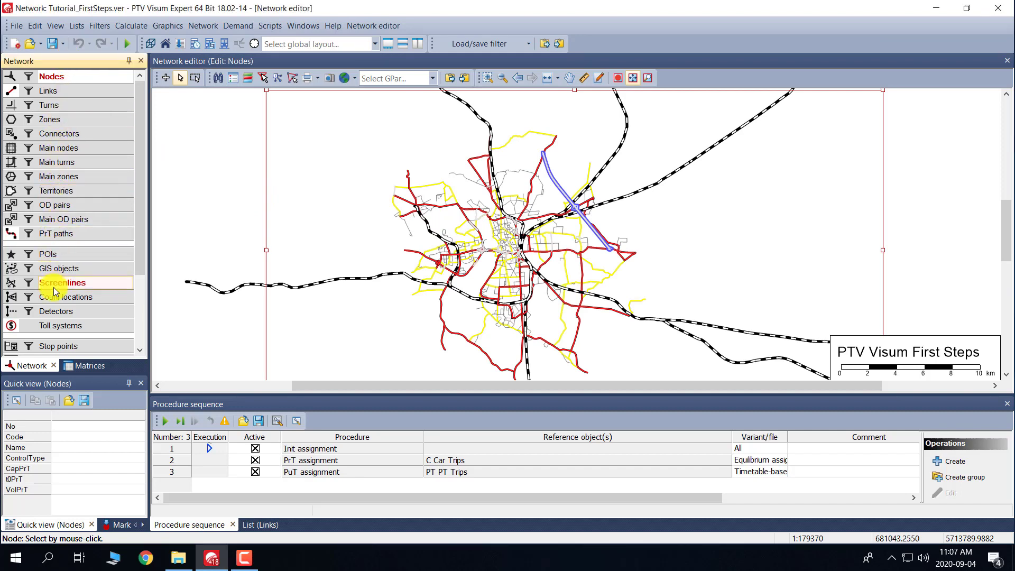
{"action": "left_click", "coordinate": [37, 387]}
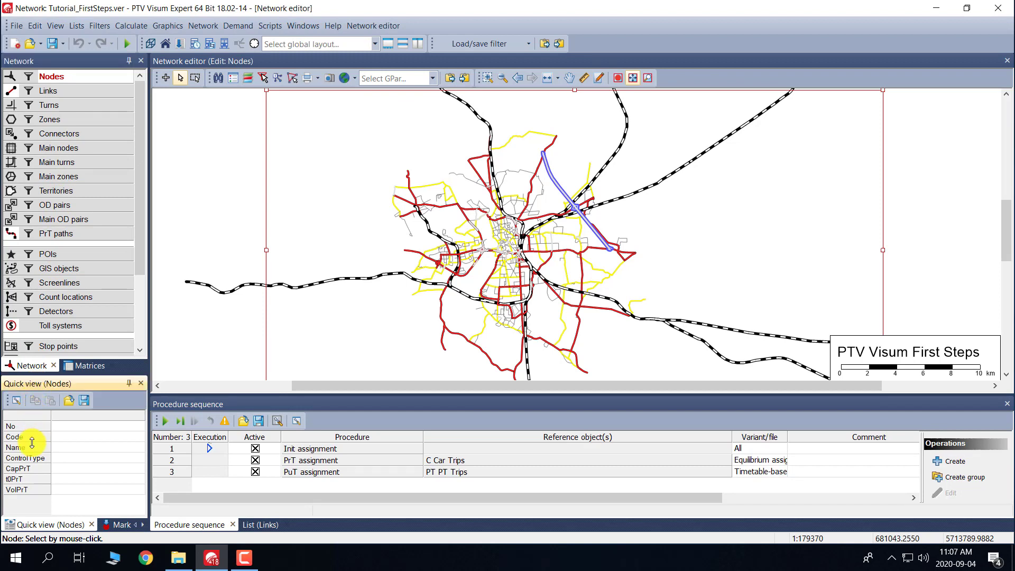
{"action": "left_click", "coordinate": [437, 207]}
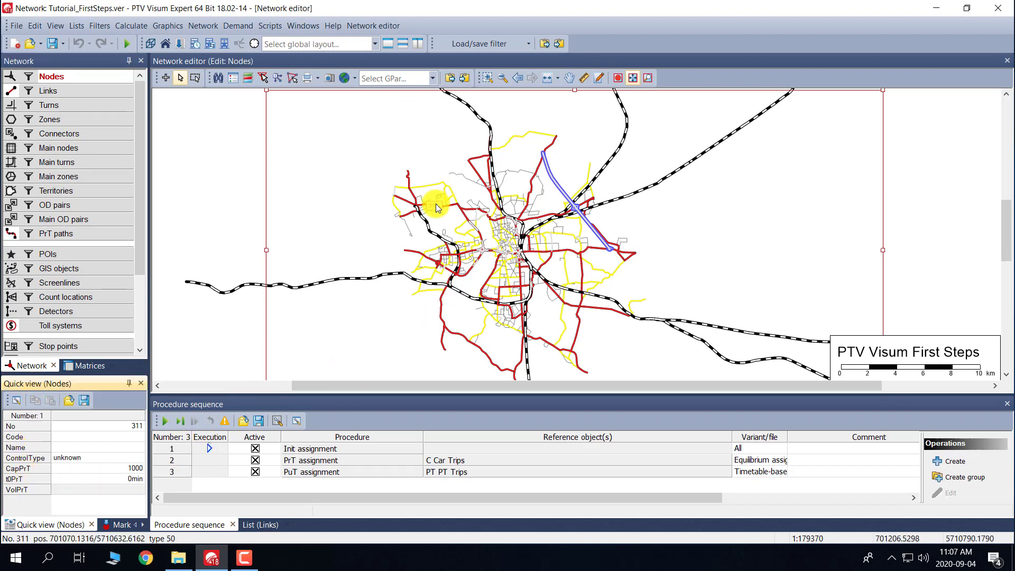
{"action": "left_click", "coordinate": [491, 211]}
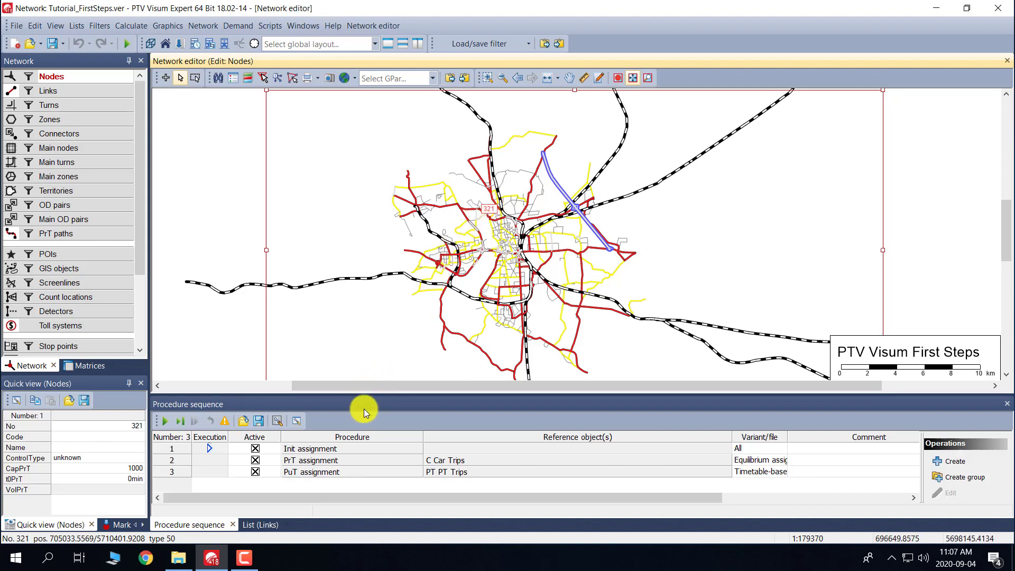
Undock the procedure sequence window, reposition it, and arrange all windows vertically.
{"action": "left_click_drag", "start_coordinate": [370, 392], "coordinate": [541, 129]}
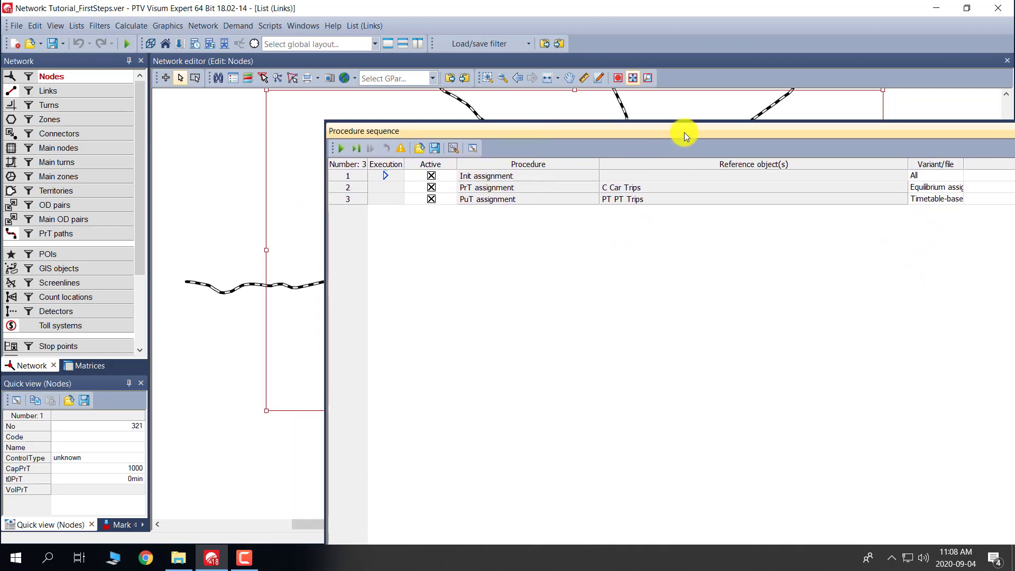
{"action": "left_click_drag", "start_coordinate": [684, 132], "coordinate": [575, 122]}
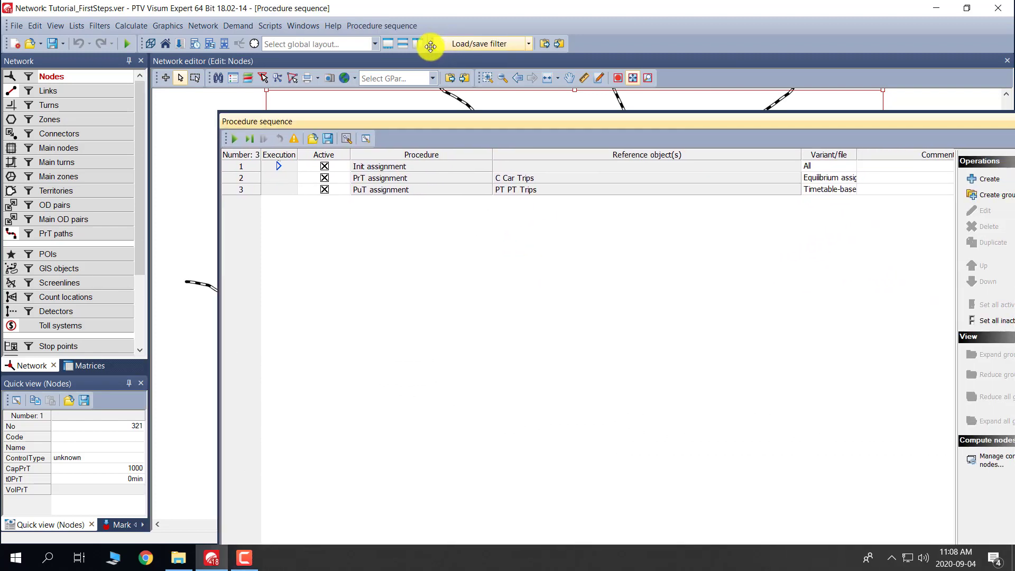
{"action": "left_click", "coordinate": [421, 44]}
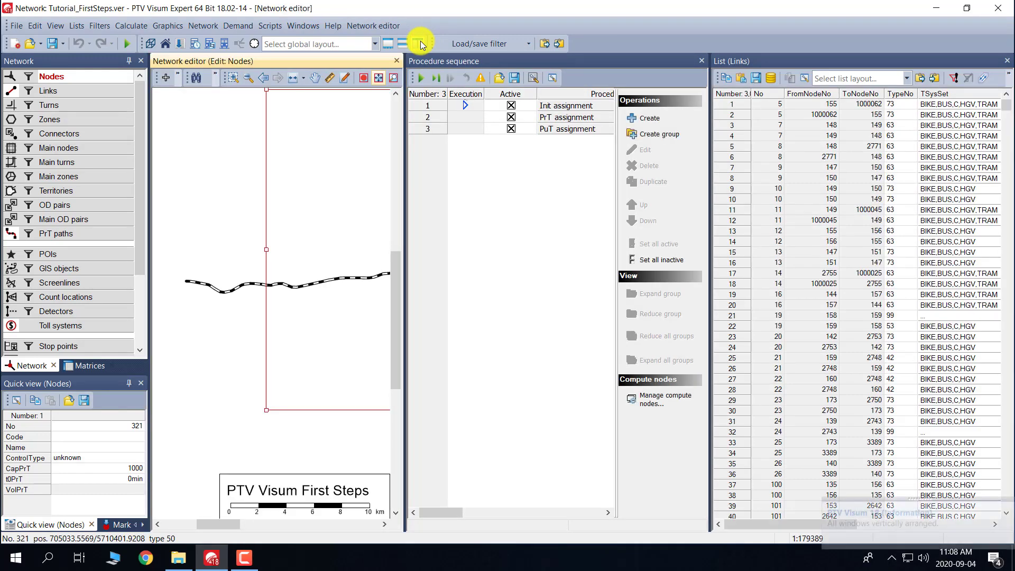
Arrange all windows as tabs and view the procedure sequence and the links list.
{"action": "left_click", "coordinate": [389, 43]}
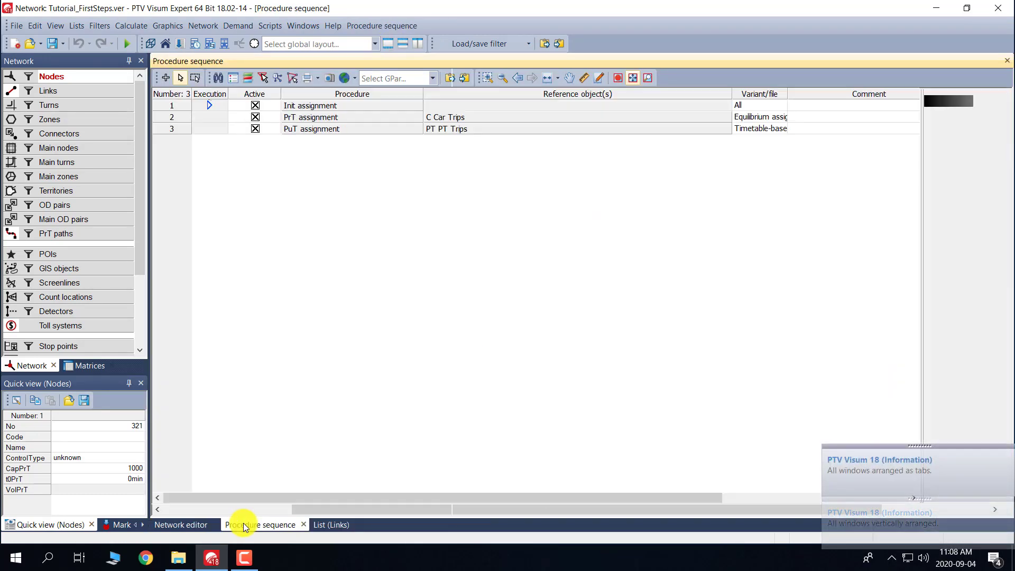
{"action": "left_click", "coordinate": [240, 523]}
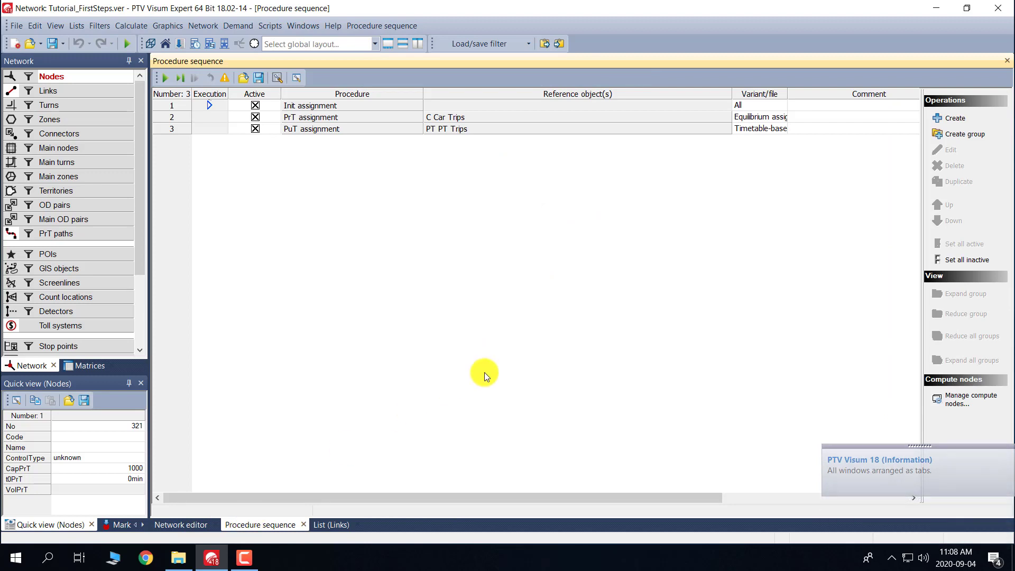
{"action": "left_click", "coordinate": [335, 524]}
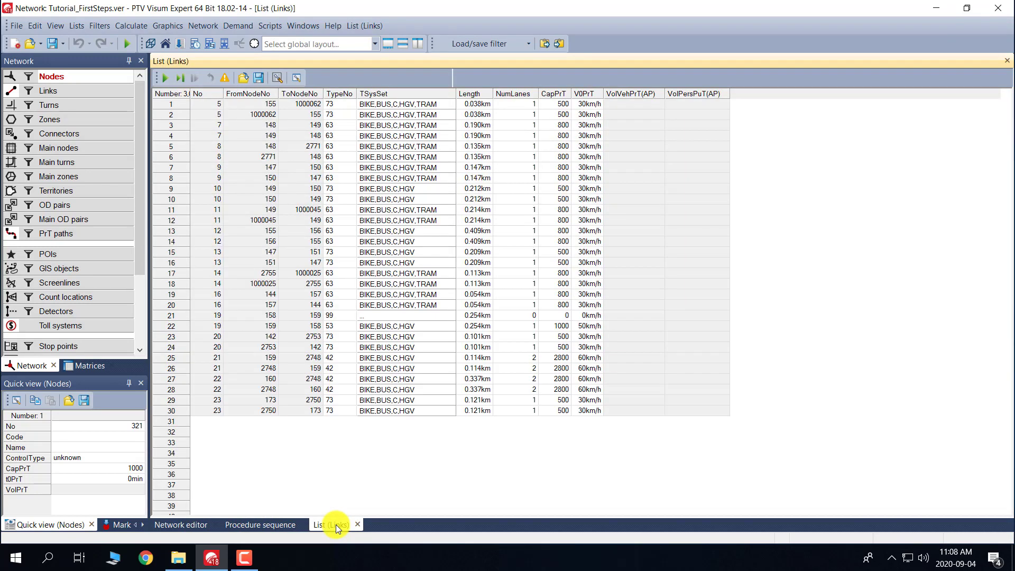
Arrange all windows horizontally and close the links list.
{"action": "left_click", "coordinate": [411, 42]}
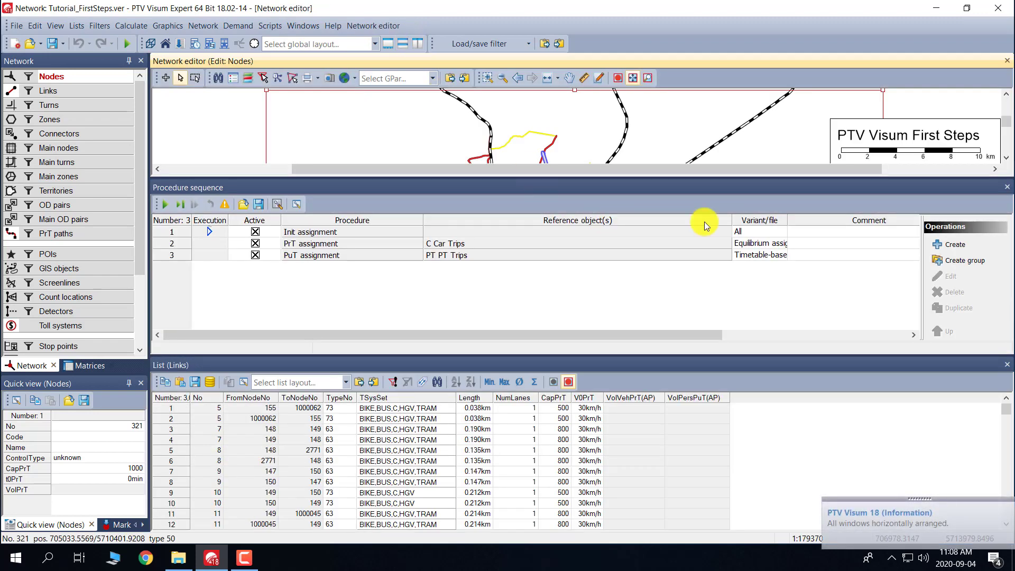
{"action": "left_click", "coordinate": [1008, 366]}
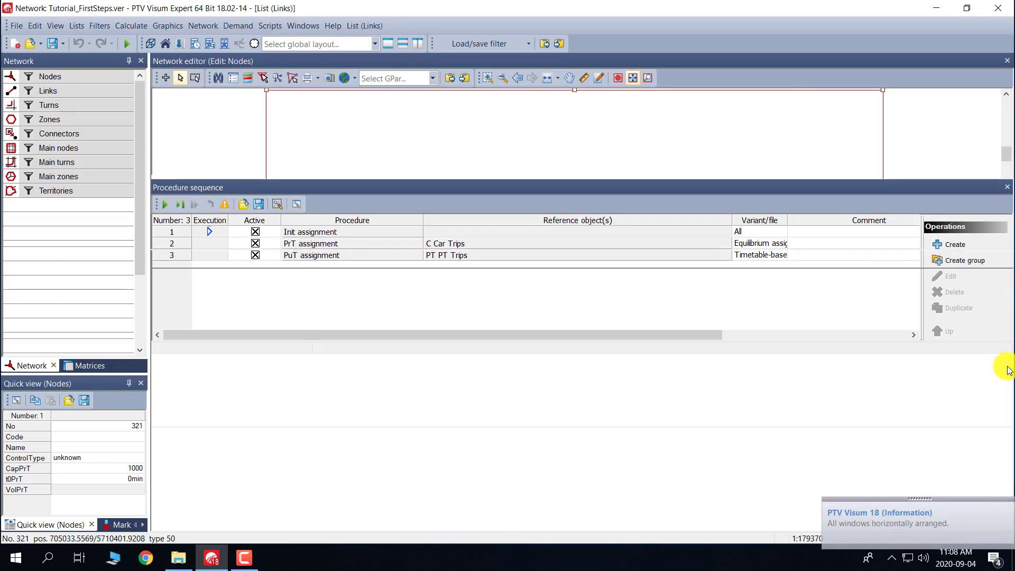
{"action": "left_click_drag", "start_coordinate": [638, 252], "coordinate": [599, 444]}
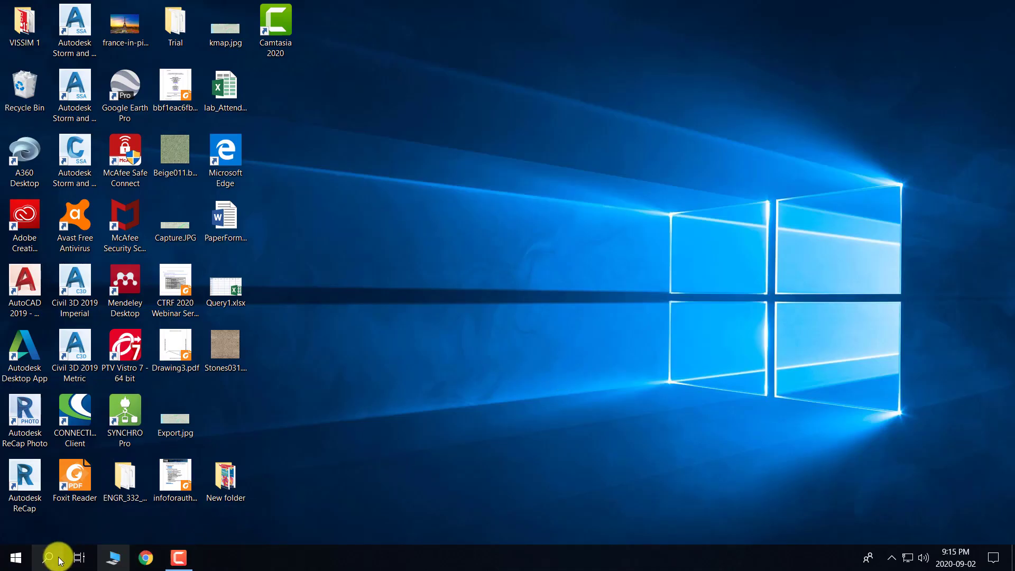
Launch PTV Visum 18 - 64 bit, dismiss the licence warning and close the start page.
{"action": "left_click", "coordinate": [53, 556]}
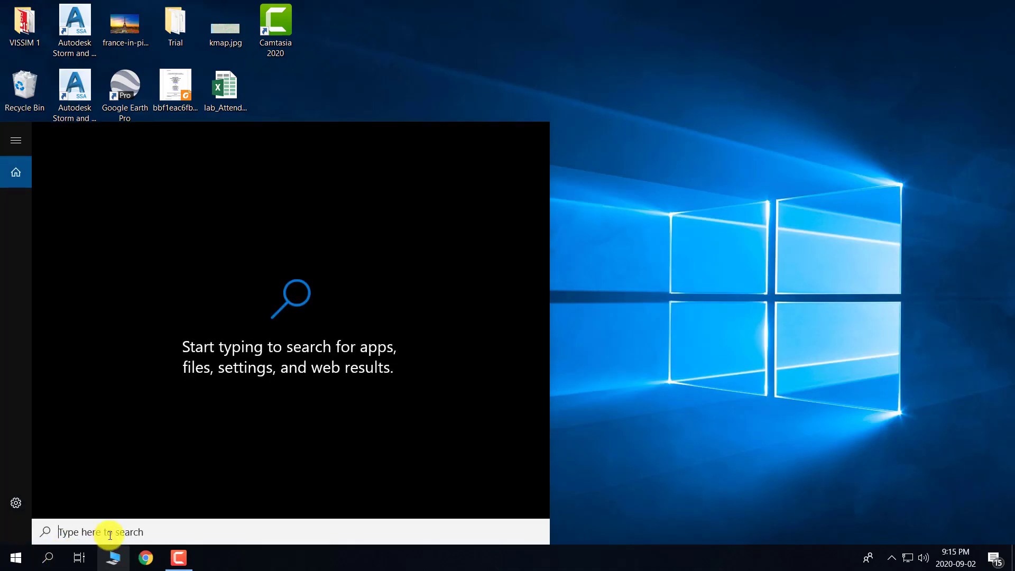
{"action": "type", "text": "visu"}
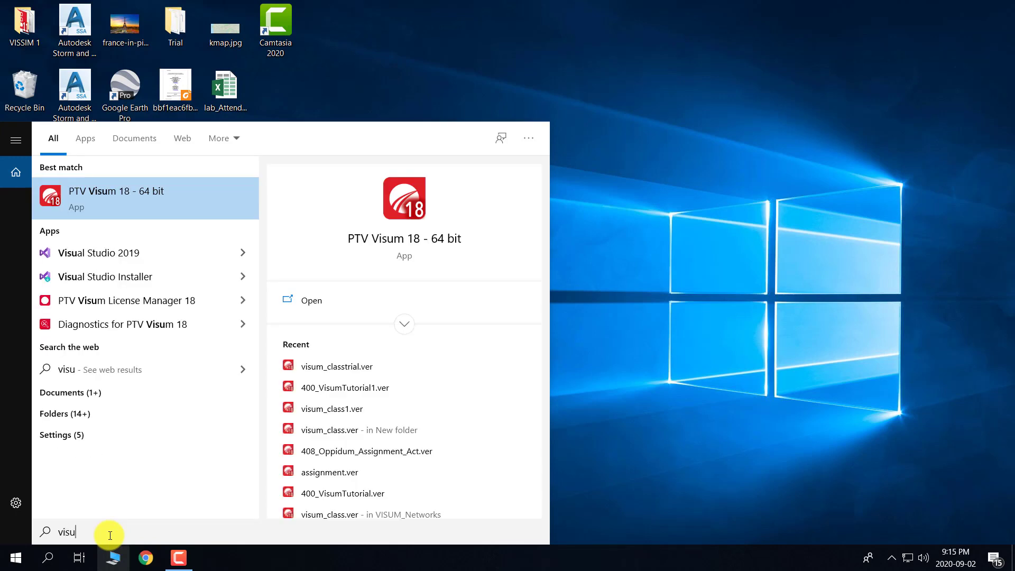
{"action": "left_click", "coordinate": [137, 207]}
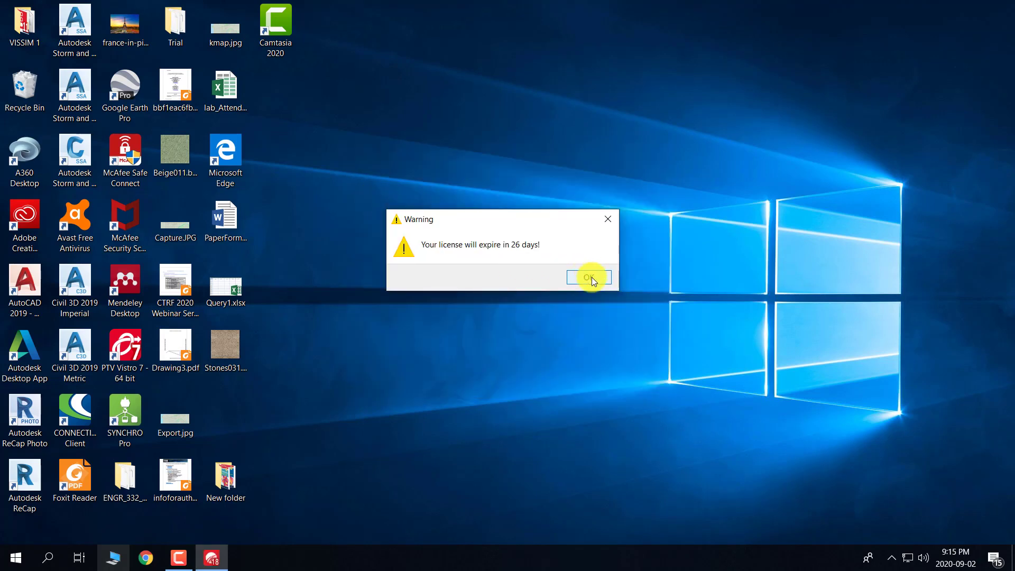
{"action": "left_click", "coordinate": [589, 276]}
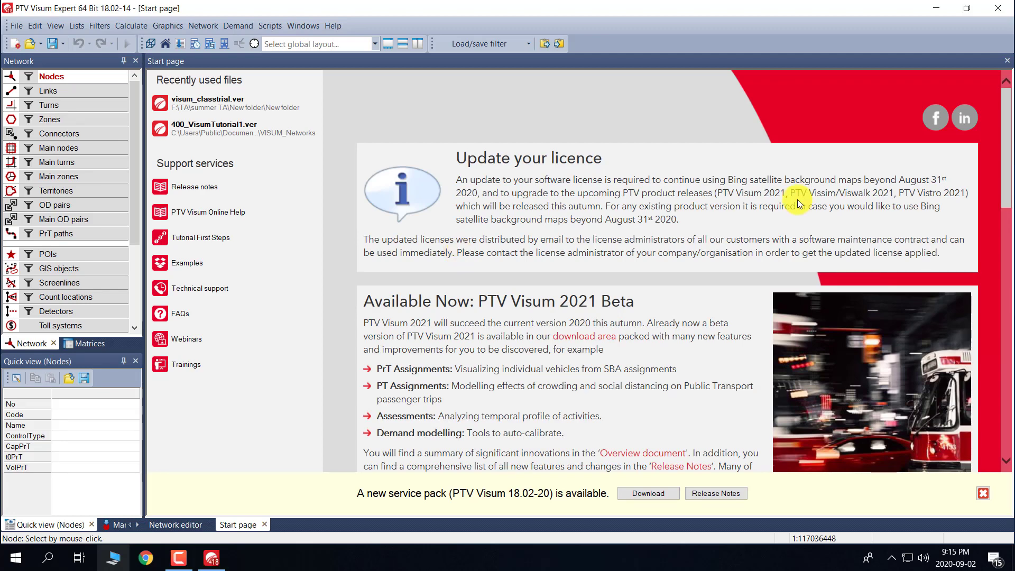
{"action": "left_click", "coordinate": [264, 524]}
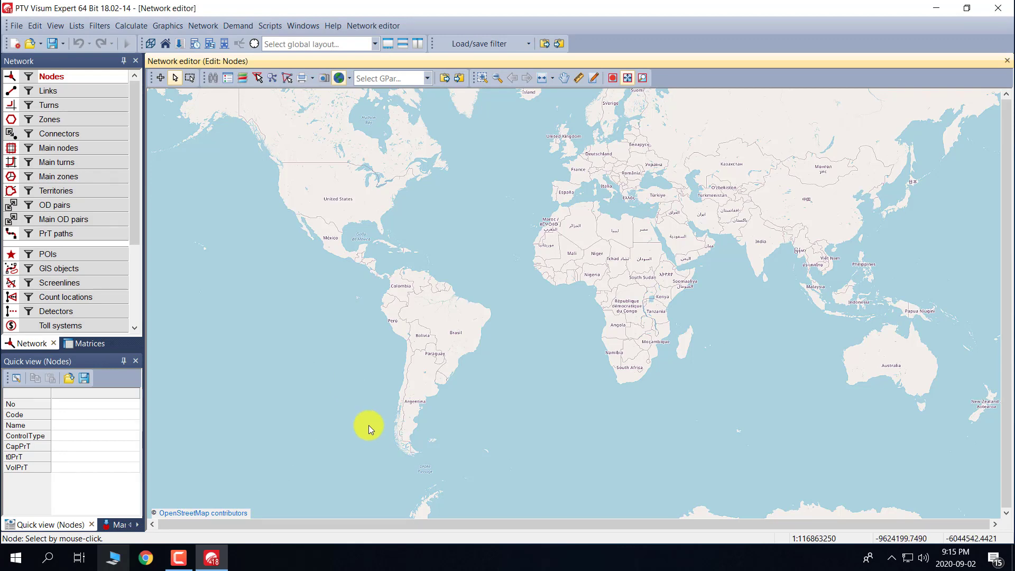
Open the version file visum_class.ver from the nested New folder under summer TA.
{"action": "left_click", "coordinate": [16, 26]}
{"action": "left_click", "coordinate": [51, 62]}
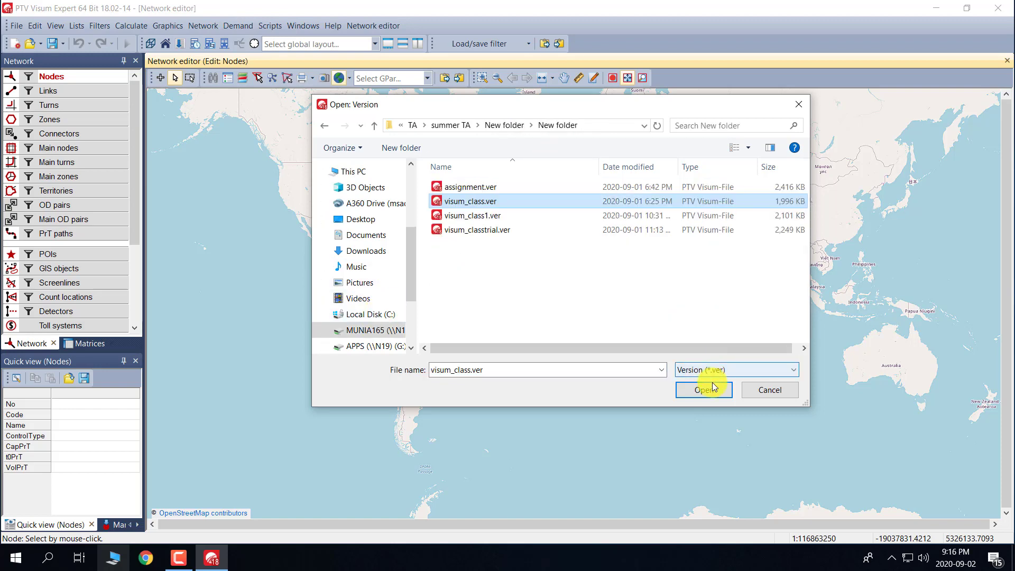
{"action": "left_click", "coordinate": [707, 393]}
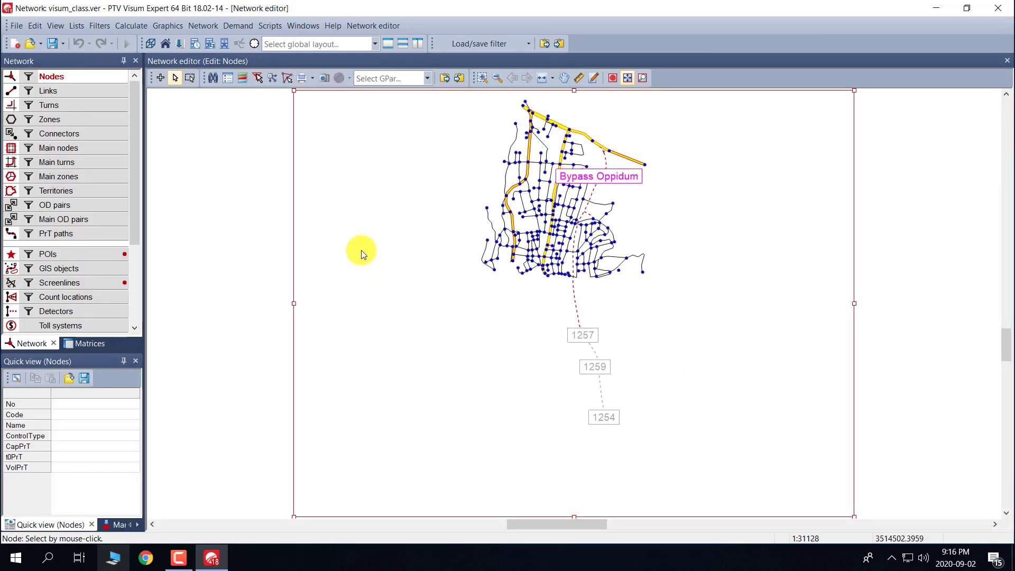
{"action": "left_click_drag", "start_coordinate": [419, 199], "coordinate": [322, 265]}
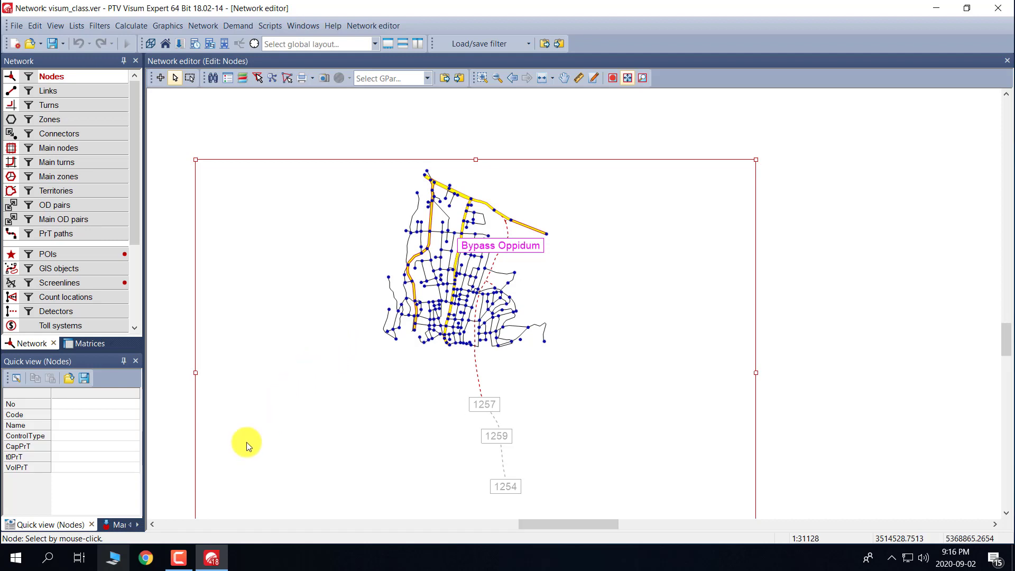
Switch to File Explorer and select class.shp in the New folder under summer TA.
{"action": "left_click", "coordinate": [936, 9]}
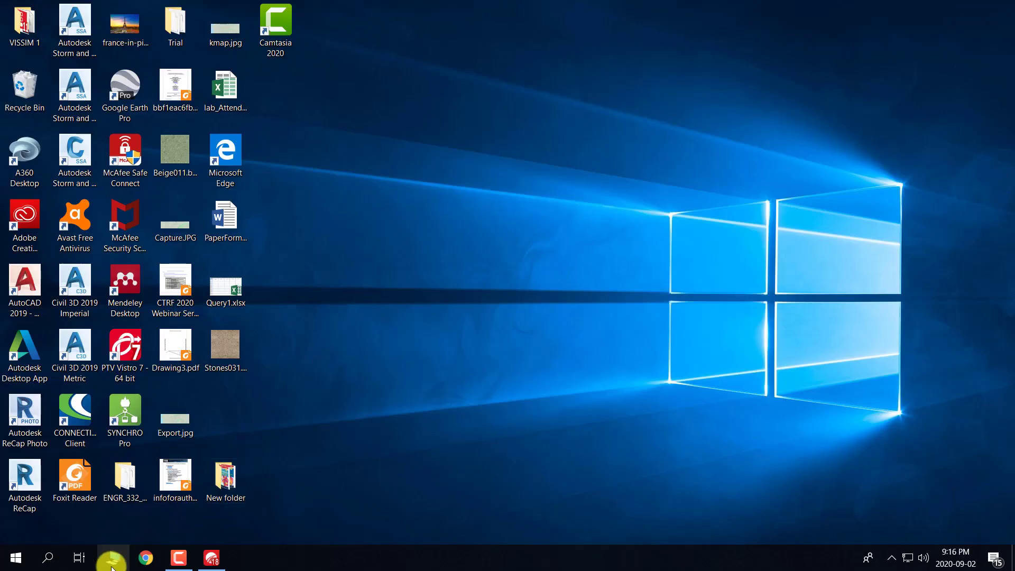
{"action": "left_click", "coordinate": [111, 567]}
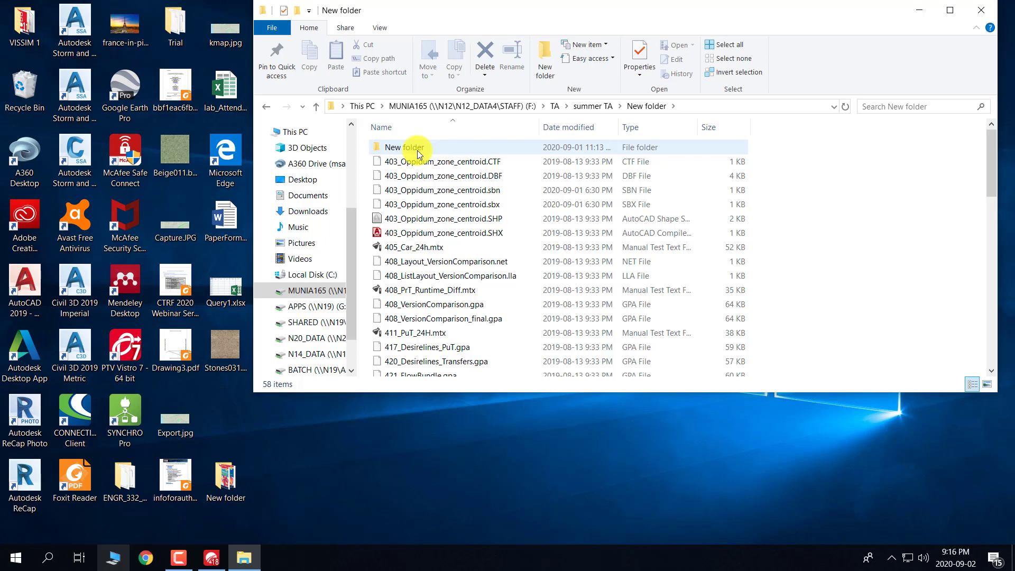
{"action": "scroll", "coordinate": [415, 286], "scroll_direction": "down", "scroll_amount": 8}
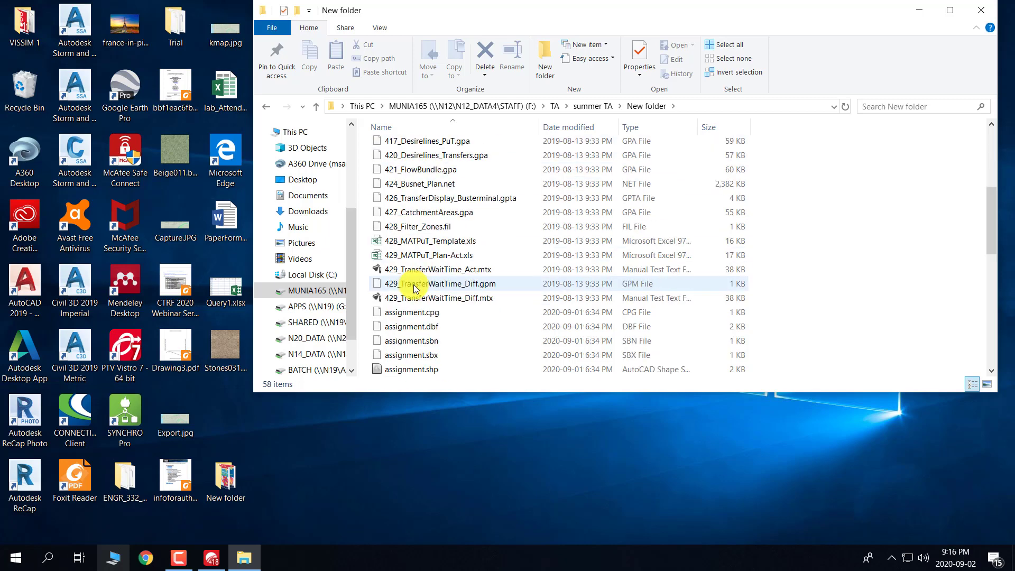
{"action": "scroll", "coordinate": [413, 284], "scroll_direction": "down", "scroll_amount": 4}
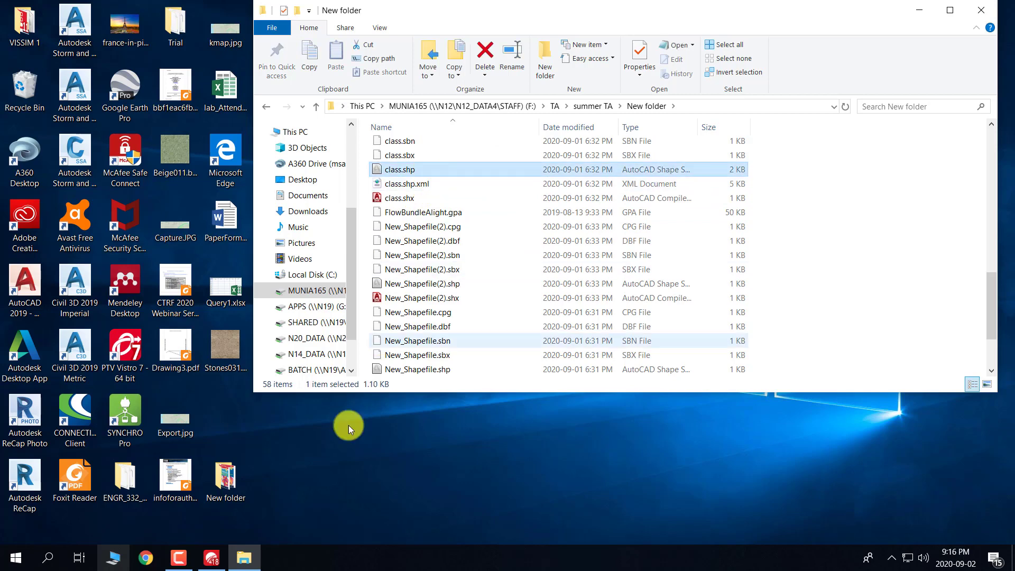
Switch back to PTV Visum, shrink it from full screen and reposition it so the folder window shows behind it.
{"action": "left_click", "coordinate": [218, 559]}
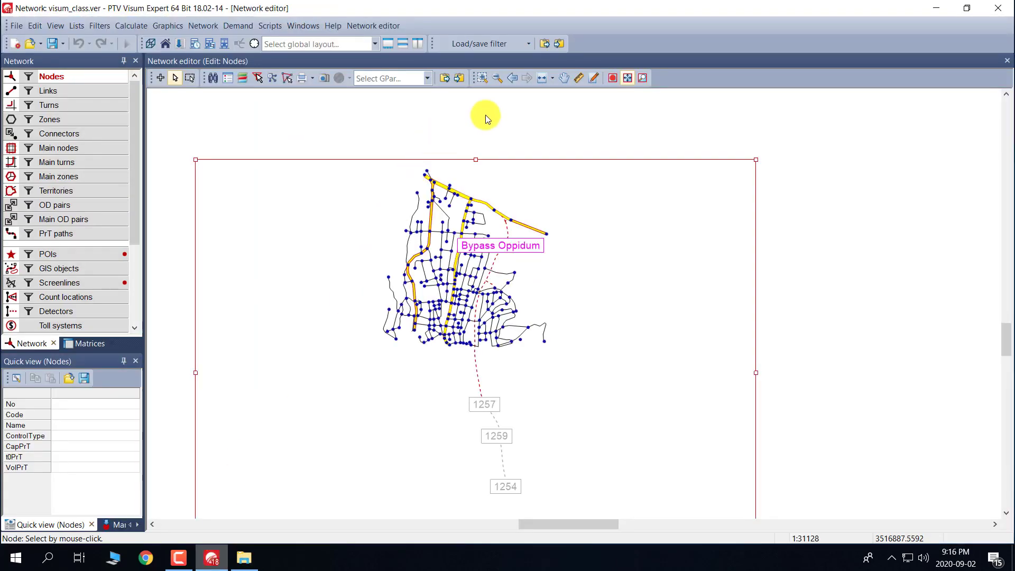
{"action": "left_click", "coordinate": [970, 8]}
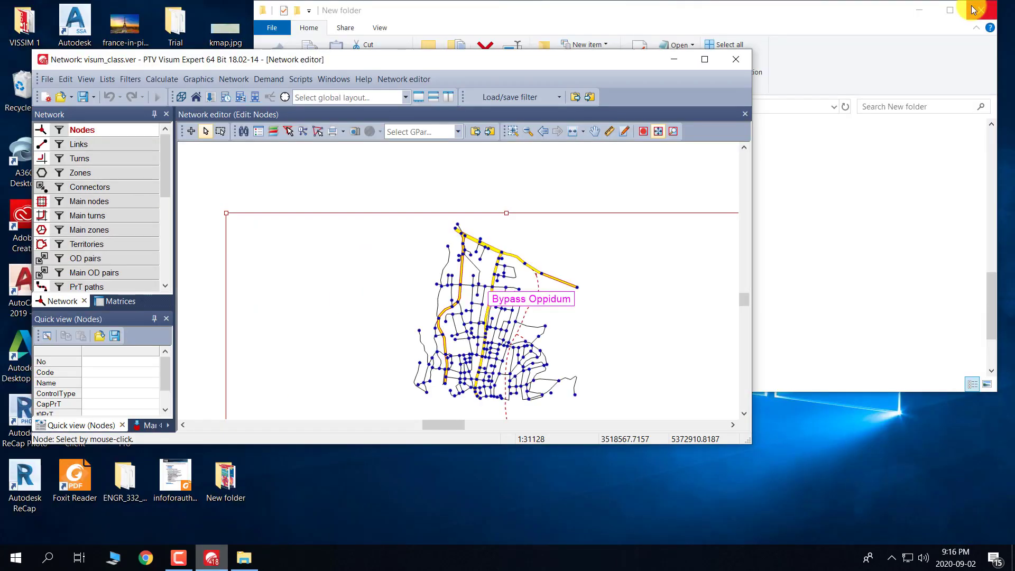
{"action": "left_click_drag", "start_coordinate": [519, 67], "coordinate": [485, 91]}
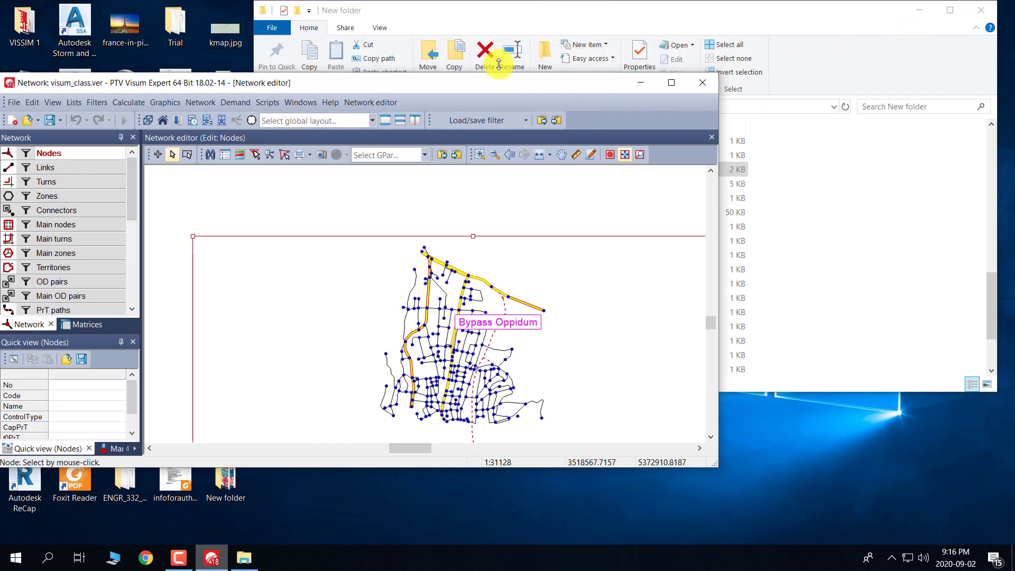
Bring class.shp from the folder window into the Visum network editor and minimise the folder window.
{"action": "left_click", "coordinate": [522, 20]}
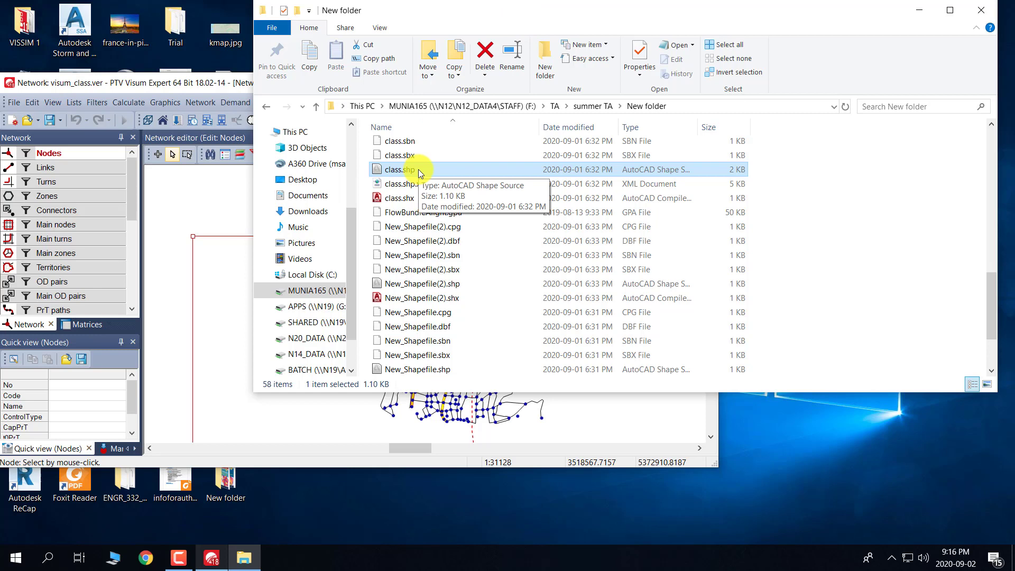
{"action": "left_click_drag", "start_coordinate": [417, 169], "coordinate": [226, 328]}
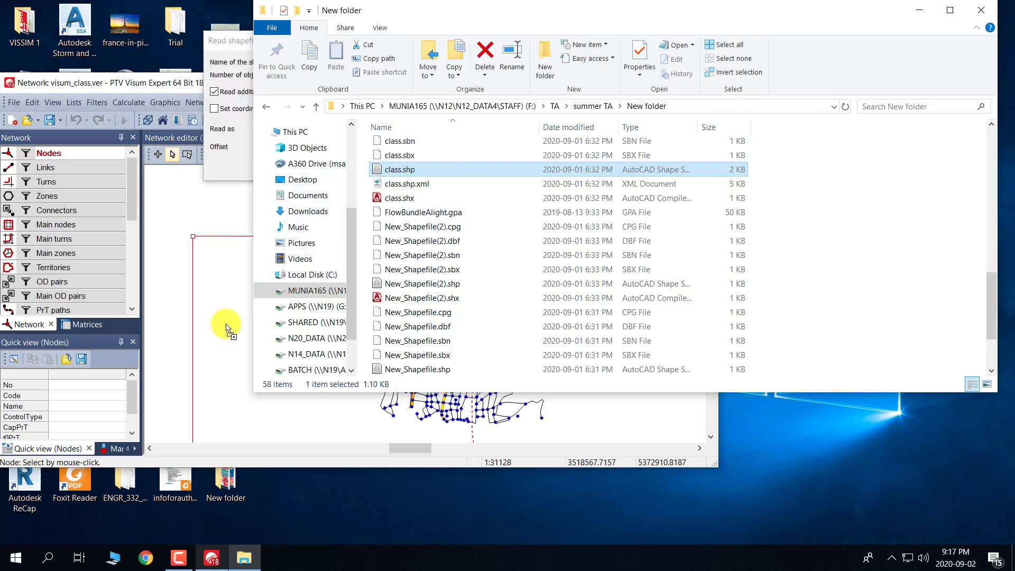
{"action": "left_click", "coordinate": [925, 11]}
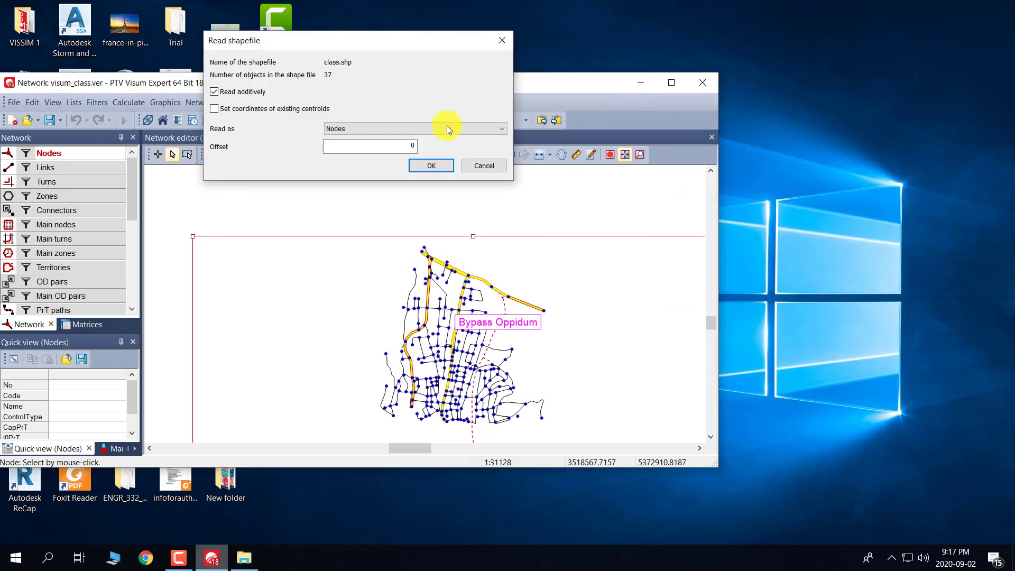
Read the shapefile additively as Zones with offset 0 and accept the proposed attribute allocation.
{"action": "left_click", "coordinate": [433, 129]}
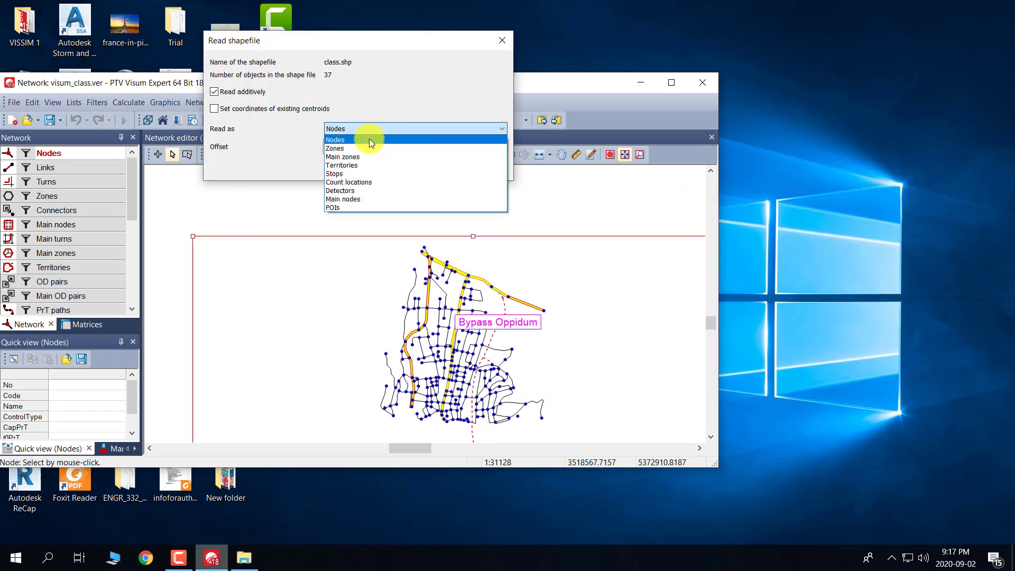
{"action": "left_click", "coordinate": [332, 149]}
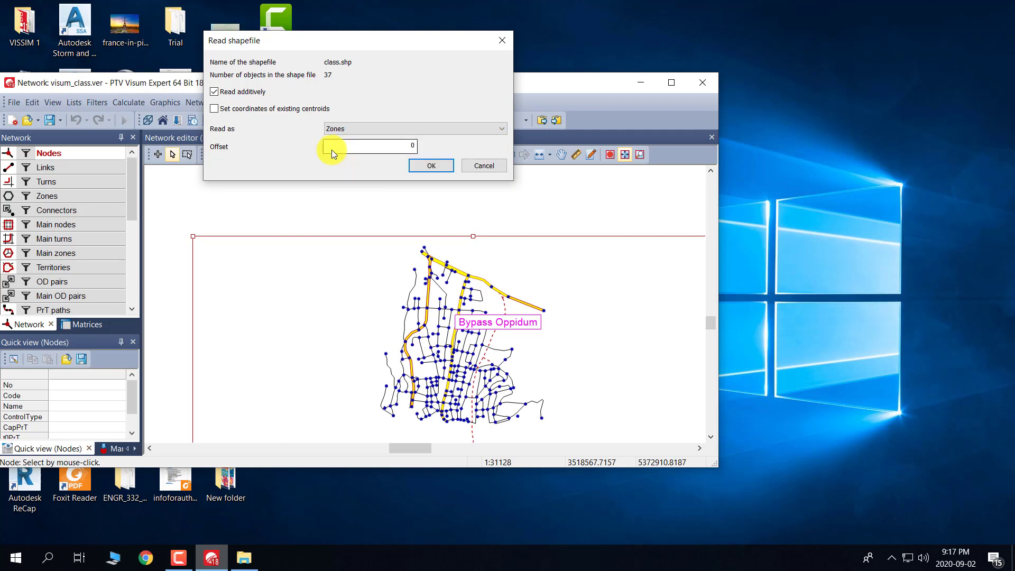
{"action": "left_click", "coordinate": [430, 167]}
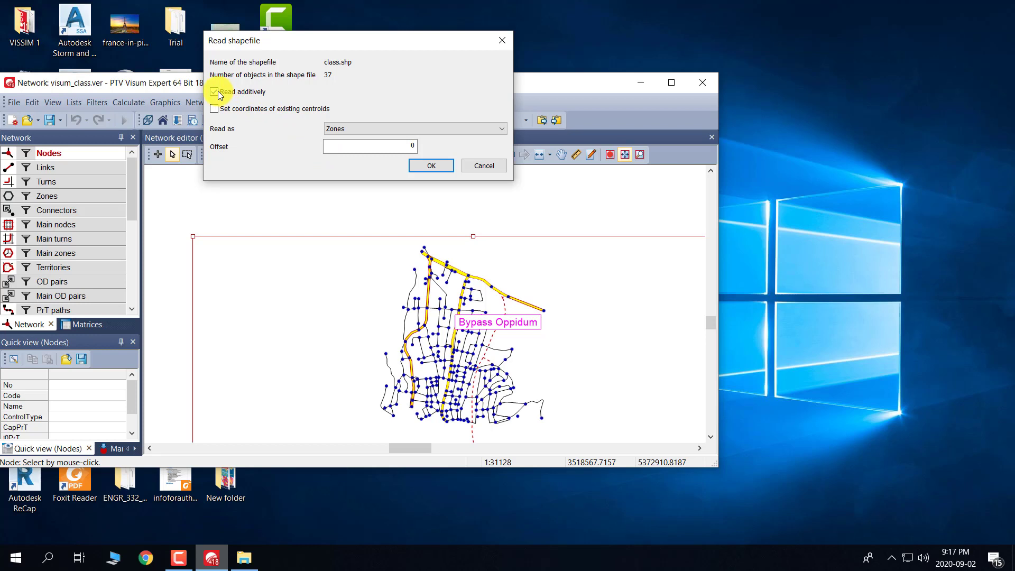
{"action": "left_click", "coordinate": [430, 166]}
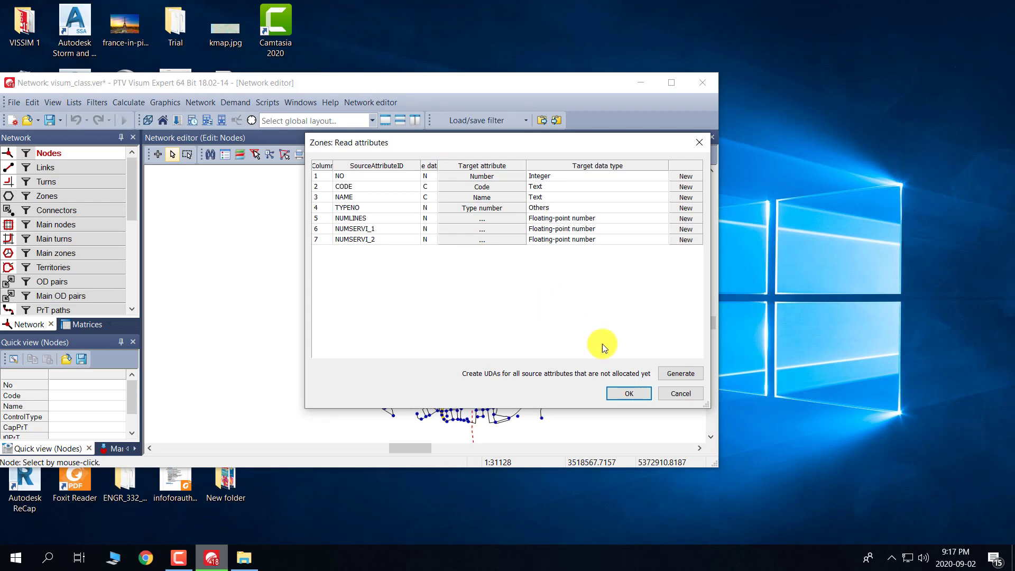
{"action": "left_click", "coordinate": [632, 394]}
Maximise the Visum window and turn on the display of zones in the network.
{"action": "left_click", "coordinate": [669, 82]}
{"action": "scroll", "coordinate": [414, 243], "scroll_direction": "up", "scroll_amount": 8}
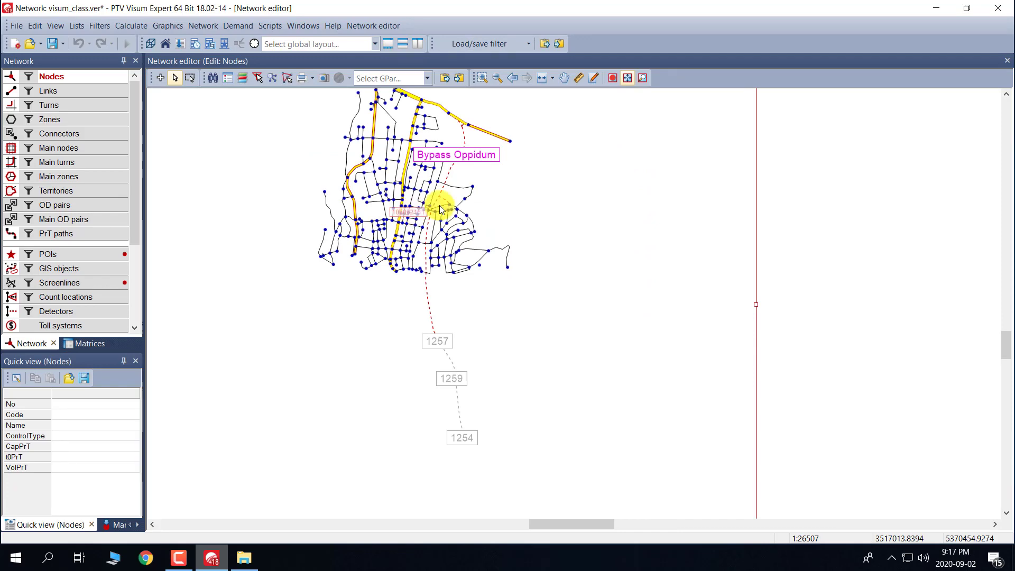
{"action": "left_click_drag", "start_coordinate": [534, 218], "coordinate": [556, 363]}
{"action": "scroll", "coordinate": [427, 321], "scroll_direction": "up", "scroll_amount": 1}
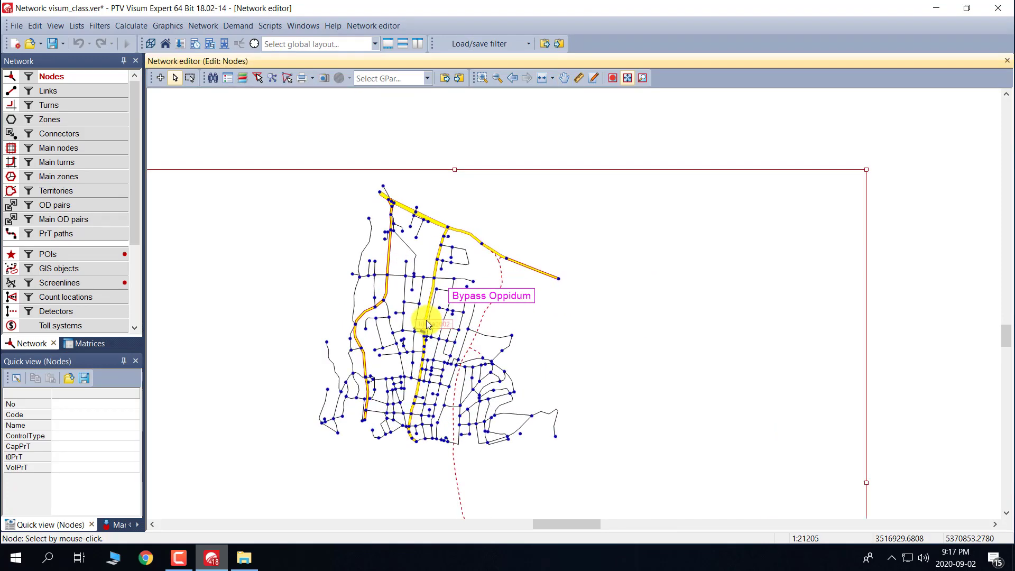
{"action": "scroll", "coordinate": [427, 324], "scroll_direction": "up", "scroll_amount": 2}
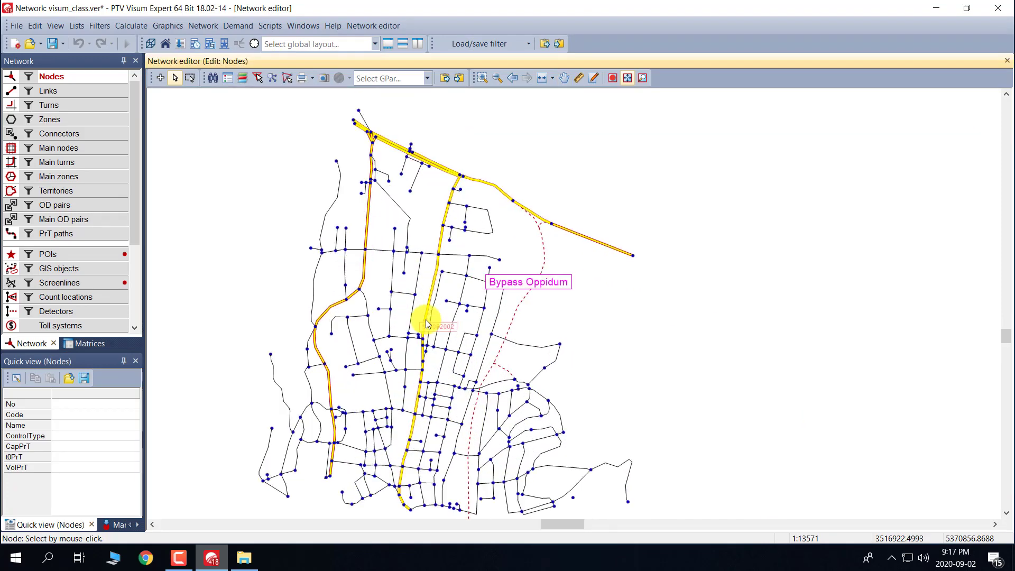
{"action": "left_click", "coordinate": [10, 121]}
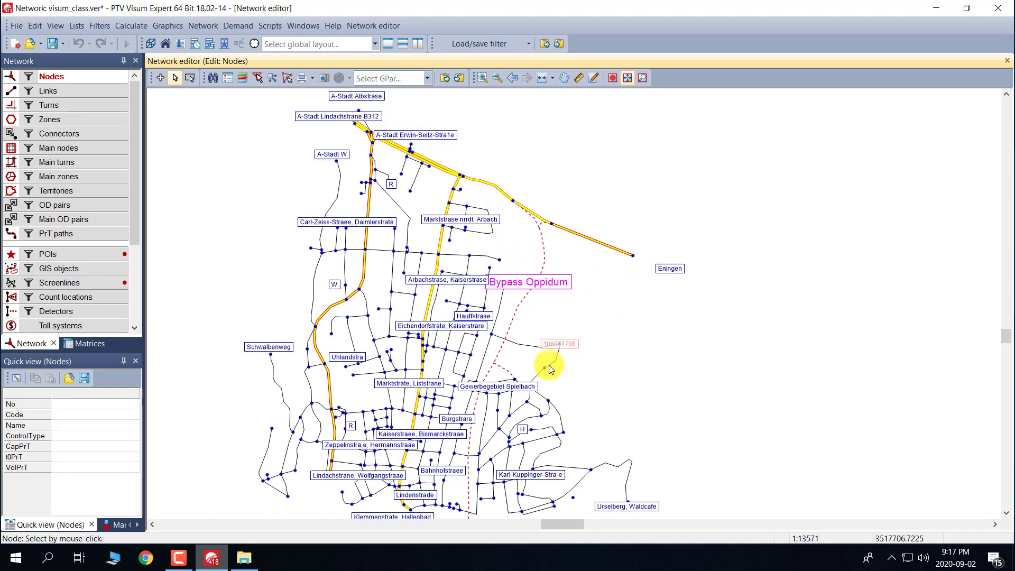
{"action": "left_click_drag", "start_coordinate": [225, 245], "coordinate": [273, 226]}
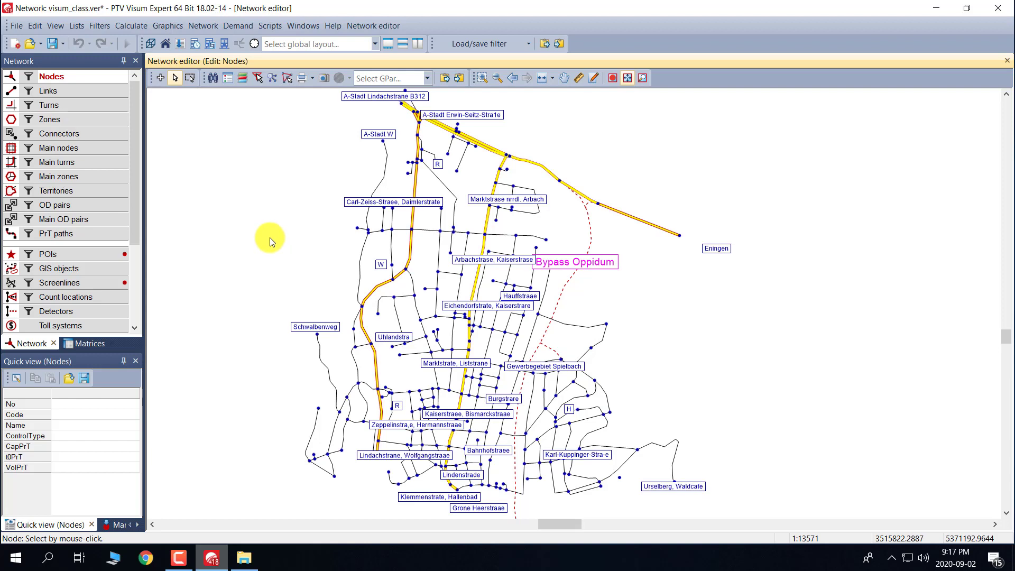
Generate PrT connectors with maximum length 1.000km, maximum 1 per zone and type 9, and turn on their display.
{"action": "right_click", "coordinate": [59, 135]}
{"action": "left_click", "coordinate": [117, 273]}
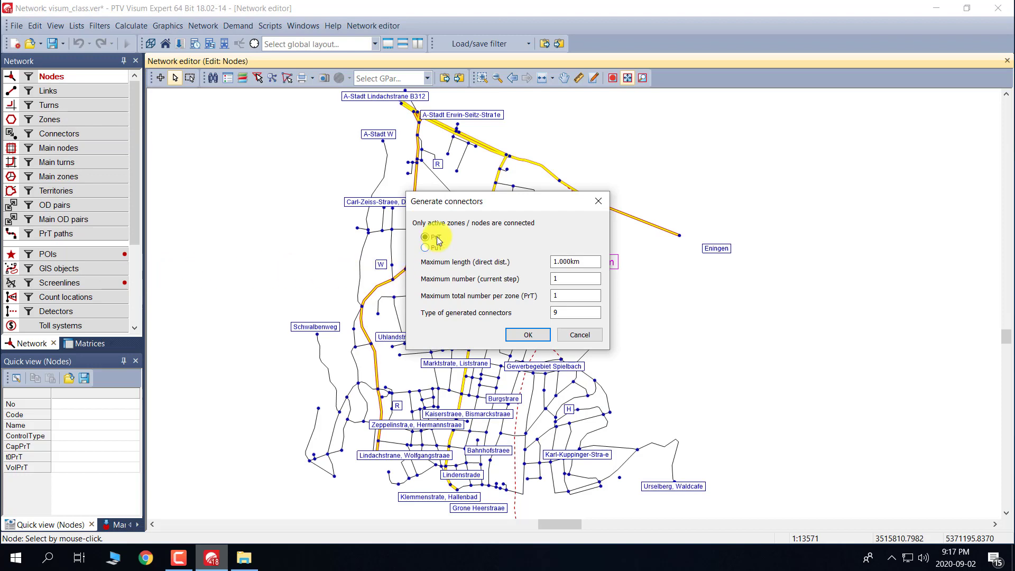
{"action": "left_click", "coordinate": [566, 261]}
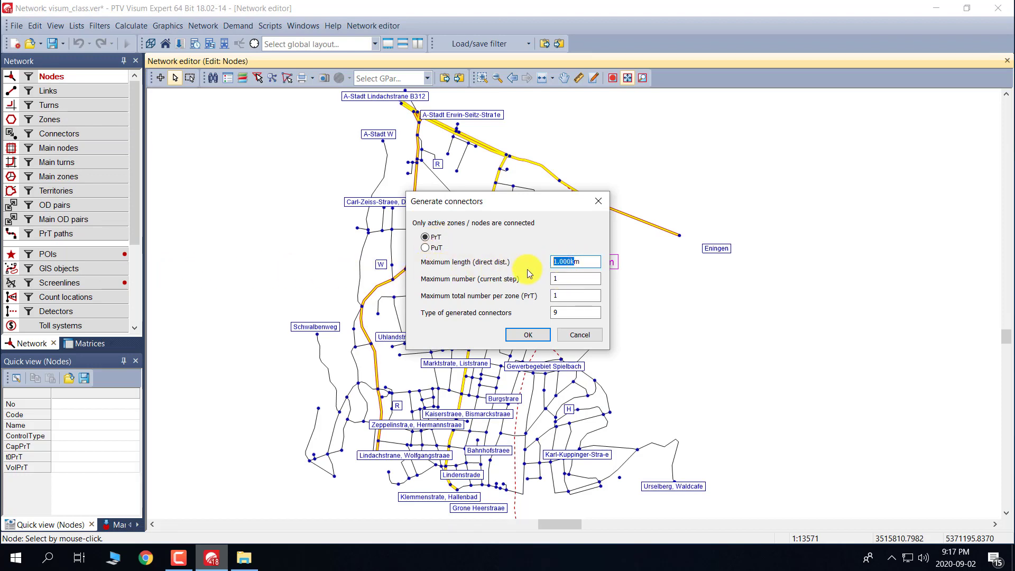
{"action": "left_click_drag", "start_coordinate": [552, 262], "coordinate": [574, 284]}
{"action": "left_click", "coordinate": [557, 296]}
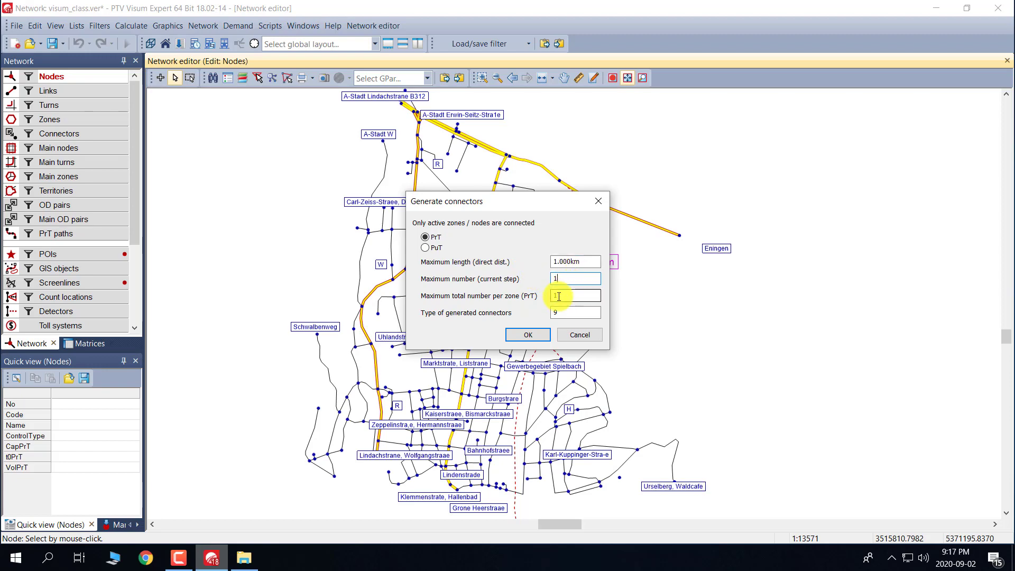
{"action": "left_click", "coordinate": [528, 335]}
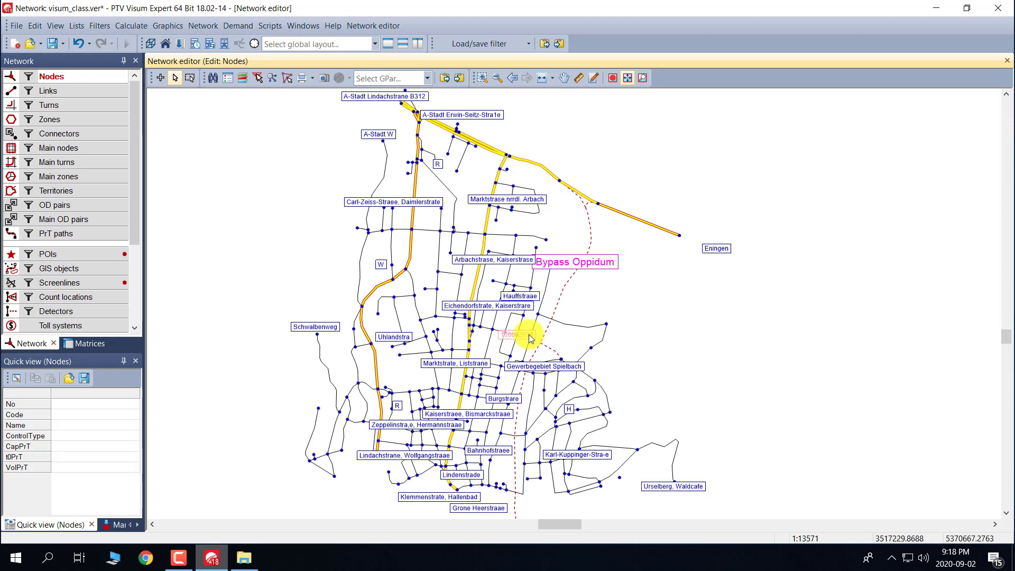
{"action": "left_click", "coordinate": [9, 134]}
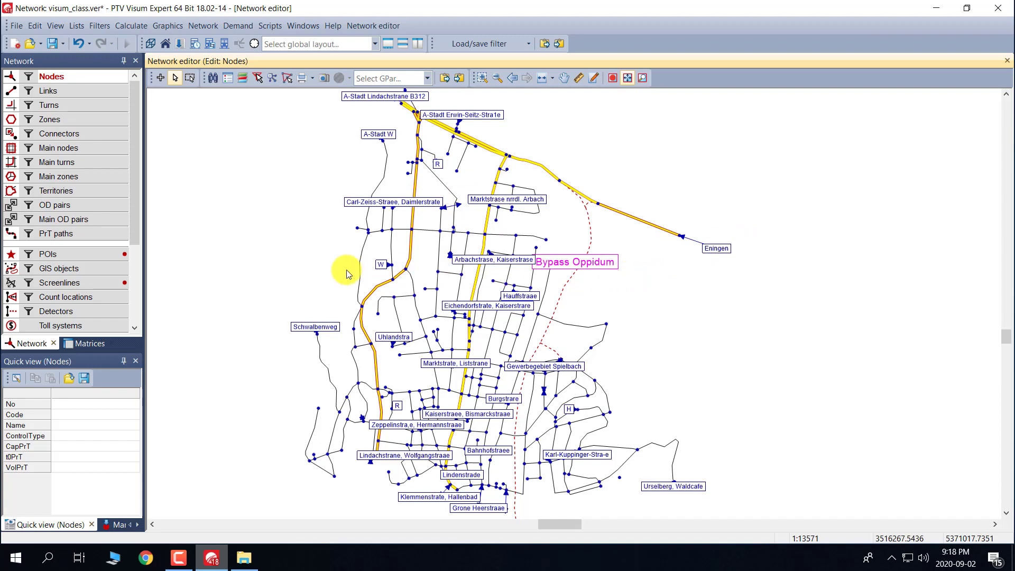
Create a demand segment with code C_24h, name Car and mode C Car, and accept the transport system settings.
{"action": "left_click", "coordinate": [237, 26]}
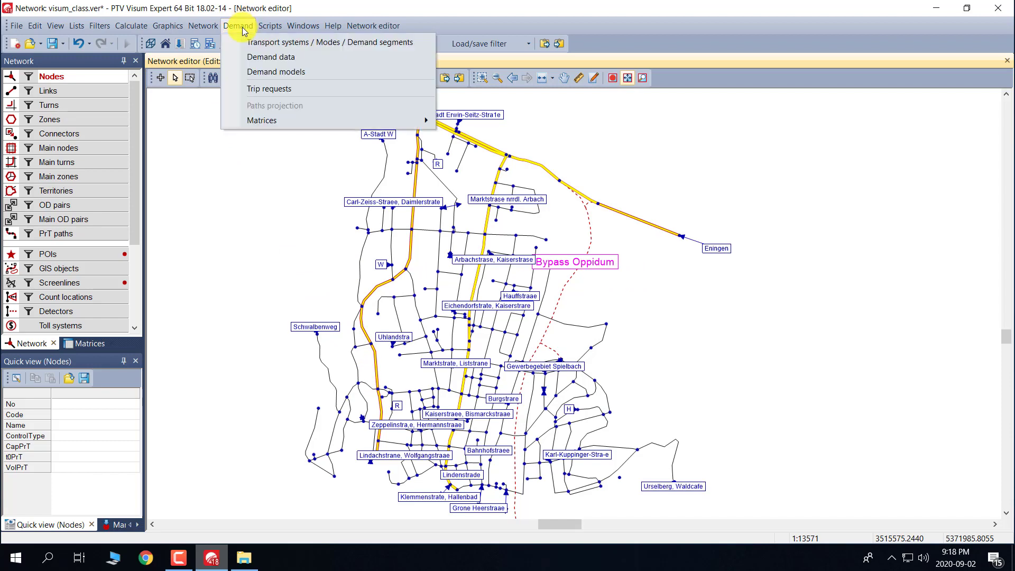
{"action": "left_click", "coordinate": [263, 46]}
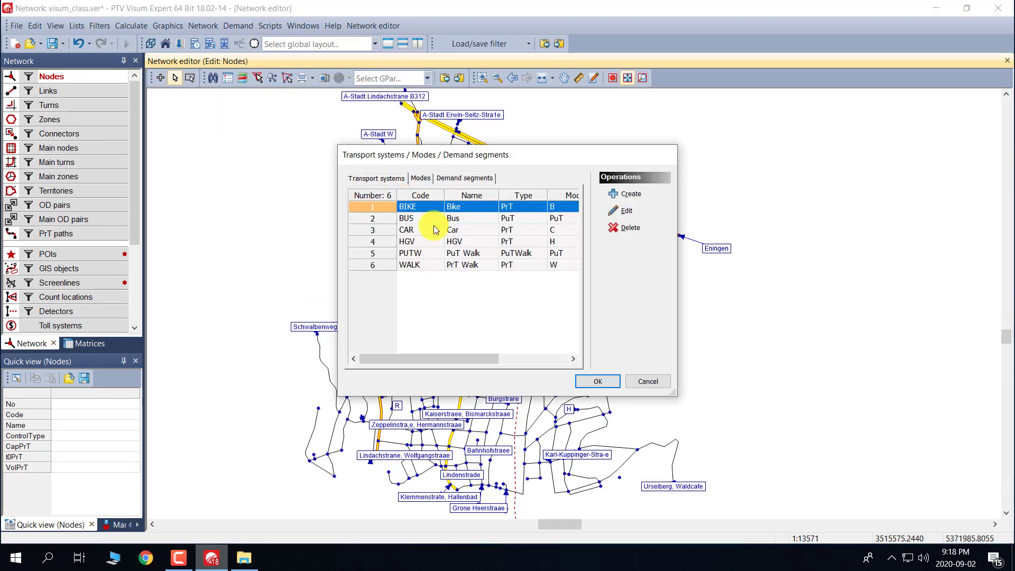
{"action": "left_click", "coordinate": [427, 180]}
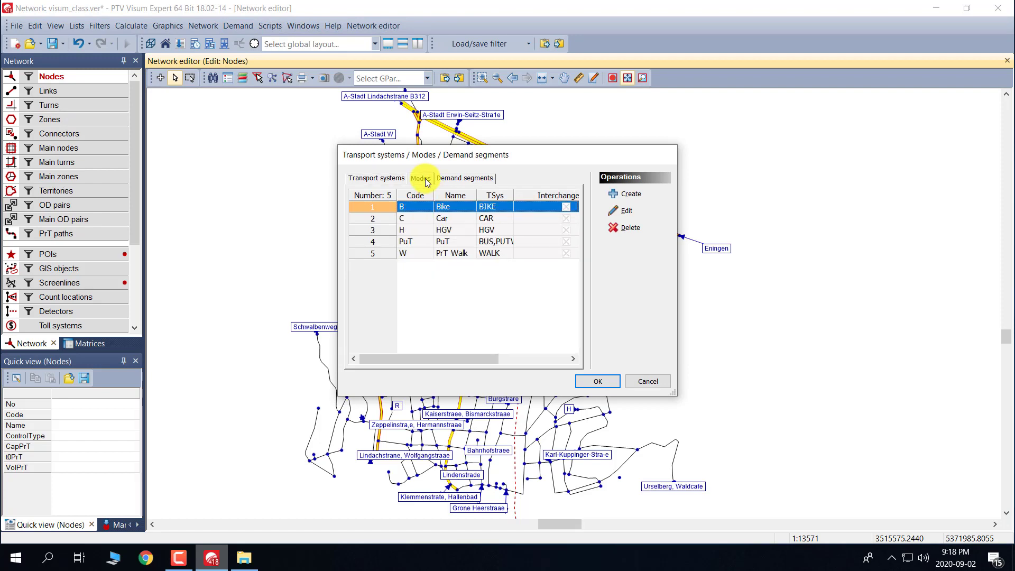
{"action": "left_click", "coordinate": [455, 181]}
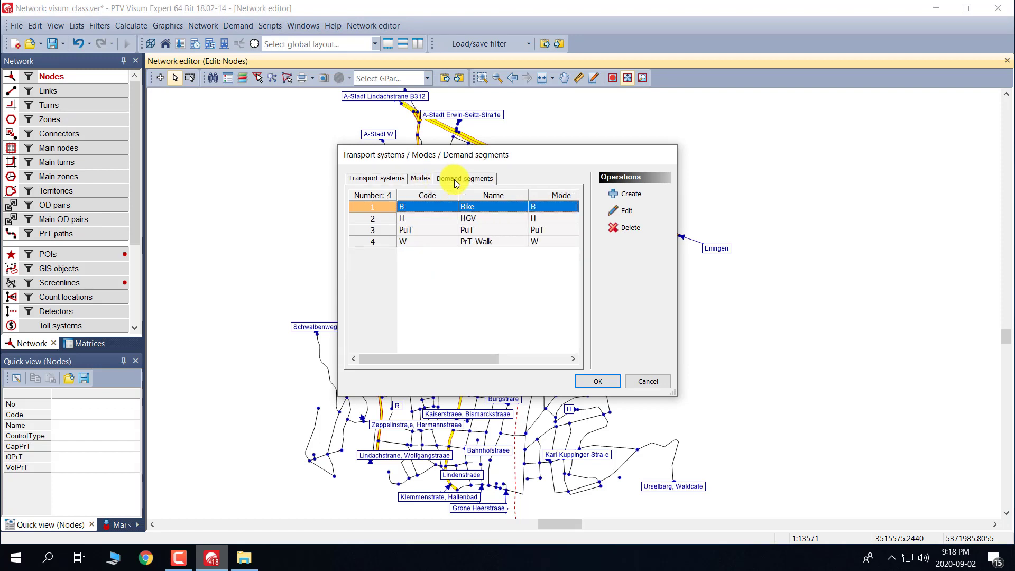
{"action": "left_click", "coordinate": [616, 193]}
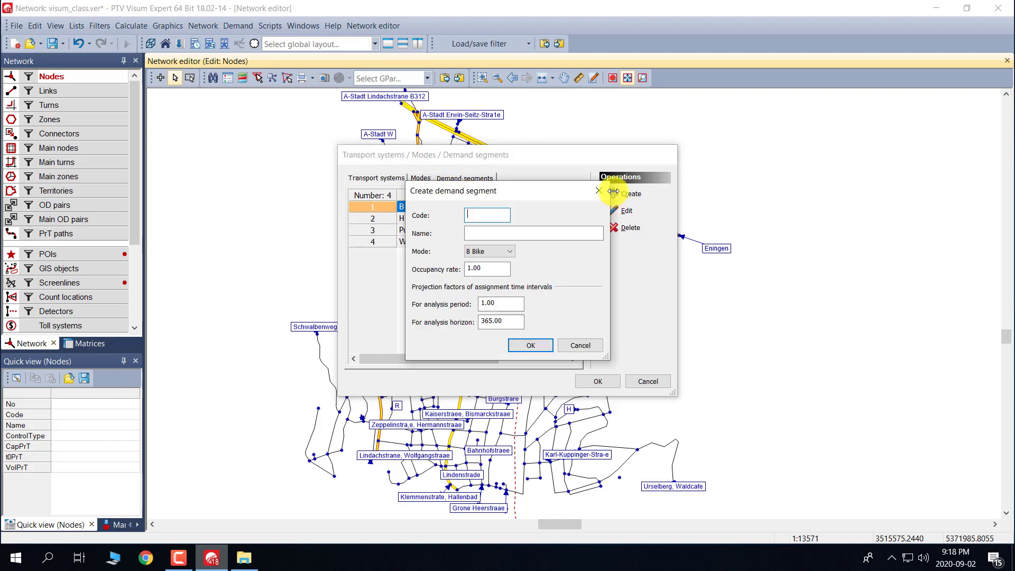
{"action": "type", "text": "C_24h"}
{"action": "left_click", "coordinate": [578, 231]}
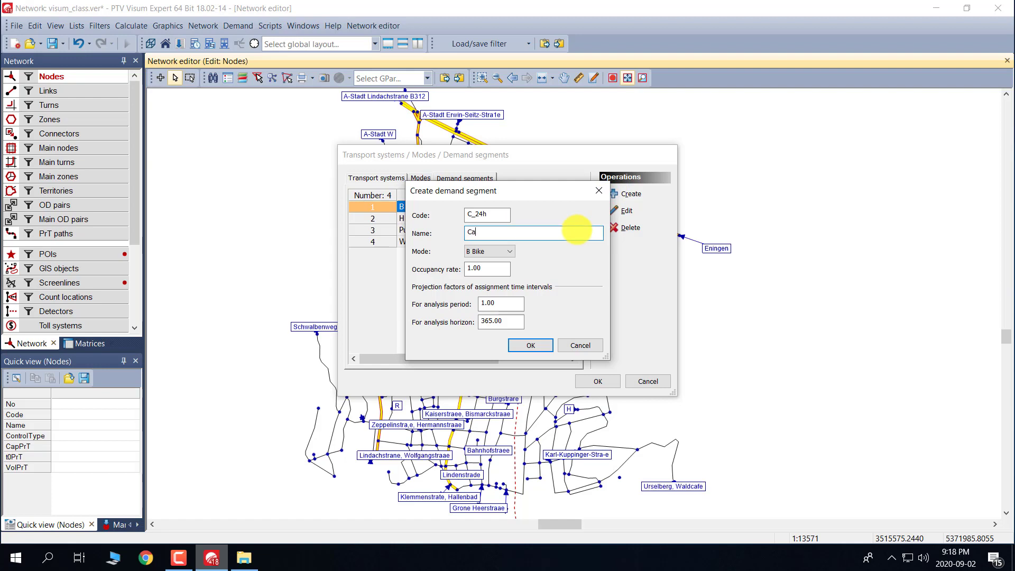
{"action": "type", "text": "Car"}
{"action": "left_click", "coordinate": [494, 252]}
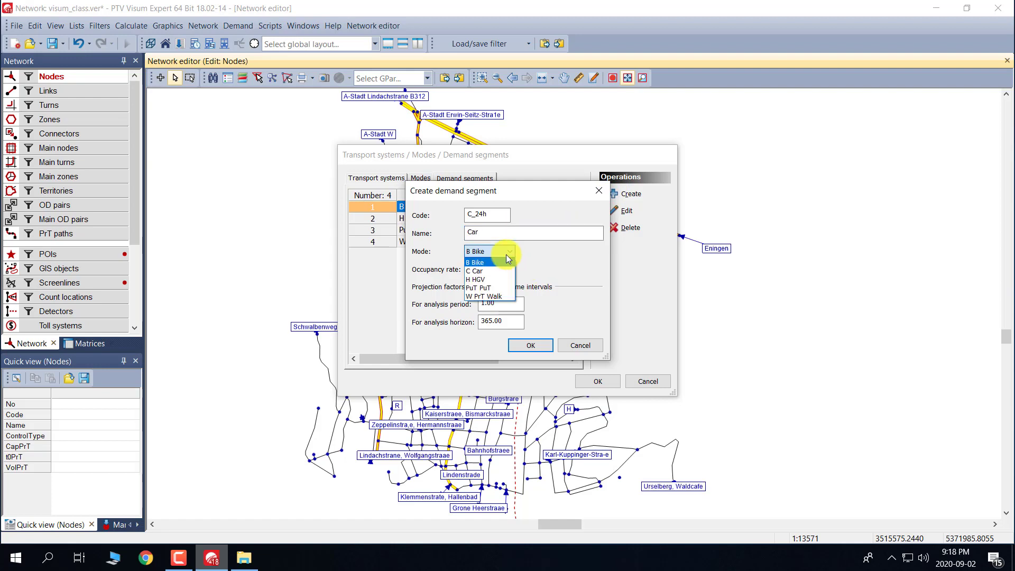
{"action": "left_click", "coordinate": [481, 273]}
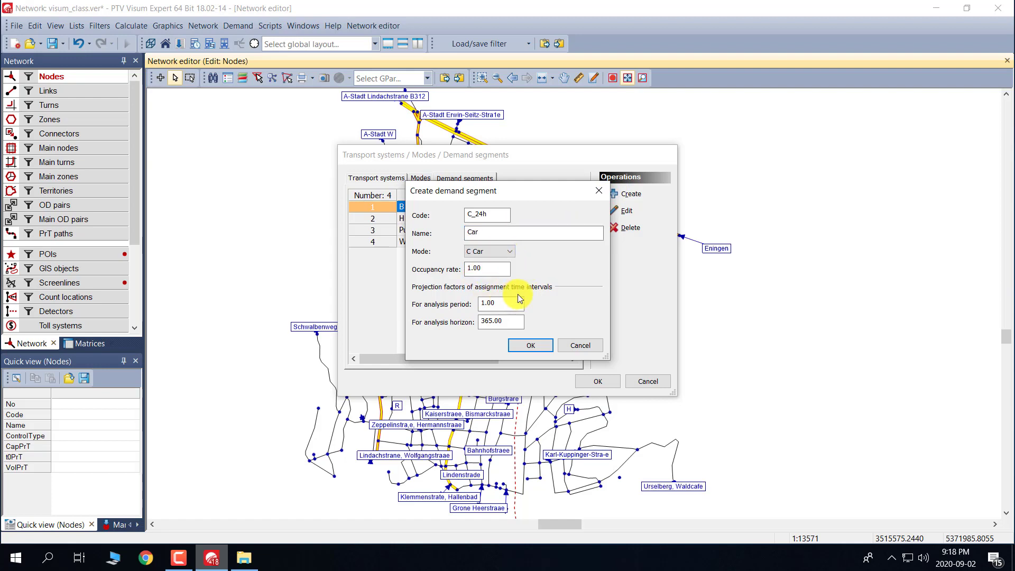
{"action": "left_click", "coordinate": [527, 345]}
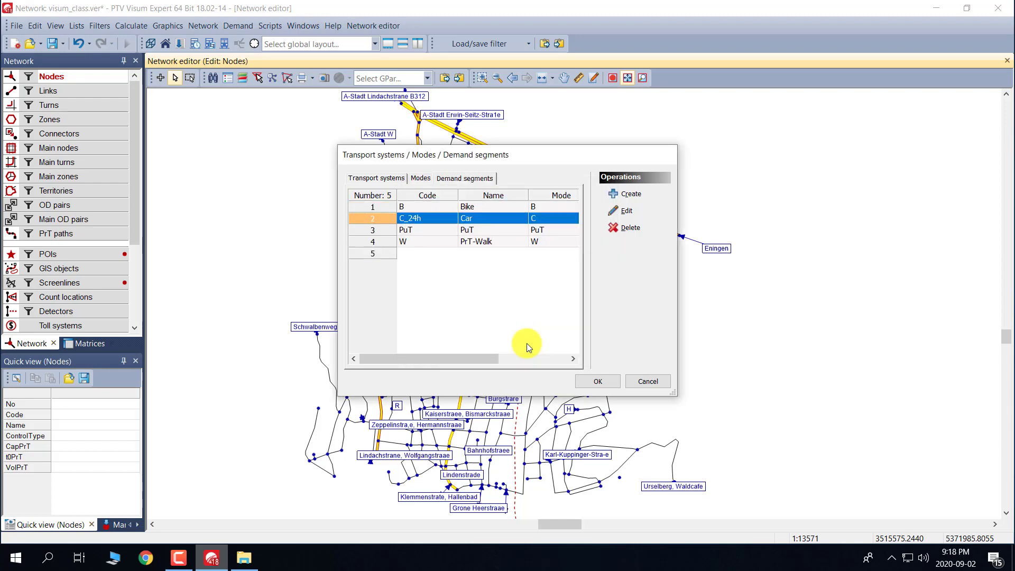
{"action": "left_click", "coordinate": [420, 180]}
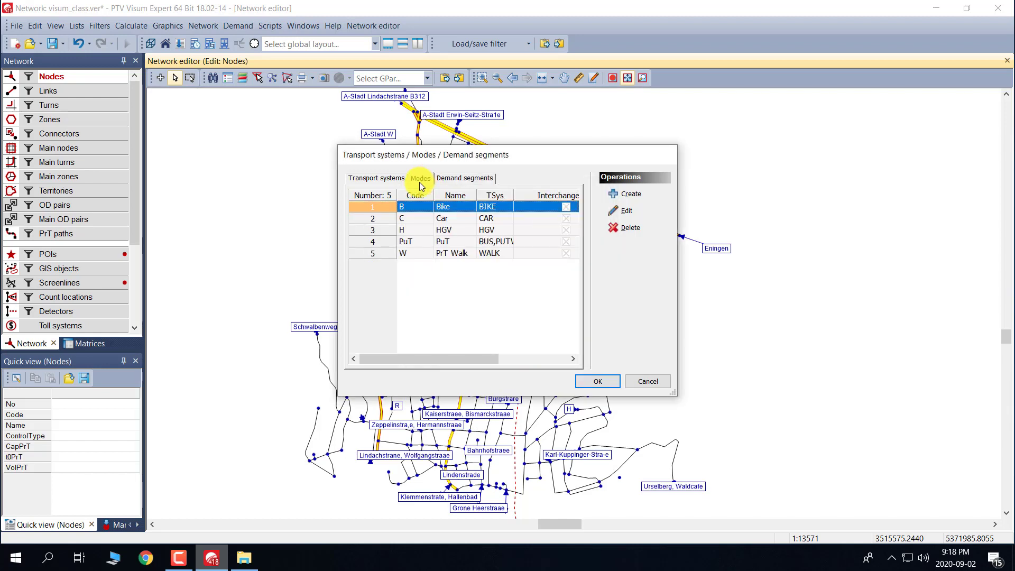
{"action": "left_click", "coordinate": [393, 182]}
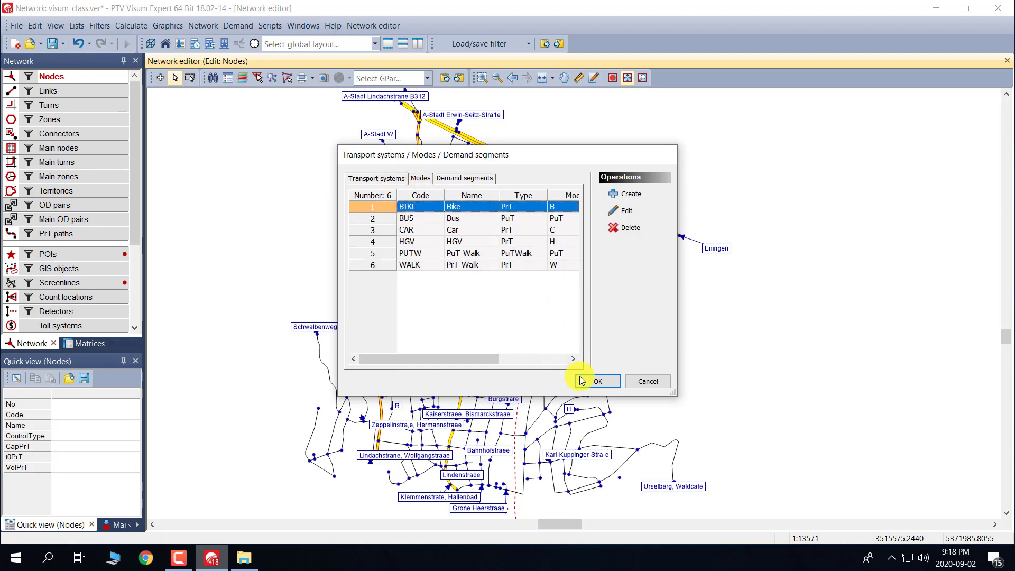
{"action": "left_click", "coordinate": [606, 385]}
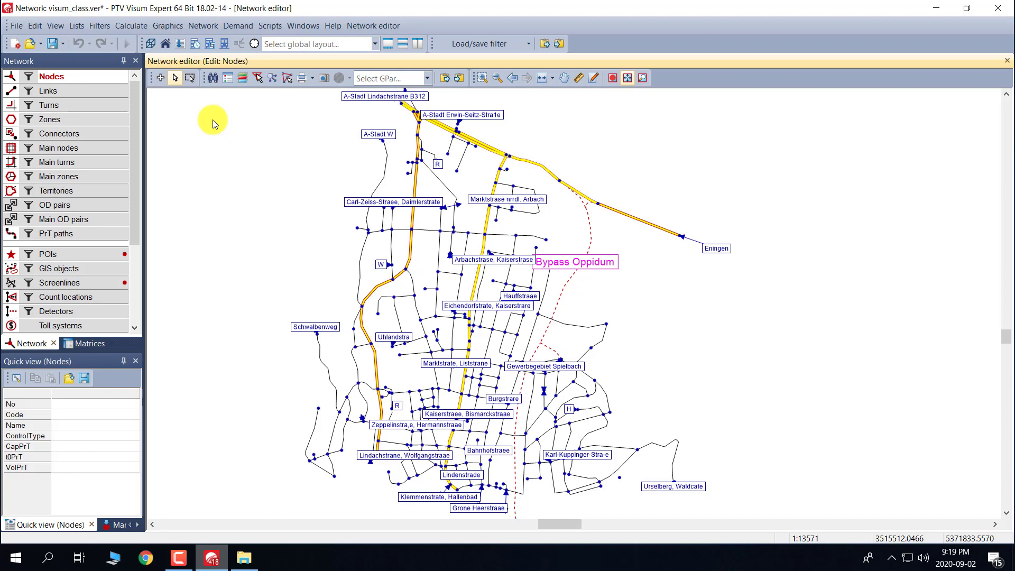
Add a Calculate PrT skim matrix procedure to the procedure sequence.
{"action": "left_click", "coordinate": [134, 27]}
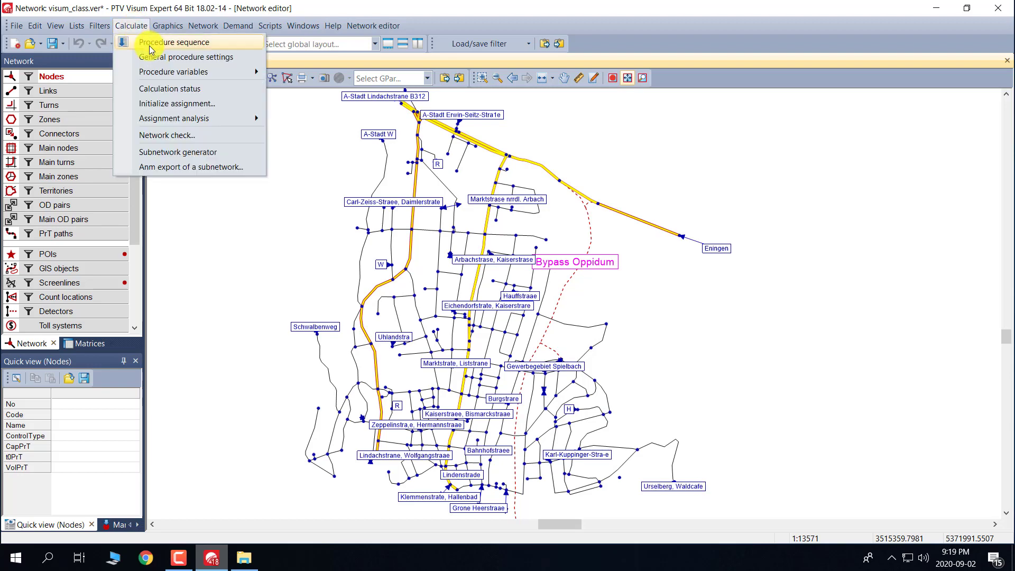
{"action": "left_click", "coordinate": [149, 45]}
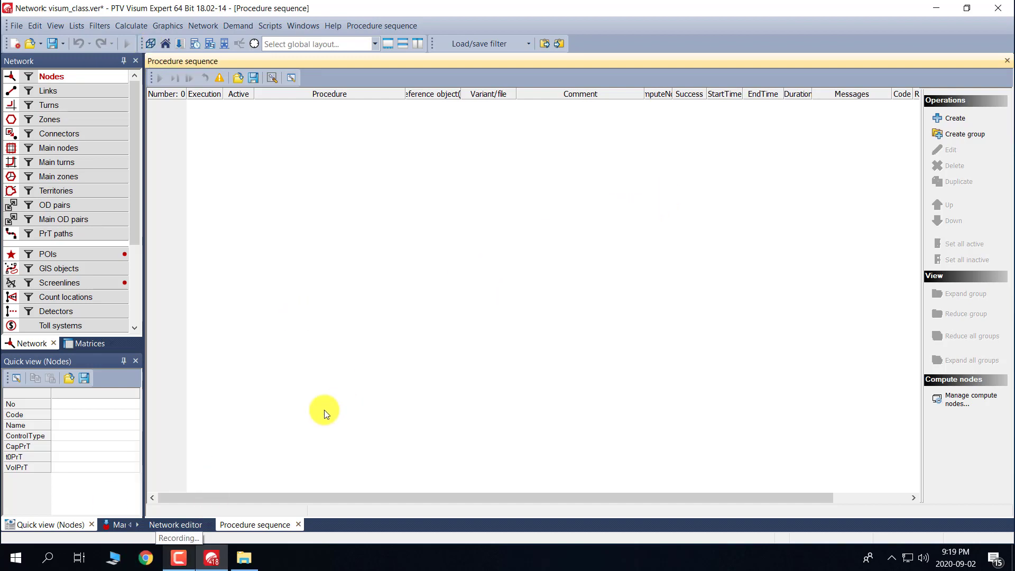
{"action": "left_click", "coordinate": [954, 120]}
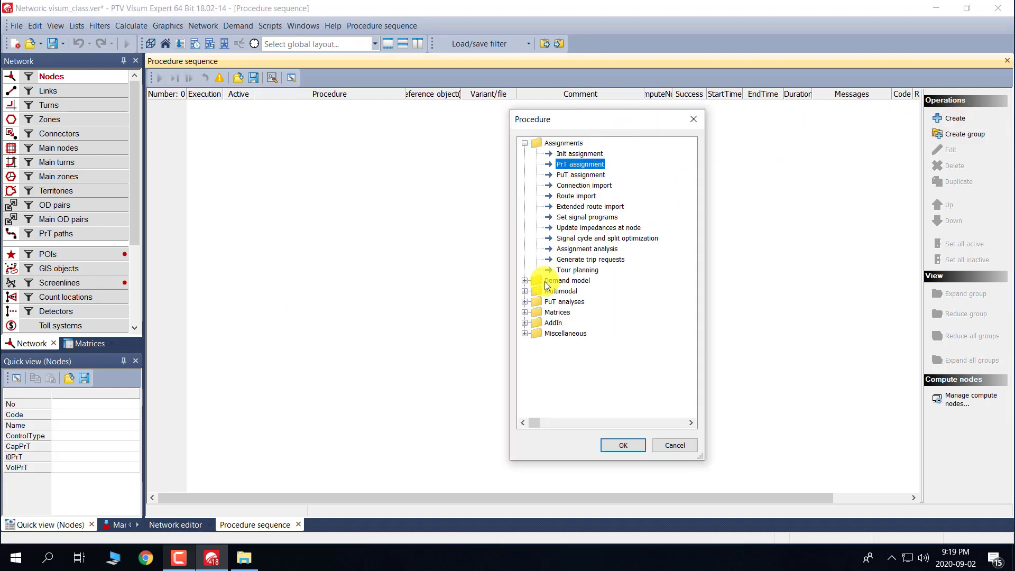
{"action": "left_click", "coordinate": [525, 312]}
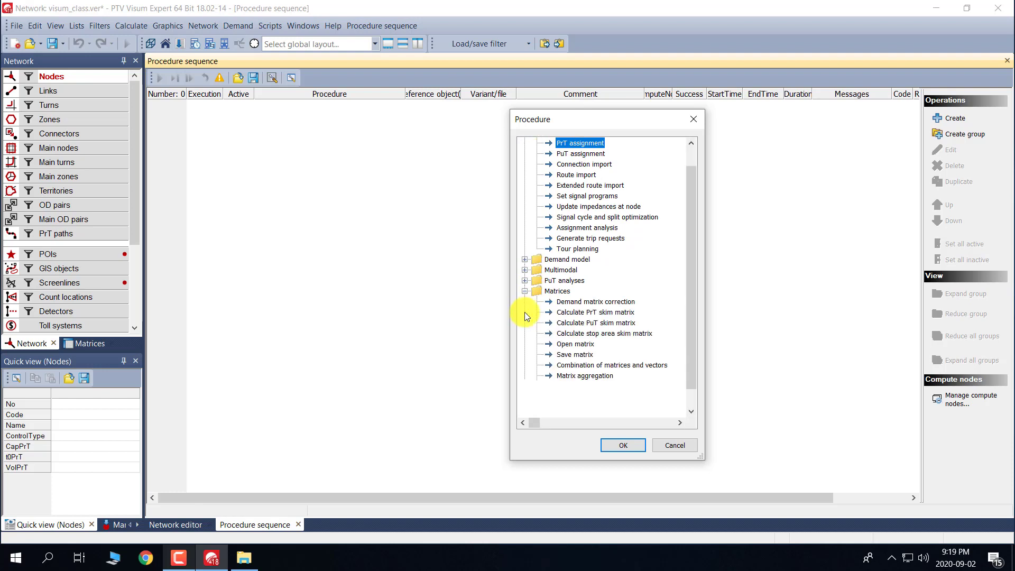
{"action": "left_click", "coordinate": [586, 312]}
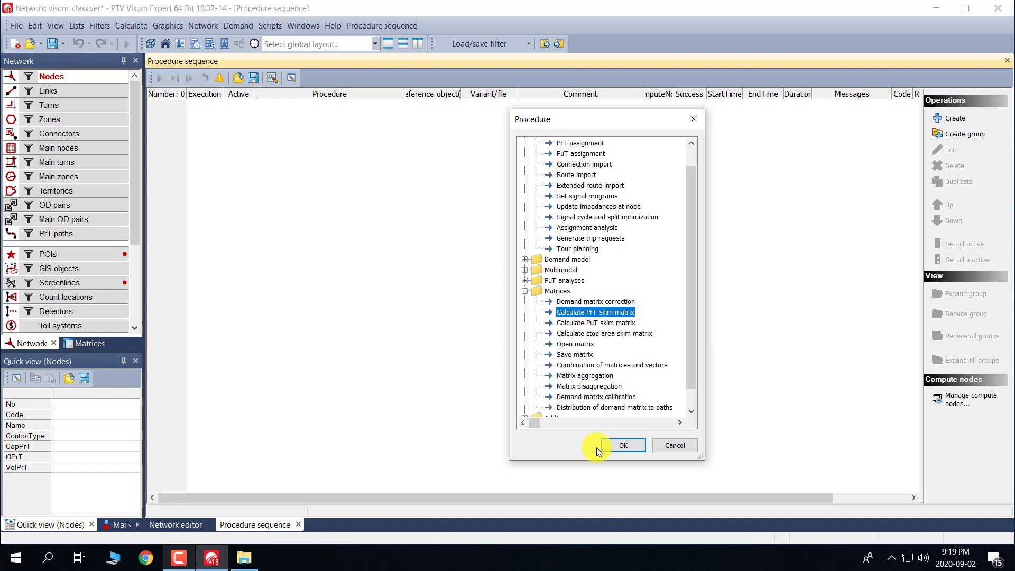
{"action": "left_click", "coordinate": [622, 446]}
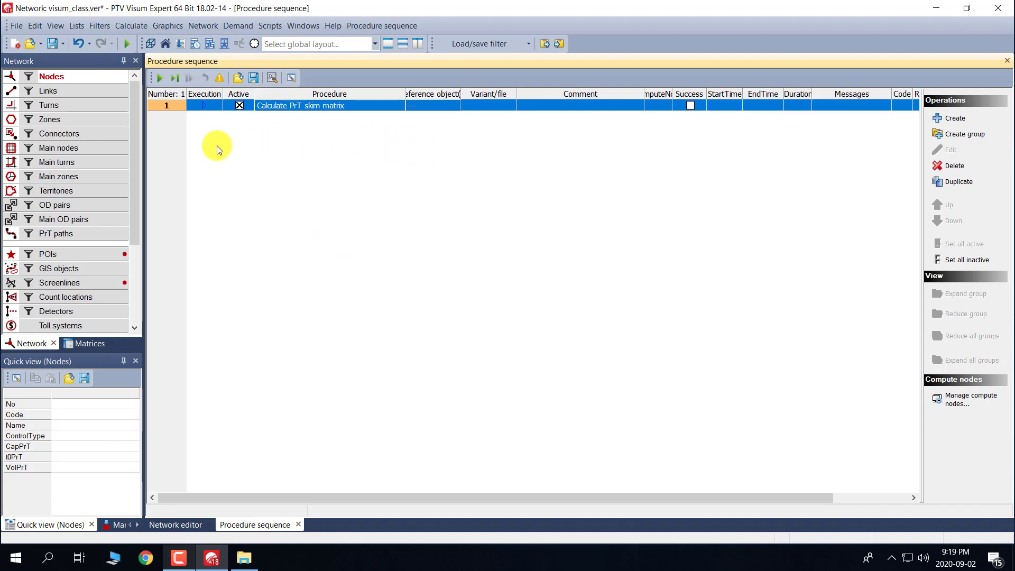
Assign the demand segment C_24h Car as the reference object of the PrT skim matrix procedure.
{"action": "left_click", "coordinate": [439, 104]}
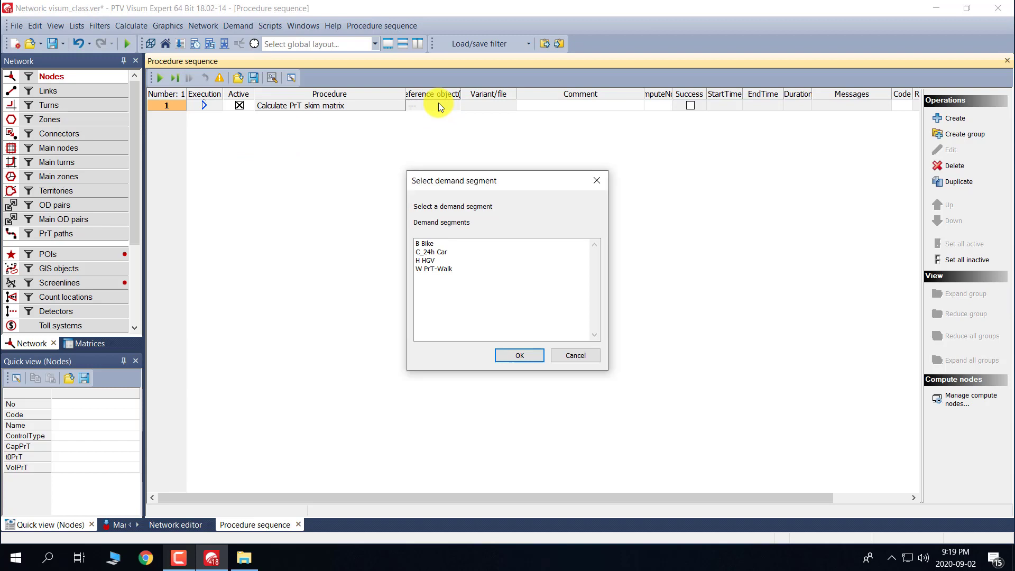
{"action": "left_click", "coordinate": [438, 254]}
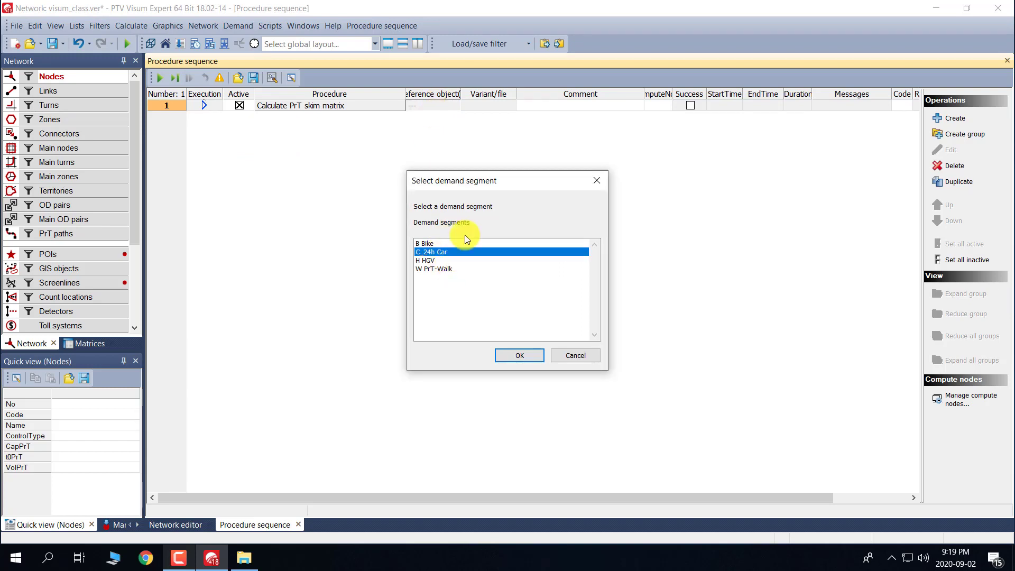
{"action": "left_click", "coordinate": [531, 356]}
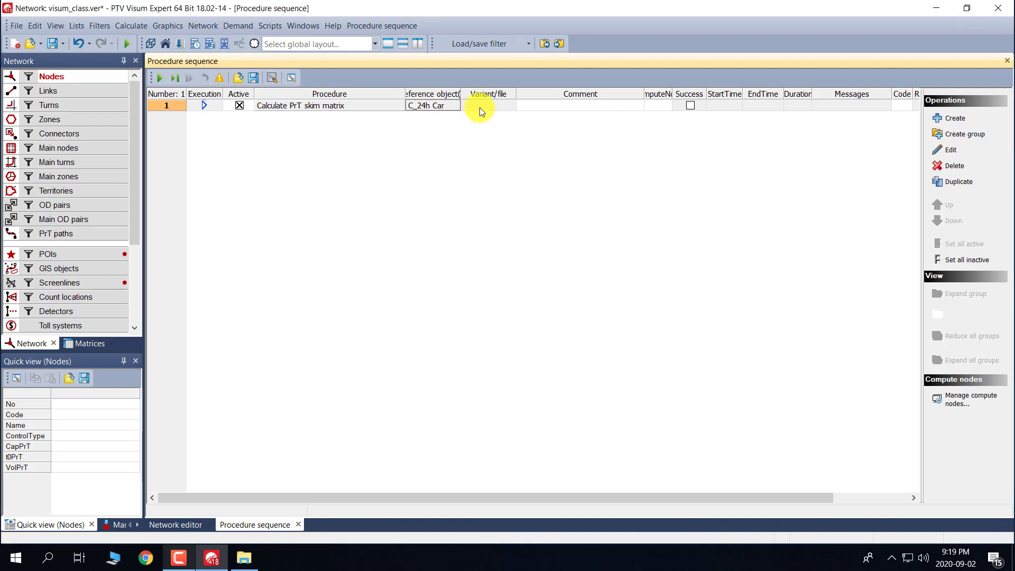
Enable calculation of the t0 skim in the PrT skim matrix parameters and run the procedure sequence.
{"action": "double_click", "coordinate": [480, 108]}
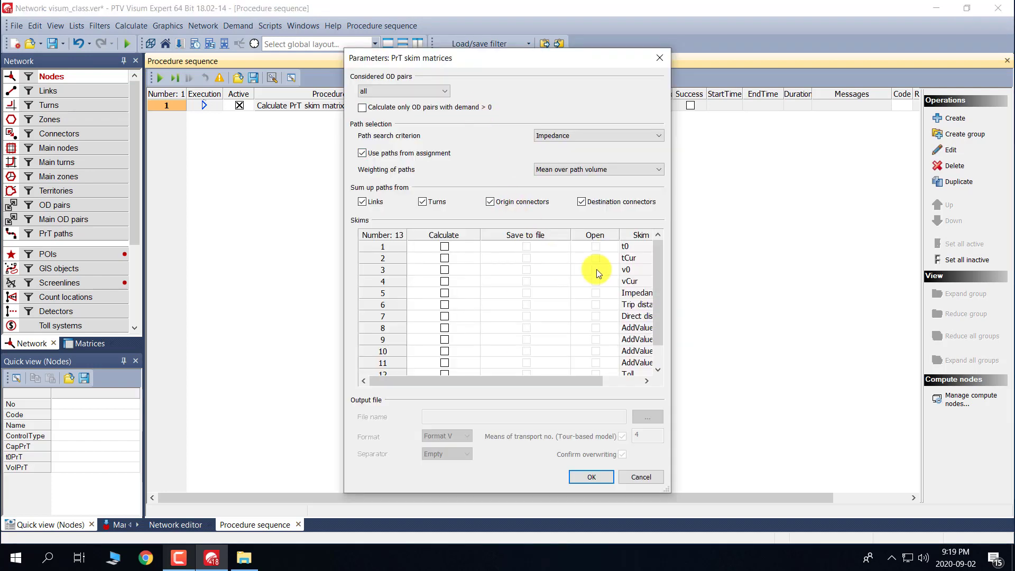
{"action": "left_click", "coordinate": [445, 246]}
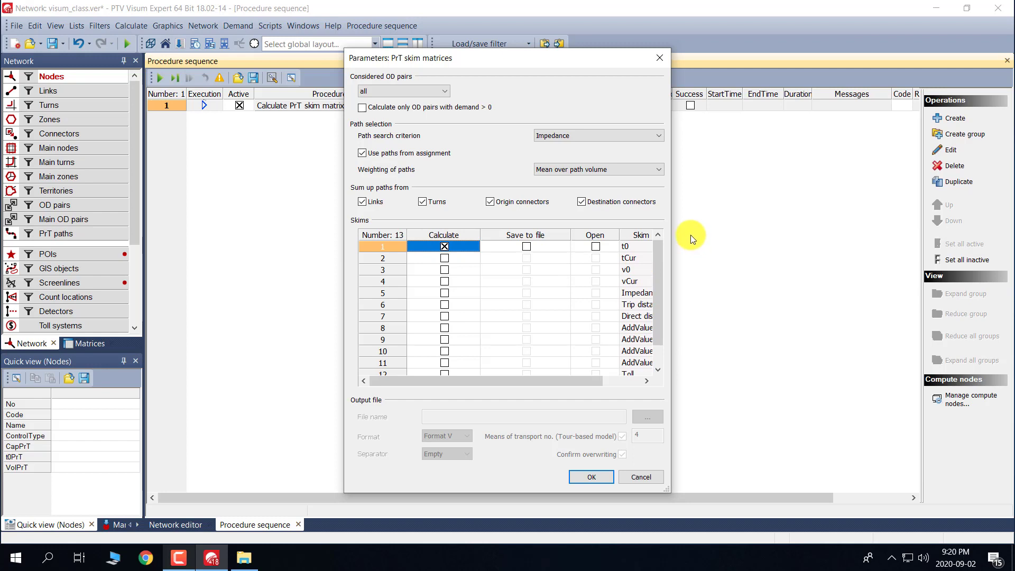
{"action": "left_click", "coordinate": [584, 475]}
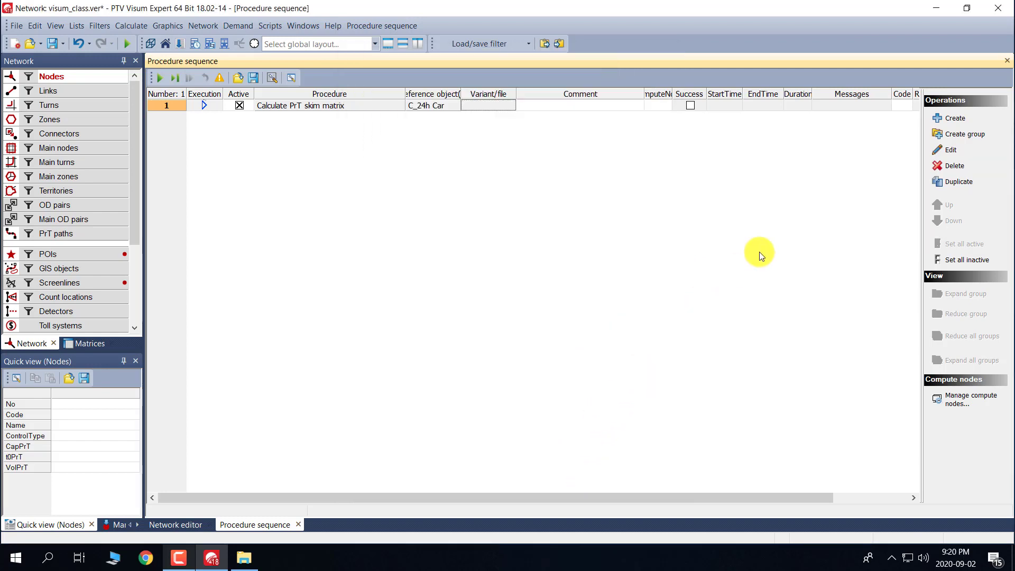
{"action": "left_click", "coordinate": [160, 78]}
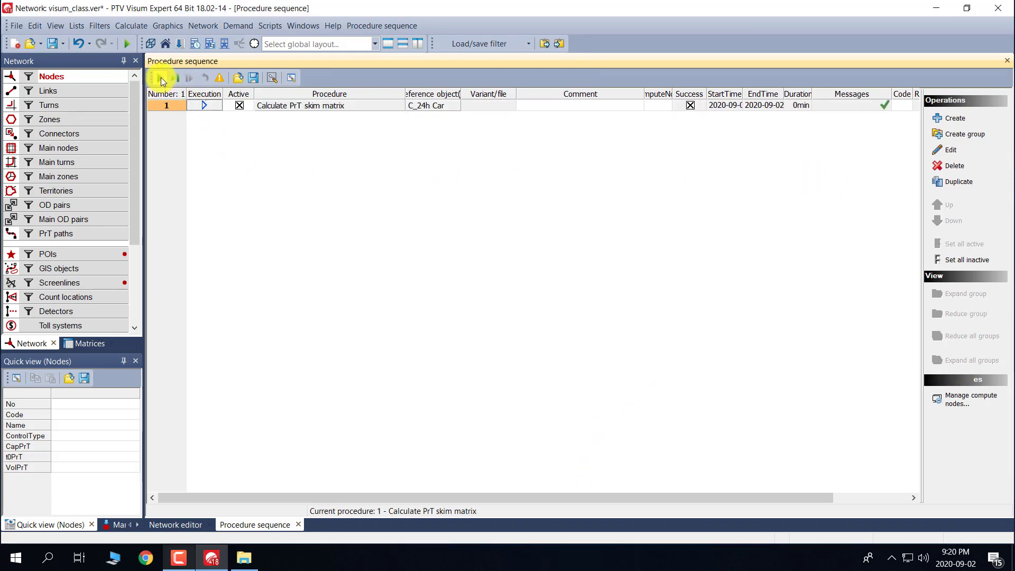
Open the TT0 (C_24h Car) skim matrix and examine its zone-to-zone values.
{"action": "left_click", "coordinate": [81, 344]}
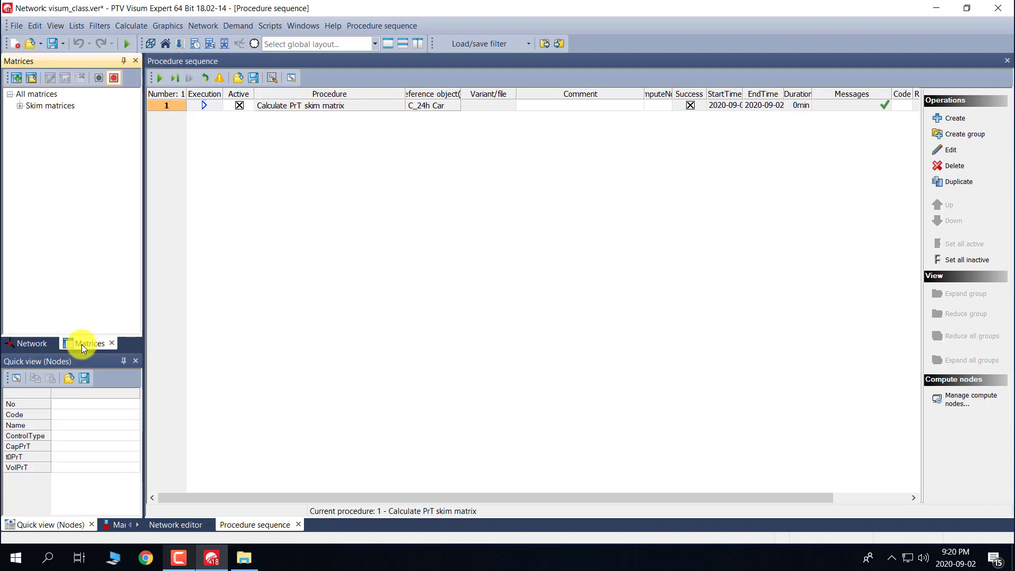
{"action": "left_click", "coordinate": [18, 107]}
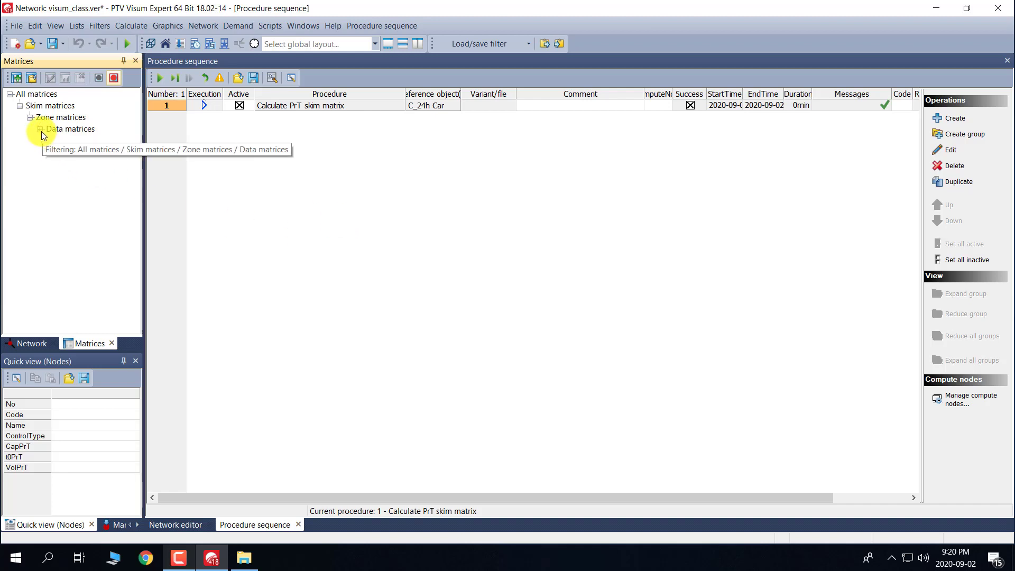
{"action": "left_click", "coordinate": [40, 129]}
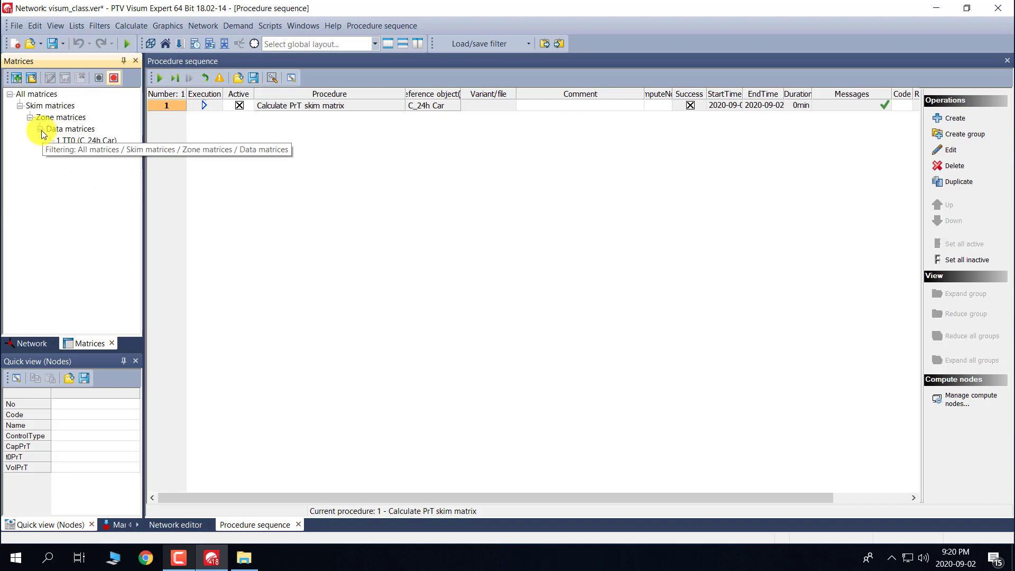
{"action": "double_click", "coordinate": [95, 141]}
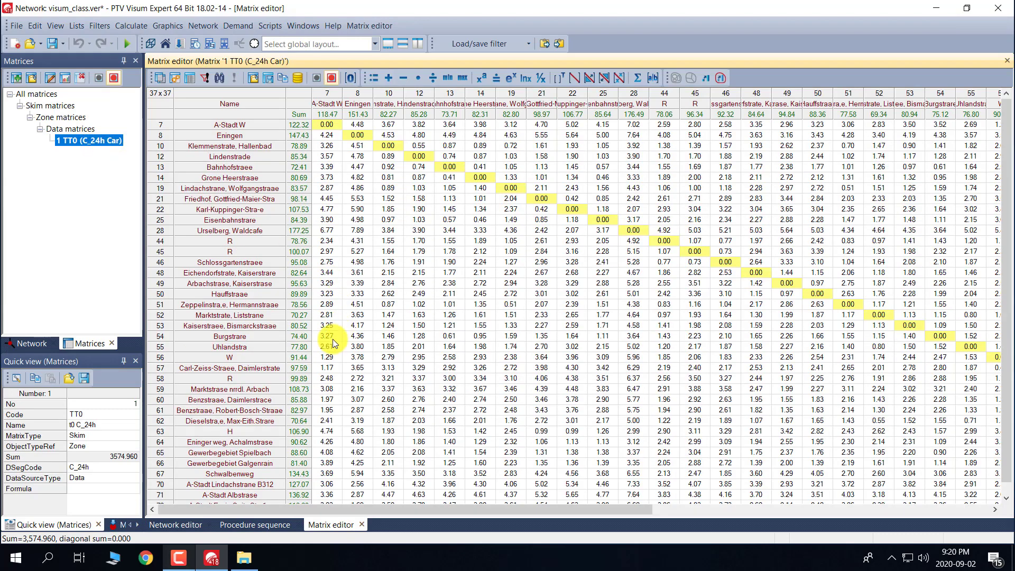
{"action": "scroll", "coordinate": [332, 338], "scroll_direction": "down", "scroll_amount": 1}
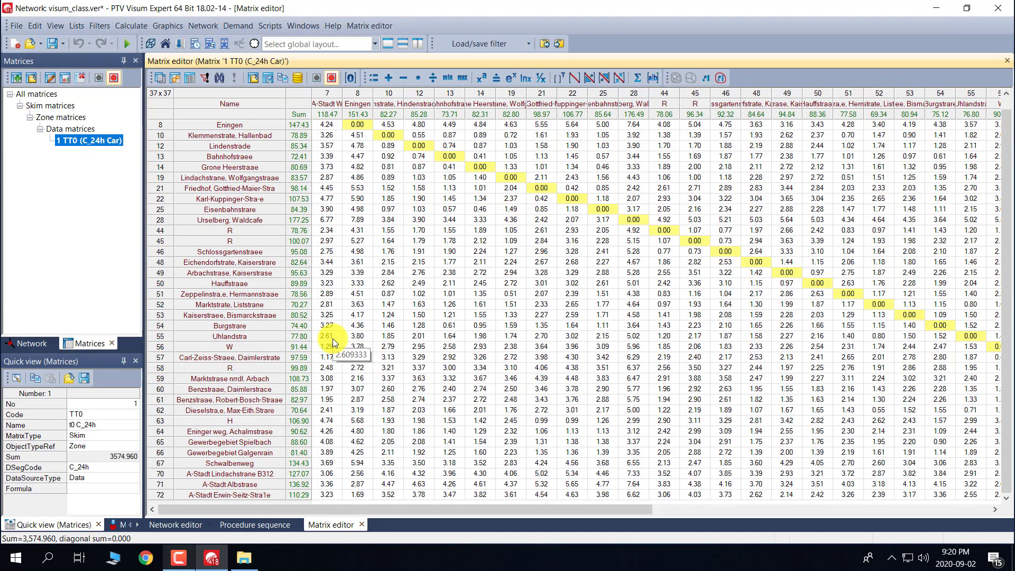
{"action": "scroll", "coordinate": [332, 338], "scroll_direction": "up", "scroll_amount": 1}
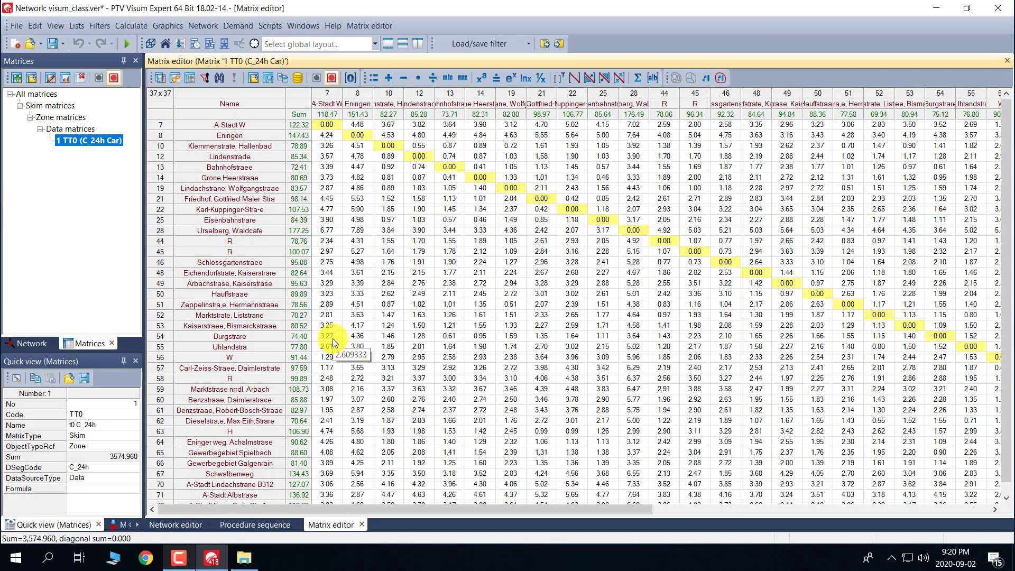
{"action": "left_click", "coordinate": [158, 95]}
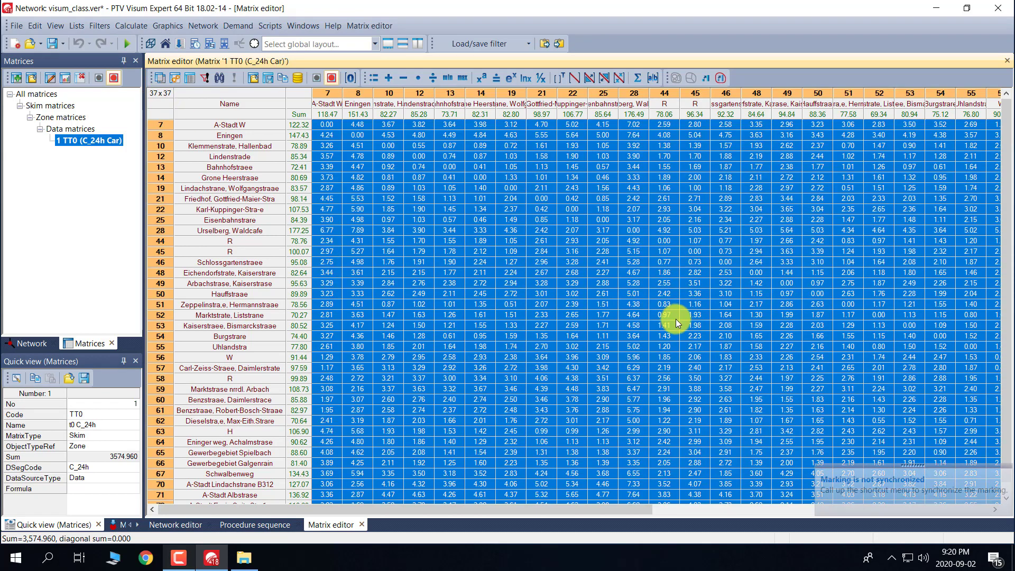
{"action": "left_click", "coordinate": [676, 319]}
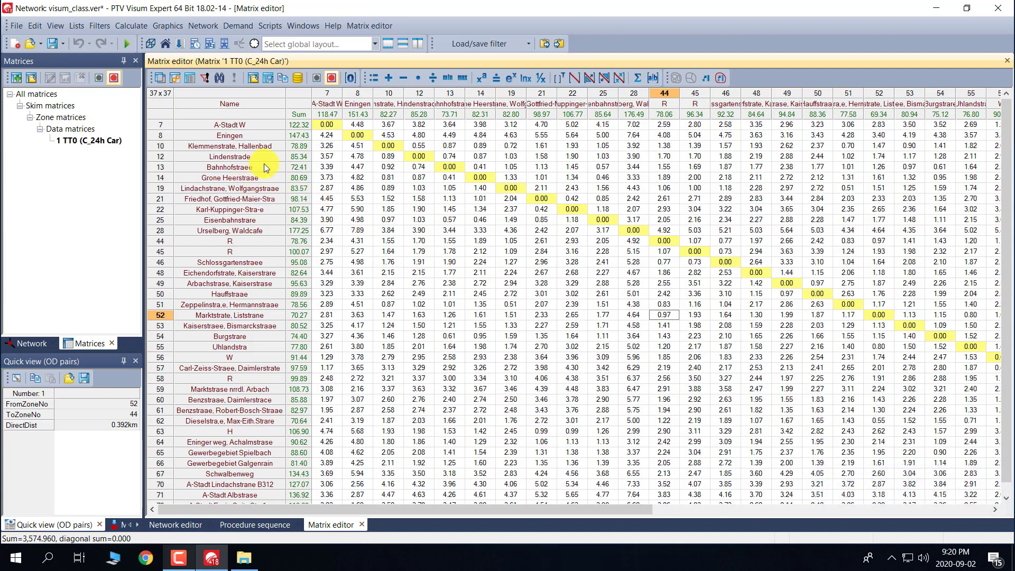
Mark the OD pair from zone 8 to zone 10 in the matrix, view it on the network map, and return to nodes.
{"action": "left_click", "coordinate": [389, 134]}
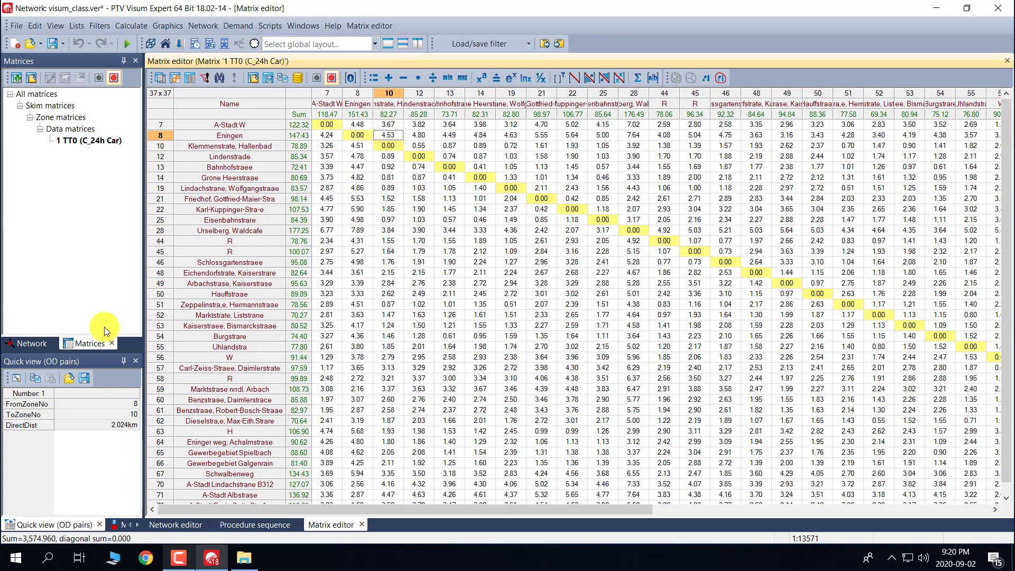
{"action": "left_click", "coordinate": [31, 343]}
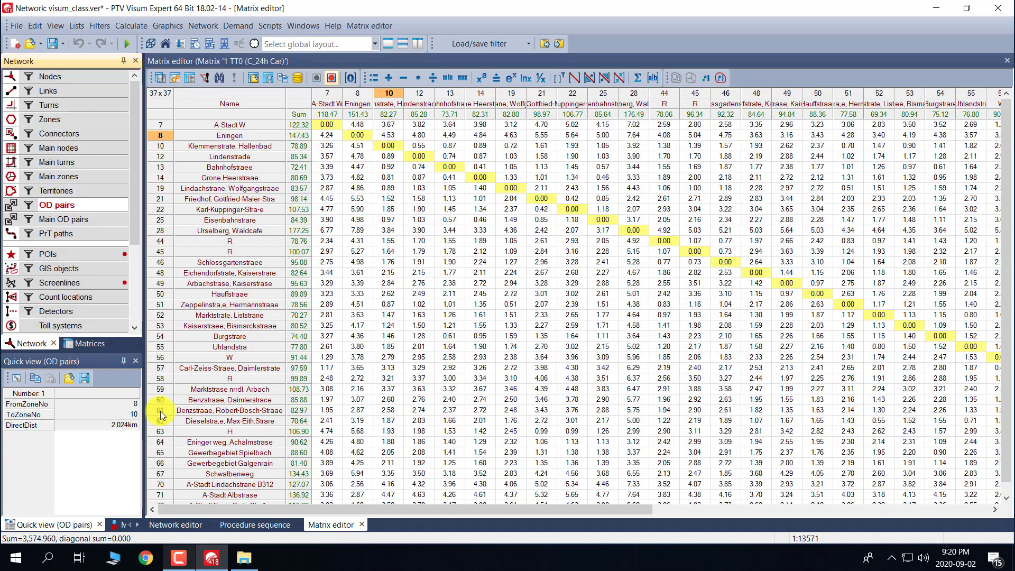
{"action": "left_click", "coordinate": [189, 524]}
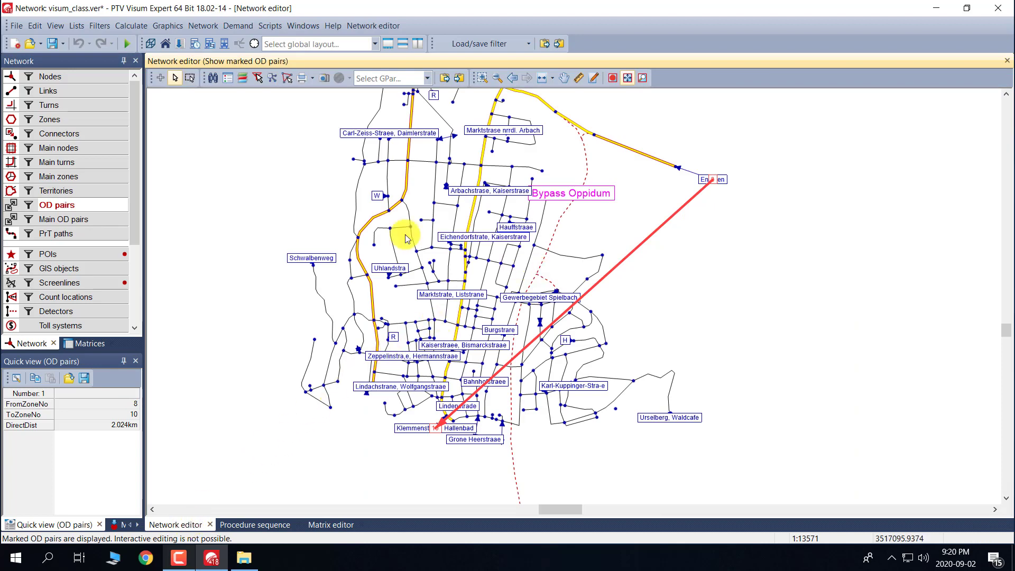
{"action": "left_click", "coordinate": [49, 80]}
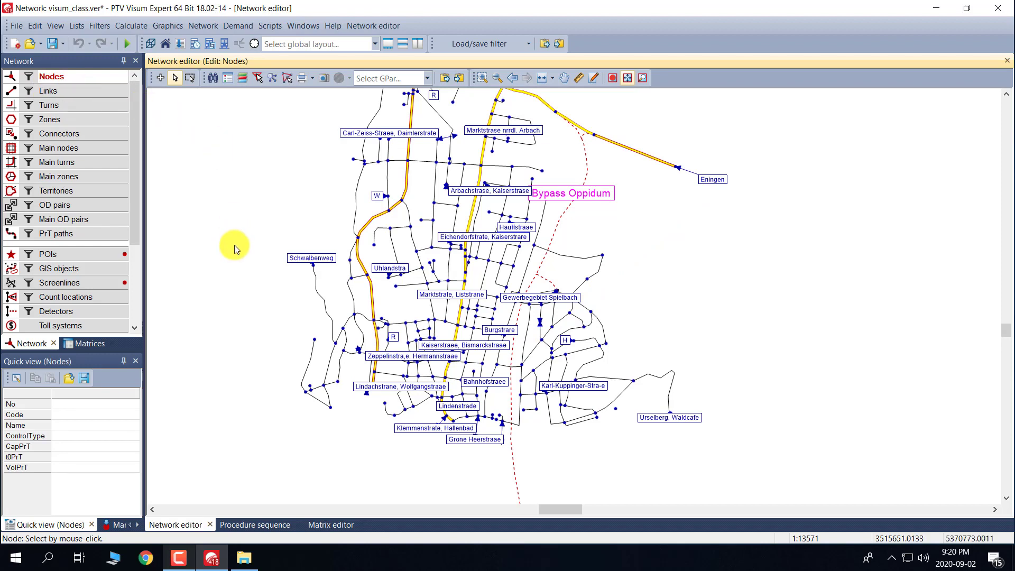
Create a demand model, keeping the Standard 4-step type and all modes.
{"action": "left_click", "coordinate": [238, 26]}
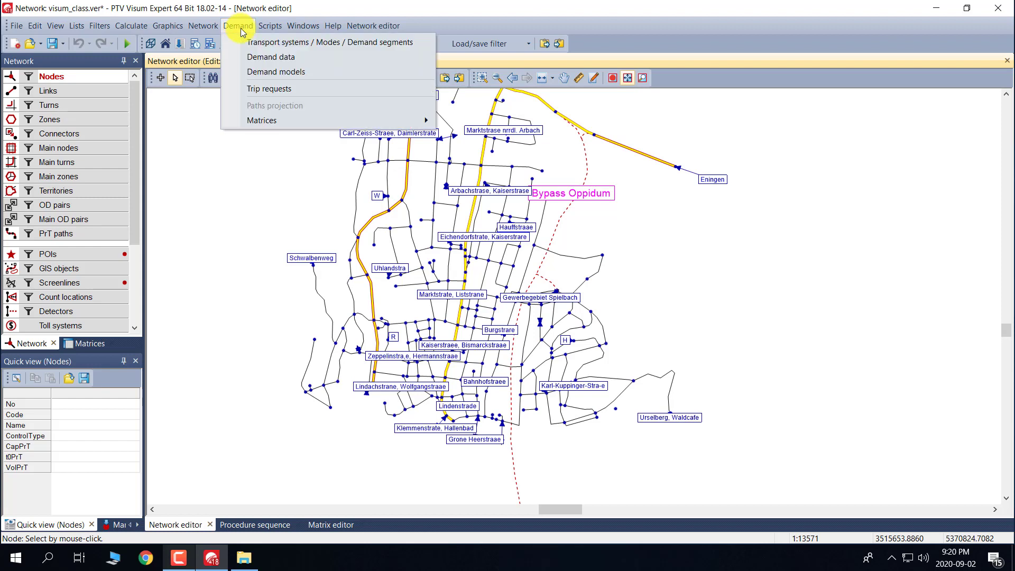
{"action": "left_click", "coordinate": [278, 76]}
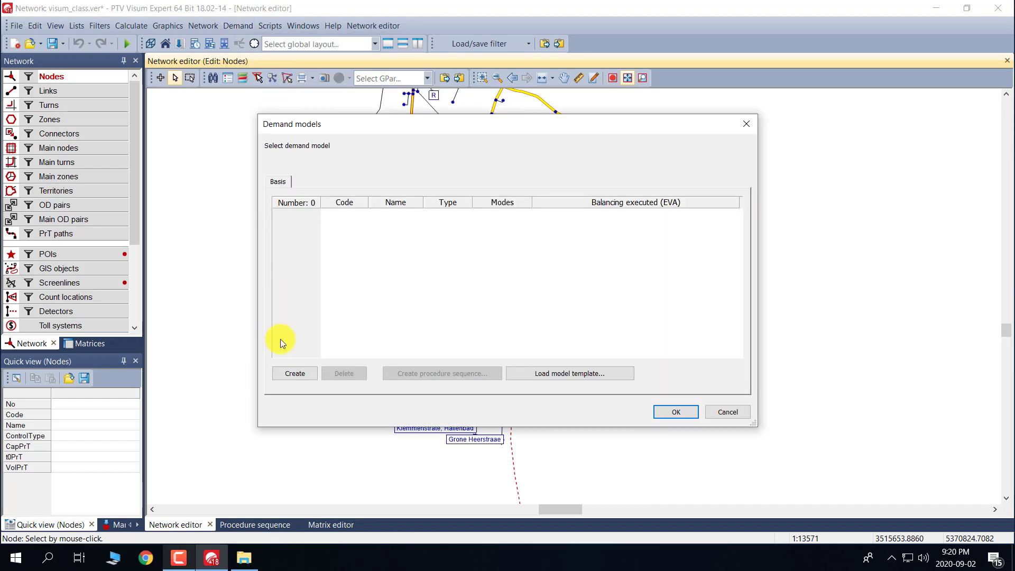
{"action": "left_click", "coordinate": [290, 373]}
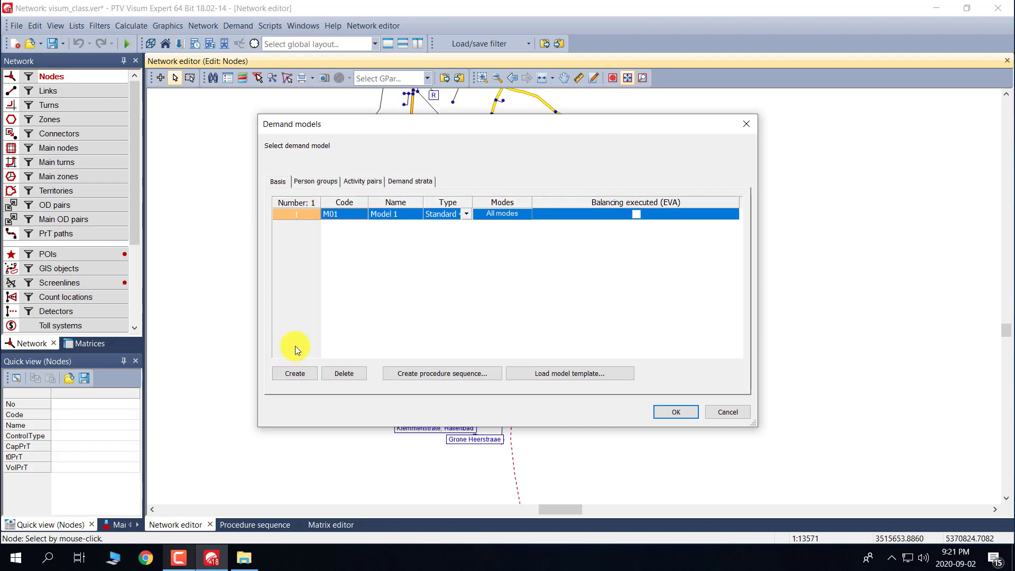
{"action": "left_click", "coordinate": [465, 214]}
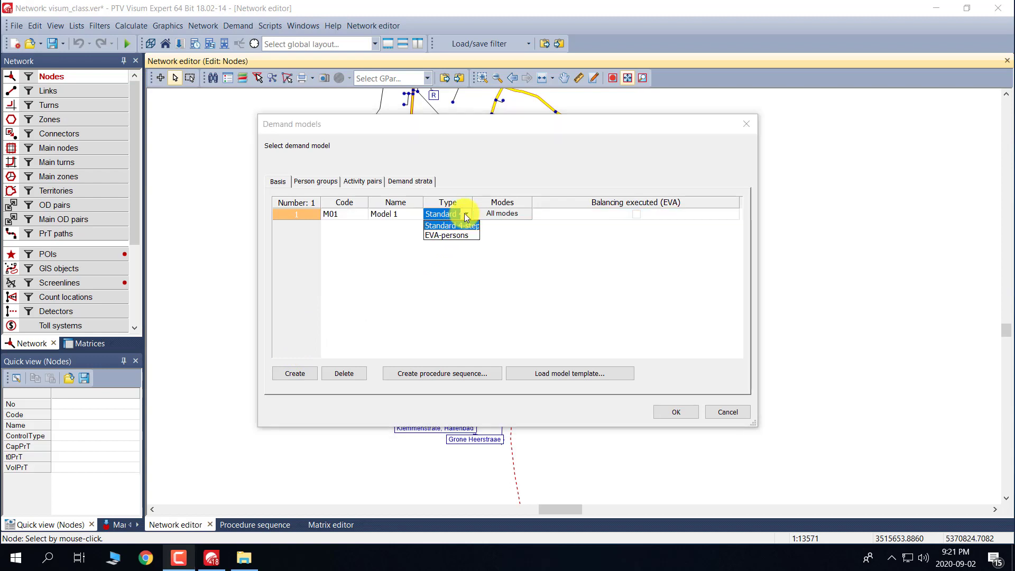
{"action": "left_click", "coordinate": [357, 258]}
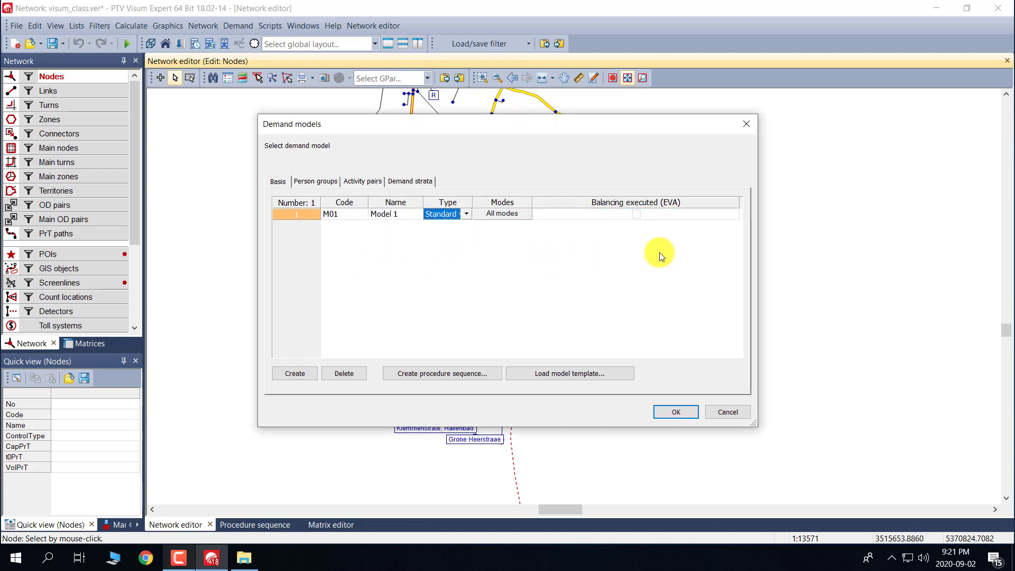
Add one person group and one activity pair to the demand model, keeping their default codes and names.
{"action": "left_click", "coordinate": [316, 181]}
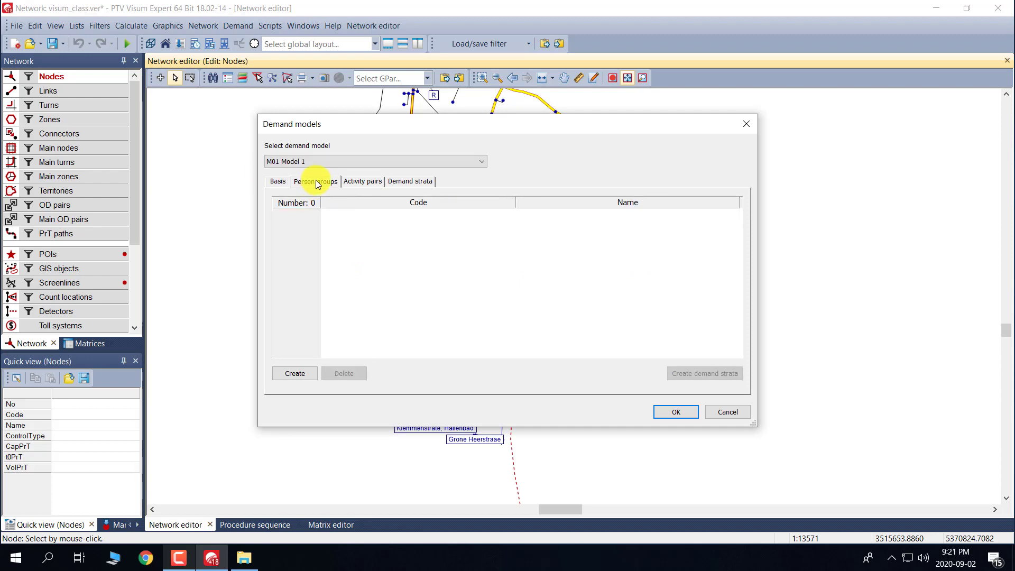
{"action": "left_click", "coordinate": [290, 372]}
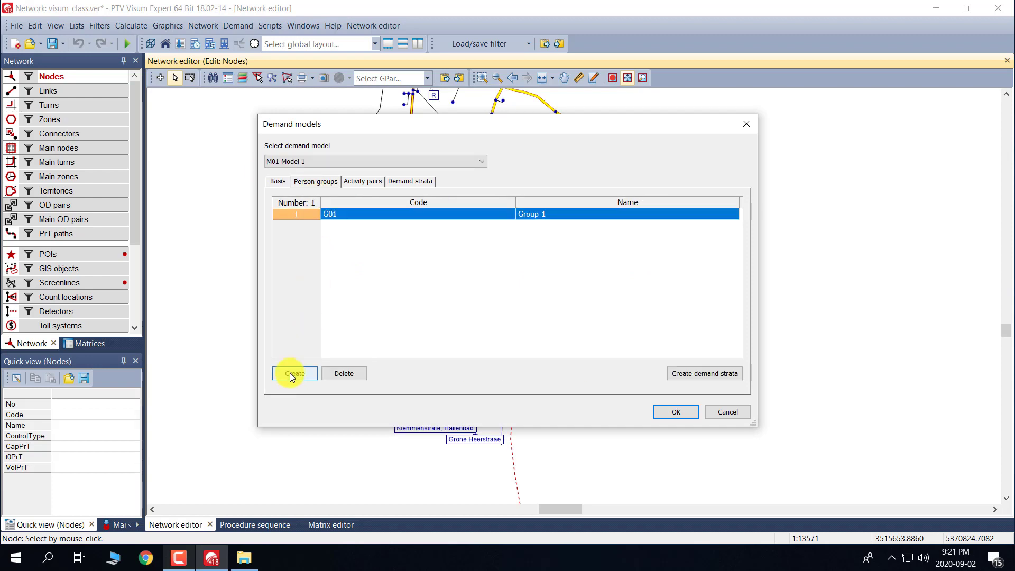
{"action": "left_click", "coordinate": [357, 216]}
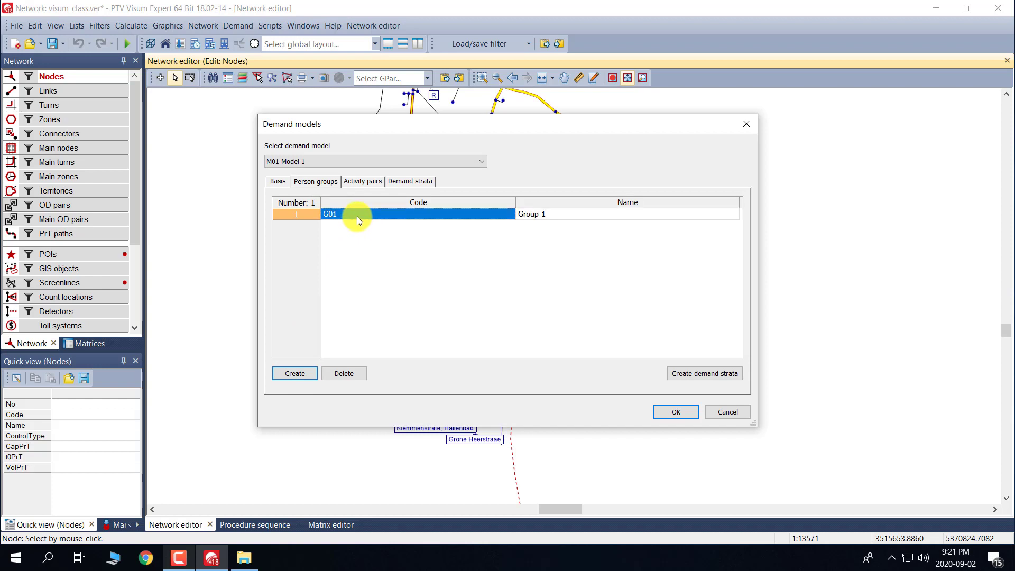
{"action": "left_click", "coordinate": [367, 181]}
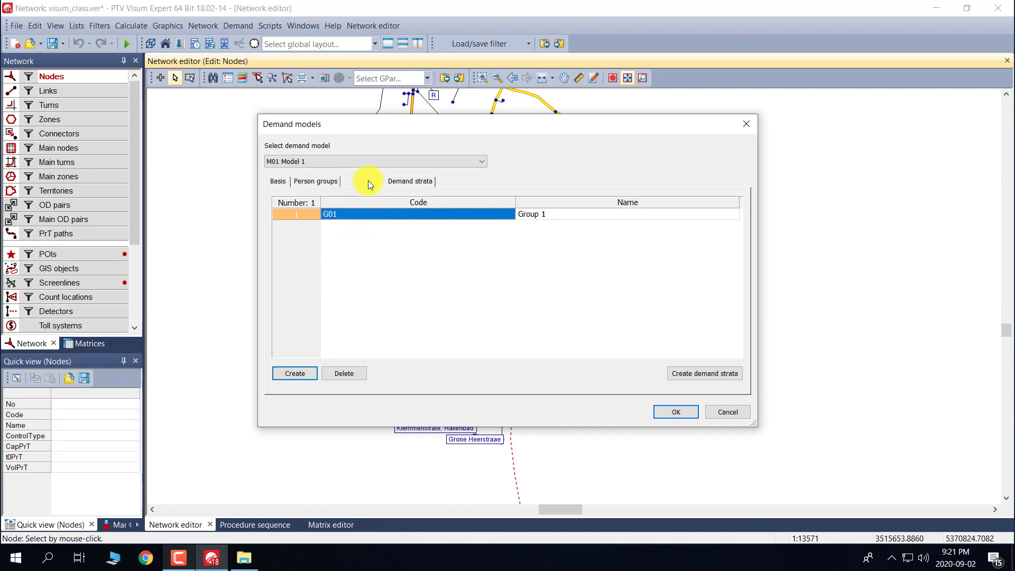
{"action": "left_click", "coordinate": [294, 374]}
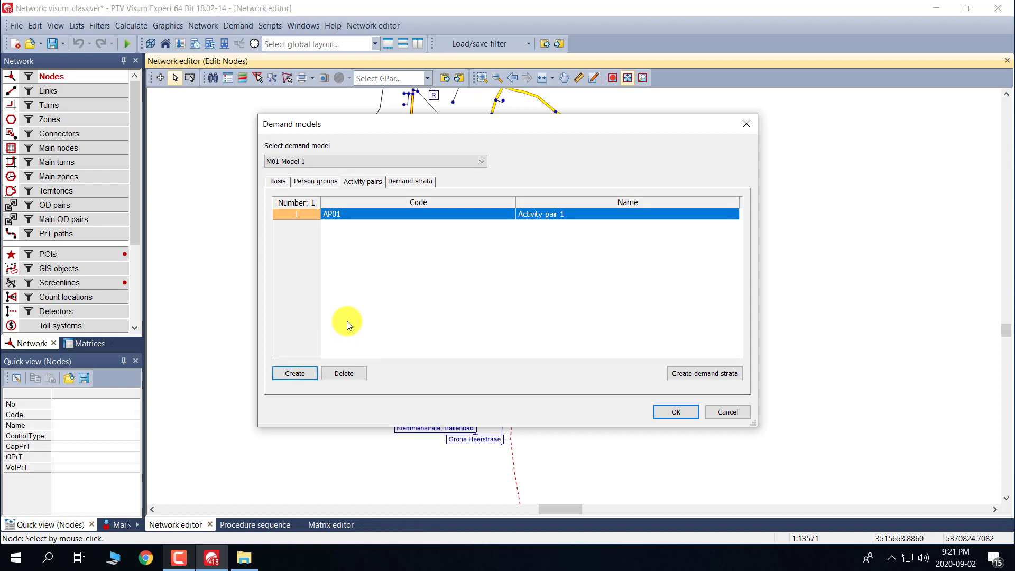
Generate the demand strata from the activity pair and person group, and accept the demand model settings.
{"action": "left_click", "coordinate": [408, 182]}
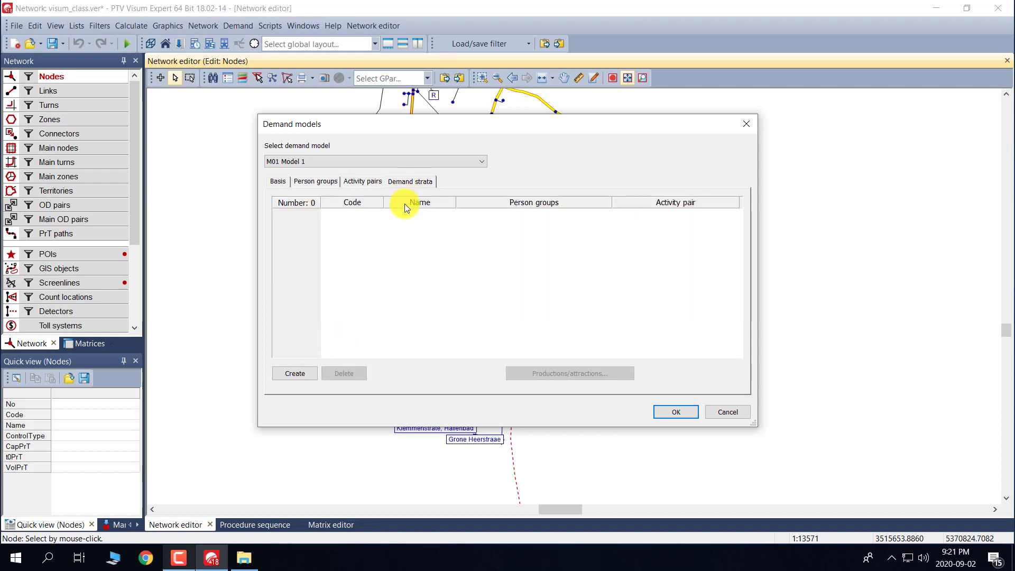
{"action": "left_click", "coordinate": [368, 179]}
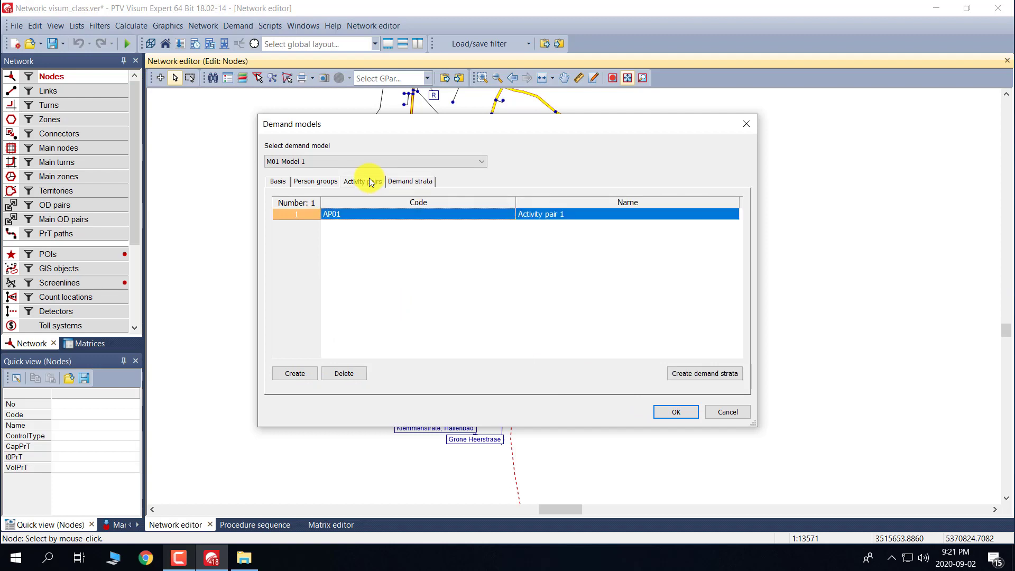
{"action": "left_click", "coordinate": [695, 376]}
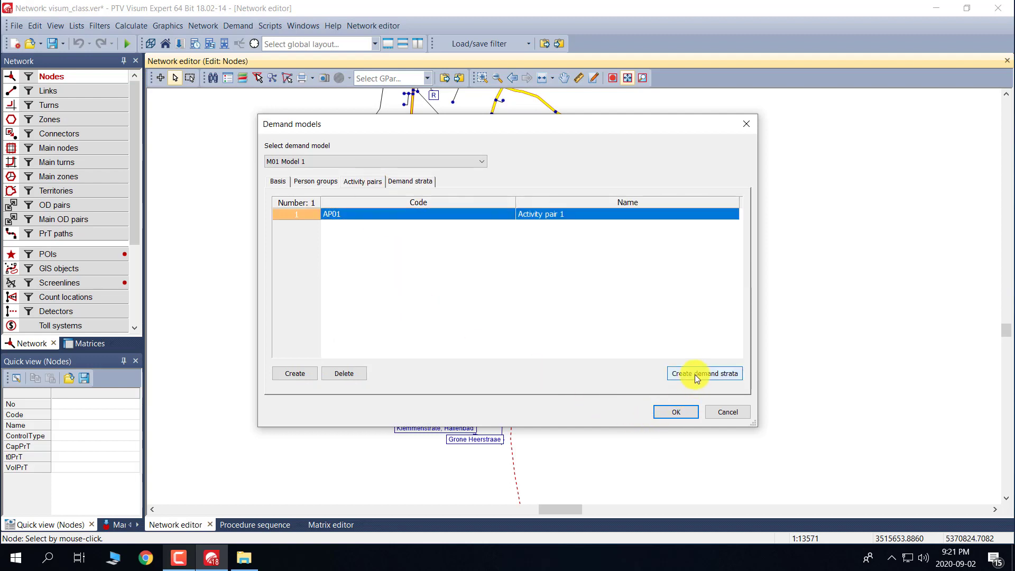
{"action": "left_click", "coordinate": [413, 183]}
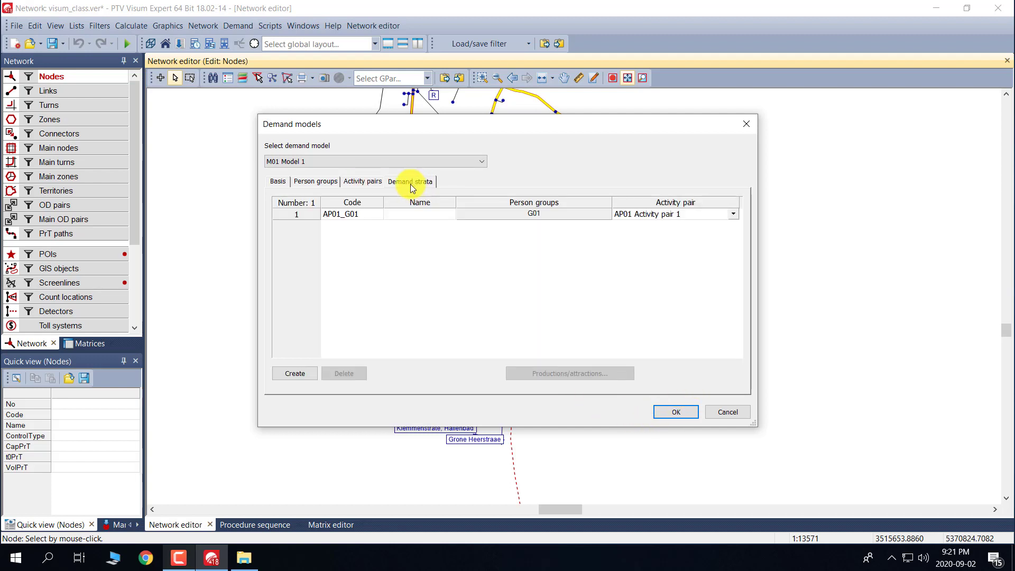
{"action": "left_click", "coordinate": [296, 214]}
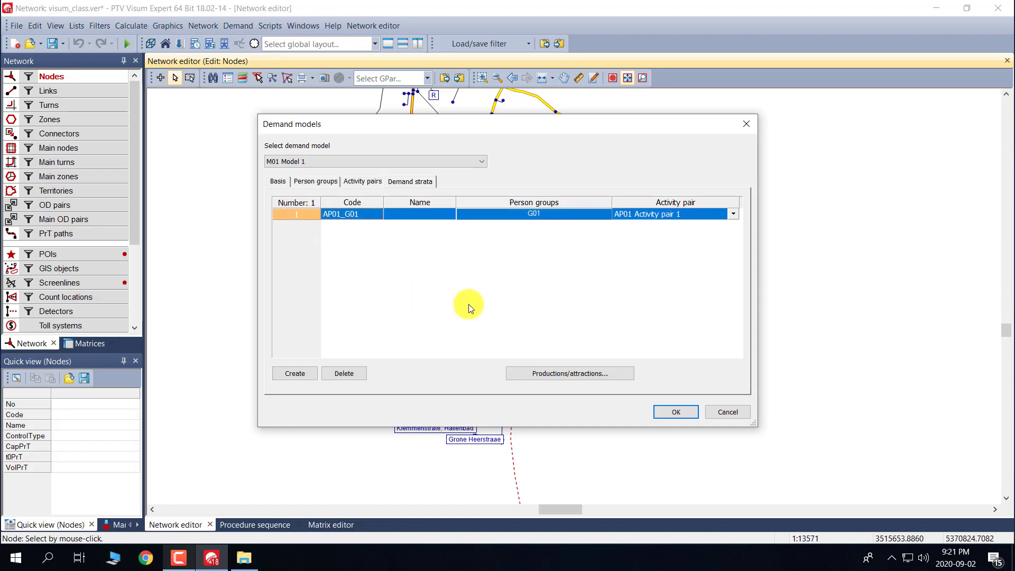
{"action": "left_click", "coordinate": [664, 413]}
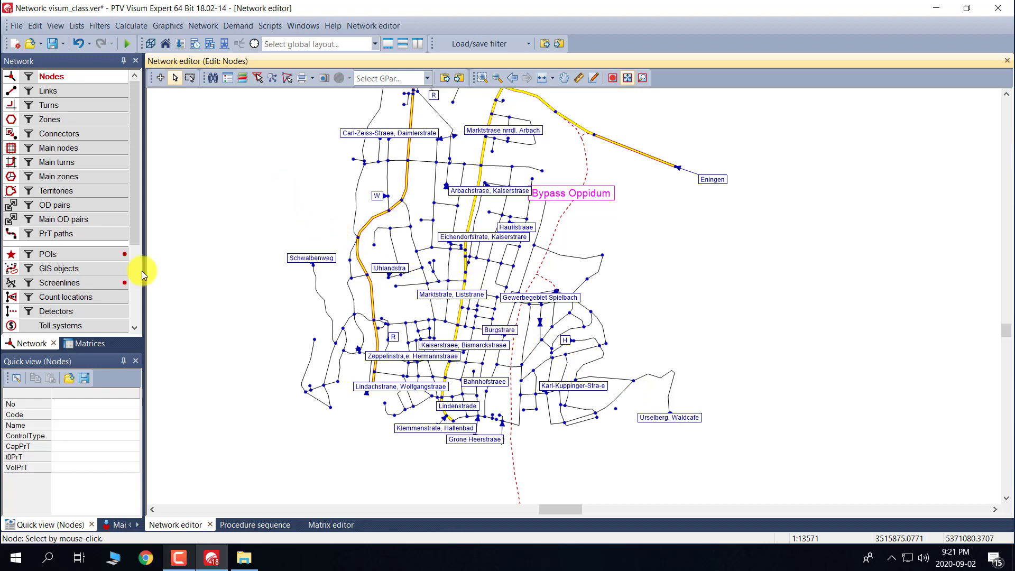
Add a Trip generation procedure from the Demand model group to the procedure sequence.
{"action": "left_click", "coordinate": [243, 528]}
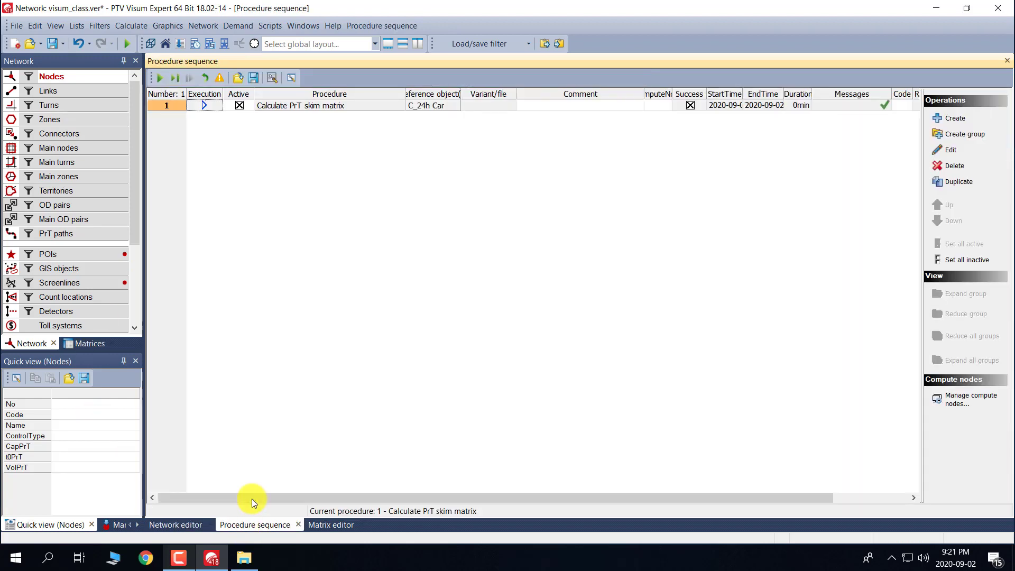
{"action": "left_click", "coordinate": [949, 120]}
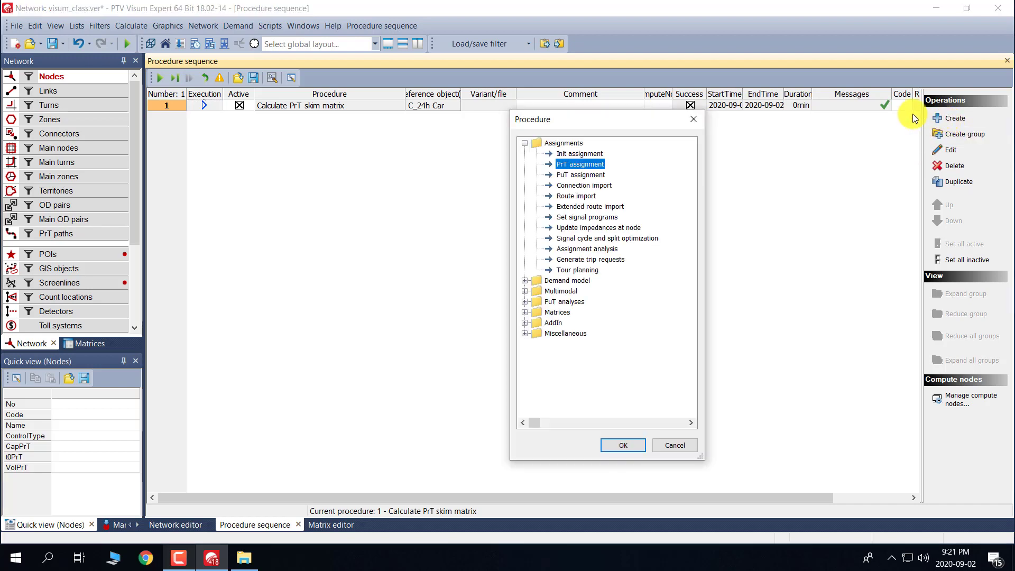
{"action": "left_click", "coordinate": [524, 280]}
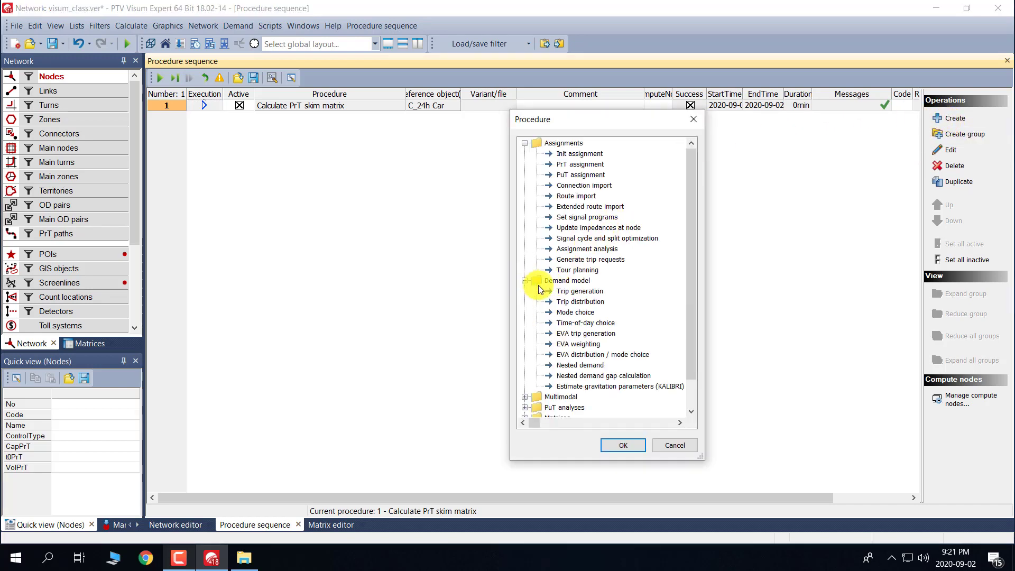
{"action": "left_click", "coordinate": [577, 291]}
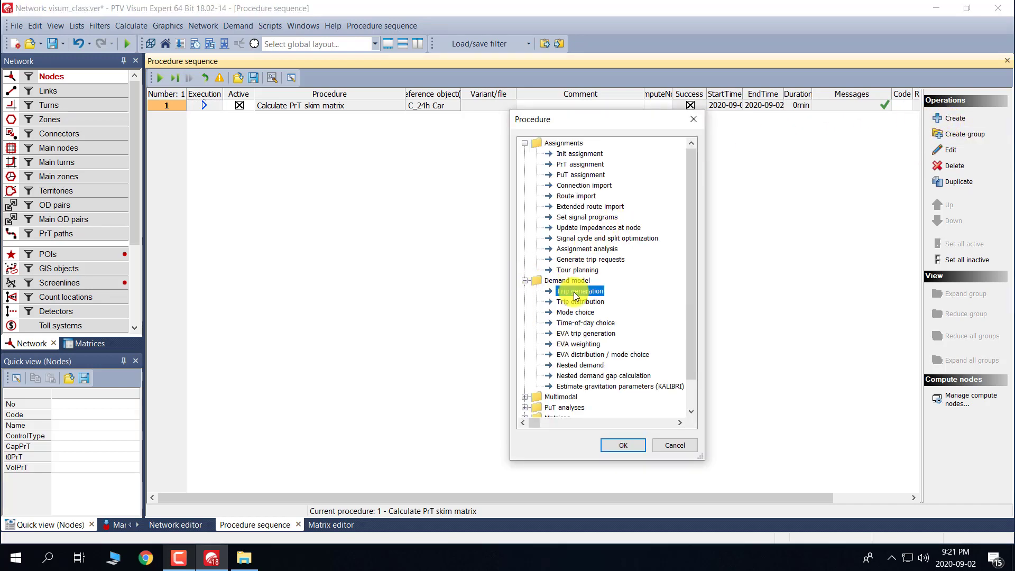
{"action": "left_click", "coordinate": [620, 446]}
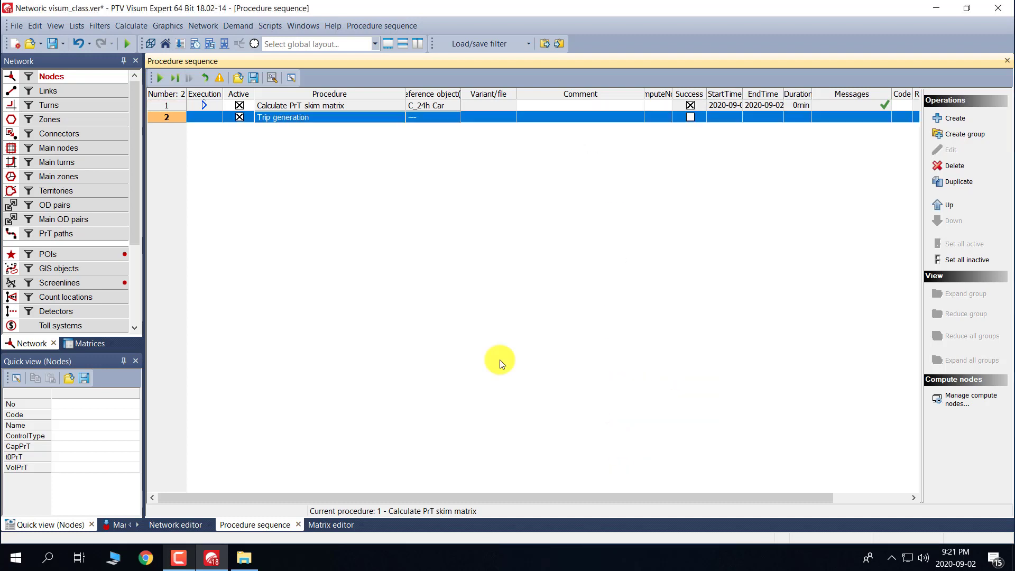
Assign demand stratum AP01_G01 of demand model M01 Model 1 to the Trip generation procedure and check its parameters.
{"action": "left_click", "coordinate": [429, 117]}
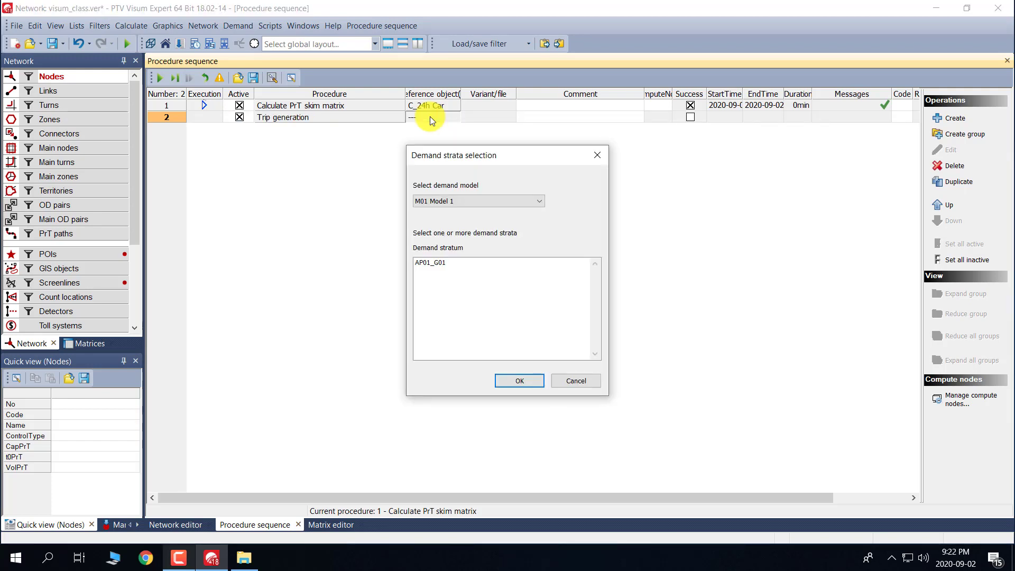
{"action": "left_click", "coordinate": [433, 263]}
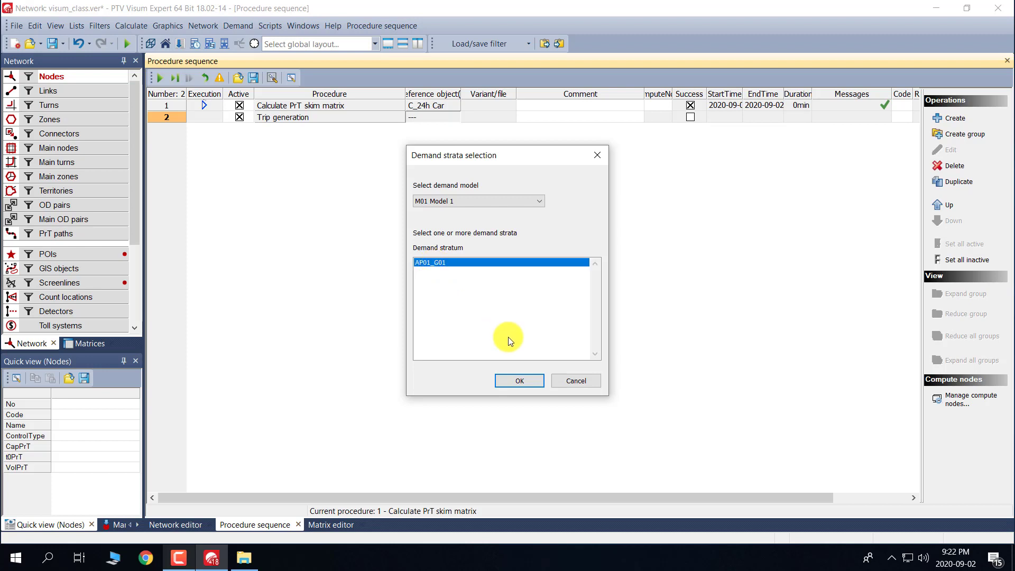
{"action": "left_click", "coordinate": [528, 382]}
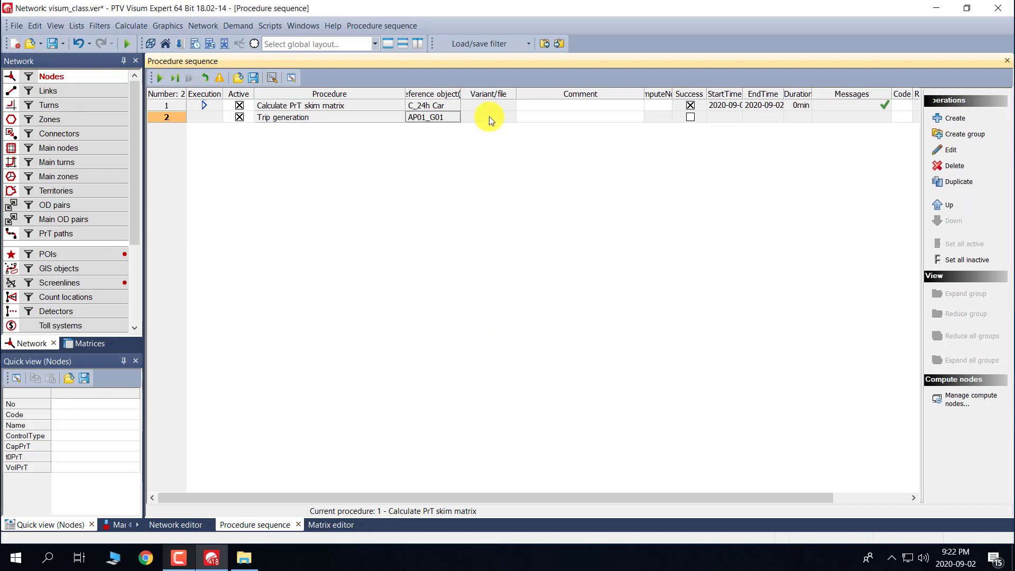
{"action": "left_click", "coordinate": [489, 117]}
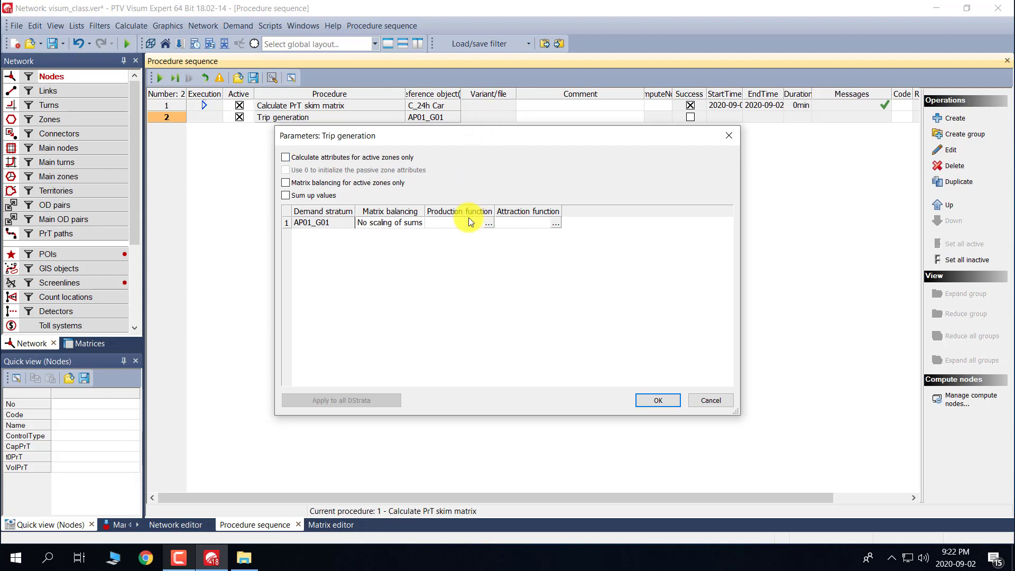
{"action": "left_click", "coordinate": [731, 135]}
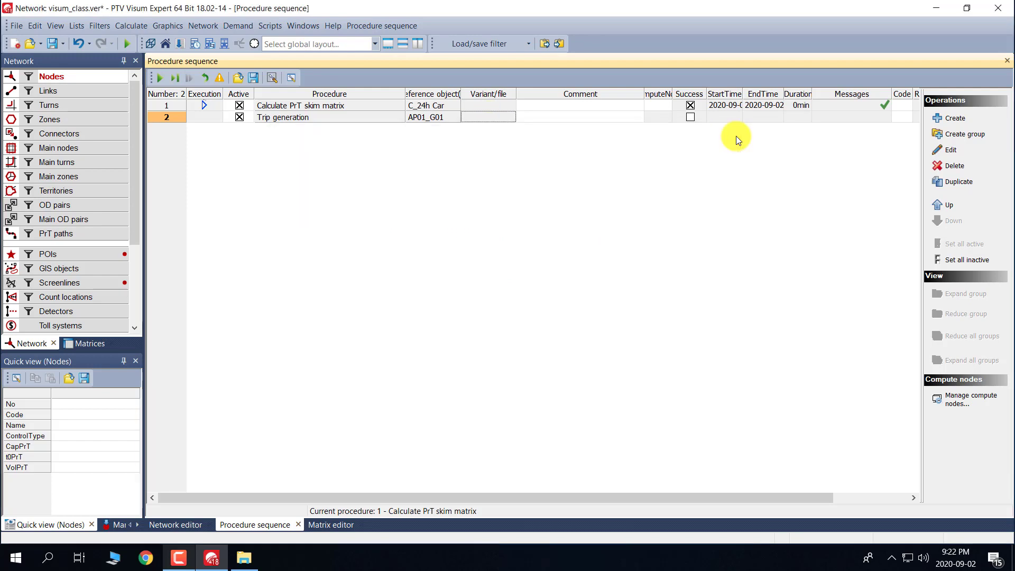
Open the list of all zones from the network editor.
{"action": "left_click", "coordinate": [180, 524]}
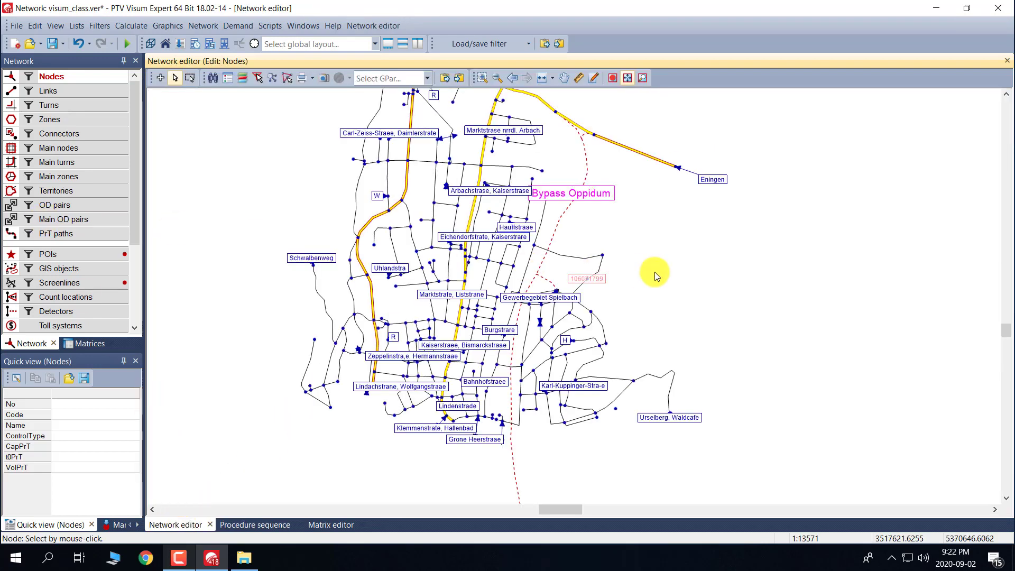
{"action": "right_click", "coordinate": [70, 121]}
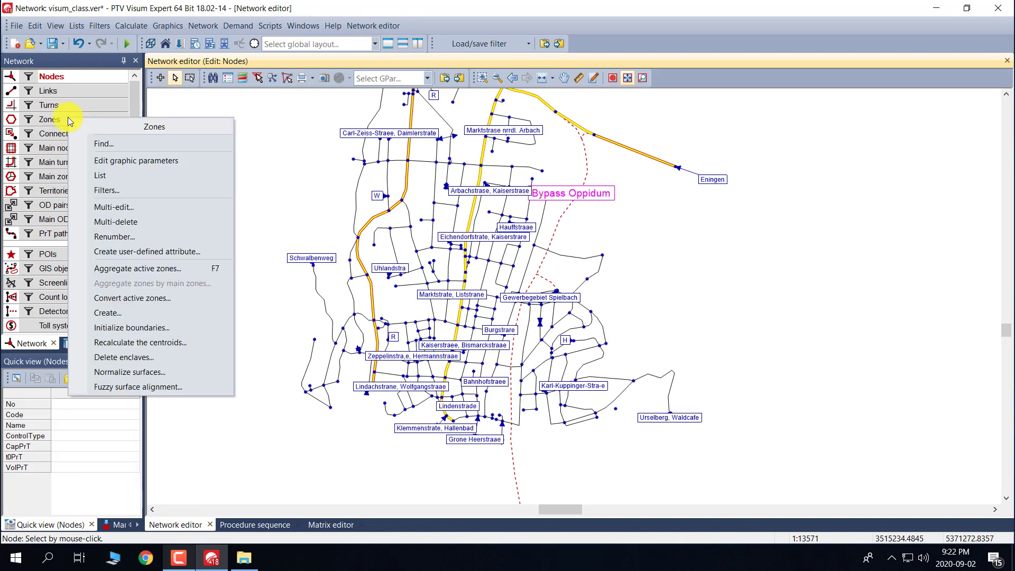
{"action": "left_click", "coordinate": [122, 176]}
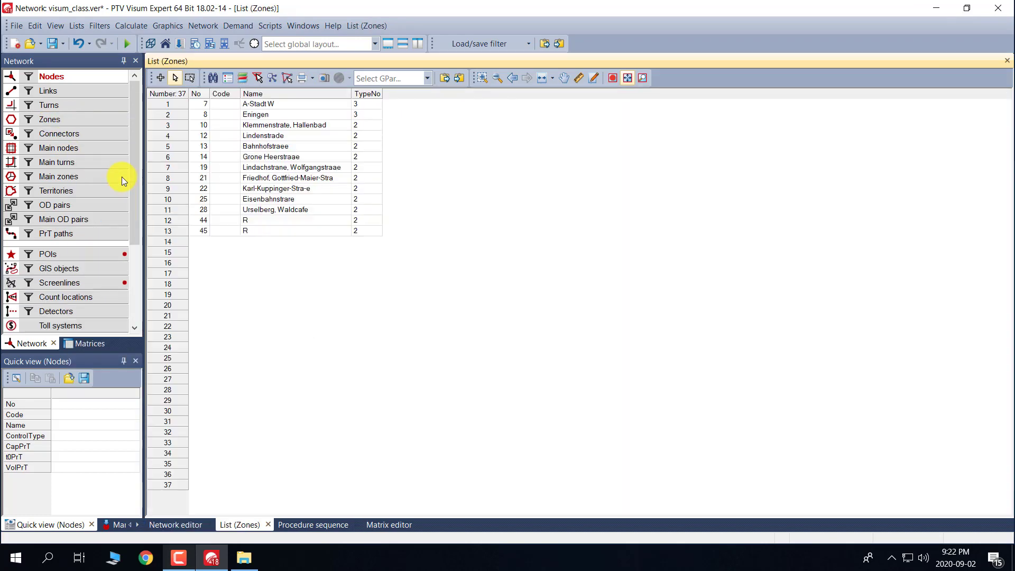
Add the Number of persons attribute for G01 Group 1 as a column before TypeNo in the zones list.
{"action": "left_click", "coordinate": [366, 98]}
{"action": "right_click", "coordinate": [367, 98]}
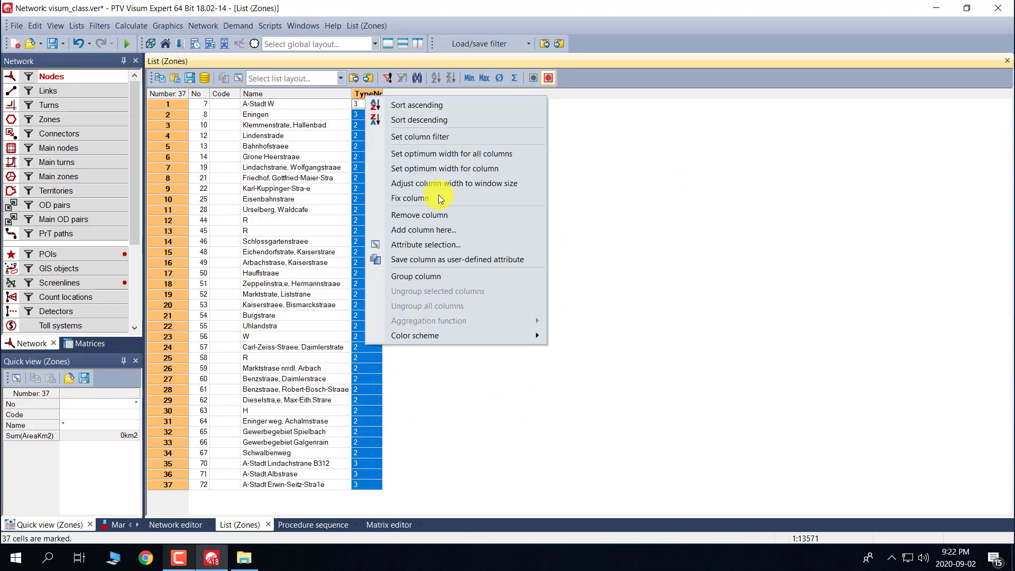
{"action": "left_click", "coordinate": [433, 229]}
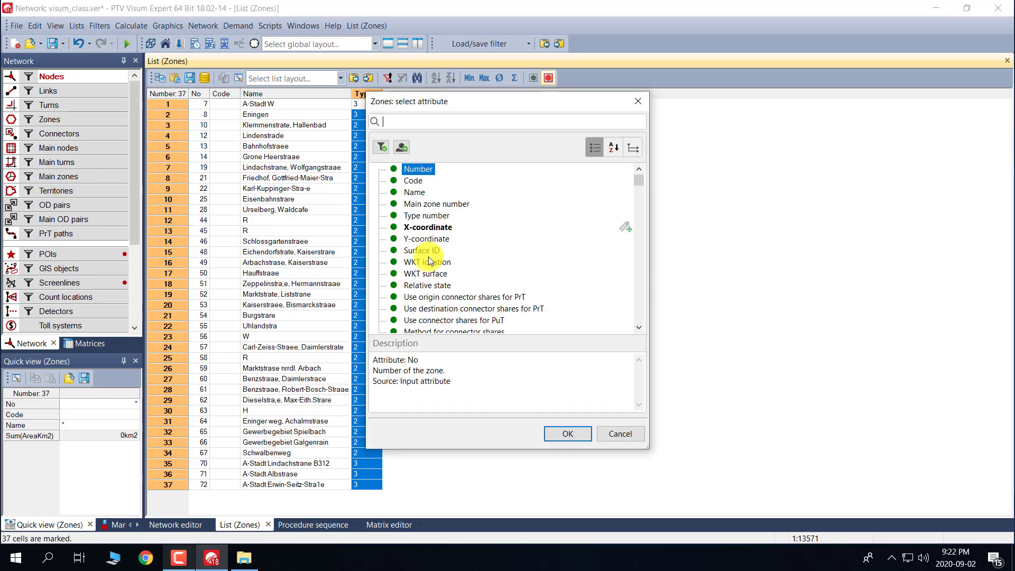
{"action": "scroll", "coordinate": [429, 241], "scroll_direction": "down", "scroll_amount": 2}
{"action": "scroll", "coordinate": [430, 241], "scroll_direction": "down", "scroll_amount": 2}
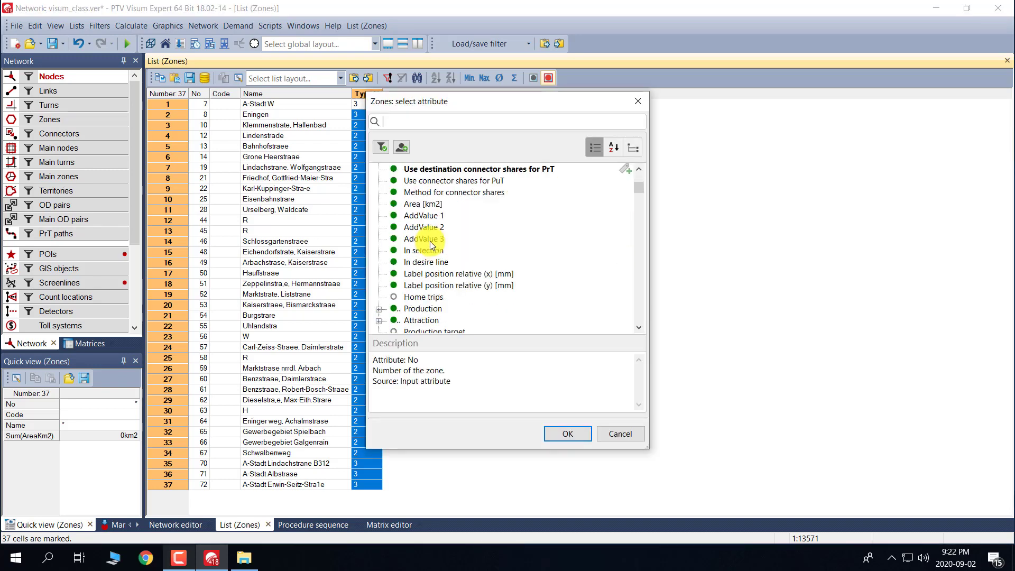
{"action": "scroll", "coordinate": [429, 244], "scroll_direction": "down", "scroll_amount": 3}
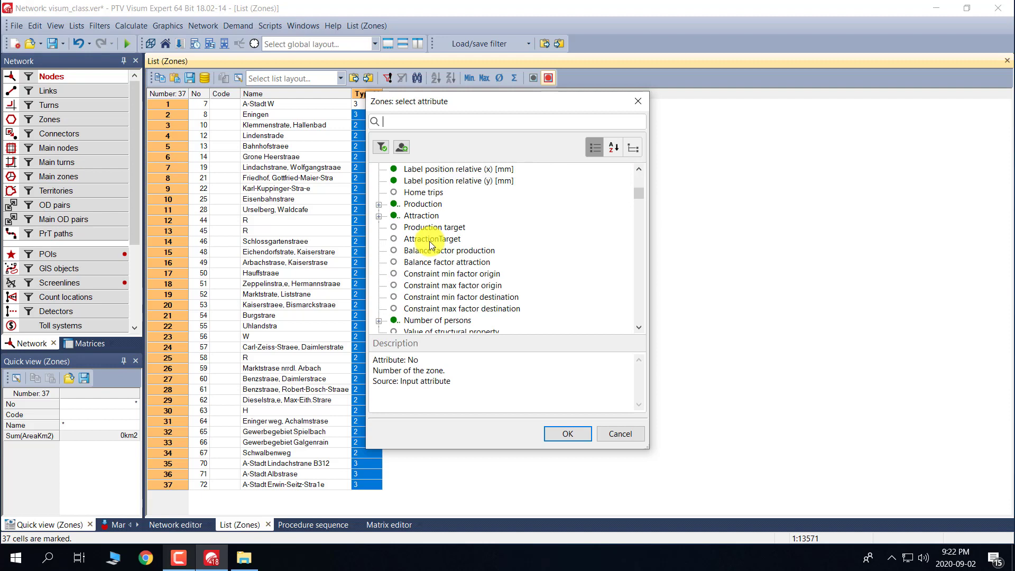
{"action": "scroll", "coordinate": [430, 245], "scroll_direction": "down", "scroll_amount": 1}
{"action": "left_click", "coordinate": [378, 286]}
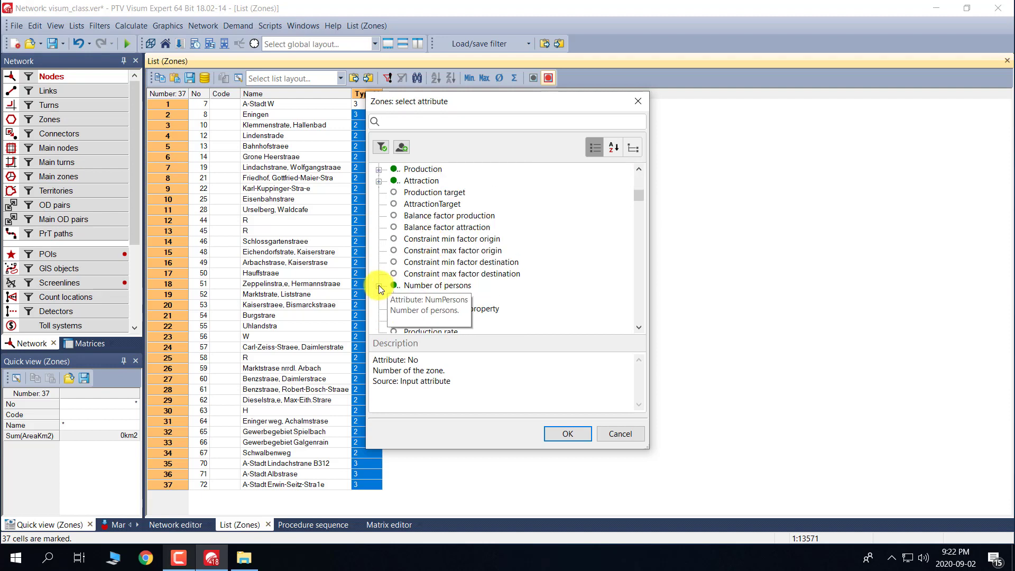
{"action": "left_click", "coordinate": [444, 298]}
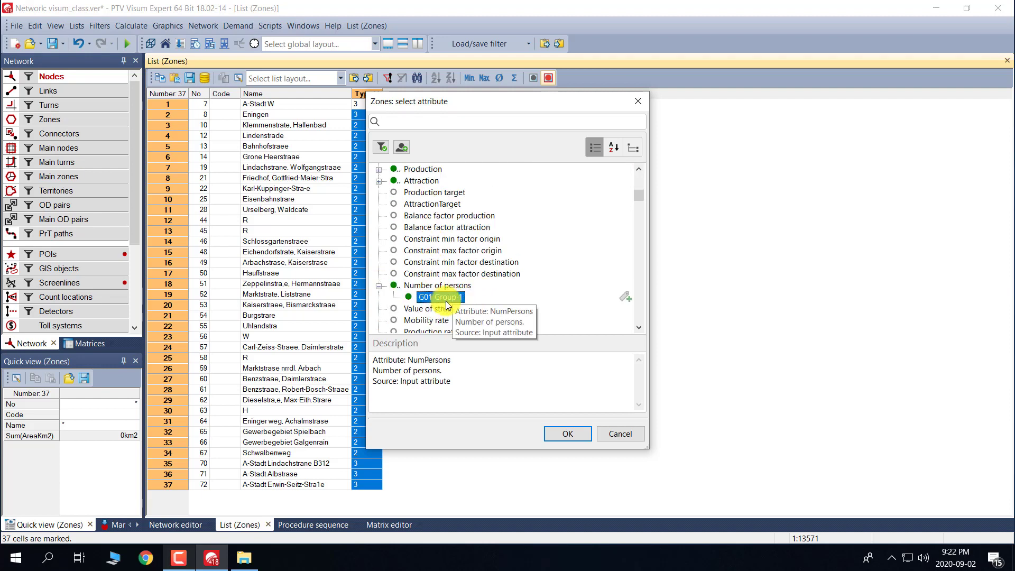
{"action": "left_click", "coordinate": [573, 436]}
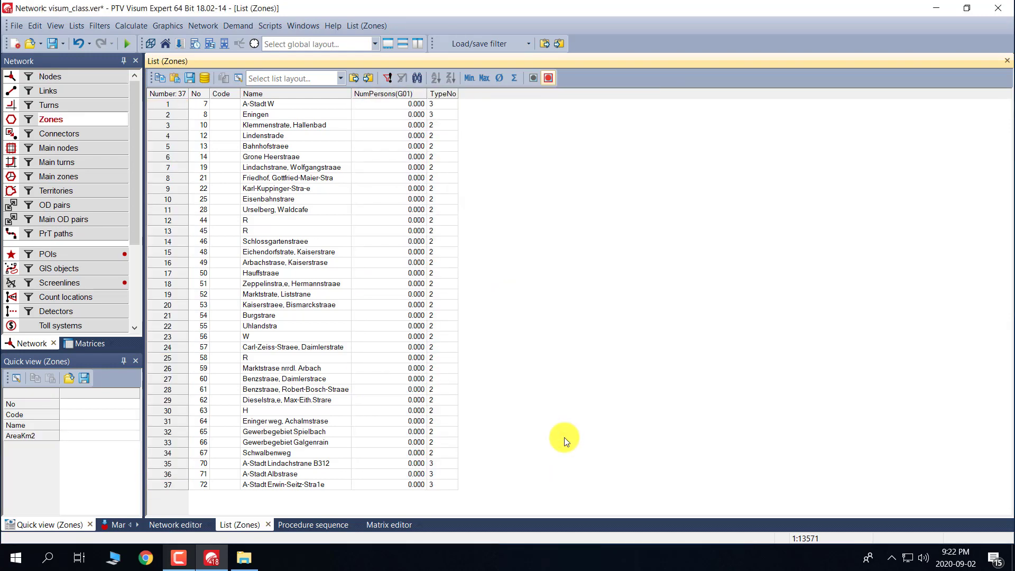
Set the G01 number of persons to 3000 for every zone in the list.
{"action": "left_click", "coordinate": [389, 93]}
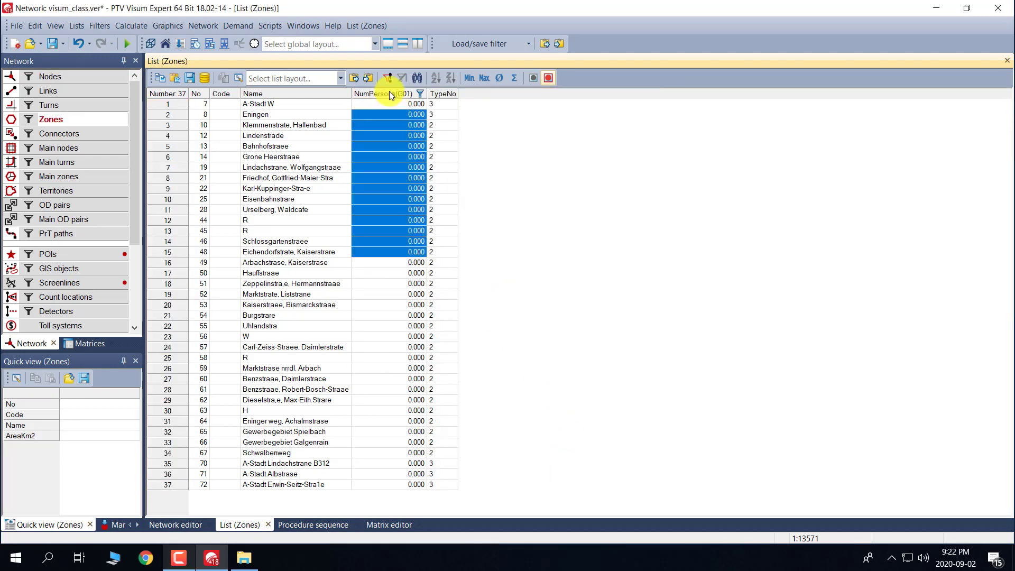
{"action": "type", "text": "300"}
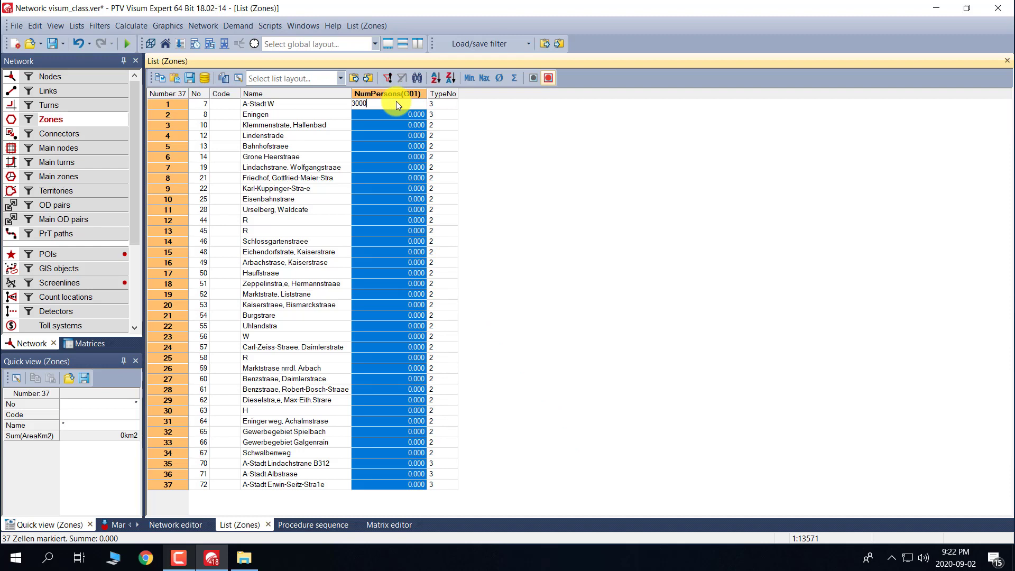
{"action": "type", "text": "0"}
{"action": "key", "text": "Return"}
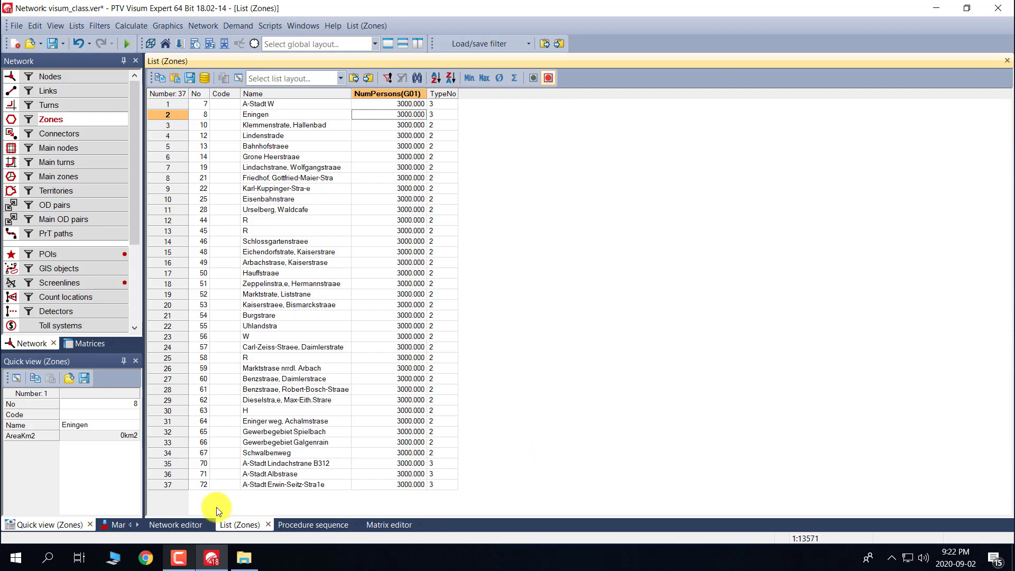
Return to the procedure sequence and open the production function of stratum AP01_G01 in the Trip generation parameters.
{"action": "left_click", "coordinate": [174, 526]}
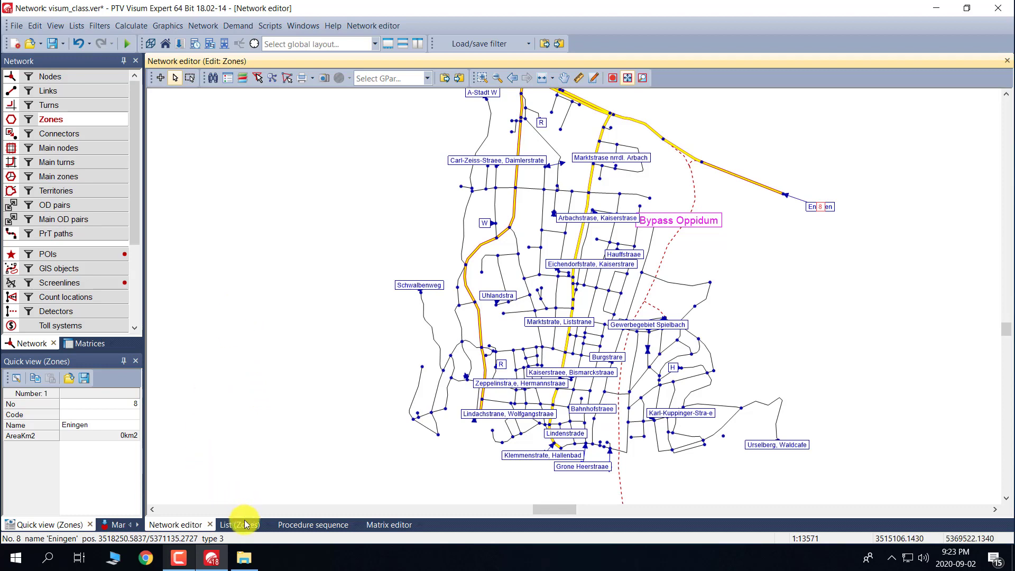
{"action": "left_click", "coordinate": [300, 526]}
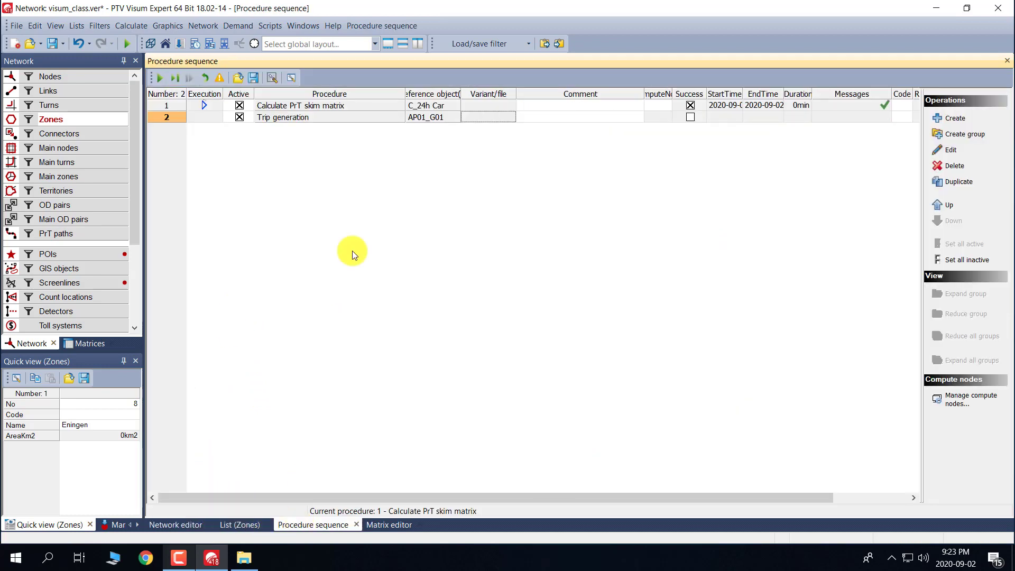
{"action": "double_click", "coordinate": [493, 116]}
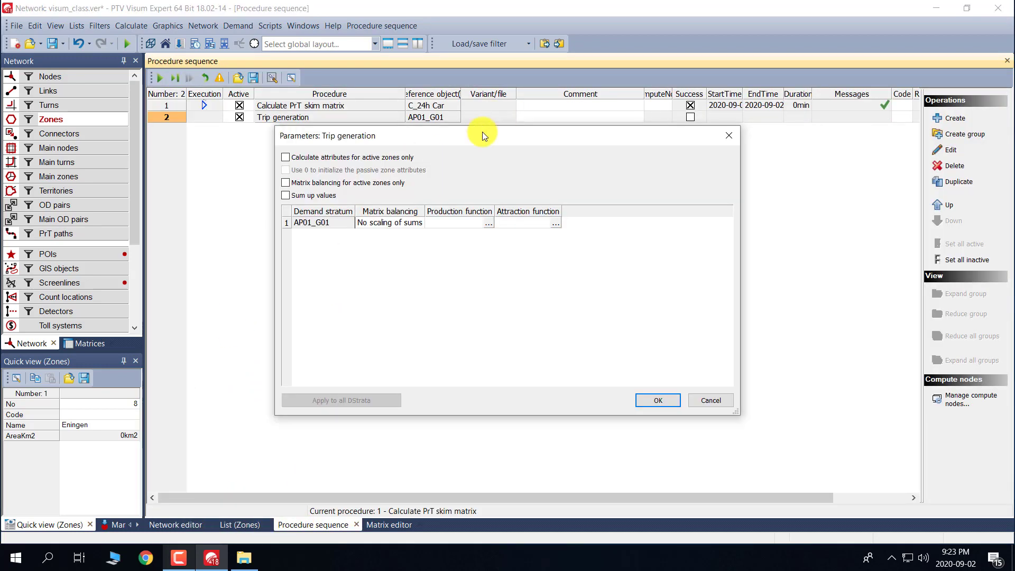
{"action": "left_click", "coordinate": [483, 224]}
{"action": "left_click", "coordinate": [489, 221]}
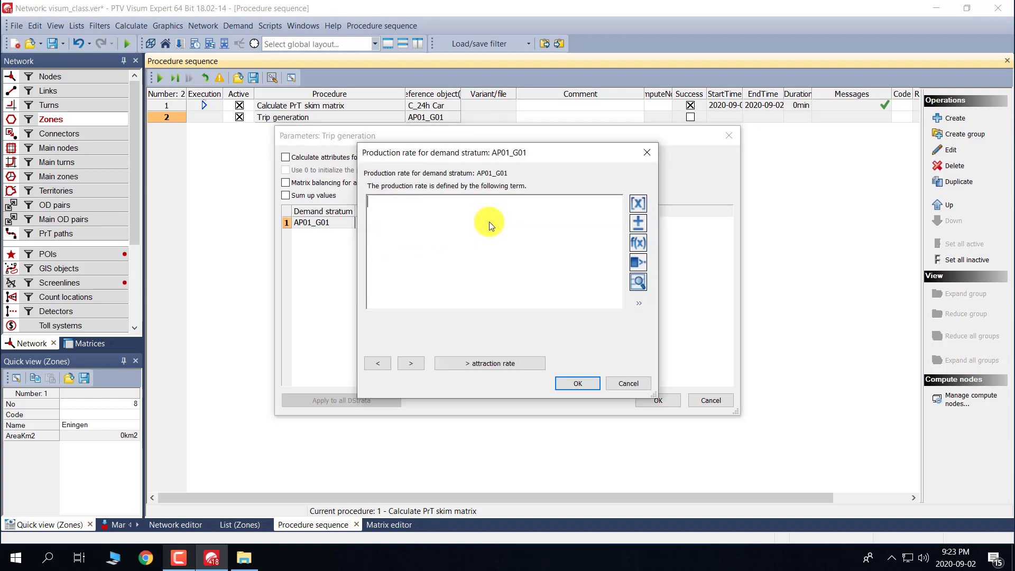
Insert the zone attribute Number of persons for G01 Group 1 into the production rate formula of stratum AP01_G01.
{"action": "left_click", "coordinate": [638, 208]}
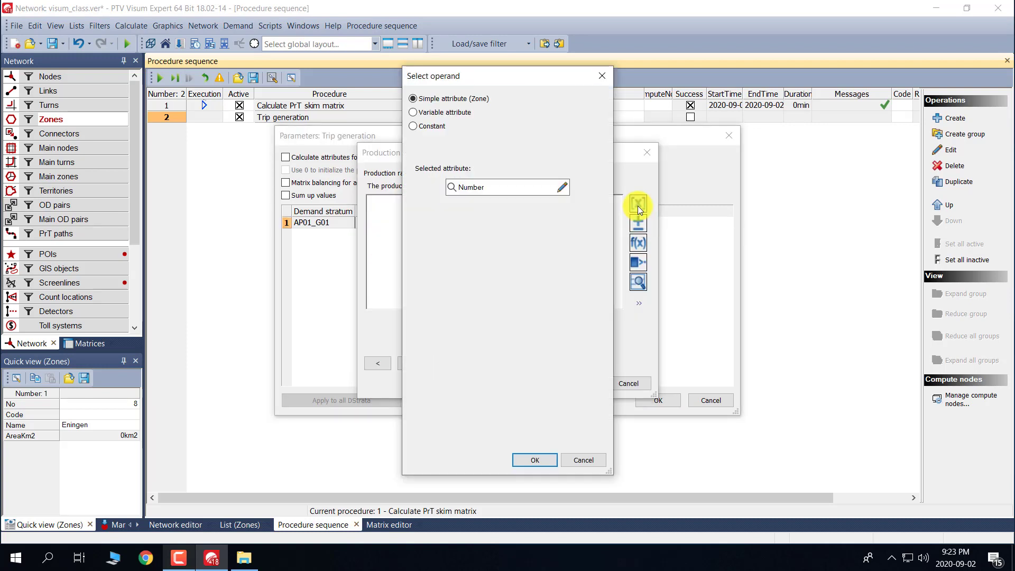
{"action": "left_click", "coordinate": [562, 186]}
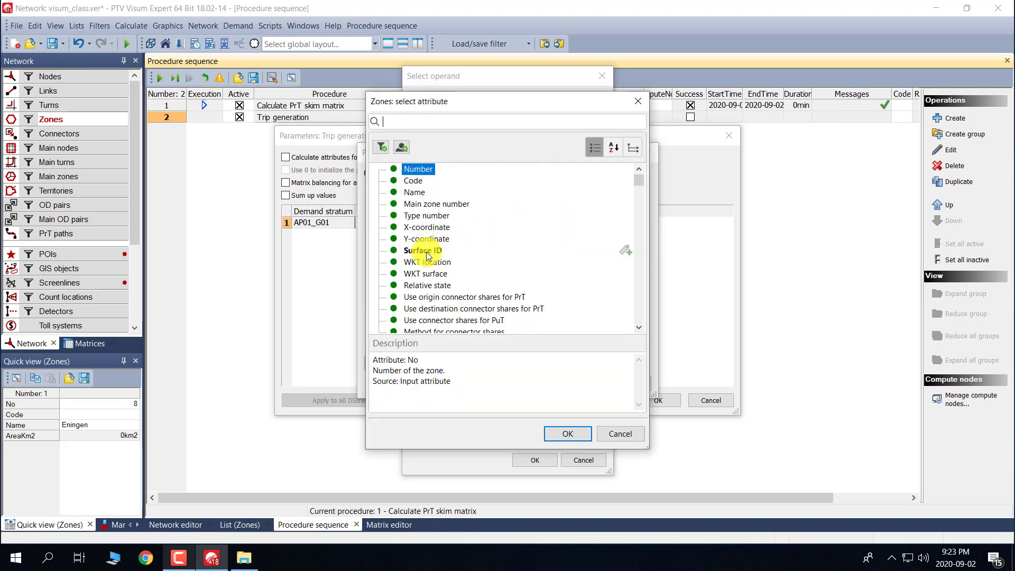
{"action": "scroll", "coordinate": [427, 255], "scroll_direction": "down", "scroll_amount": 4}
{"action": "scroll", "coordinate": [427, 255], "scroll_direction": "down", "scroll_amount": 6}
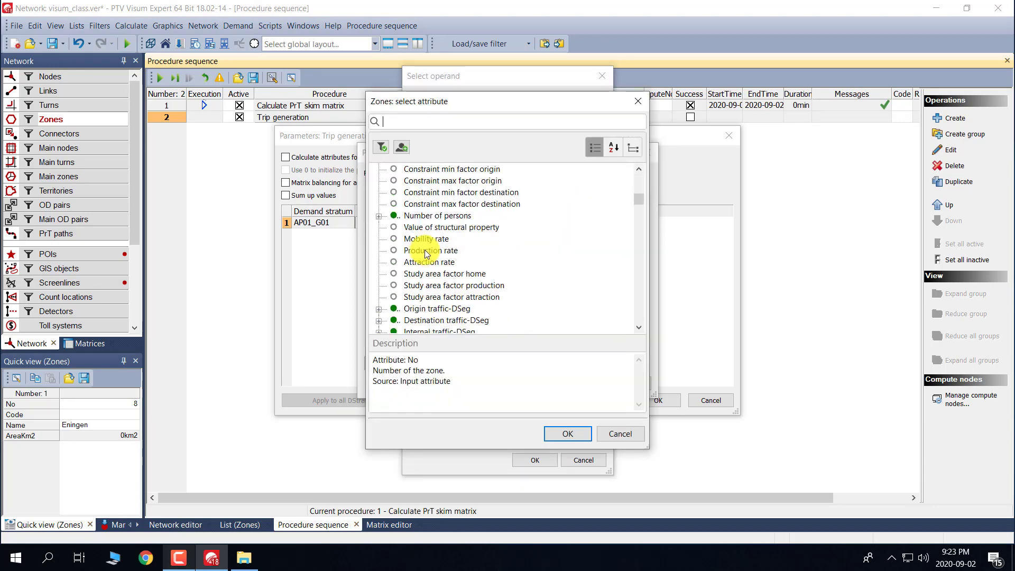
{"action": "left_click", "coordinate": [378, 216]}
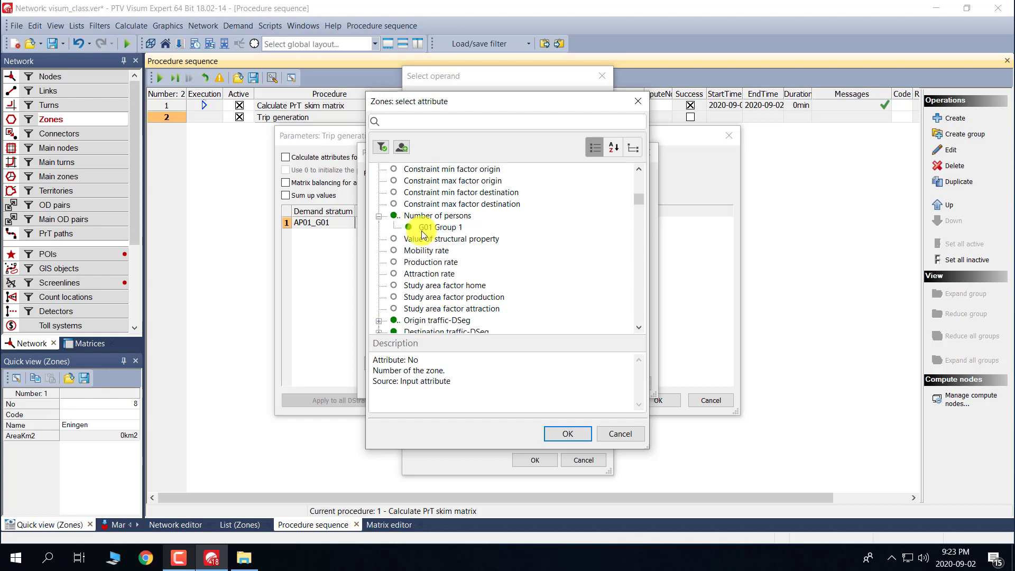
{"action": "left_click", "coordinate": [424, 228]}
{"action": "left_click", "coordinate": [559, 437]}
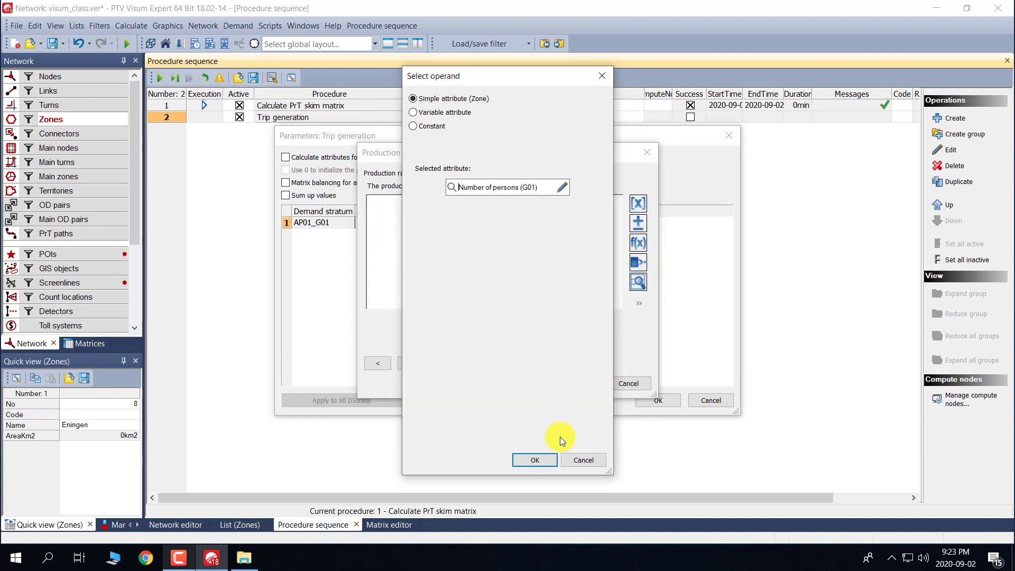
{"action": "left_click", "coordinate": [532, 462]}
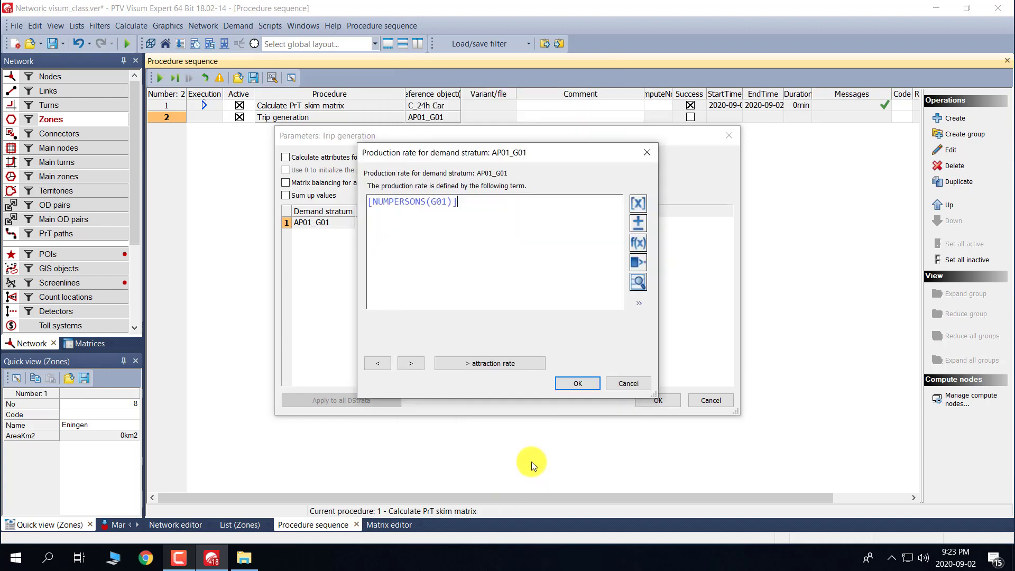
Multiply the number of persons in the production rate formula by 0.01 and accept the formula.
{"action": "left_click", "coordinate": [642, 221]}
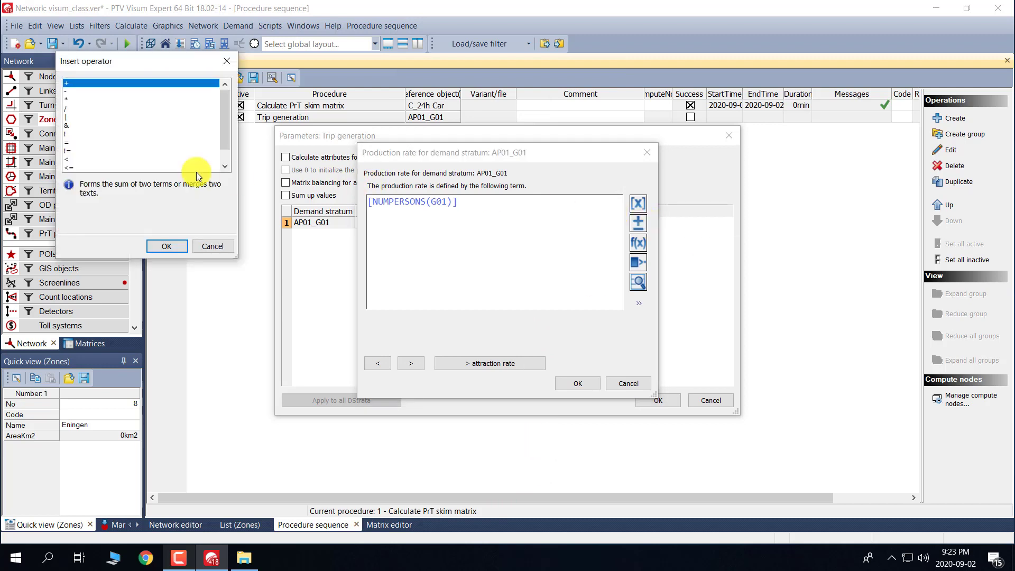
{"action": "double_click", "coordinate": [66, 99]}
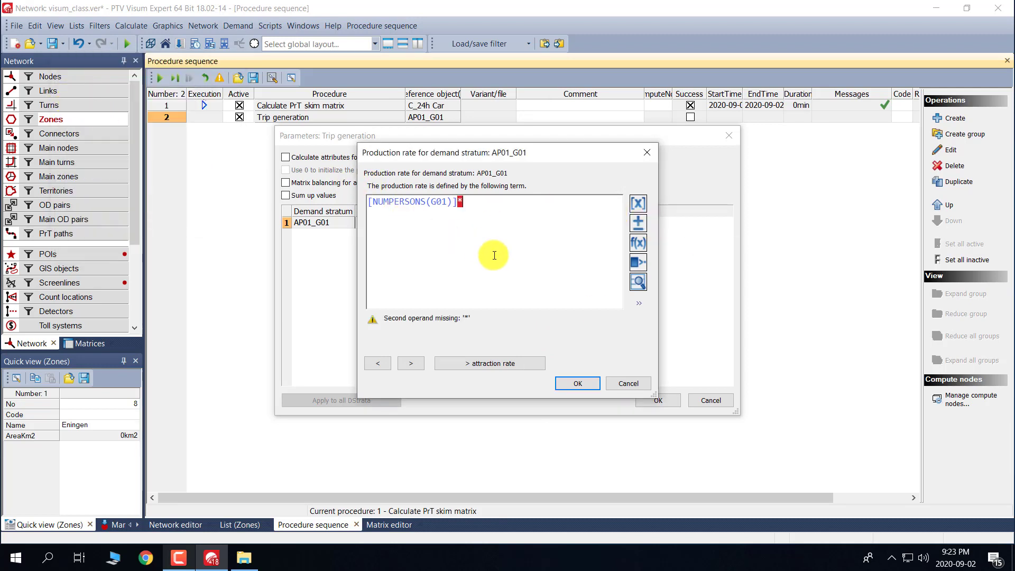
{"action": "type", "text": "0.01"}
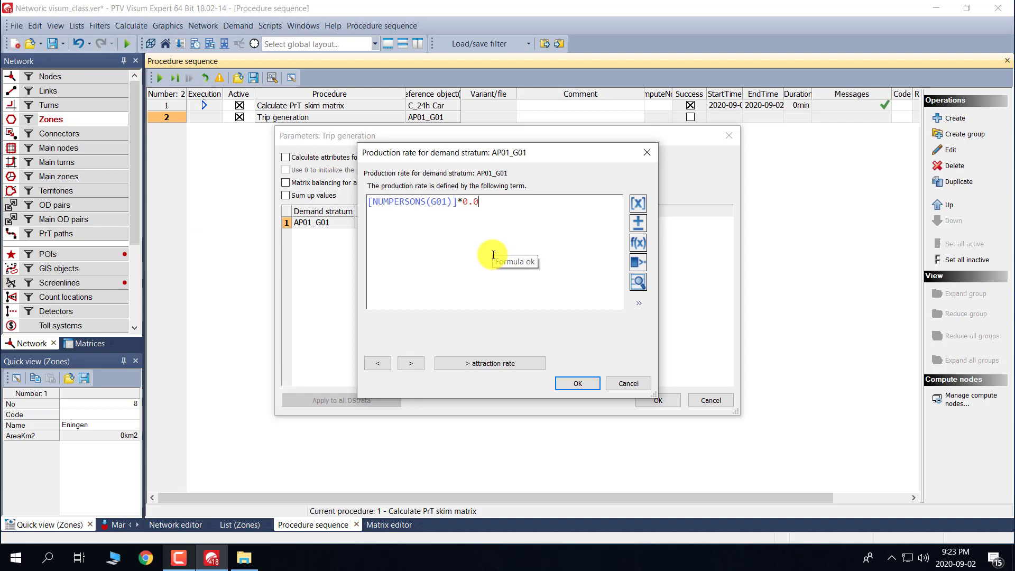
{"action": "left_click", "coordinate": [574, 385]}
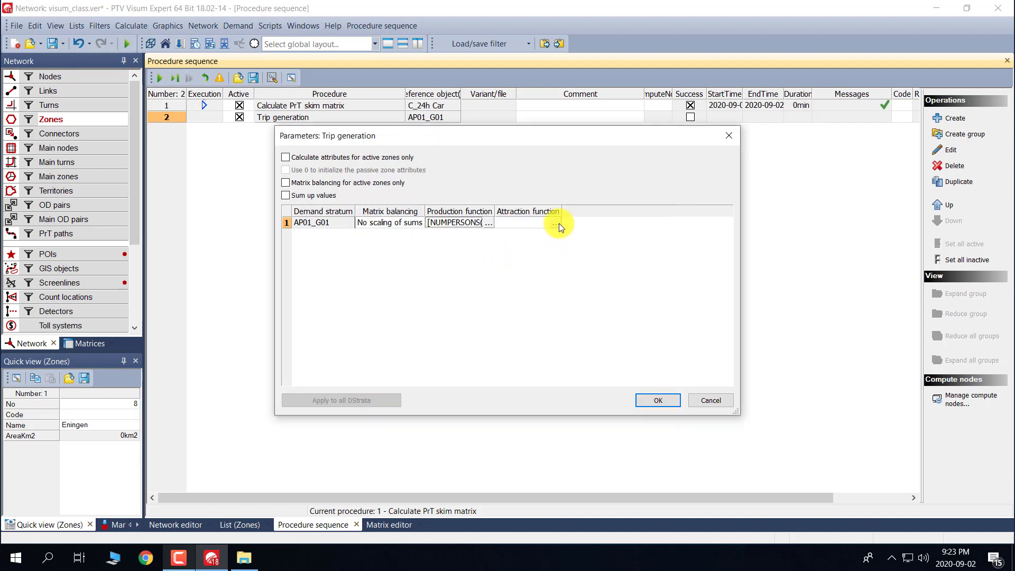
Open the attraction function of stratum AP01_G01 and insert the zone attribute Number of persons for G01 Group 1.
{"action": "left_click", "coordinate": [559, 223]}
{"action": "left_click", "coordinate": [633, 206]}
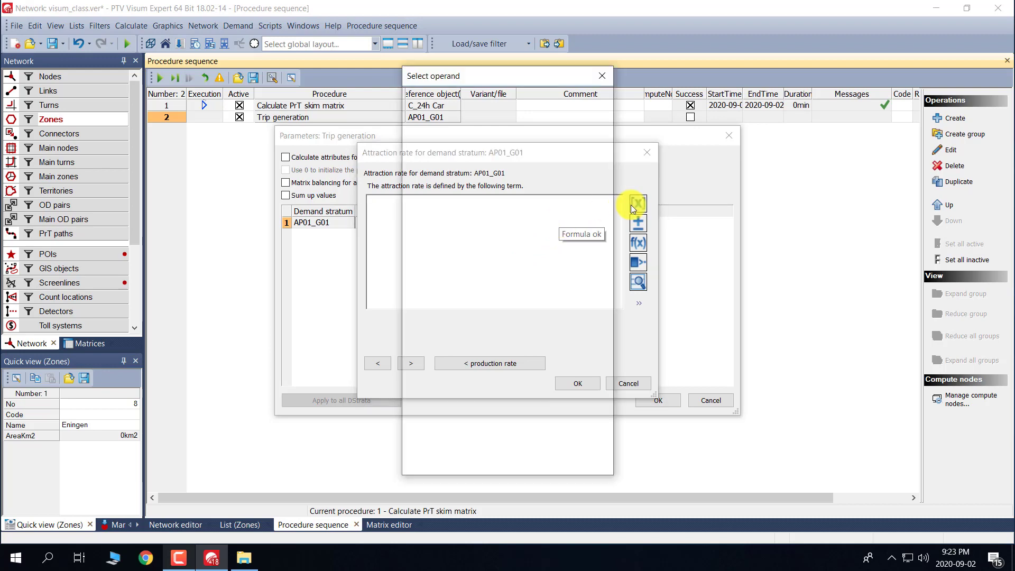
{"action": "left_click", "coordinate": [563, 188]}
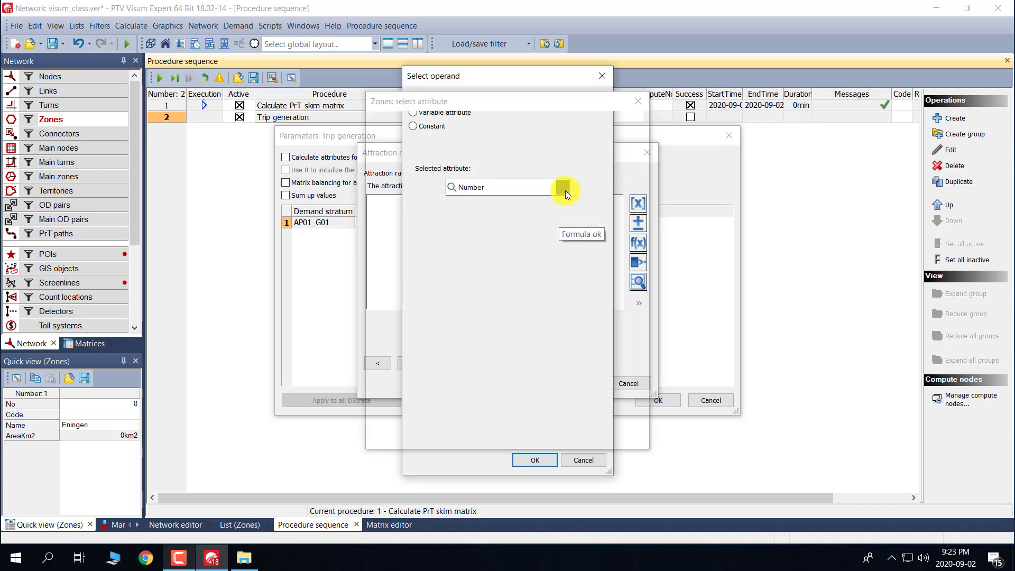
{"action": "scroll", "coordinate": [506, 227], "scroll_direction": "down", "scroll_amount": 4}
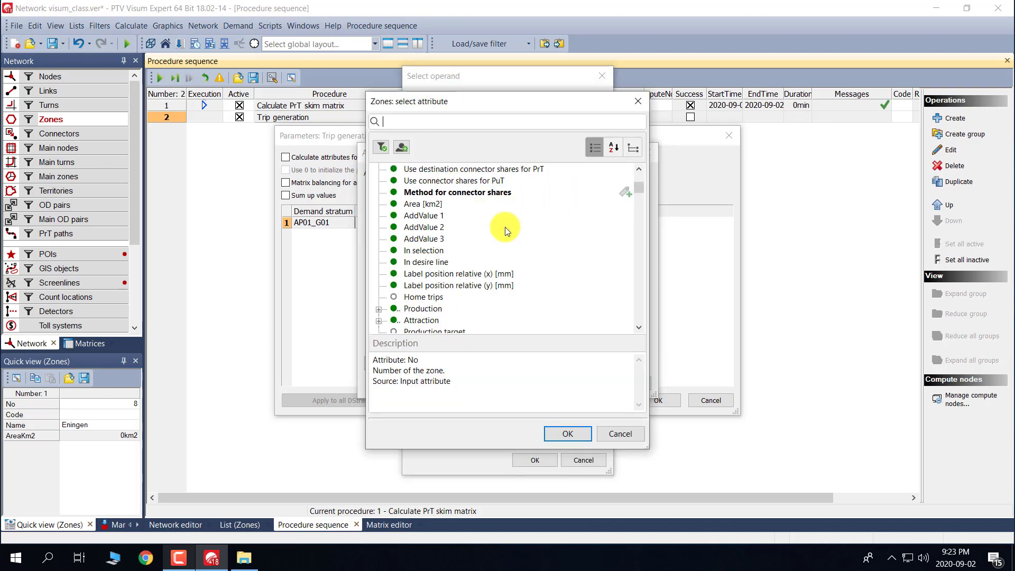
{"action": "scroll", "coordinate": [476, 229], "scroll_direction": "down", "scroll_amount": 3}
{"action": "scroll", "coordinate": [454, 230], "scroll_direction": "down", "scroll_amount": 1}
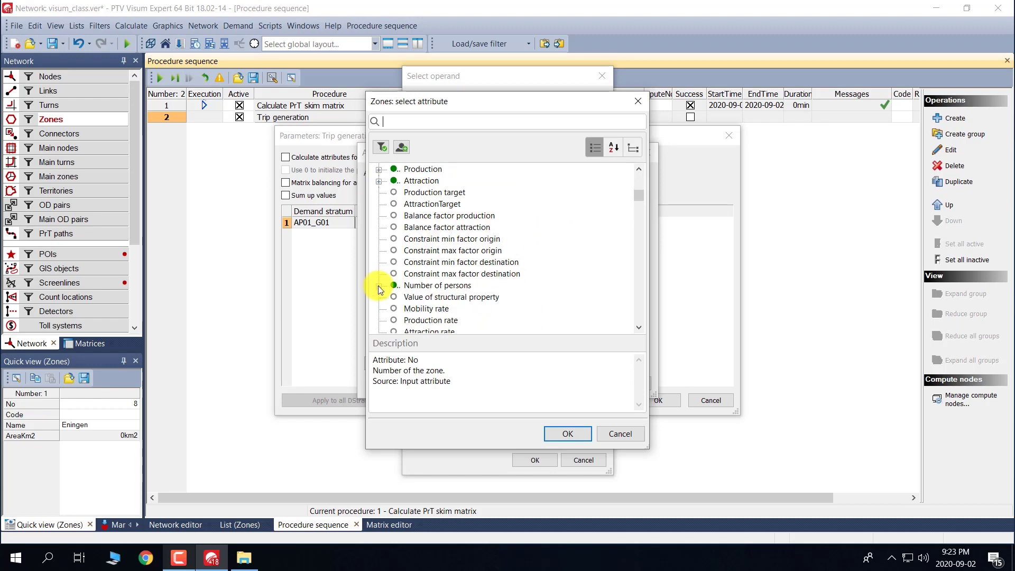
{"action": "left_click", "coordinate": [378, 285]}
{"action": "left_click", "coordinate": [444, 298]}
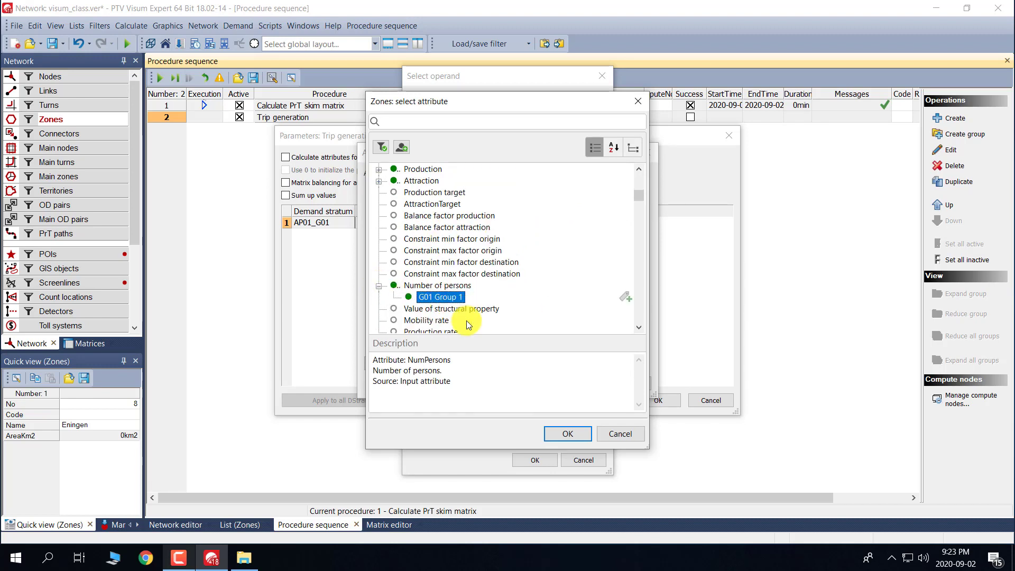
{"action": "left_click", "coordinate": [572, 435]}
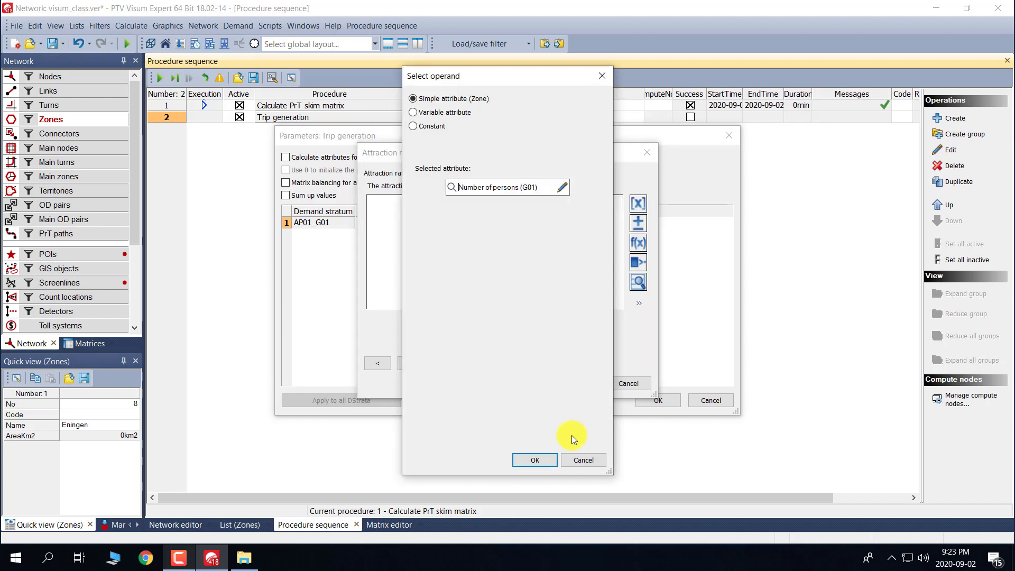
{"action": "left_click", "coordinate": [540, 461]}
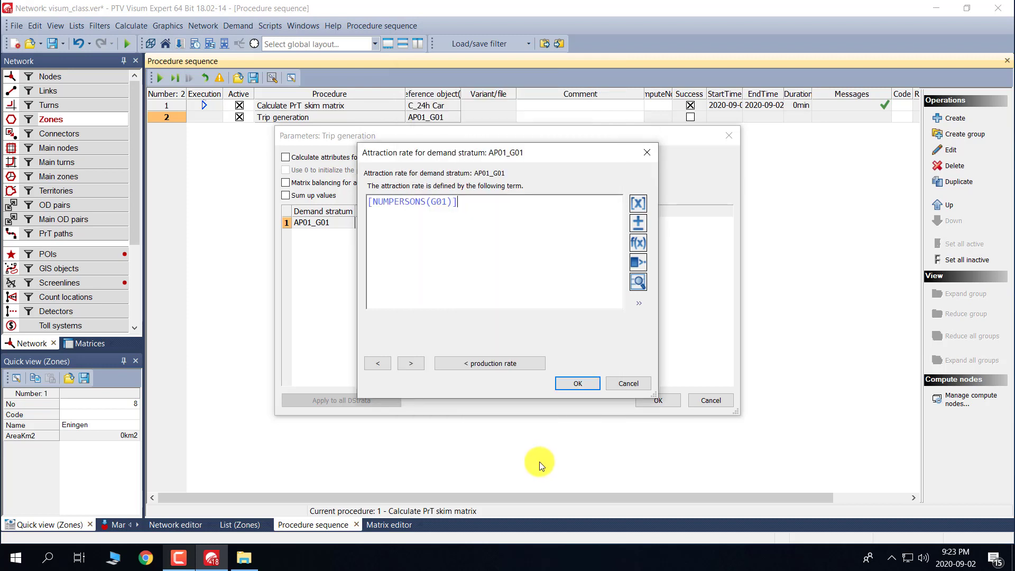
Multiply the number of persons in the attraction rate formula by 0.01 and accept the Trip generation parameters.
{"action": "left_click", "coordinate": [637, 223]}
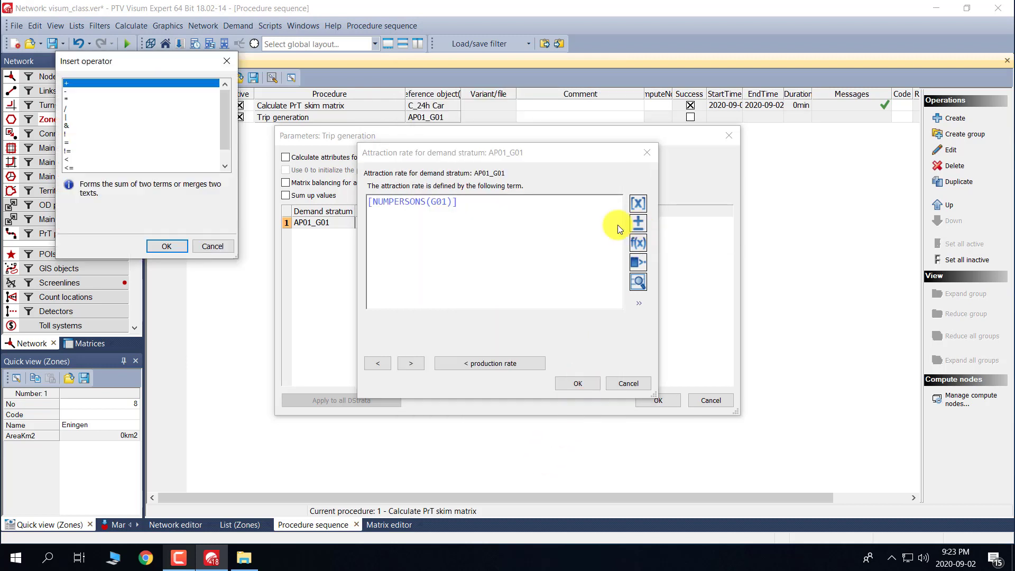
{"action": "double_click", "coordinate": [69, 99]}
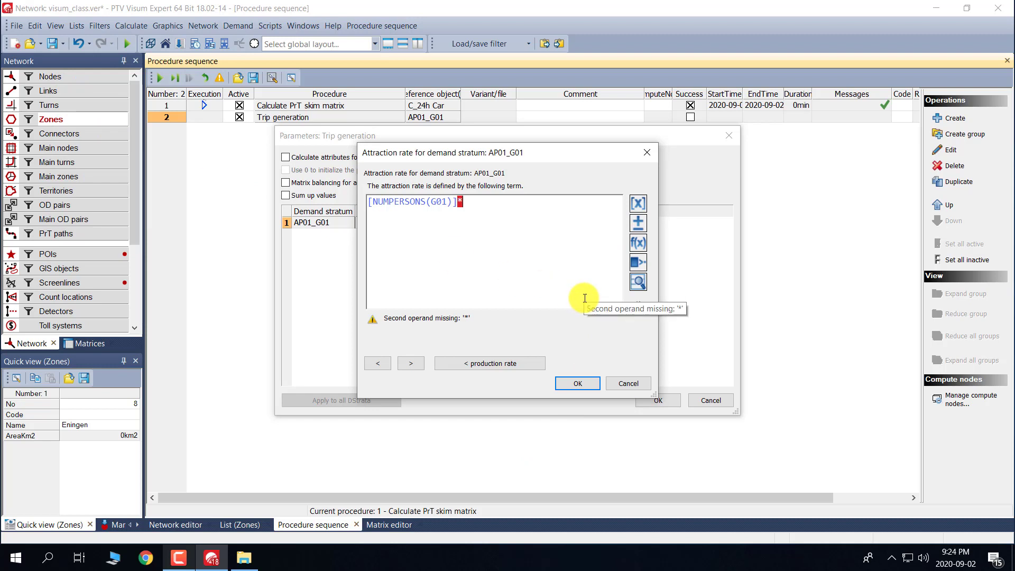
{"action": "type", "text": "0.01"}
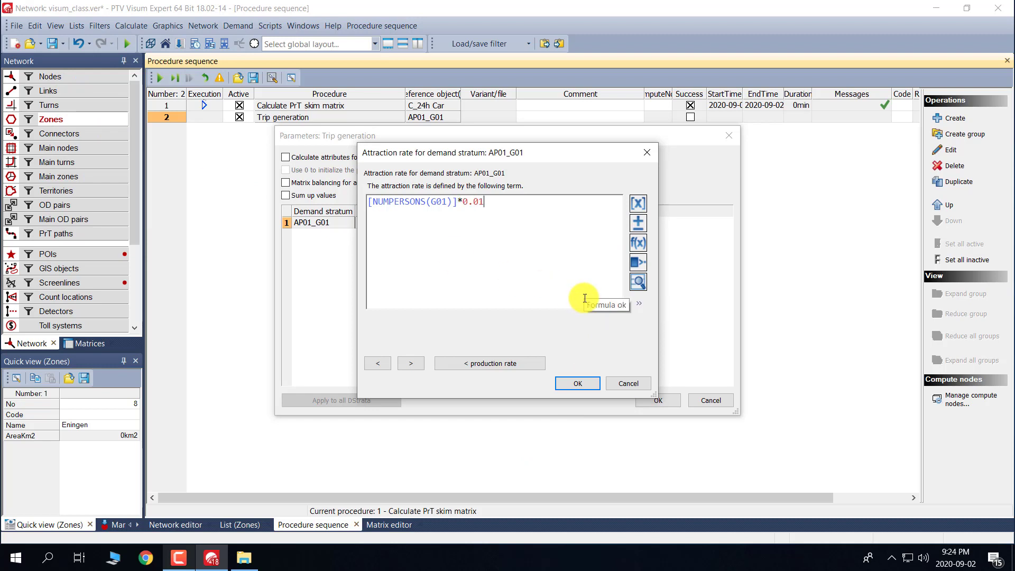
{"action": "left_click", "coordinate": [580, 383]}
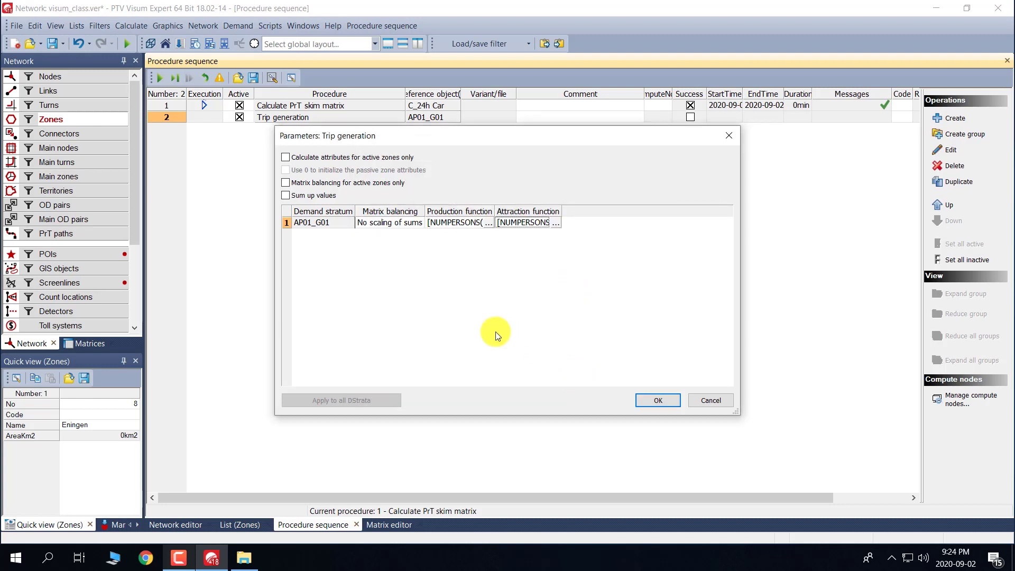
{"action": "left_click", "coordinate": [659, 400]}
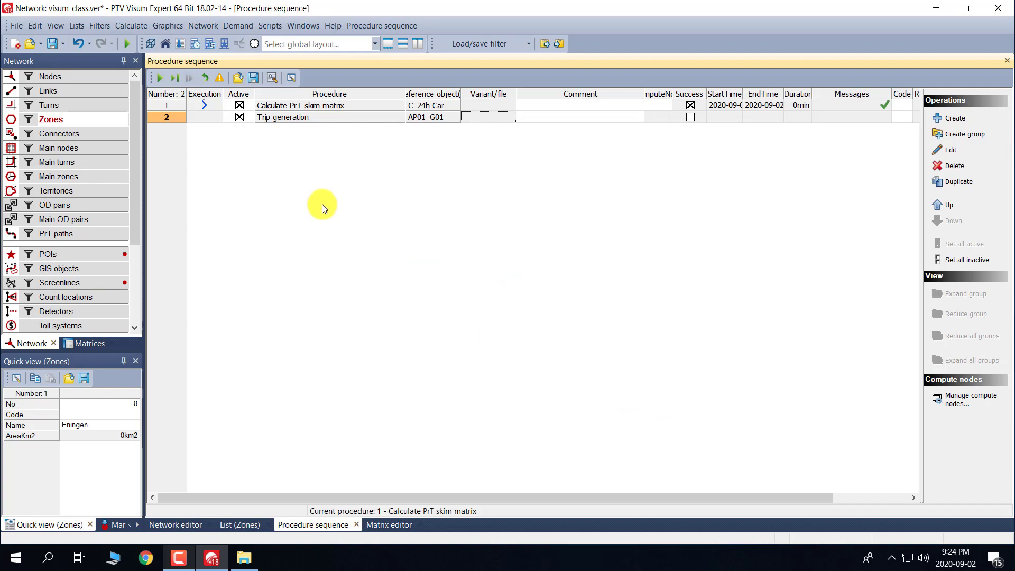
Add a Trip distribution procedure from the demand model group to the sequence and assign demand stratum AP01_G01 to it.
{"action": "left_click", "coordinate": [943, 121]}
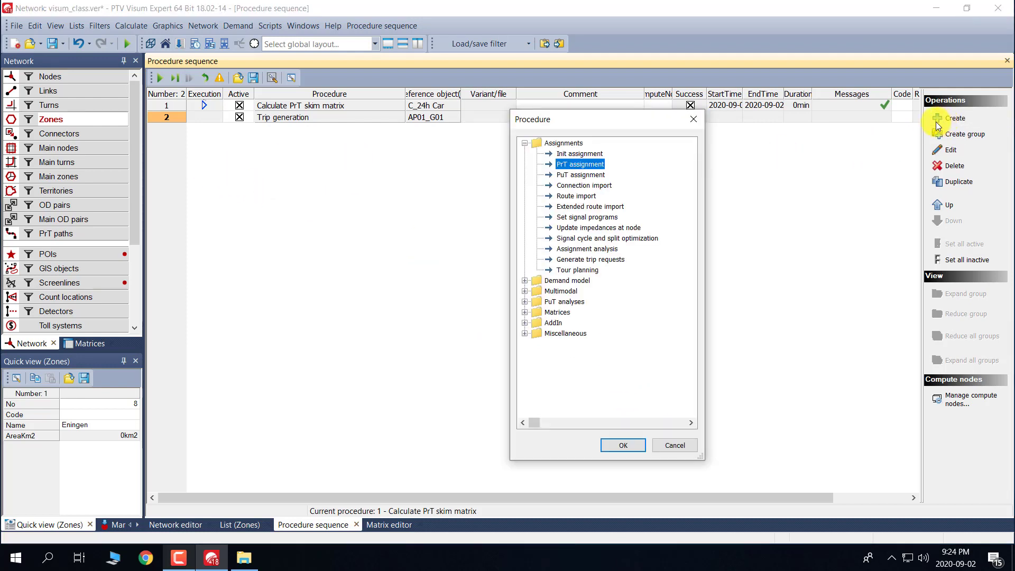
{"action": "left_click", "coordinate": [524, 280]}
{"action": "left_click", "coordinate": [579, 302]}
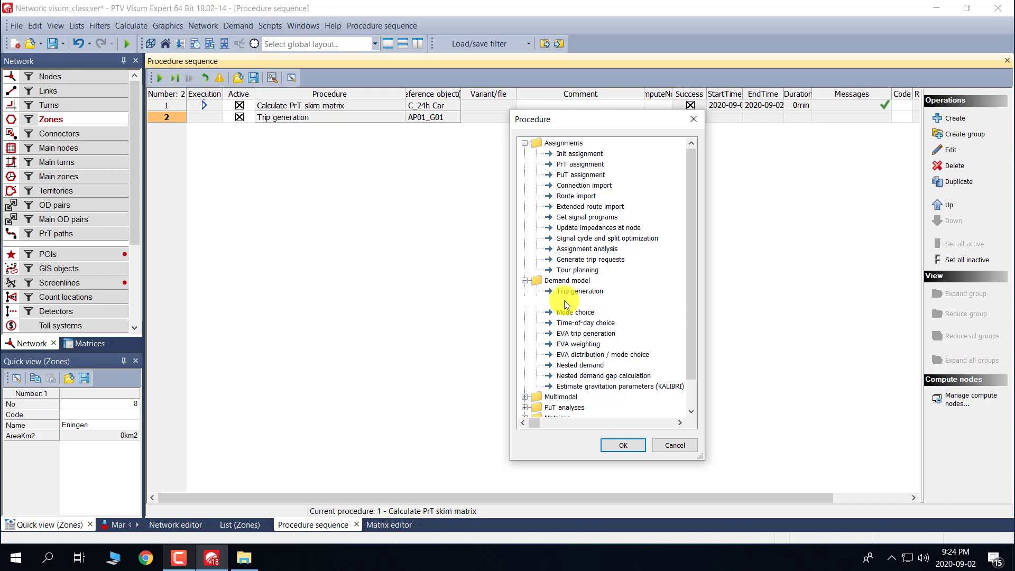
{"action": "left_click", "coordinate": [624, 445]}
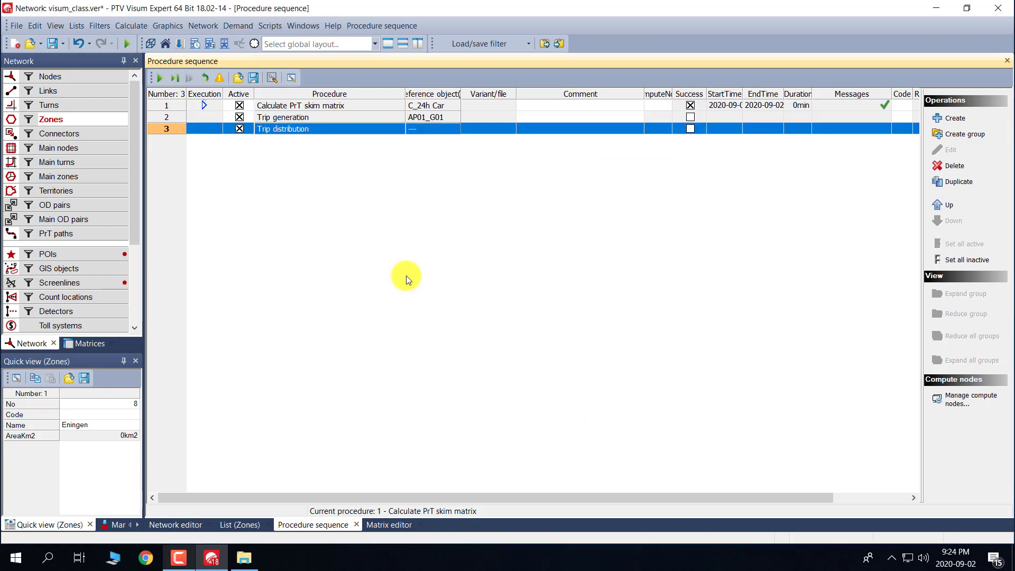
{"action": "left_click", "coordinate": [429, 130]}
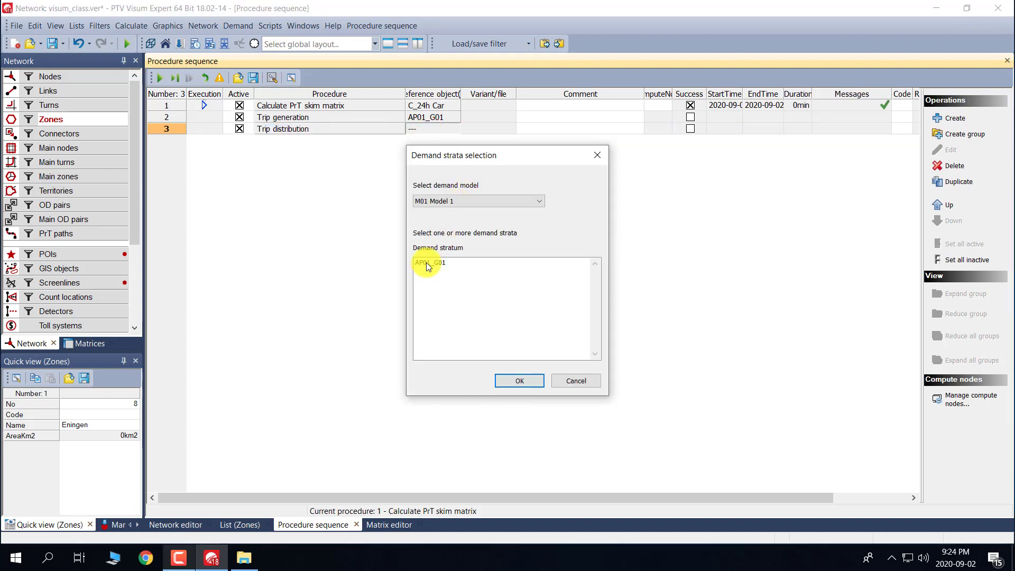
{"action": "left_click", "coordinate": [428, 263]}
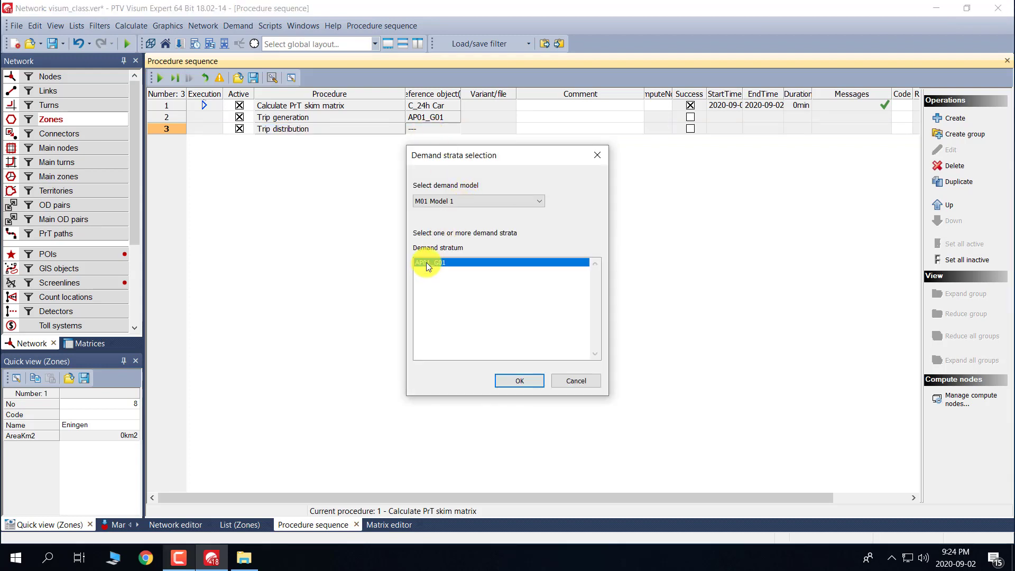
{"action": "left_click", "coordinate": [518, 383]}
In the Trip distribution parameters, define the utility of AP01_G01 as skim matrix 1 TT0 (C_24h Car) and set the function type to Logit.
{"action": "left_click", "coordinate": [481, 132]}
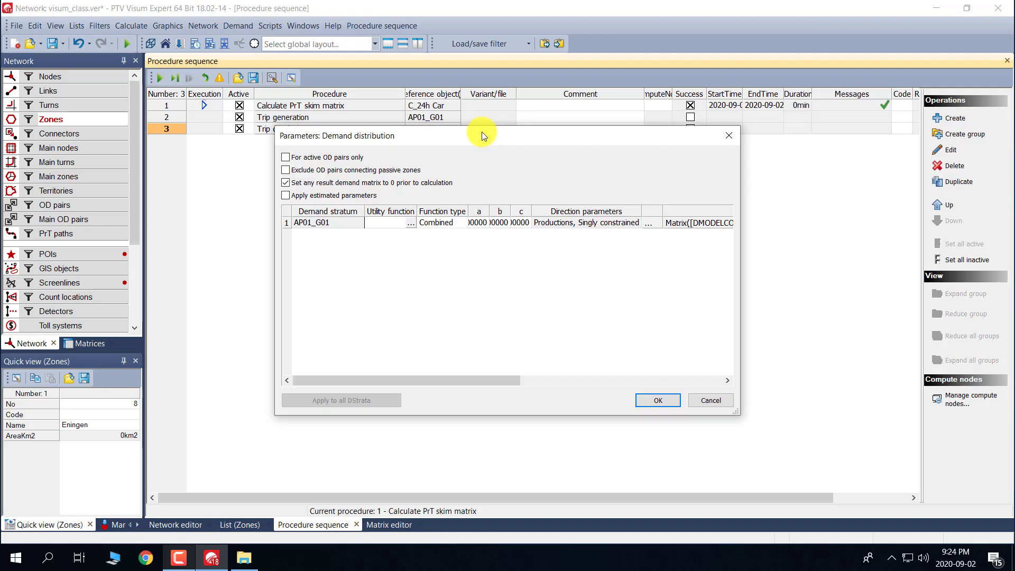
{"action": "left_click", "coordinate": [411, 224]}
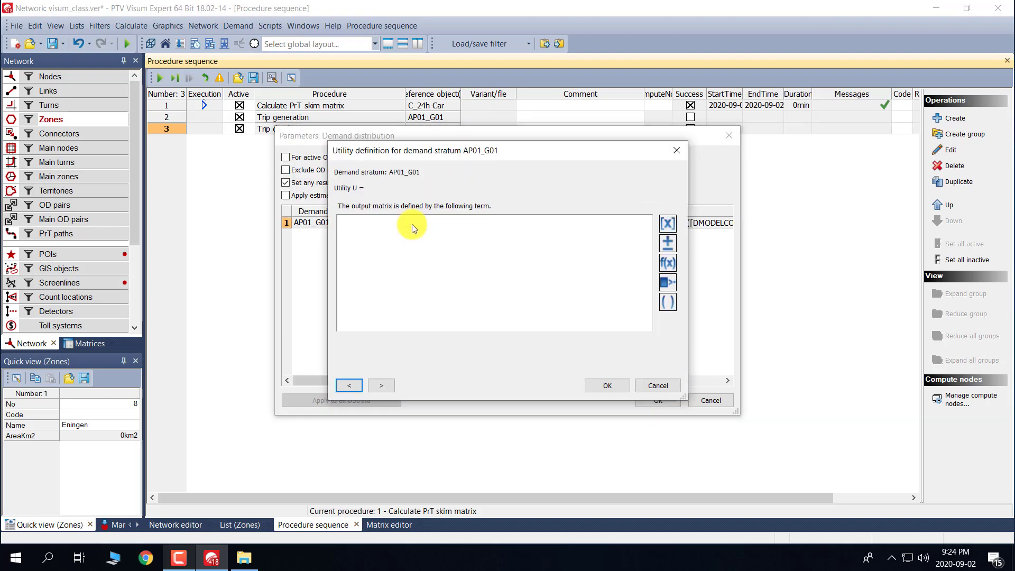
{"action": "left_click", "coordinate": [668, 225]}
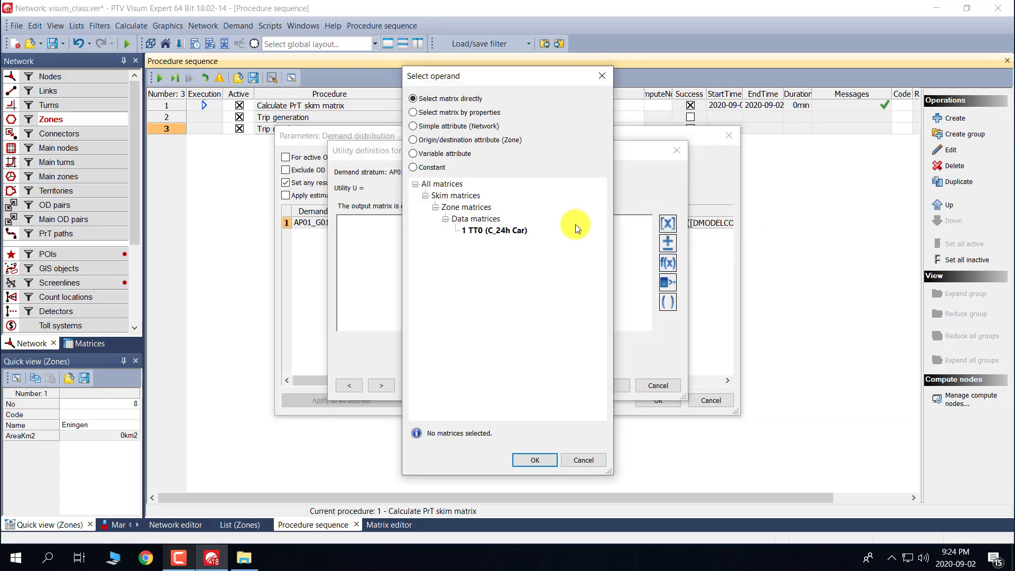
{"action": "left_click", "coordinate": [489, 231]}
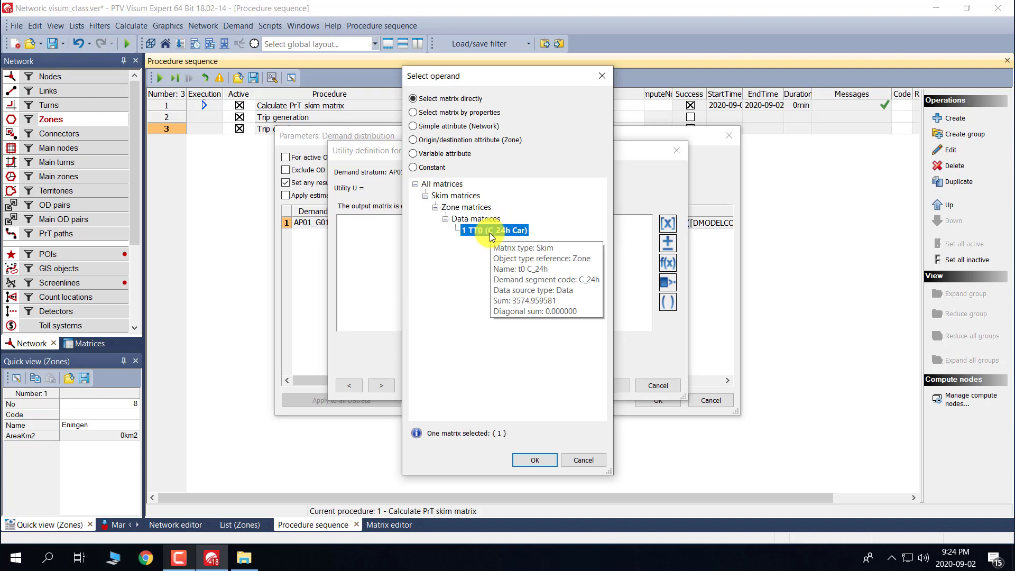
{"action": "left_click", "coordinate": [532, 460]}
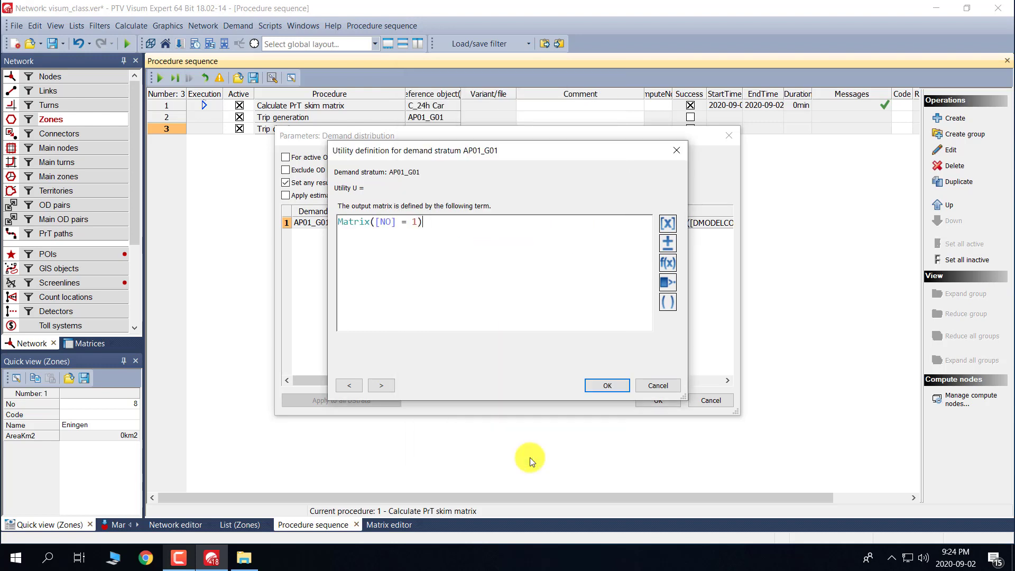
{"action": "left_click", "coordinate": [607, 384]}
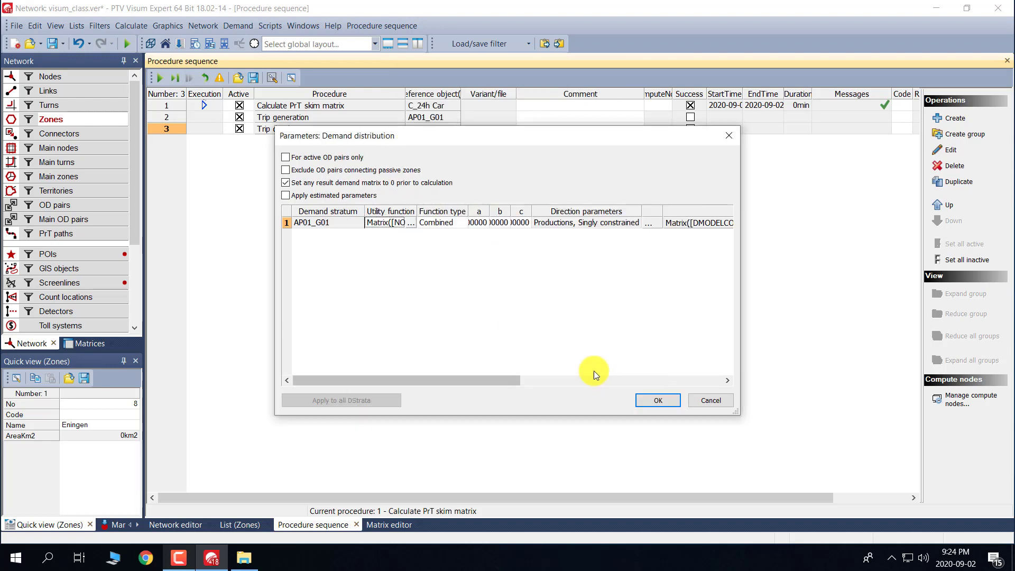
{"action": "left_click", "coordinate": [456, 223]}
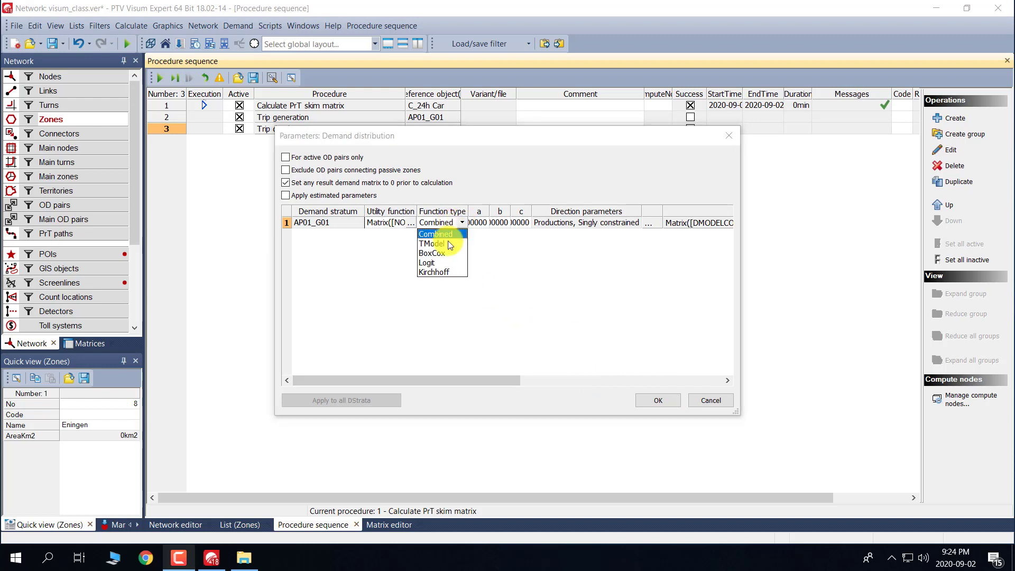
{"action": "left_click", "coordinate": [433, 261]}
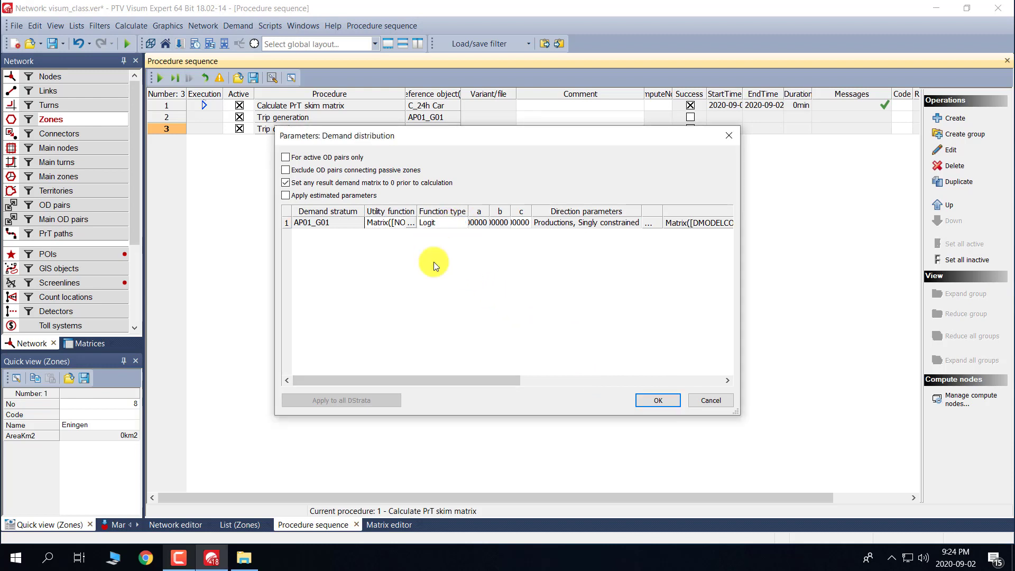
Set parameter c of the Logit function for stratum AP01_G01 to -0.1 and accept the demand distribution parameters.
{"action": "left_click", "coordinate": [525, 222]}
{"action": "left_click", "coordinate": [525, 222]}
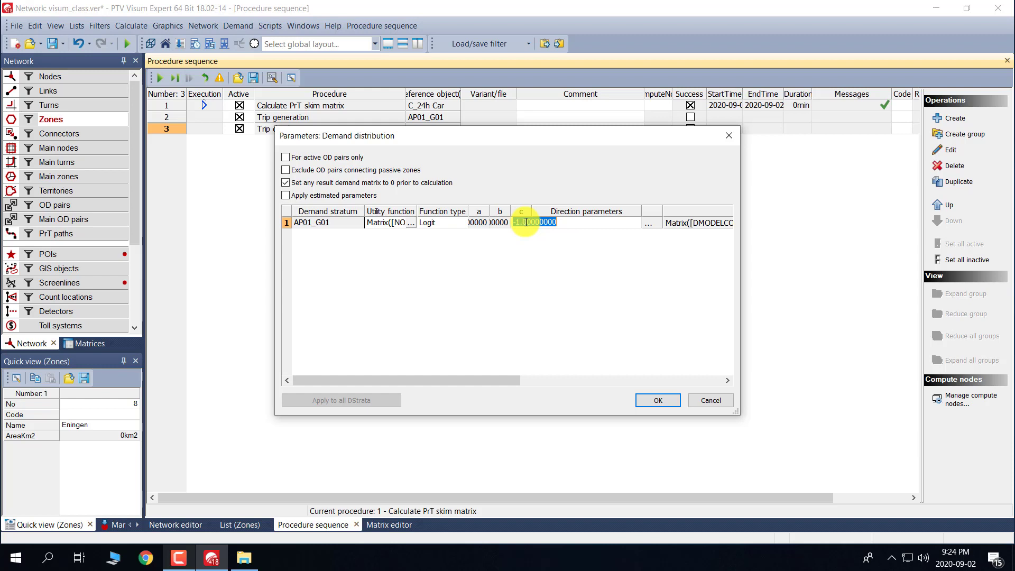
{"action": "type", "text": "-0.1"}
{"action": "left_click", "coordinate": [541, 266]}
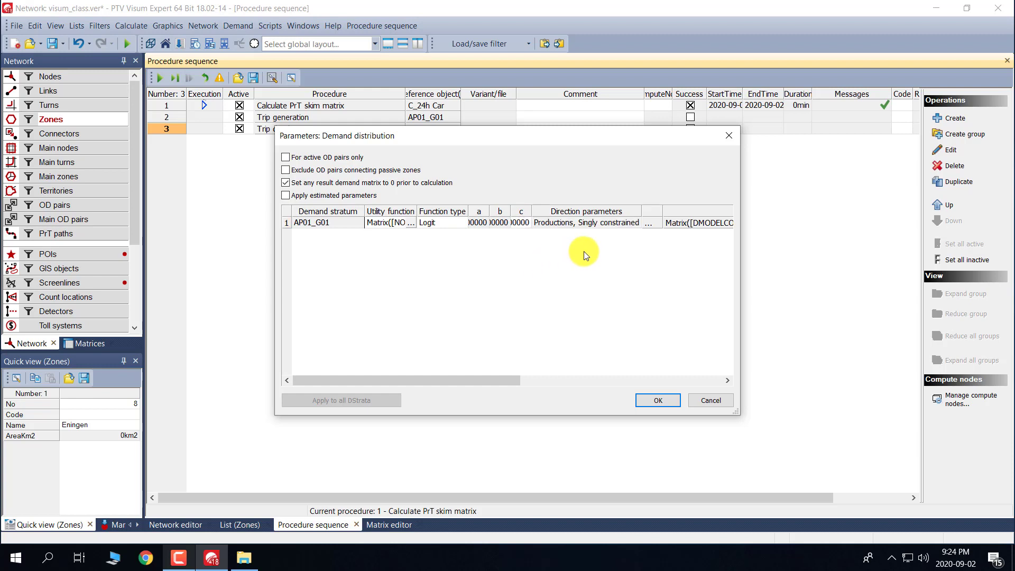
{"action": "left_click", "coordinate": [655, 402]}
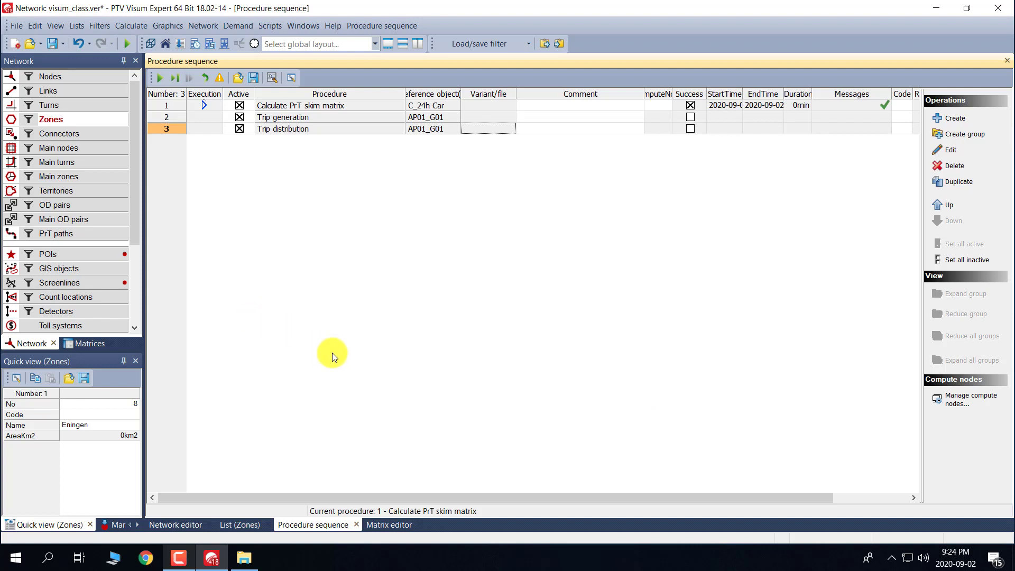
Run the whole procedure sequence and view the demand matrix 2 Distribution AP01_G01, returning to the procedure sequence.
{"action": "left_click", "coordinate": [160, 78]}
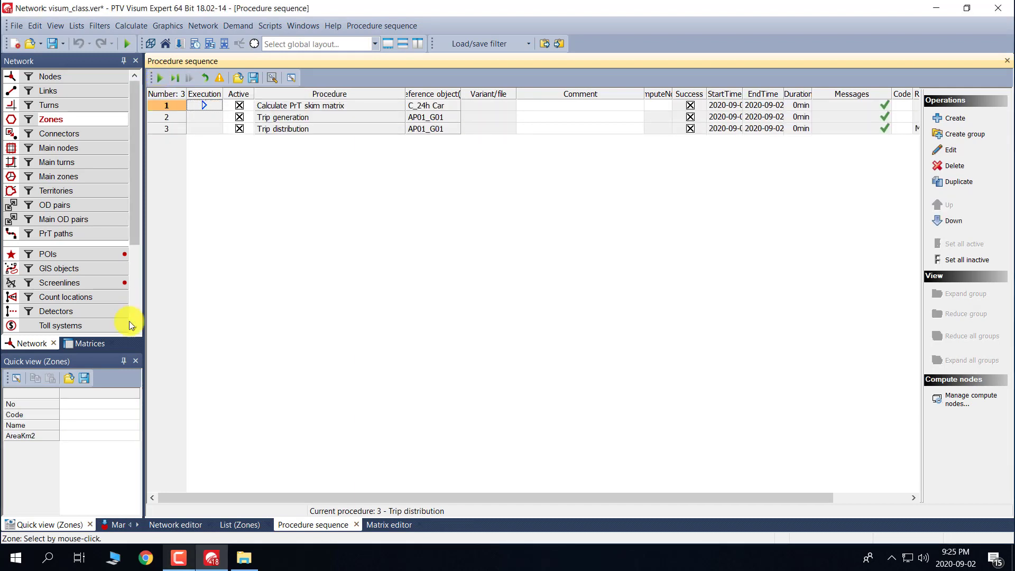
{"action": "left_click", "coordinate": [86, 344]}
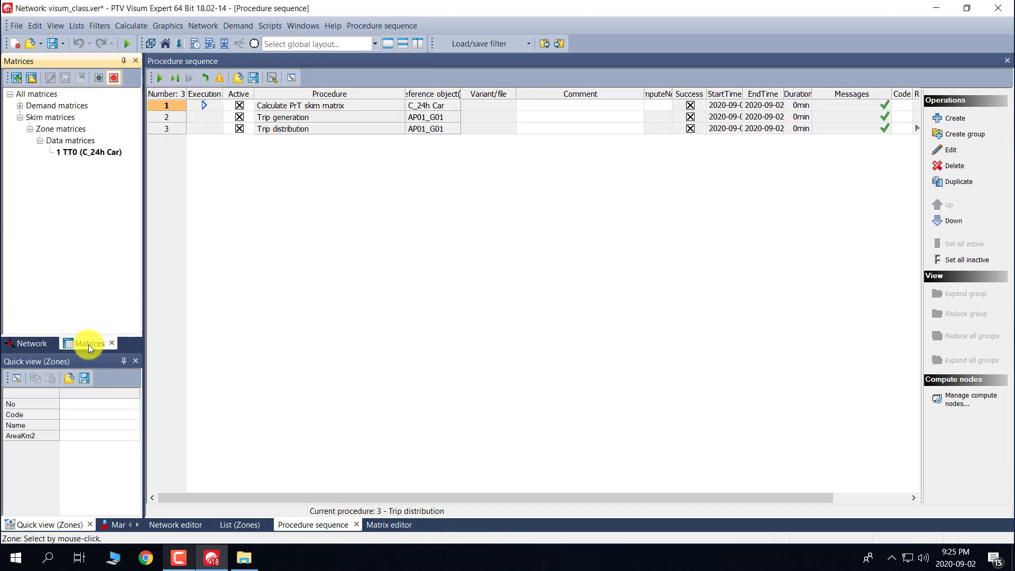
{"action": "left_click", "coordinate": [21, 106]}
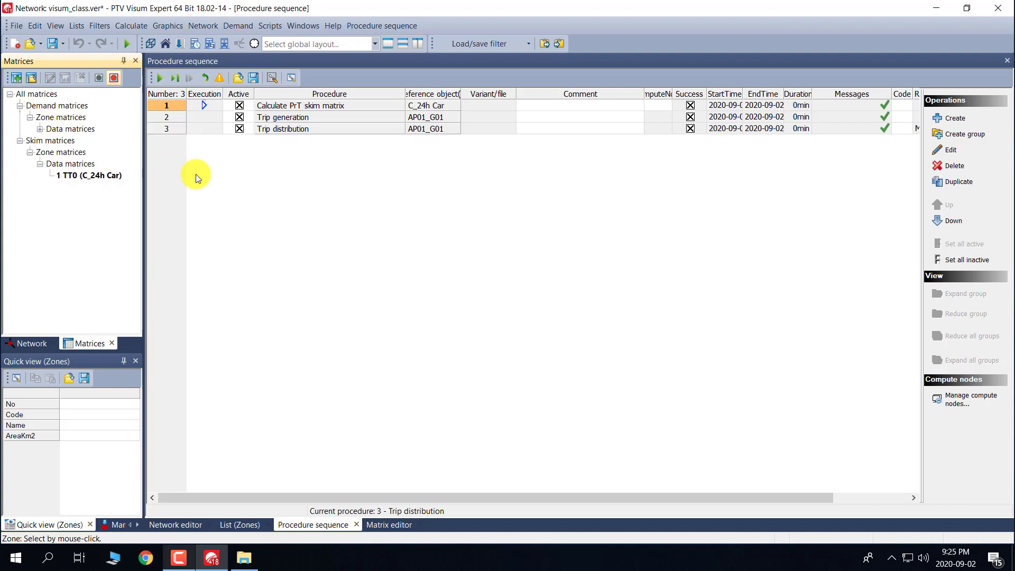
{"action": "left_click", "coordinate": [40, 129]}
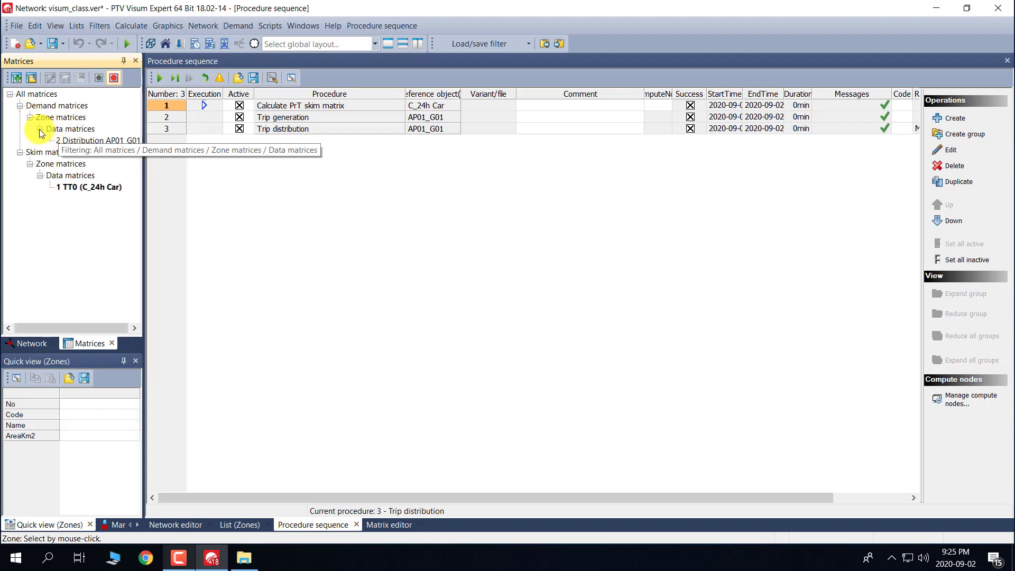
{"action": "double_click", "coordinate": [84, 140]}
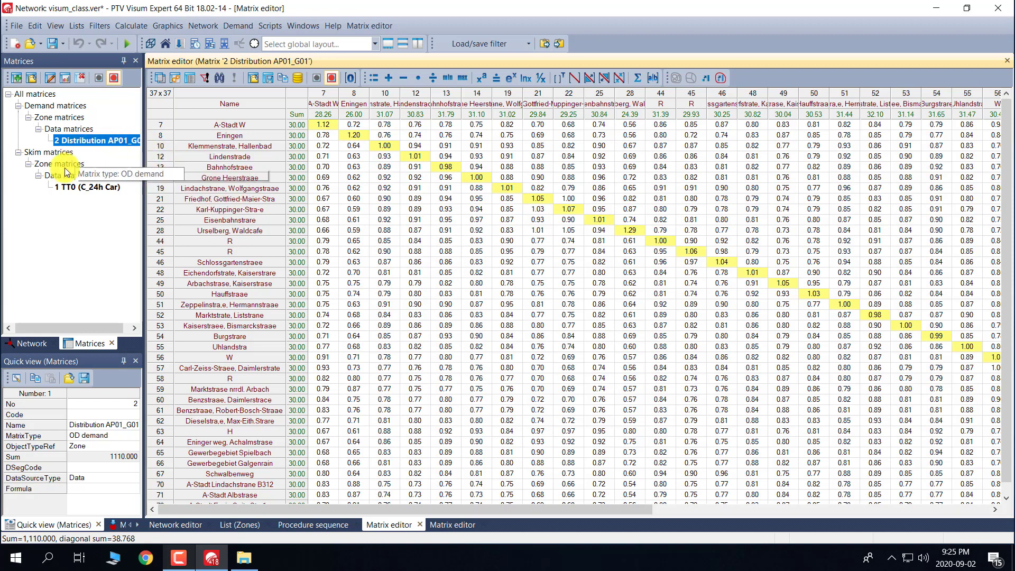
{"action": "left_click", "coordinate": [189, 523]}
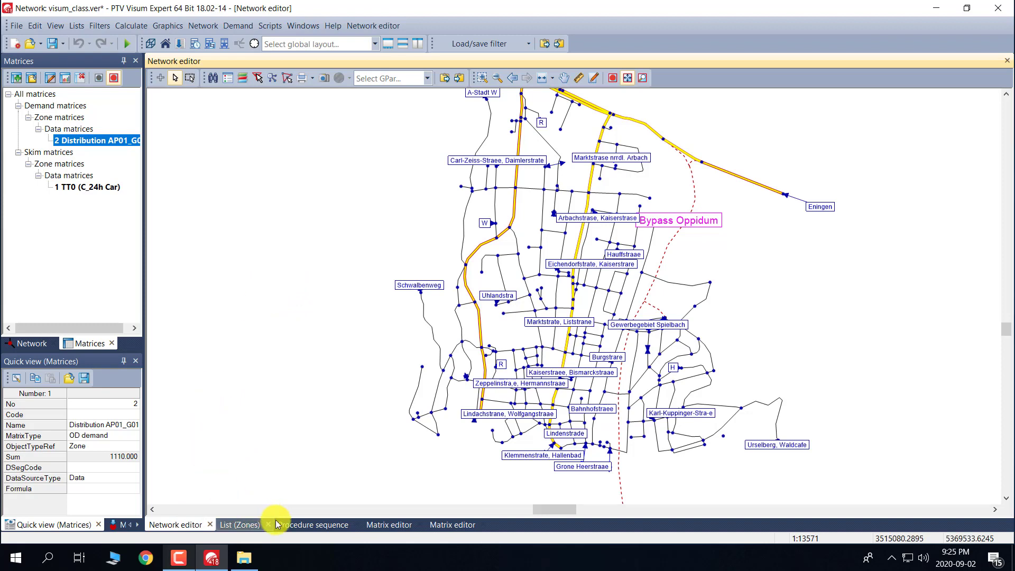
{"action": "left_click", "coordinate": [310, 529]}
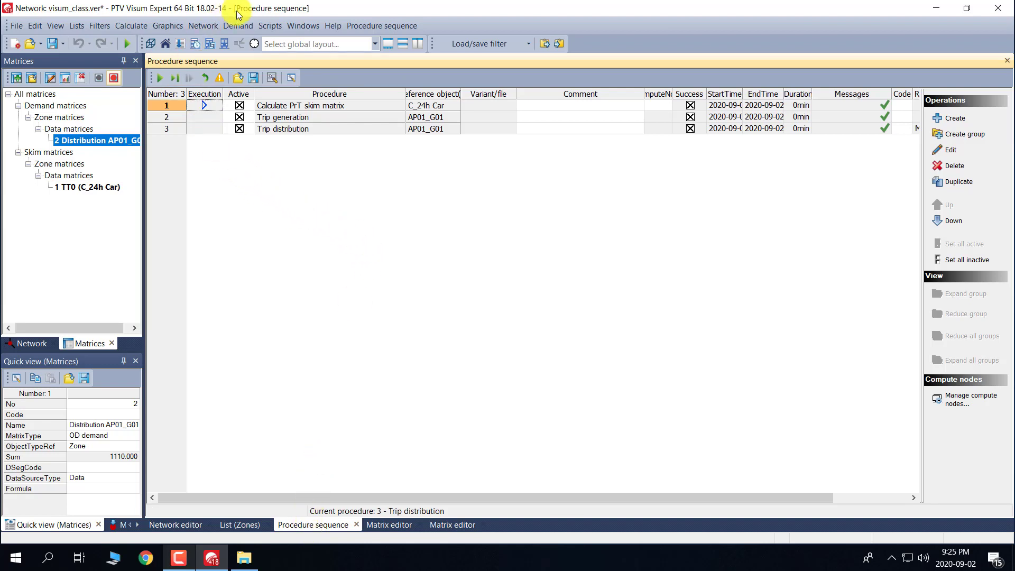
In the OD demand data, directly assign matrix 2 Distribution AP01_G01 to demand segment C_24h Car.
{"action": "left_click", "coordinate": [239, 25]}
{"action": "left_click", "coordinate": [261, 62]}
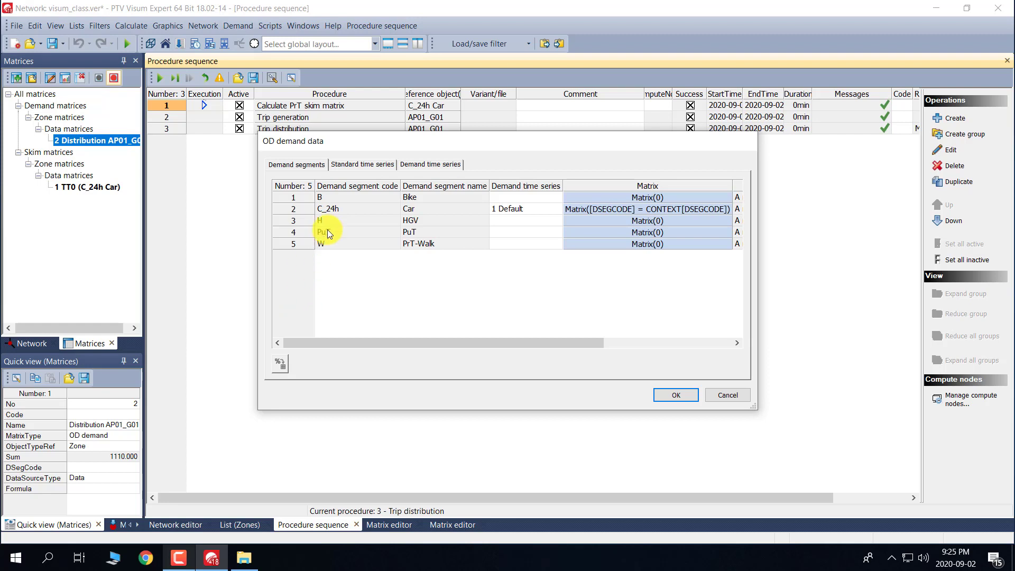
{"action": "left_click", "coordinate": [363, 164]}
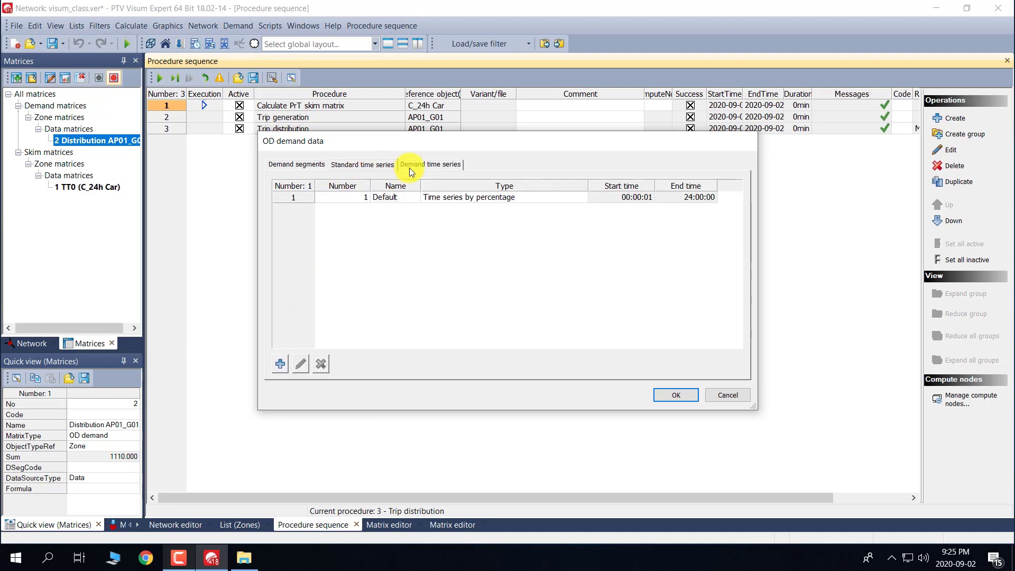
{"action": "left_click", "coordinate": [430, 165]}
{"action": "left_click", "coordinate": [286, 164]}
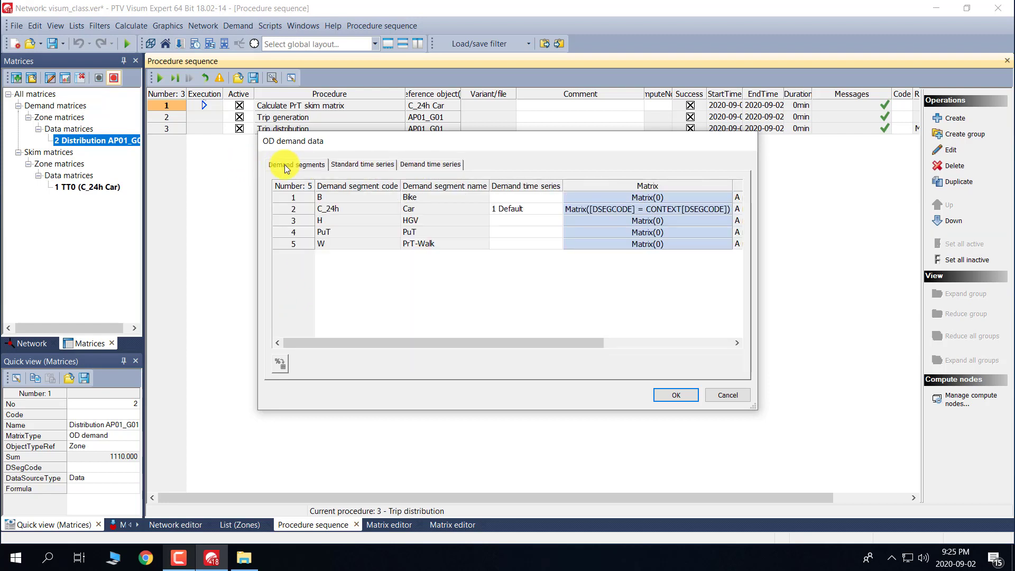
{"action": "left_click", "coordinate": [303, 211]}
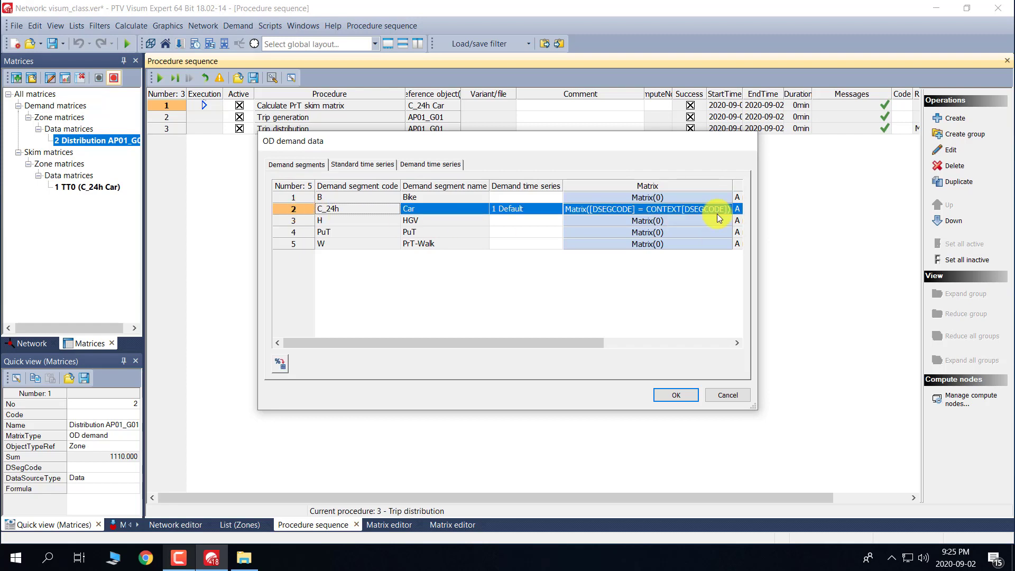
{"action": "left_click", "coordinate": [683, 211]}
{"action": "double_click", "coordinate": [683, 211]}
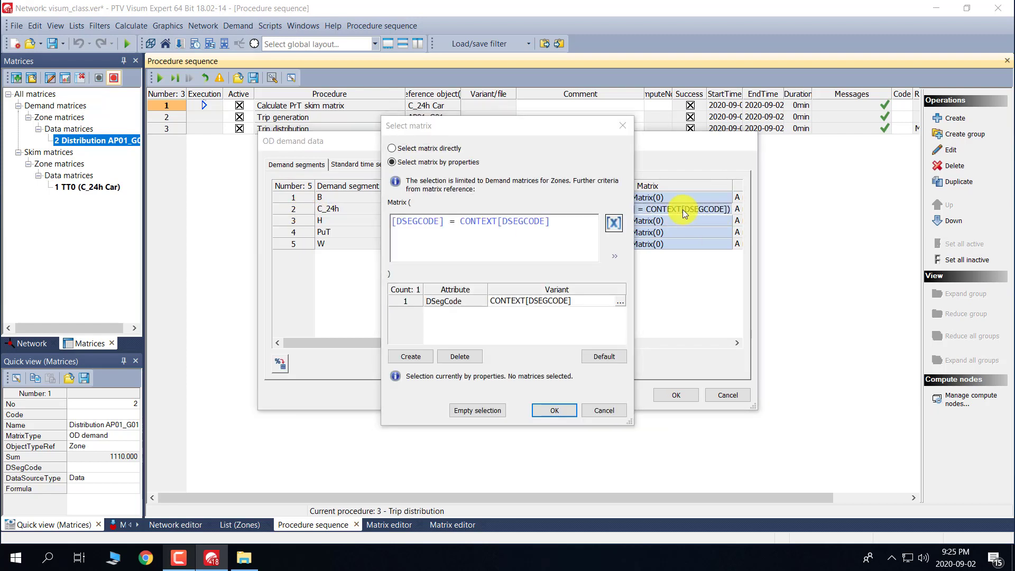
{"action": "left_click", "coordinate": [392, 149]}
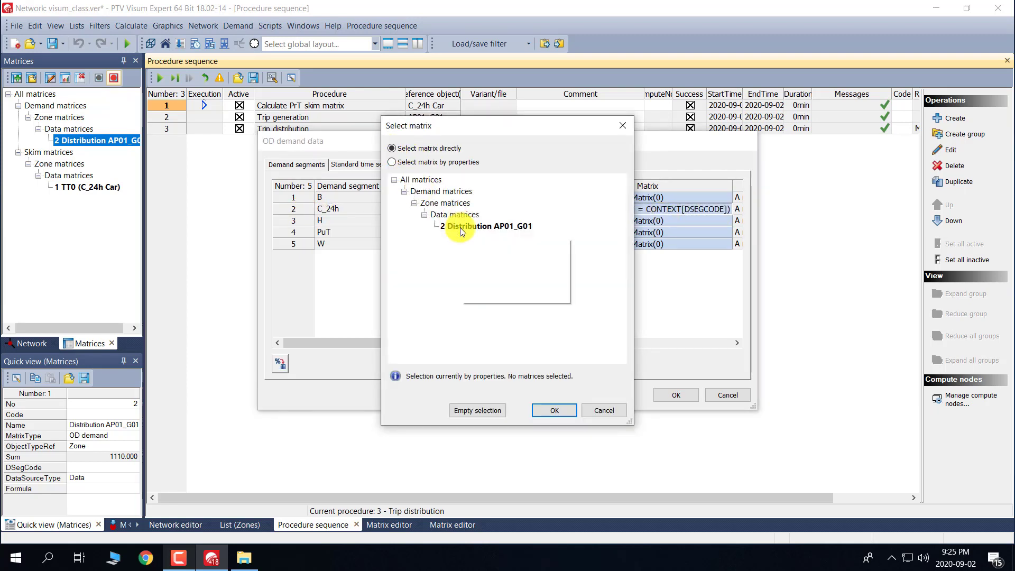
{"action": "left_click", "coordinate": [550, 411]}
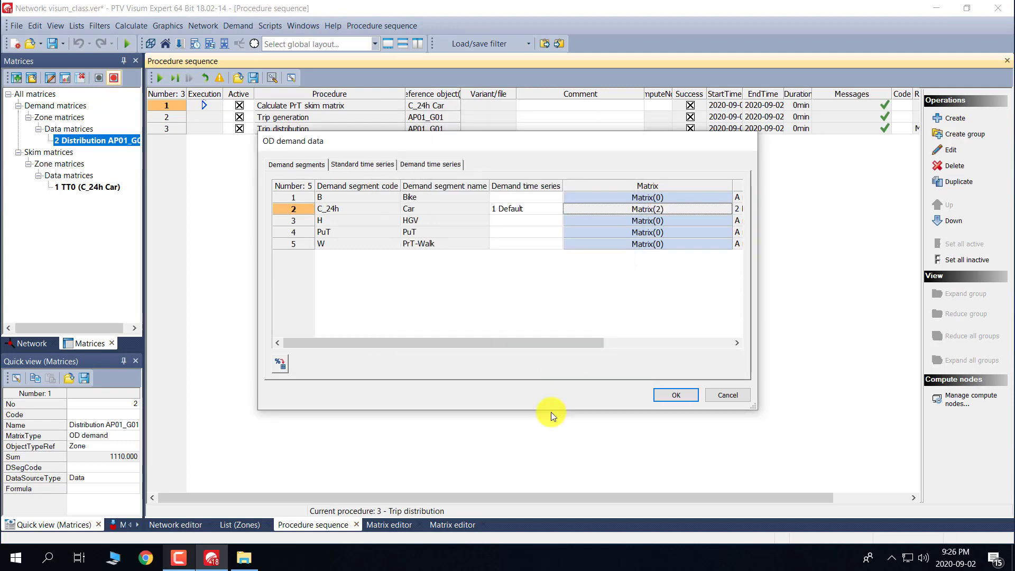
{"action": "left_click", "coordinate": [676, 396]}
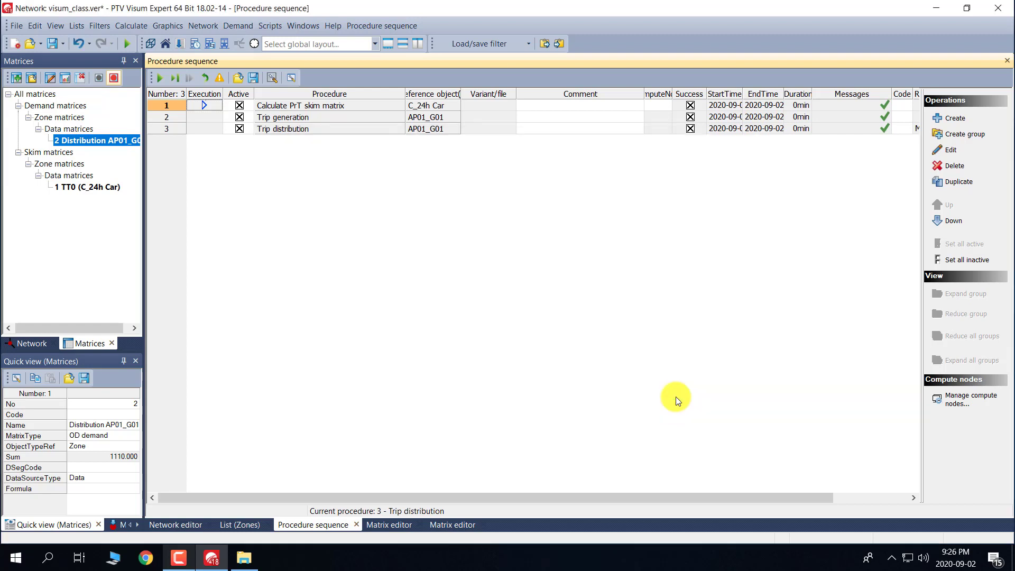
Add a PrT assignment procedure and place it at the end of the sequence, after Trip distribution.
{"action": "left_click", "coordinate": [944, 117]}
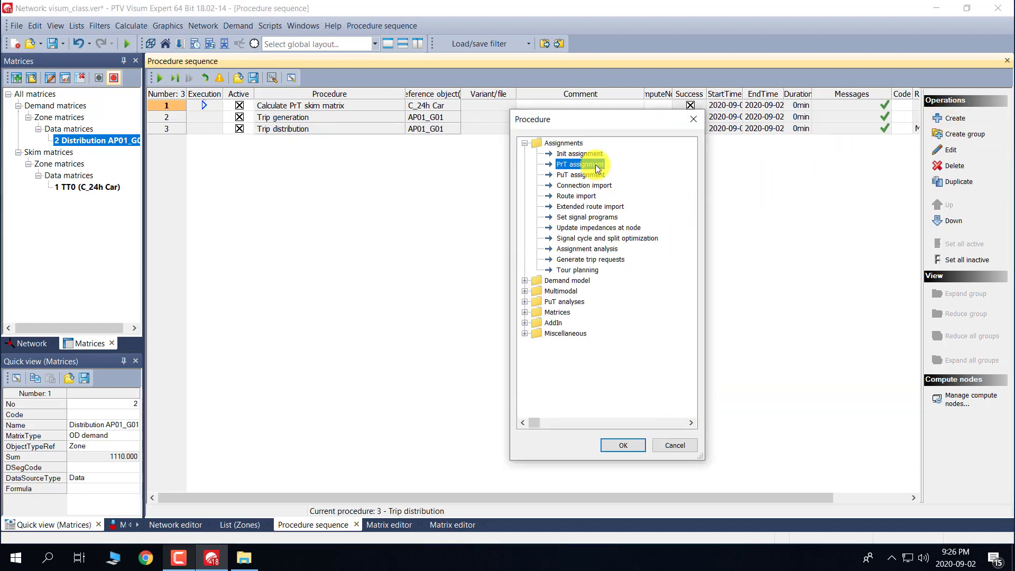
{"action": "left_click", "coordinate": [628, 445]}
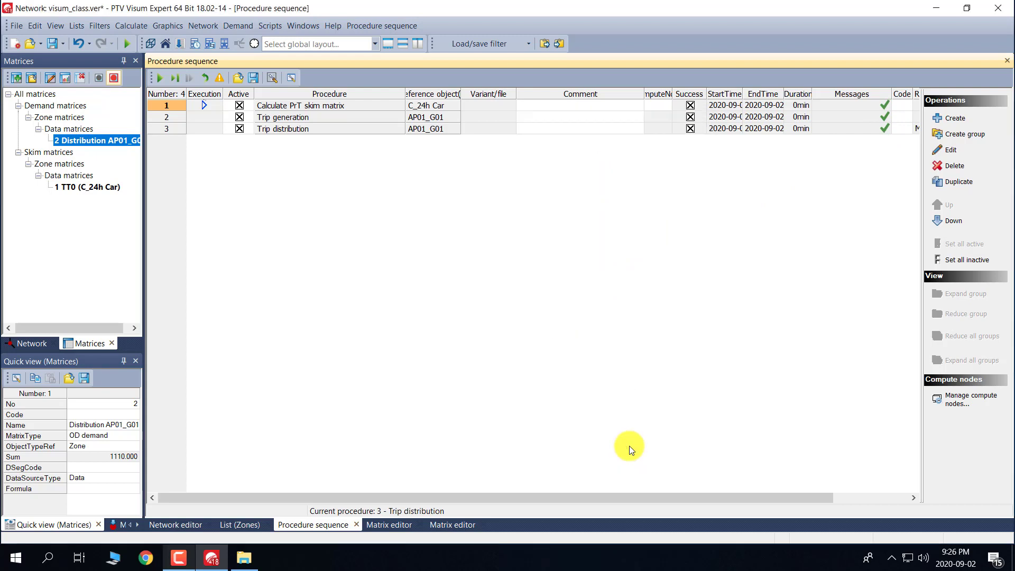
{"action": "left_click", "coordinate": [950, 223]}
{"action": "left_click", "coordinate": [950, 224]}
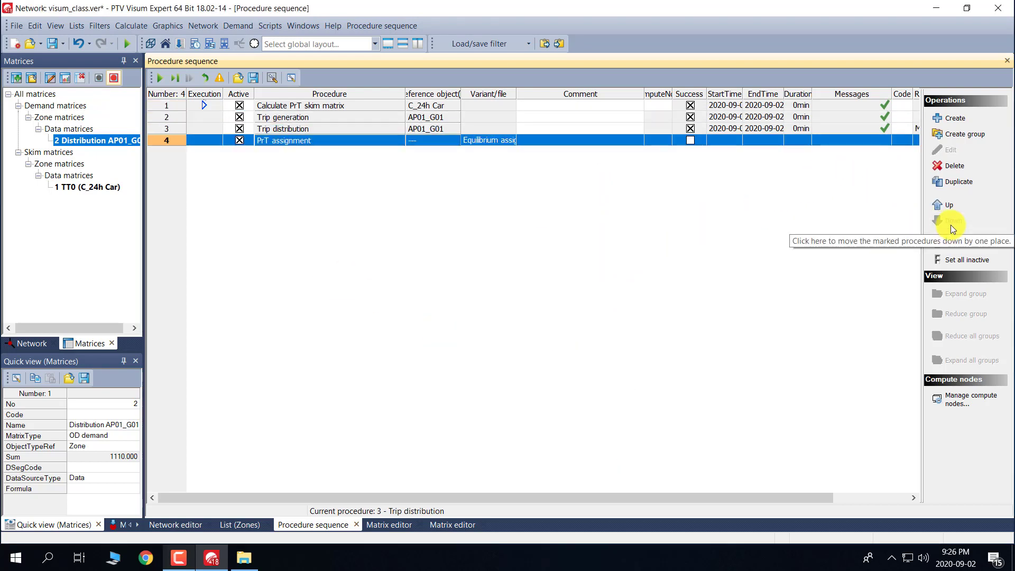
Assign demand segment C_24h Car to the PrT assignment and set its variant to Incremental assignment.
{"action": "left_click", "coordinate": [422, 141]}
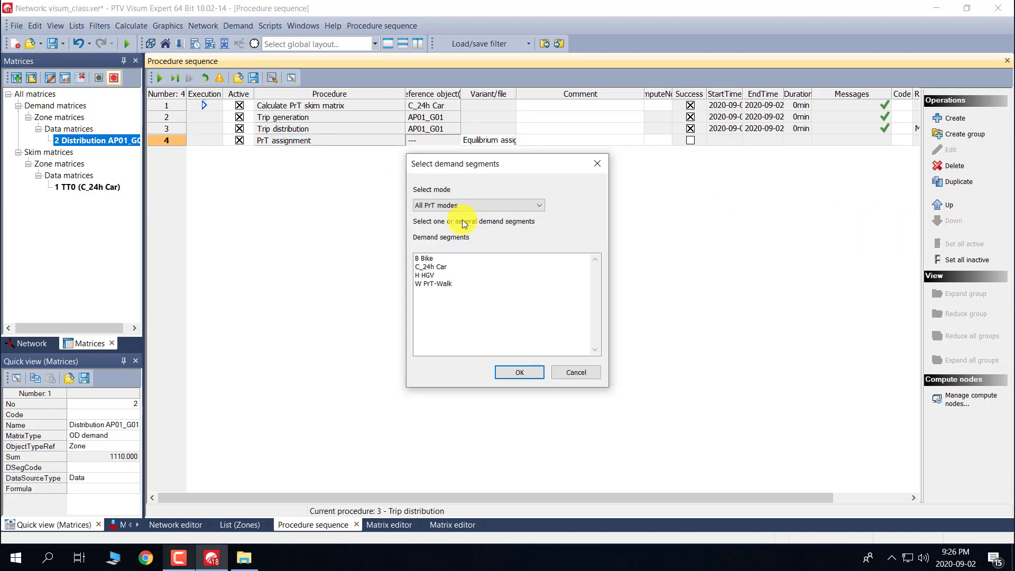
{"action": "left_click", "coordinate": [434, 266]}
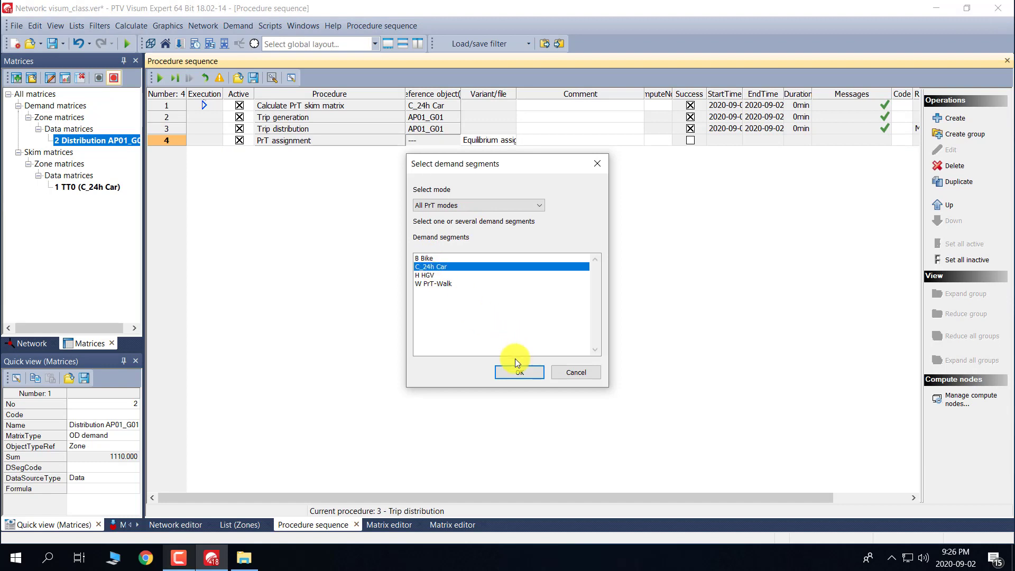
{"action": "left_click", "coordinate": [520, 373]}
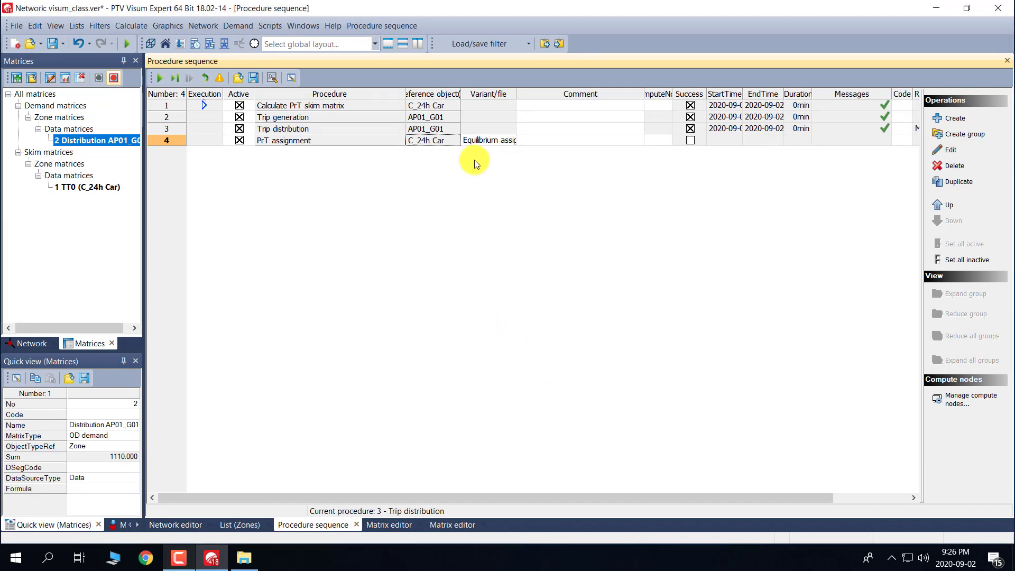
{"action": "left_click", "coordinate": [484, 141]}
{"action": "left_click", "coordinate": [509, 140]}
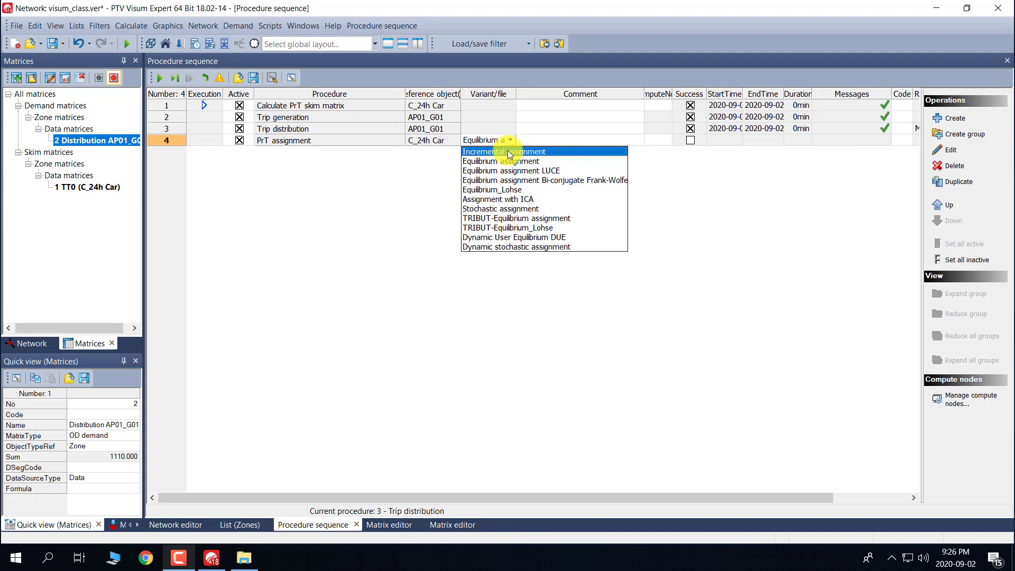
{"action": "left_click", "coordinate": [509, 153]}
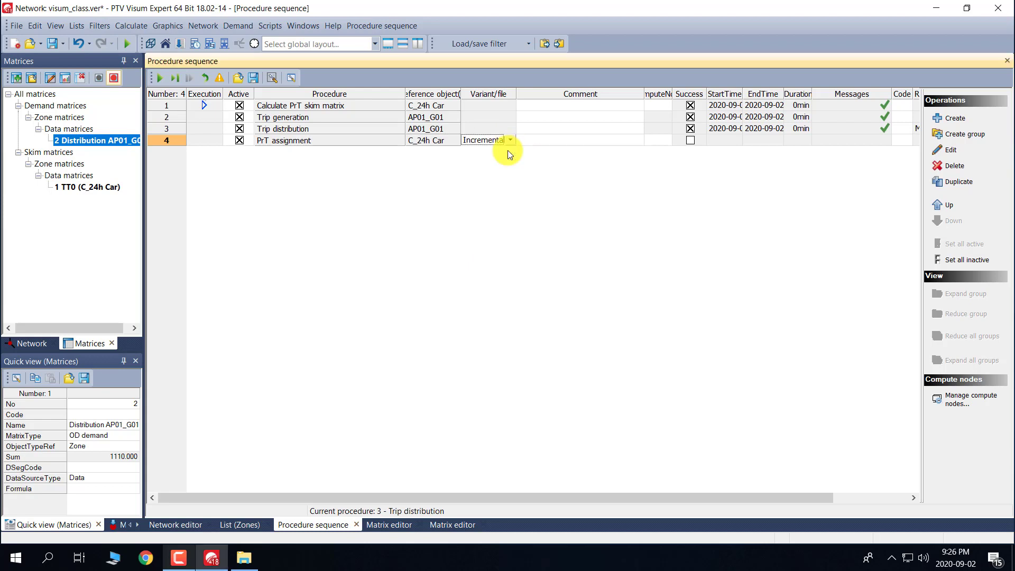
Set the incremental assignment's OD demand shares to 100 for step 1 and 0 for steps 2 and 3.
{"action": "double_click", "coordinate": [480, 140]}
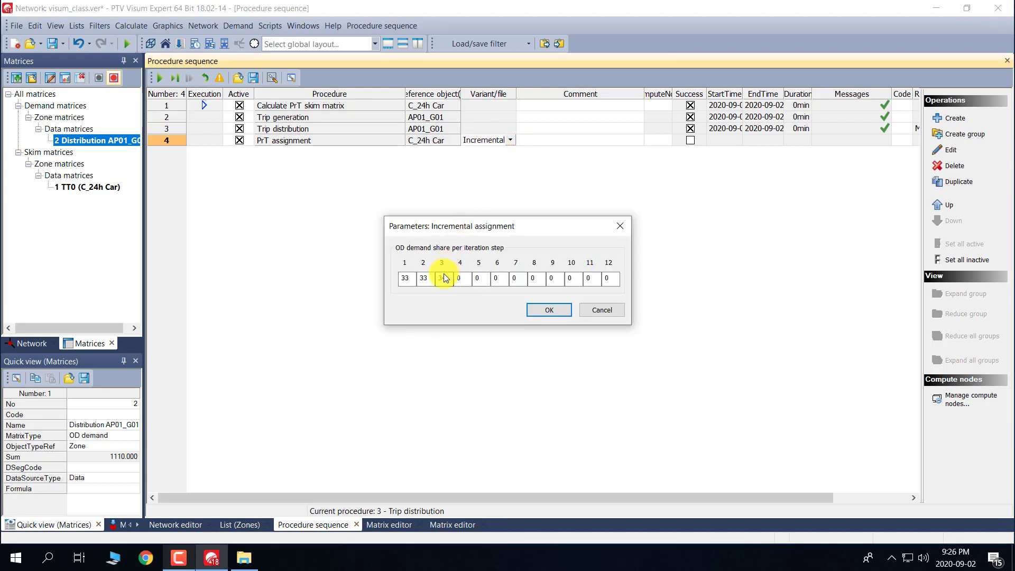
{"action": "double_click", "coordinate": [404, 278]}
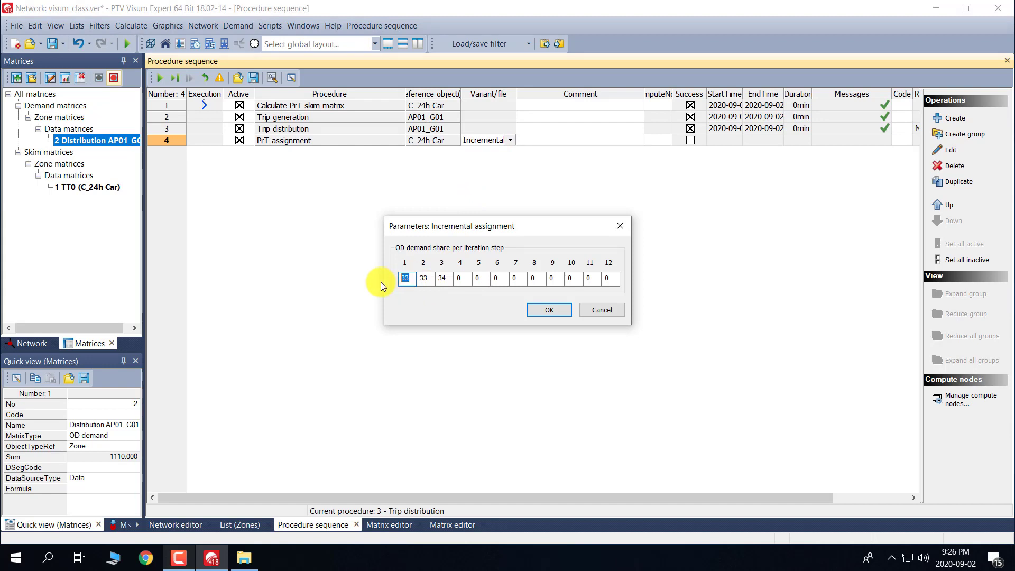
{"action": "type", "text": "100"}
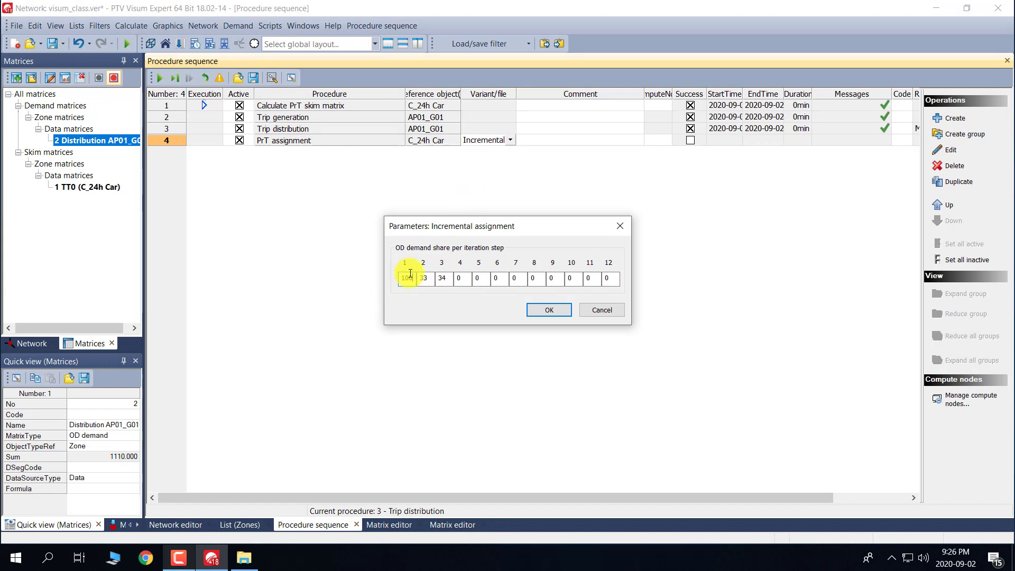
{"action": "left_click", "coordinate": [428, 279]}
{"action": "key", "text": "BackSpace"}
{"action": "key", "text": "BackSpace"}
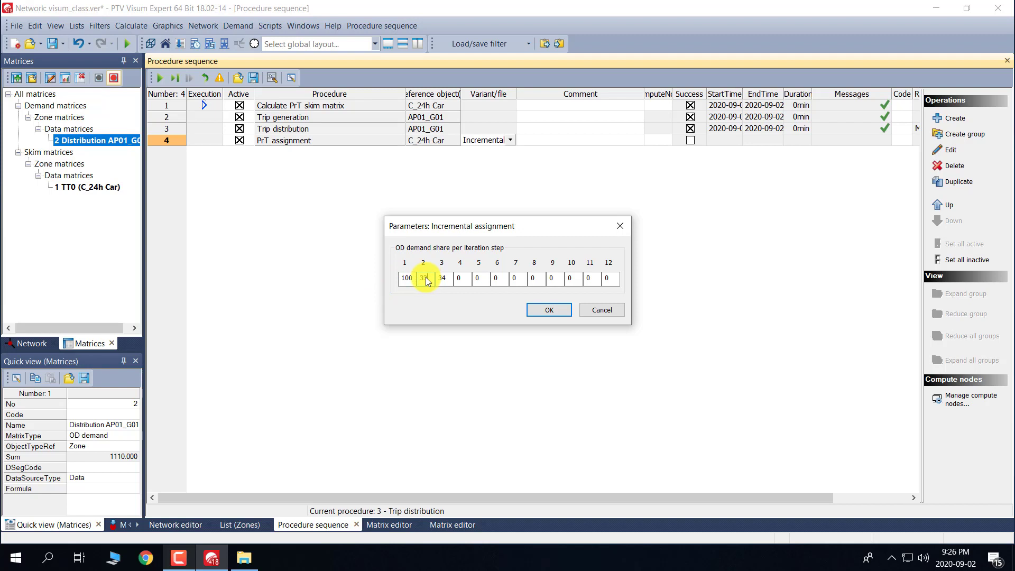
{"action": "type", "text": "0"}
{"action": "left_click", "coordinate": [438, 279]}
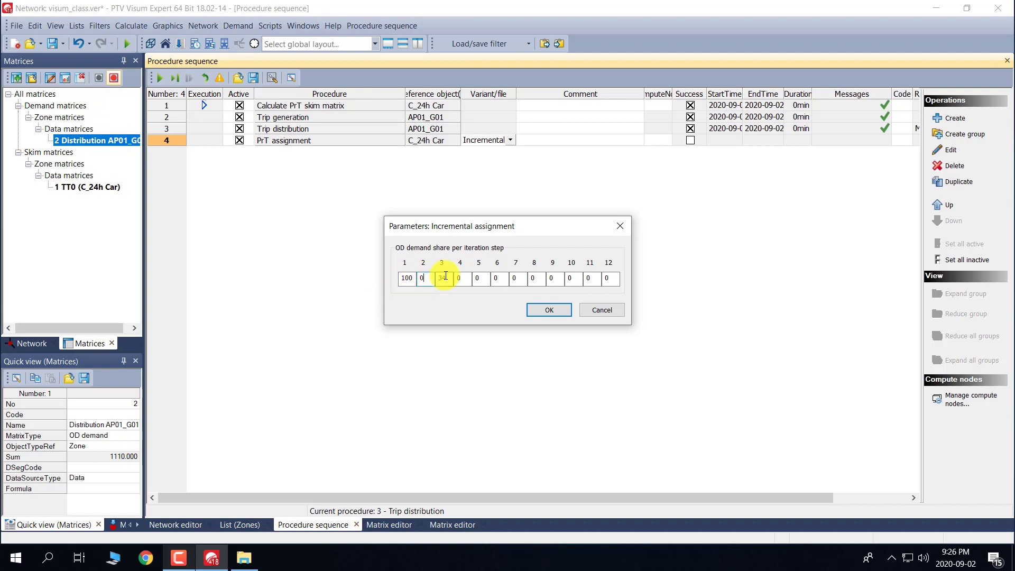
{"action": "key", "text": "BackSpace"}
{"action": "key", "text": "BackSpace"}
{"action": "type", "text": "0"}
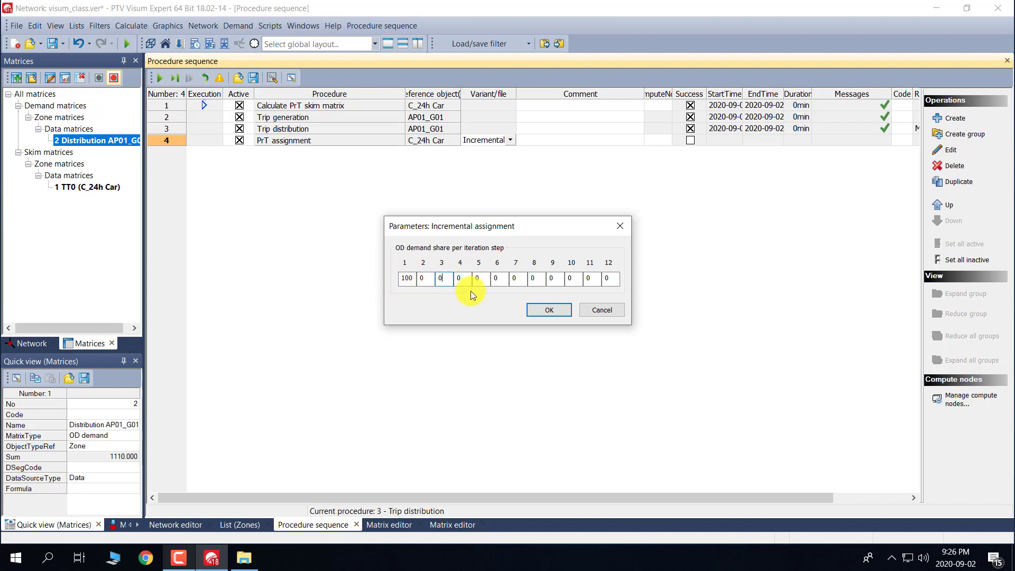
{"action": "left_click", "coordinate": [554, 310]}
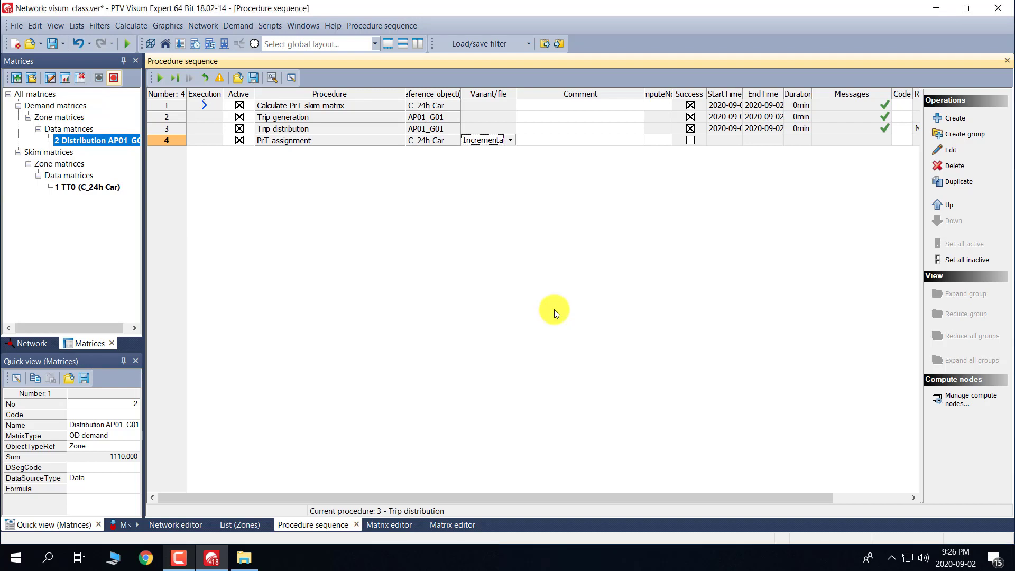
Execute only the PrT assignment procedure in the sequence.
{"action": "left_click", "coordinate": [166, 141]}
{"action": "right_click", "coordinate": [166, 142]}
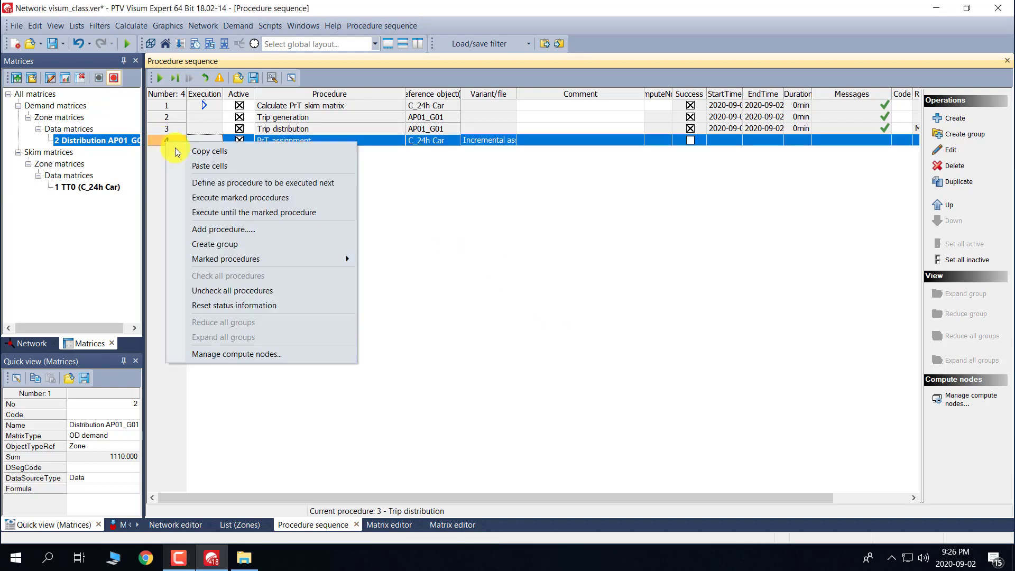
{"action": "left_click", "coordinate": [218, 198]}
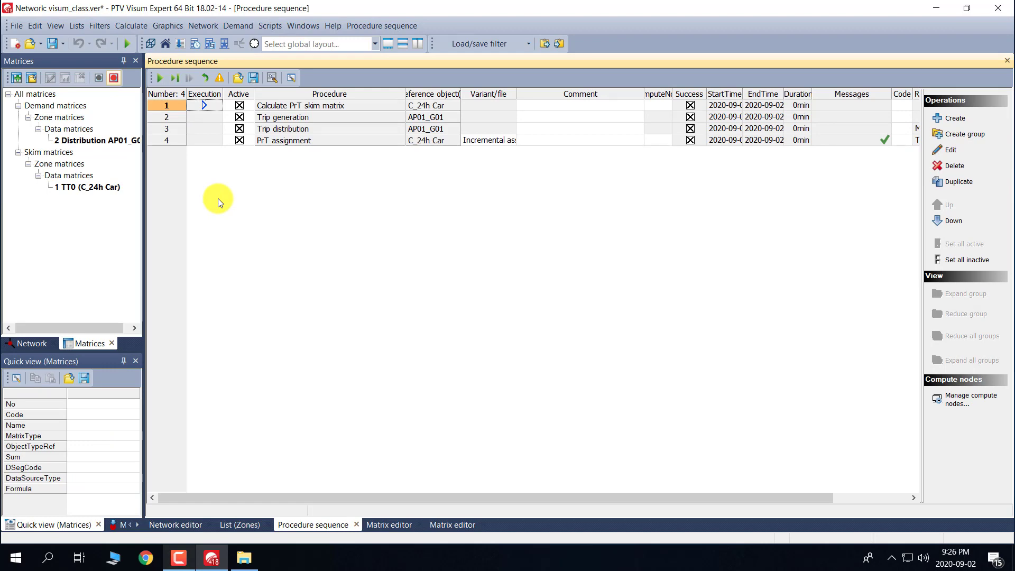
Enable auto scaling for the link bars scaled by Volume PrT [veh] (AP) in the network view.
{"action": "left_click", "coordinate": [157, 525]}
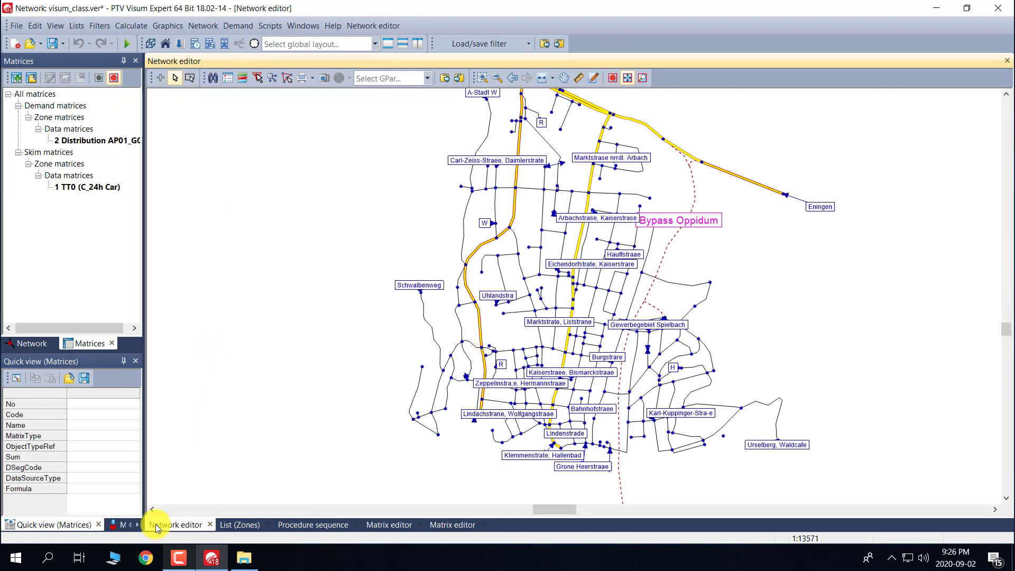
{"action": "left_click", "coordinate": [31, 344]}
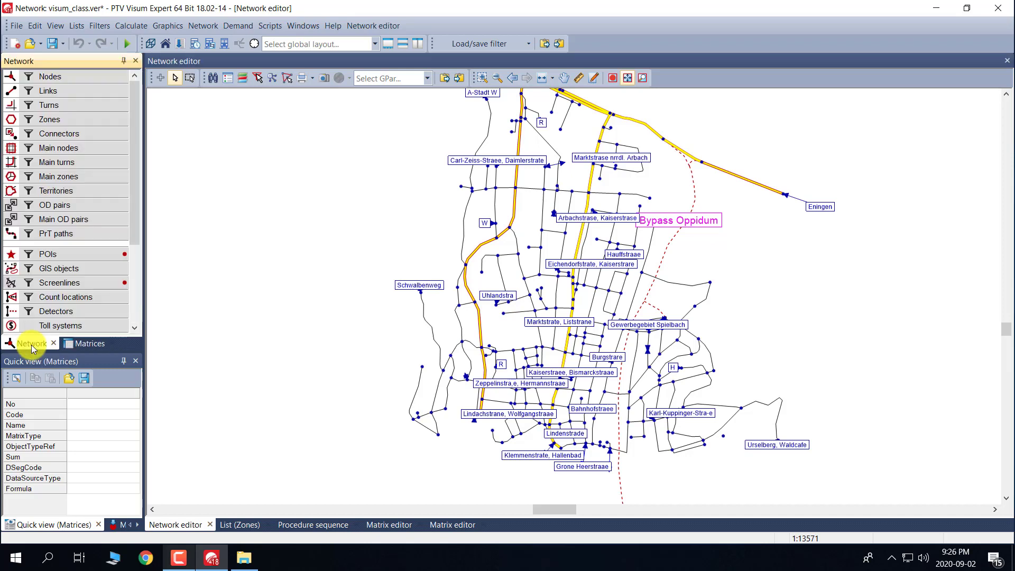
{"action": "right_click", "coordinate": [57, 90]}
{"action": "mouse_move", "coordinate": [135, 133]}
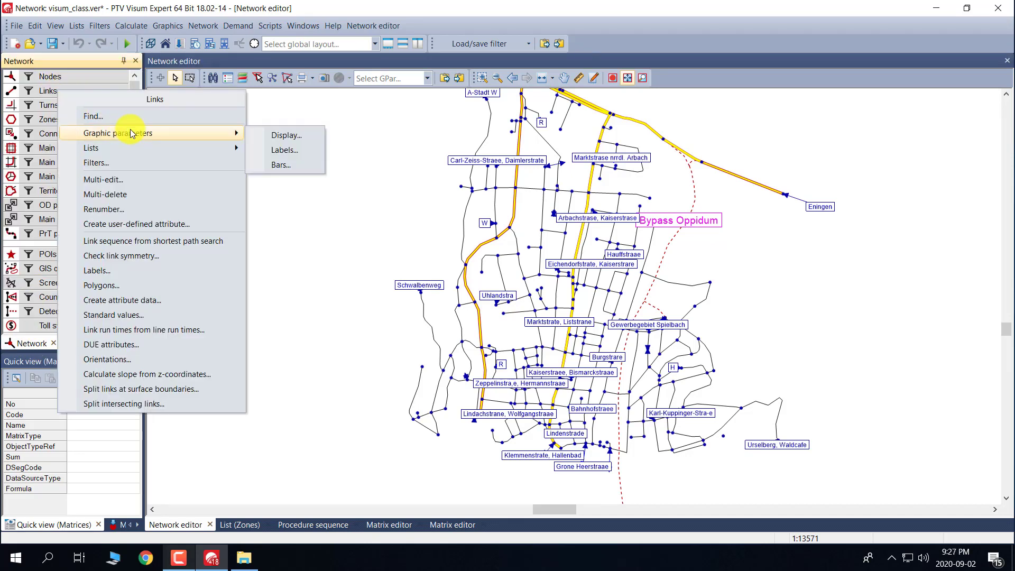
{"action": "left_click", "coordinate": [292, 164]}
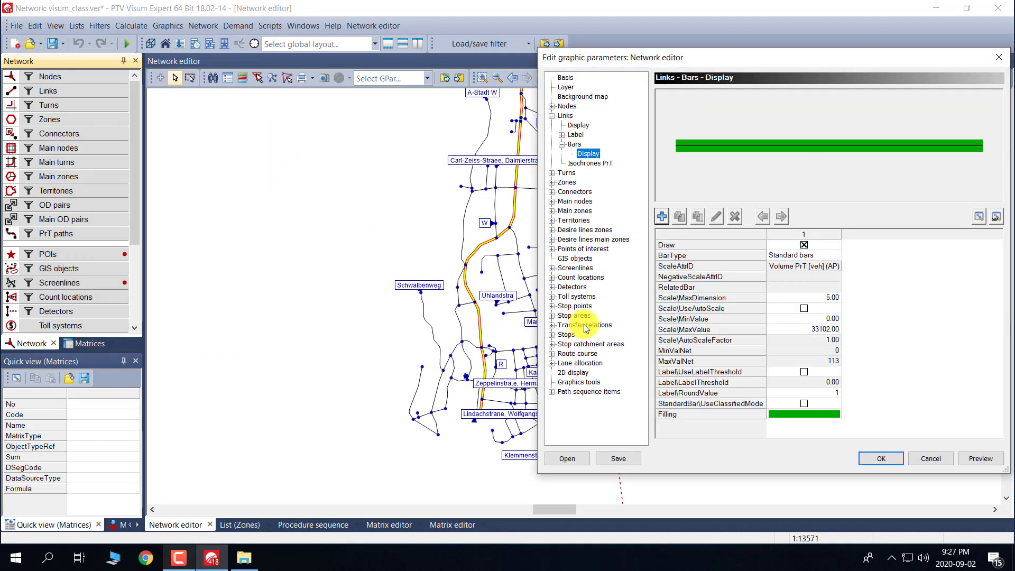
{"action": "left_click", "coordinate": [804, 309]}
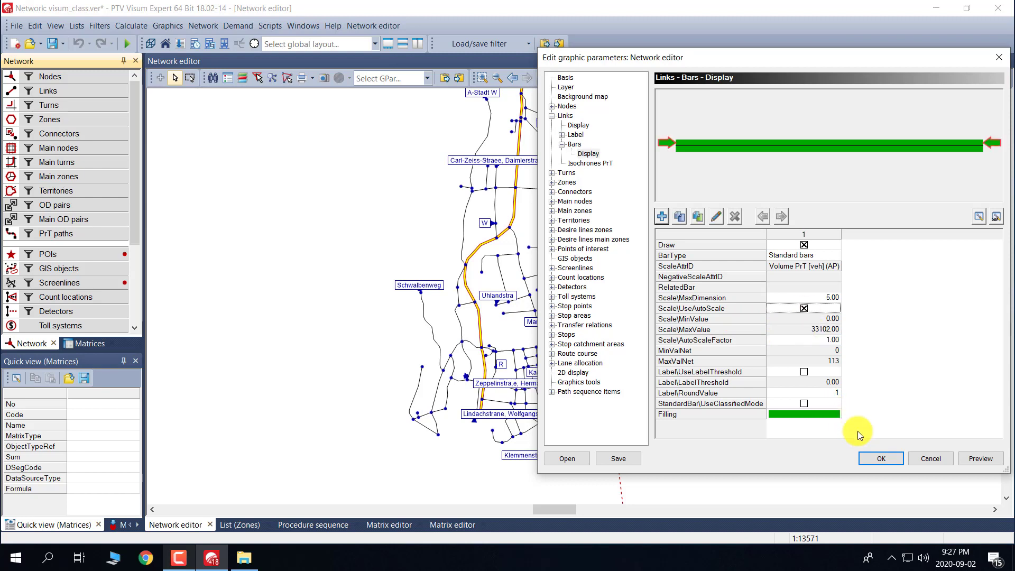
{"action": "left_click", "coordinate": [890, 457]}
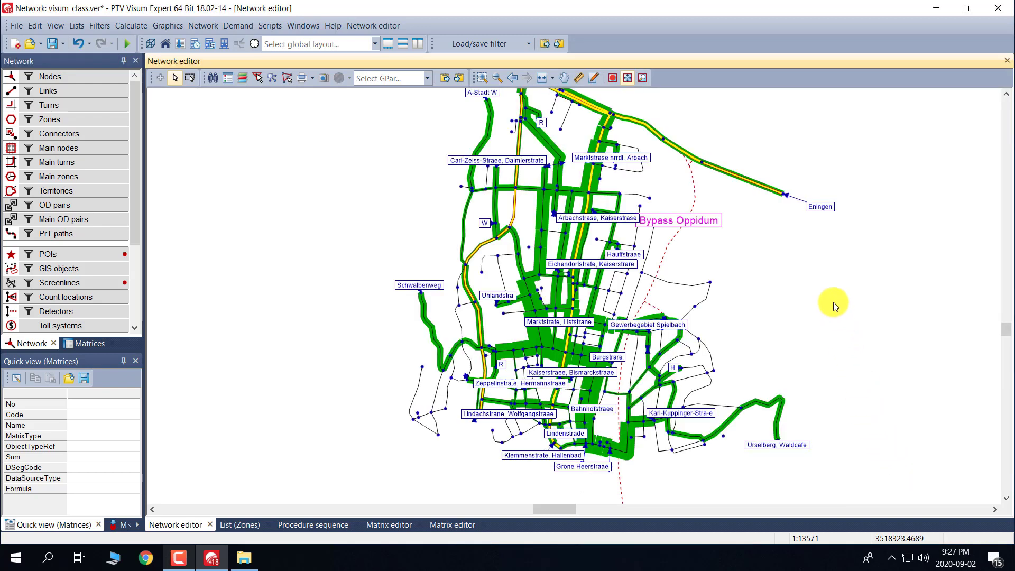
Turn on the drawing of bar labels in the graphic parameters for link bars.
{"action": "left_click_drag", "start_coordinate": [832, 302], "coordinate": [642, 322]}
{"action": "scroll", "coordinate": [549, 303], "scroll_direction": "down", "scroll_amount": 2}
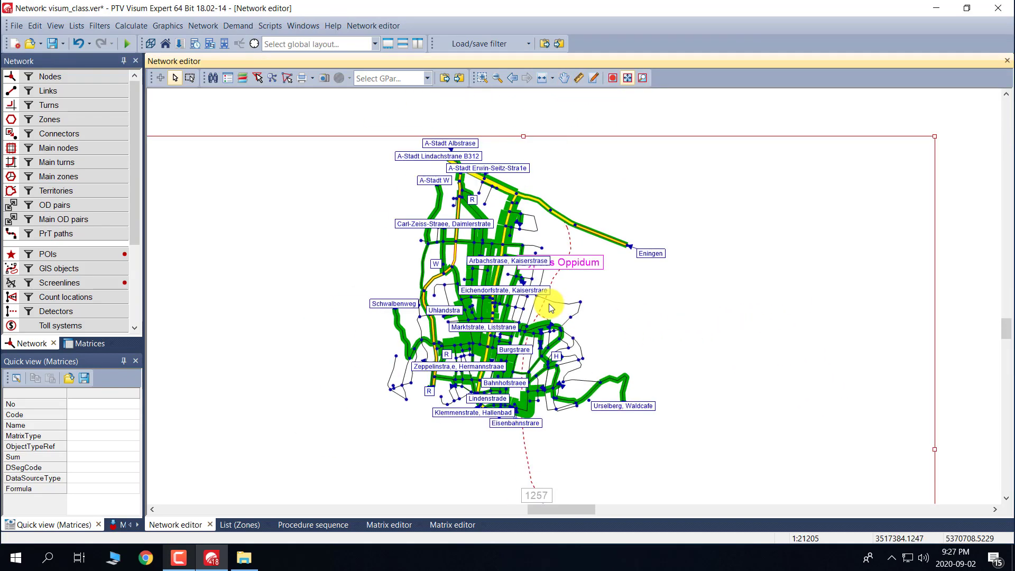
{"action": "left_click_drag", "start_coordinate": [642, 288], "coordinate": [644, 276]}
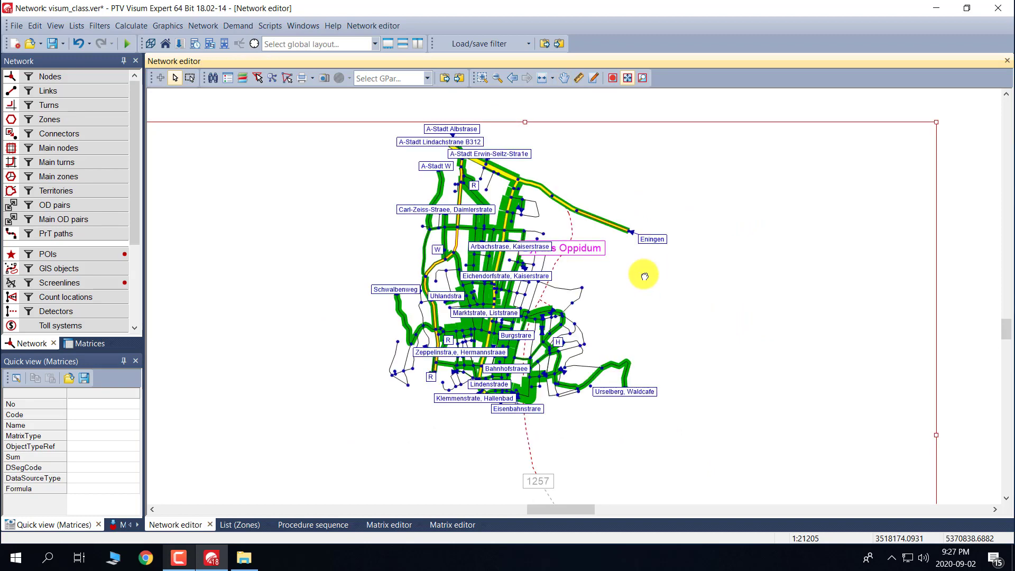
{"action": "scroll", "coordinate": [643, 274], "scroll_direction": "up", "scroll_amount": 1}
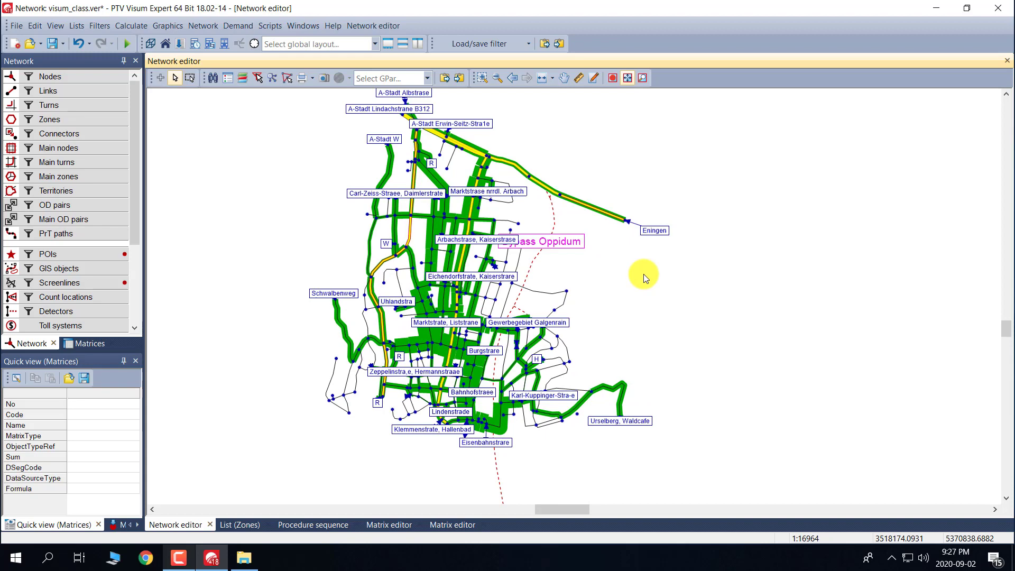
{"action": "scroll", "coordinate": [642, 274], "scroll_direction": "up", "scroll_amount": 1}
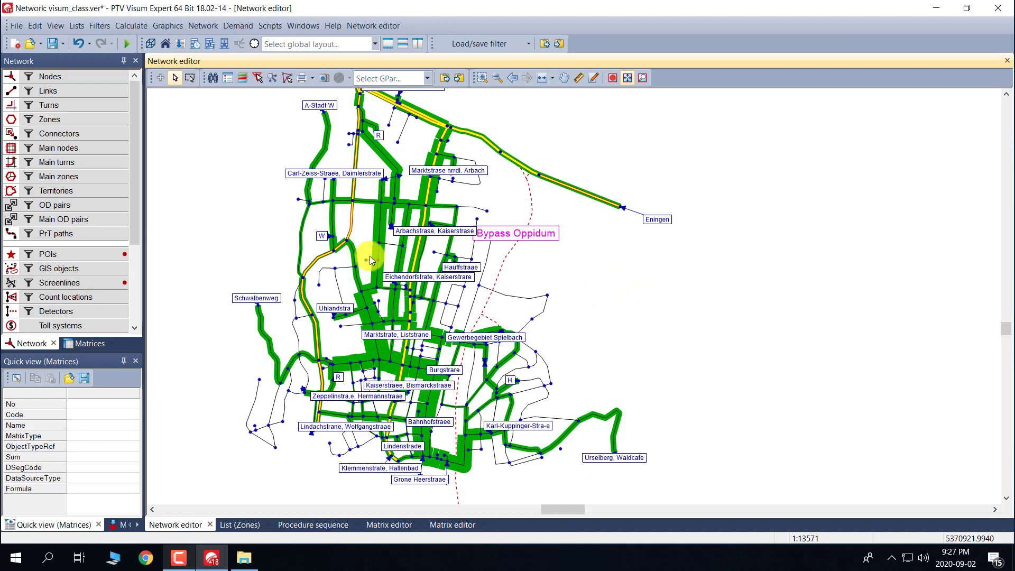
{"action": "right_click", "coordinate": [66, 94]}
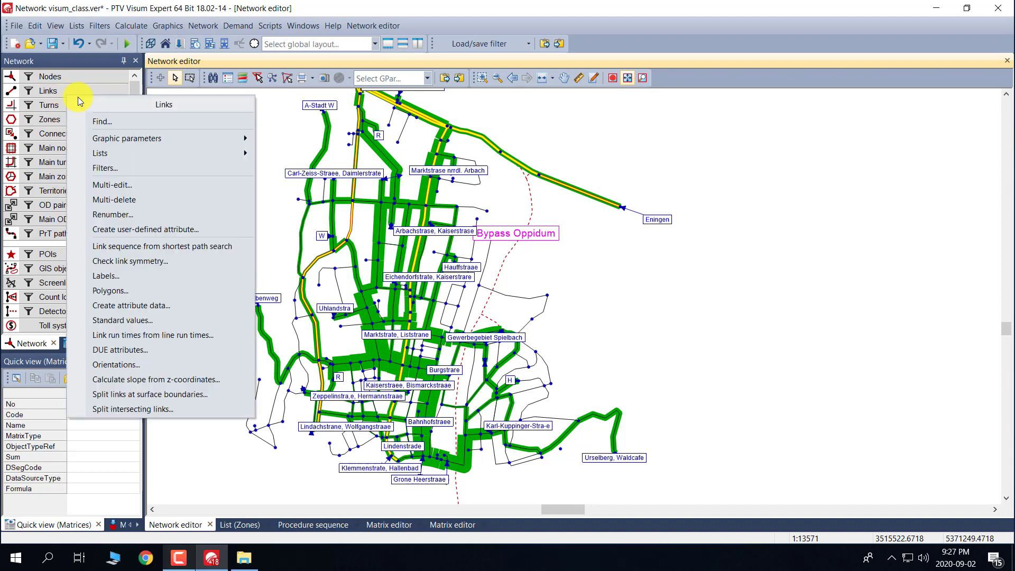
{"action": "mouse_move", "coordinate": [243, 144]}
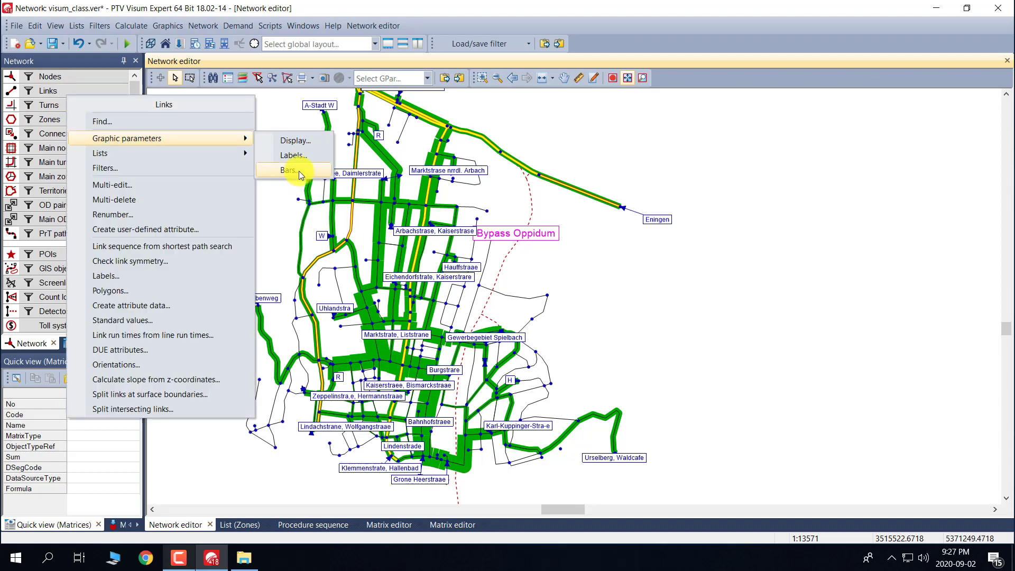
{"action": "left_click", "coordinate": [299, 170]}
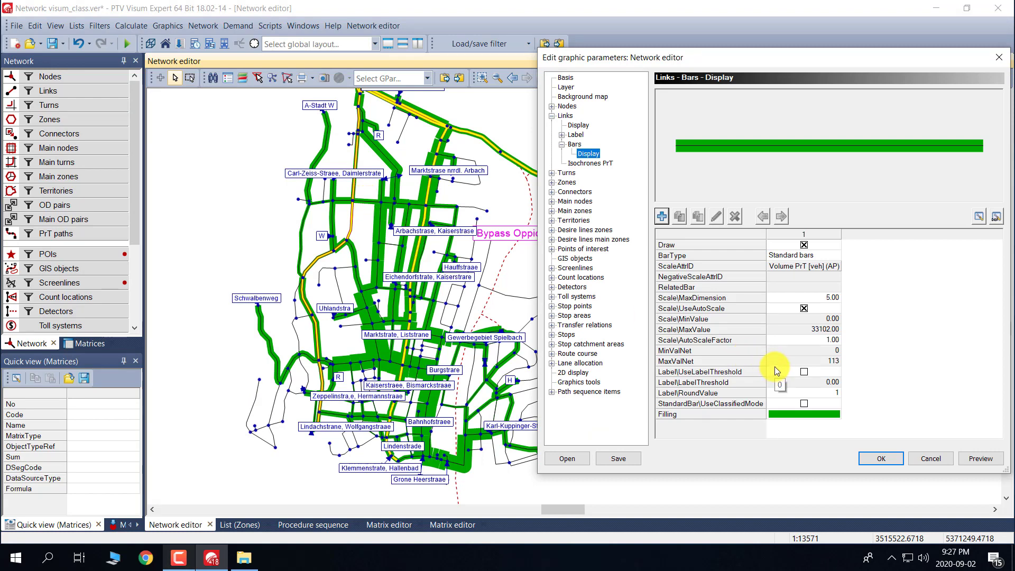
{"action": "left_click", "coordinate": [574, 145]}
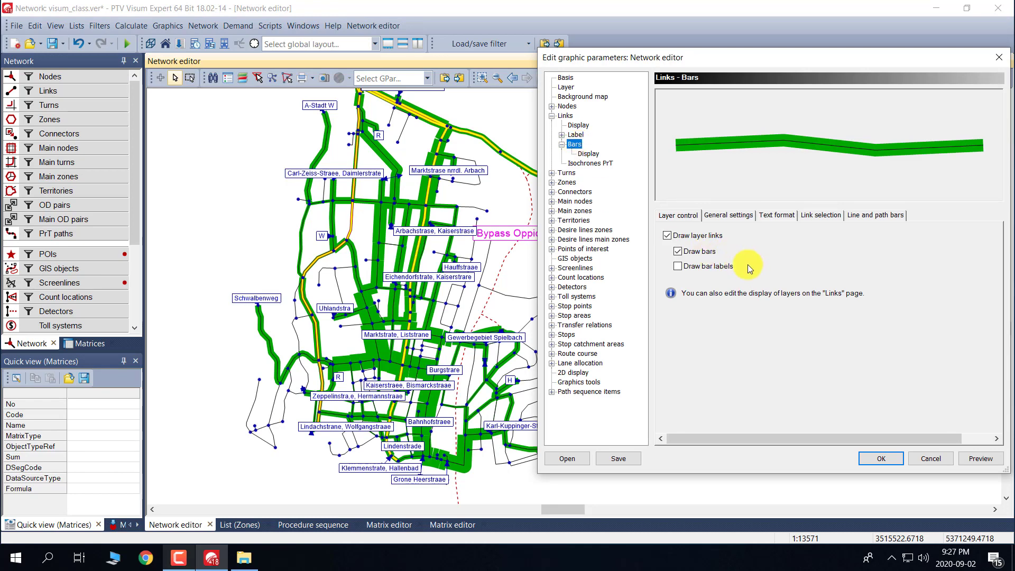
{"action": "left_click", "coordinate": [680, 268]}
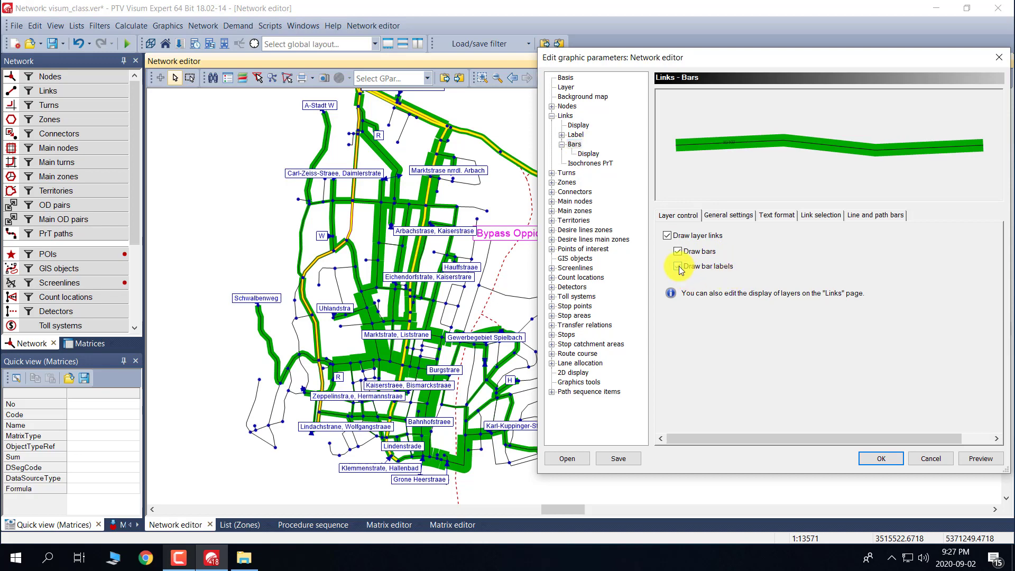
Set the link bar labels' font size to 1.9 mm, apply it and check the labelled volumes across the network.
{"action": "left_click", "coordinate": [783, 215]}
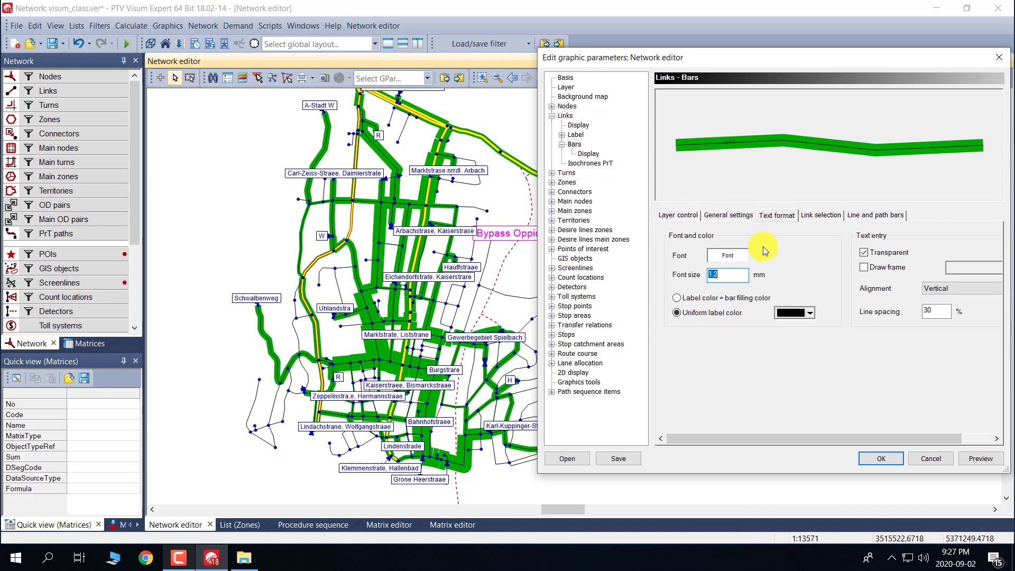
{"action": "double_click", "coordinate": [711, 275]}
{"action": "key", "text": "BackSpace"}
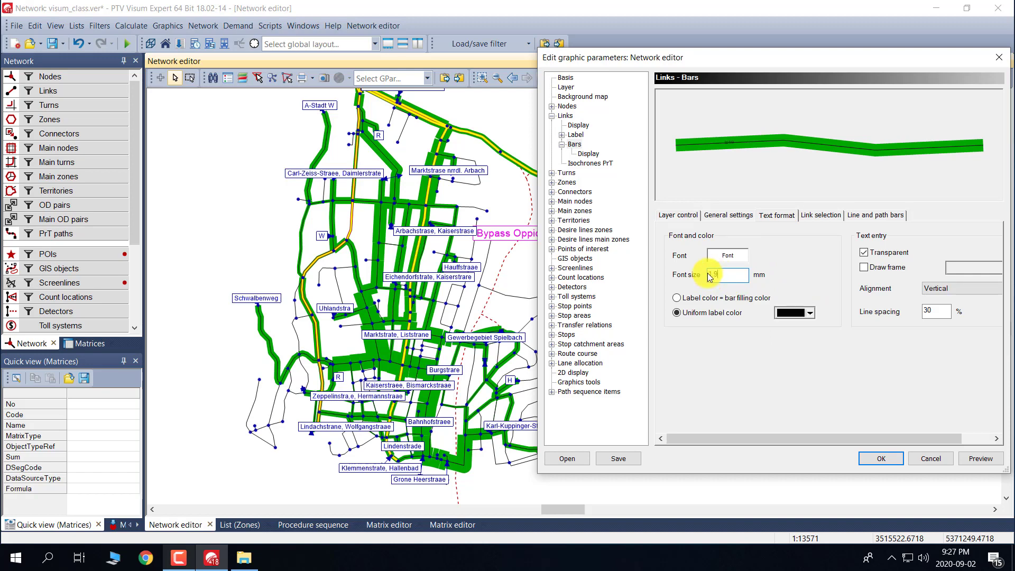
{"action": "type", "text": "1.9"}
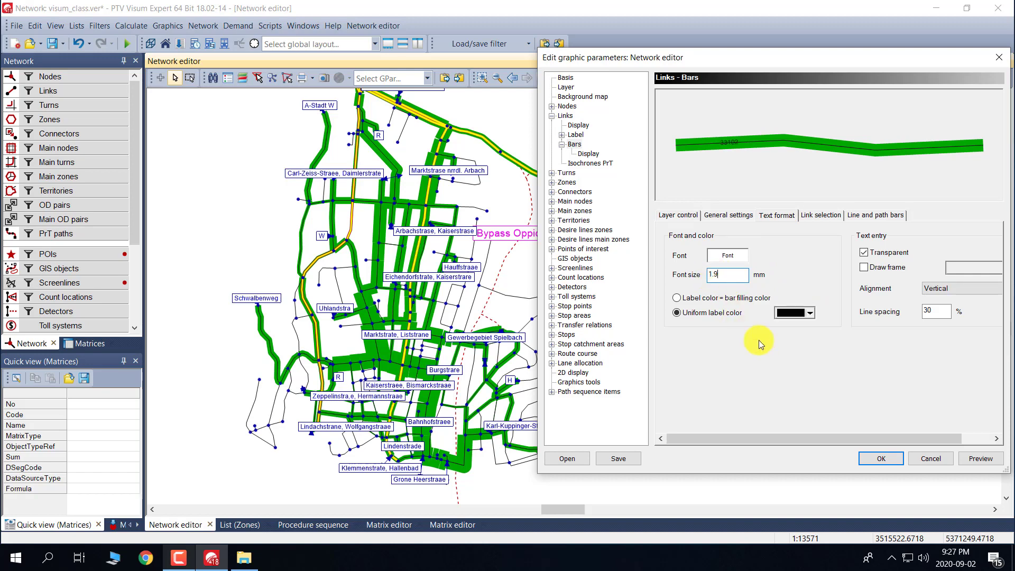
{"action": "left_click", "coordinate": [881, 459]}
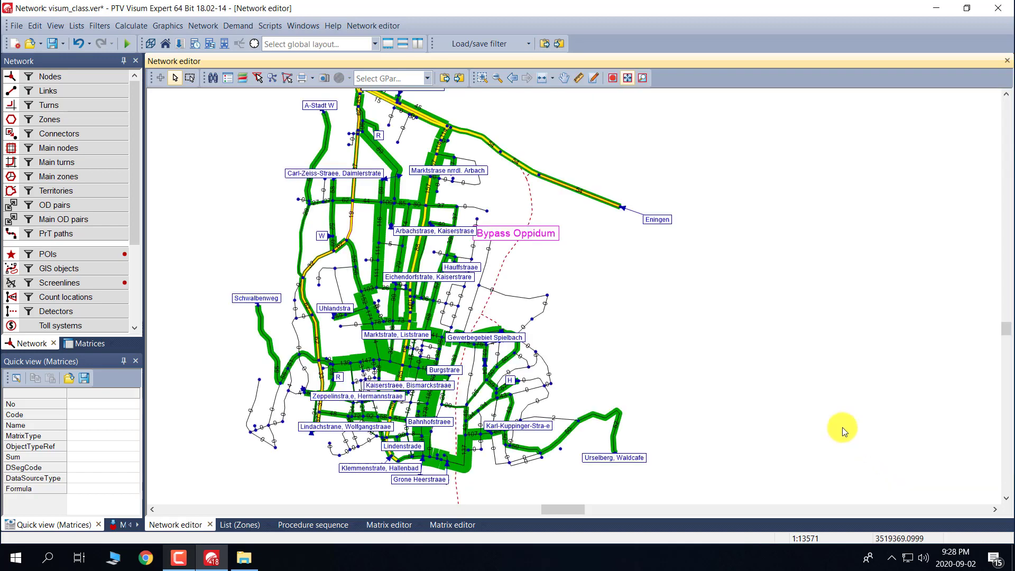
{"action": "scroll", "coordinate": [404, 270], "scroll_direction": "up", "scroll_amount": 2}
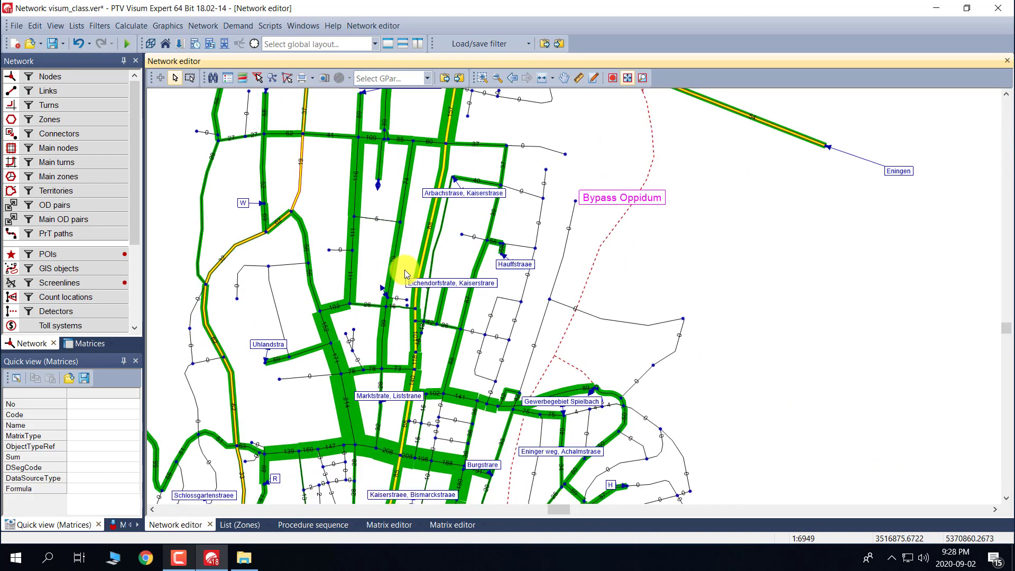
{"action": "scroll", "coordinate": [405, 269], "scroll_direction": "up", "scroll_amount": 1}
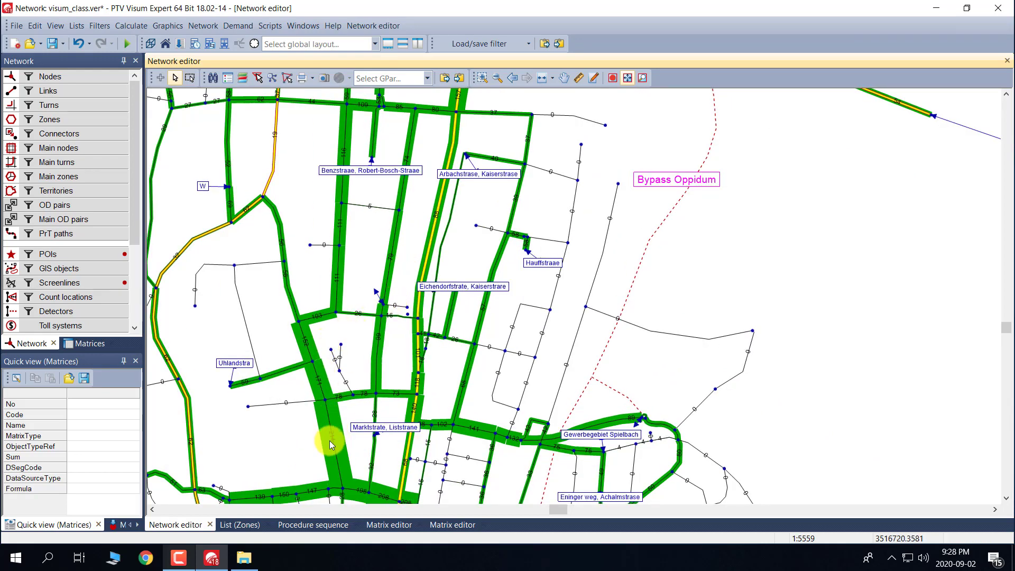
{"action": "scroll", "coordinate": [354, 360], "scroll_direction": "down", "scroll_amount": 4}
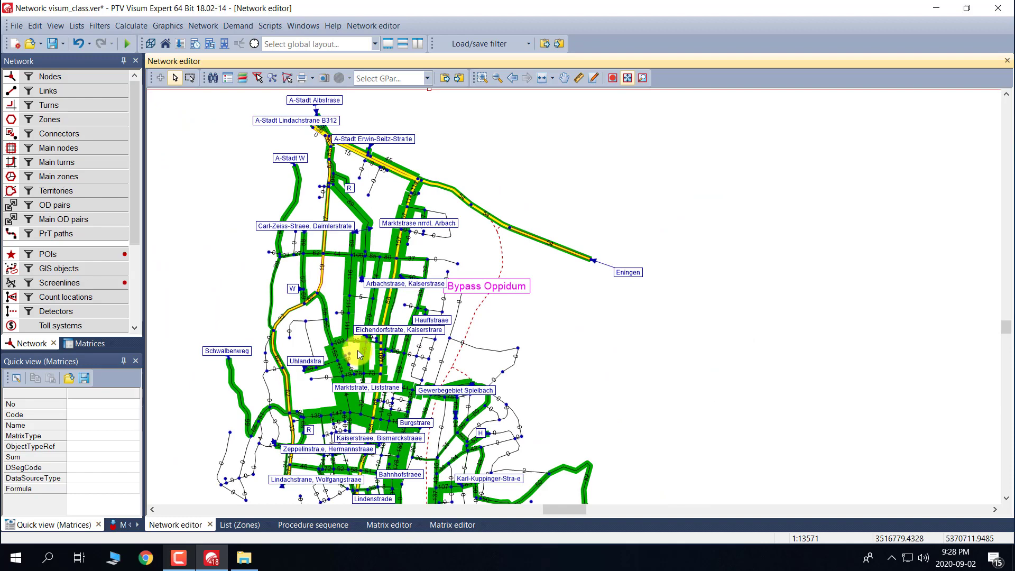
{"action": "left_click_drag", "start_coordinate": [568, 366], "coordinate": [593, 328]}
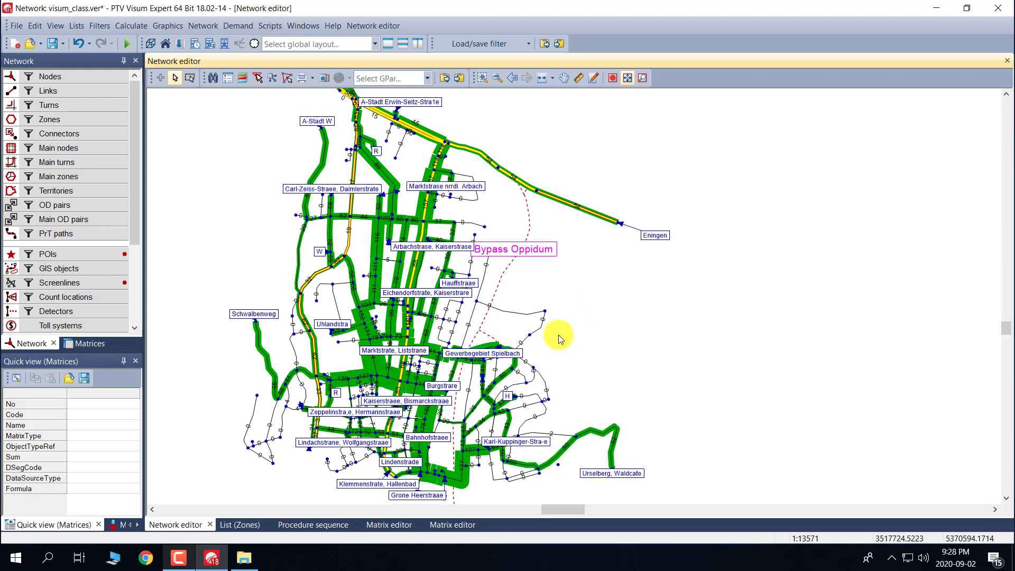
Save a copy of the network version as Base_class.ver in the current folder.
{"action": "scroll", "coordinate": [509, 345], "scroll_direction": "down", "scroll_amount": 1}
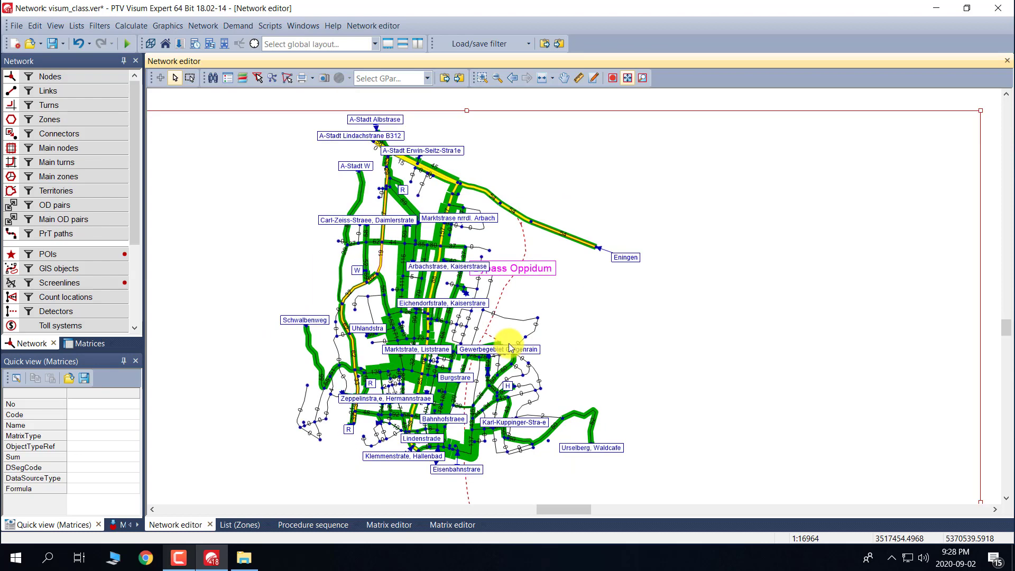
{"action": "left_click", "coordinate": [15, 26]}
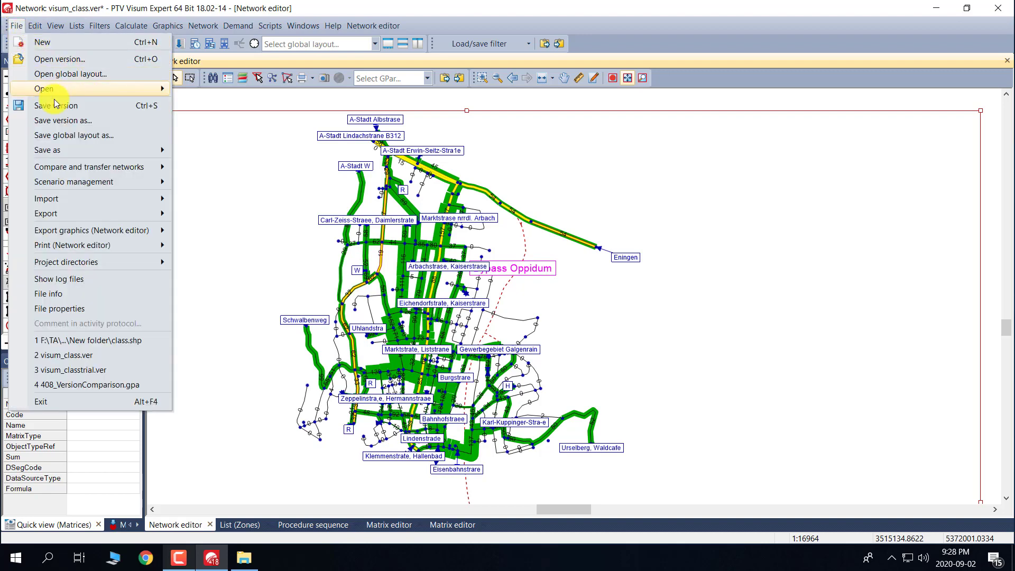
{"action": "left_click", "coordinate": [63, 120]}
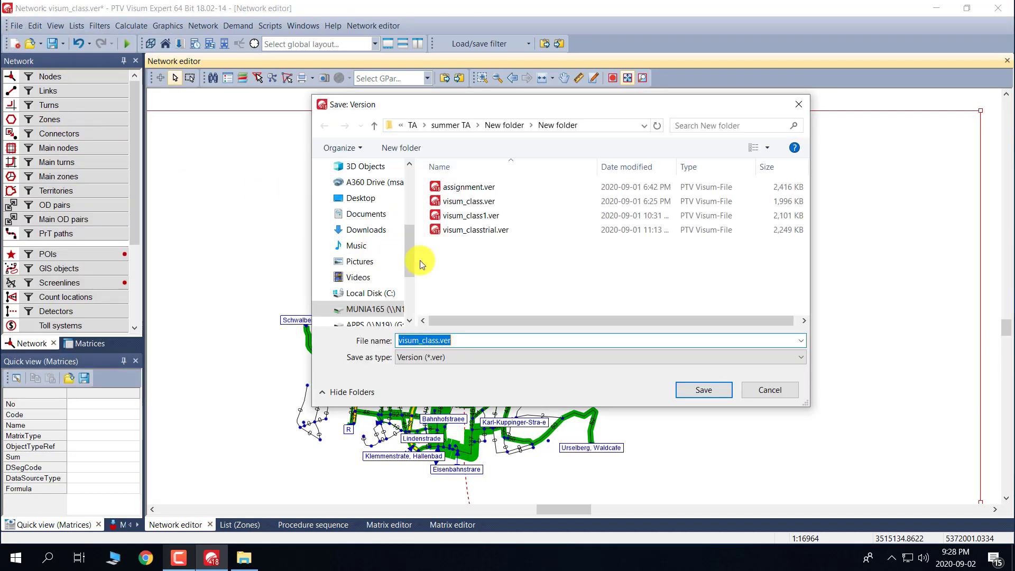
{"action": "left_click", "coordinate": [437, 340]}
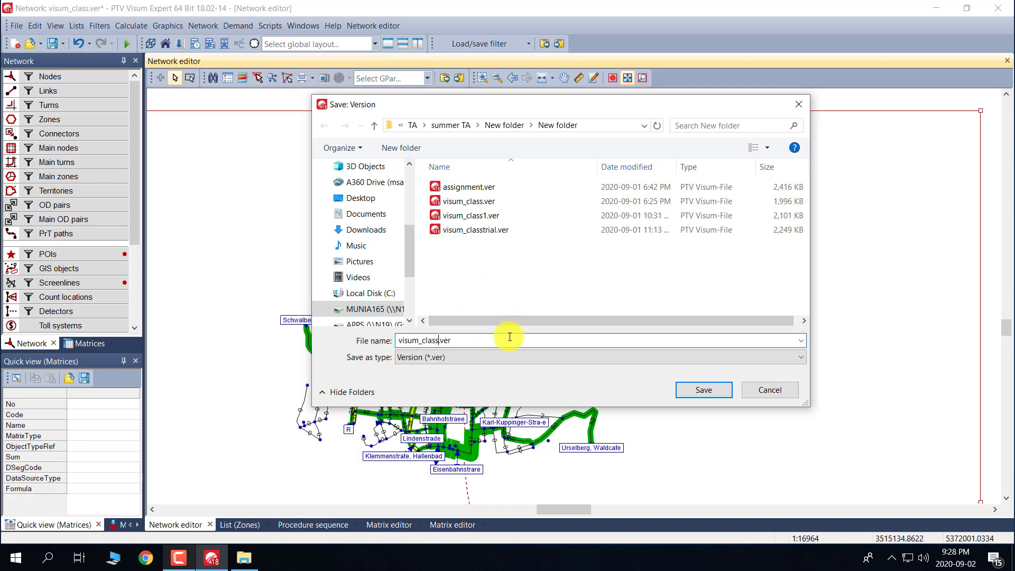
{"action": "key", "text": "BackSpace"}
{"action": "key", "text": "BackSpace"}
{"action": "key", "text": "BackSpace"}
{"action": "key", "text": "BackSpace"}
{"action": "key", "text": "BackSpace"}
{"action": "key", "text": "BackSpace"}
{"action": "key", "text": "BackSpace"}
{"action": "key", "text": "BackSpace"}
{"action": "key", "text": "BackSpace"}
{"action": "key", "text": "BackSpace"}
{"action": "key", "text": "BackSpace"}
{"action": "type", "text": "Base_c"}
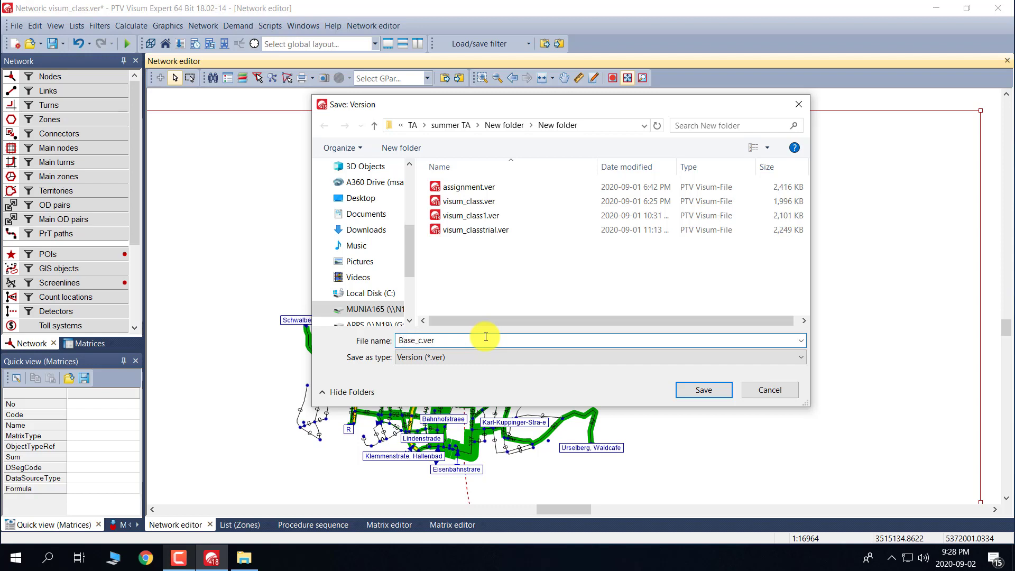
{"action": "type", "text": "lass"}
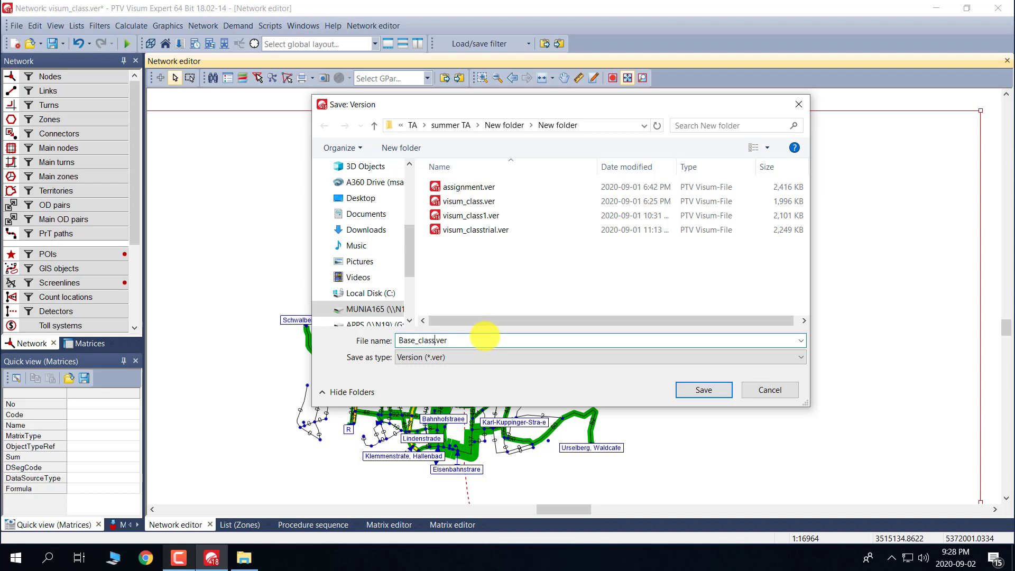
{"action": "left_click", "coordinate": [715, 392]}
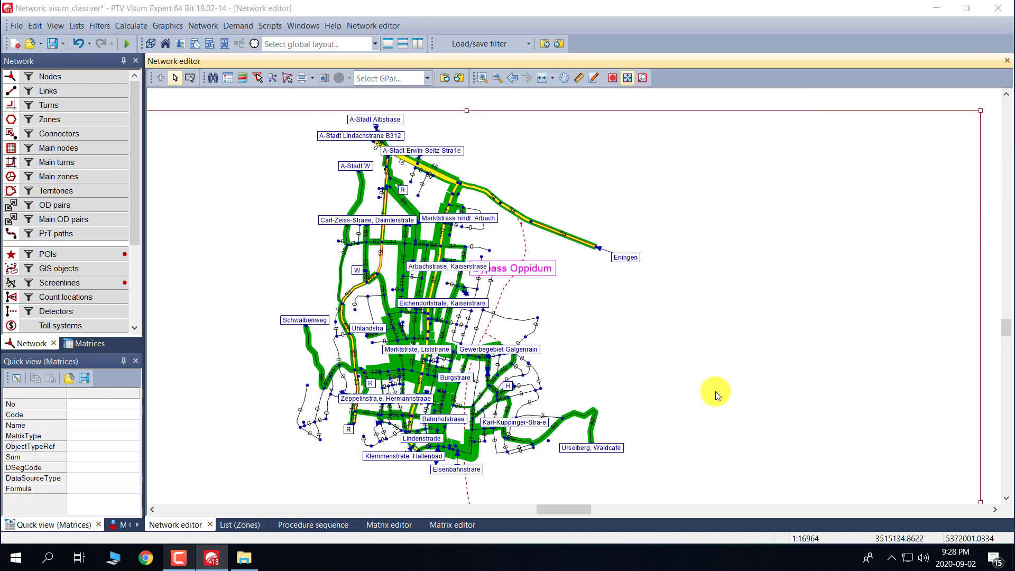
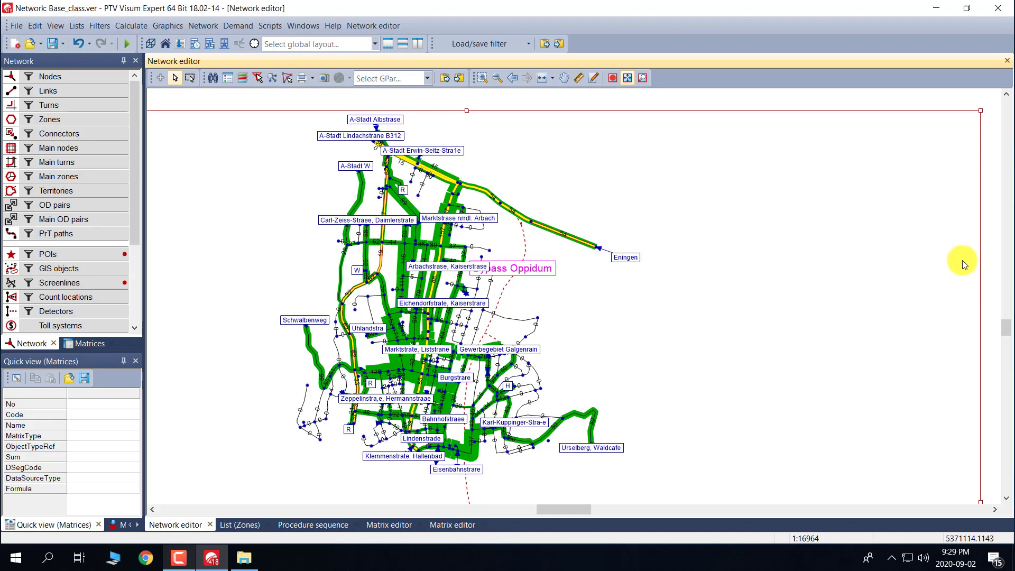
Close the network and switch to File Explorer, opening the nested New folder inside summer TA > New folder.
{"action": "left_click", "coordinate": [998, 8]}
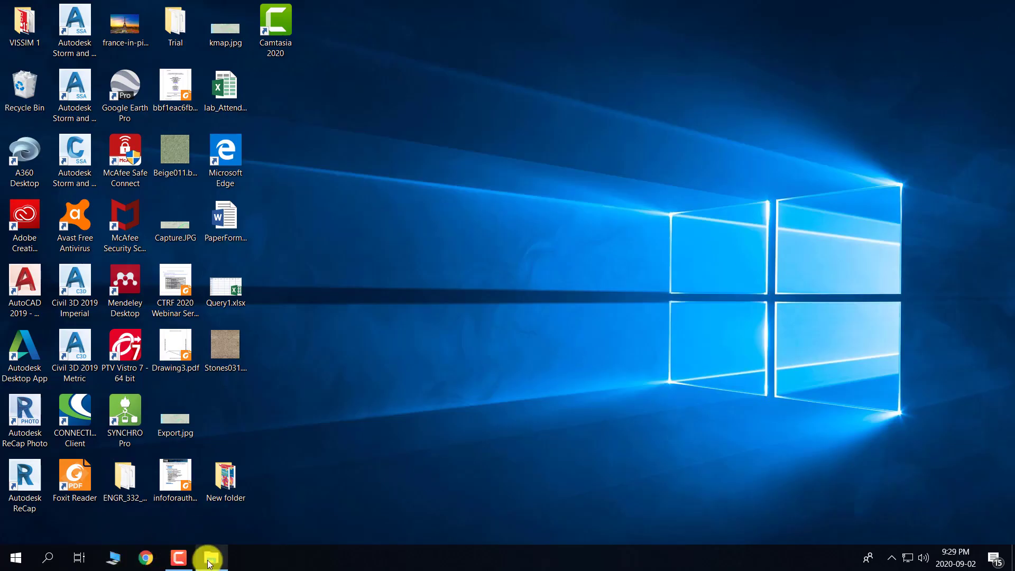
{"action": "left_click", "coordinate": [187, 563]}
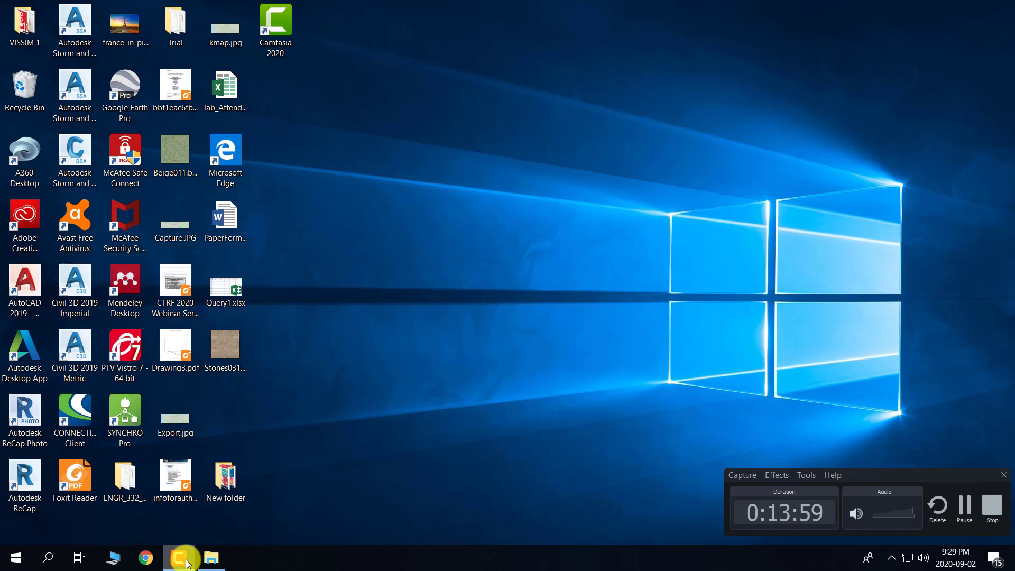
{"action": "left_click", "coordinate": [185, 560]}
{"action": "left_click", "coordinate": [211, 558]}
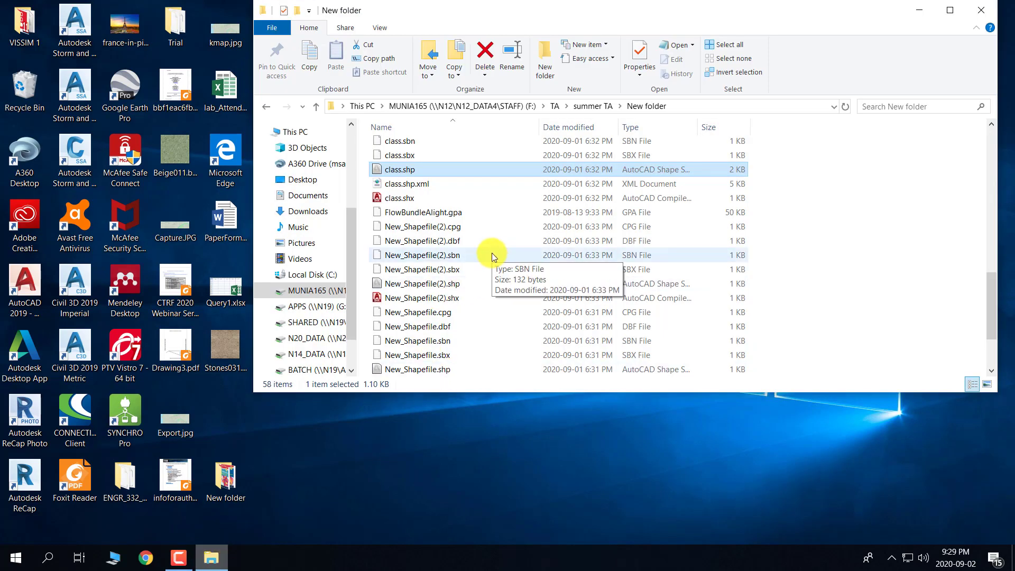
{"action": "left_click", "coordinate": [267, 107]}
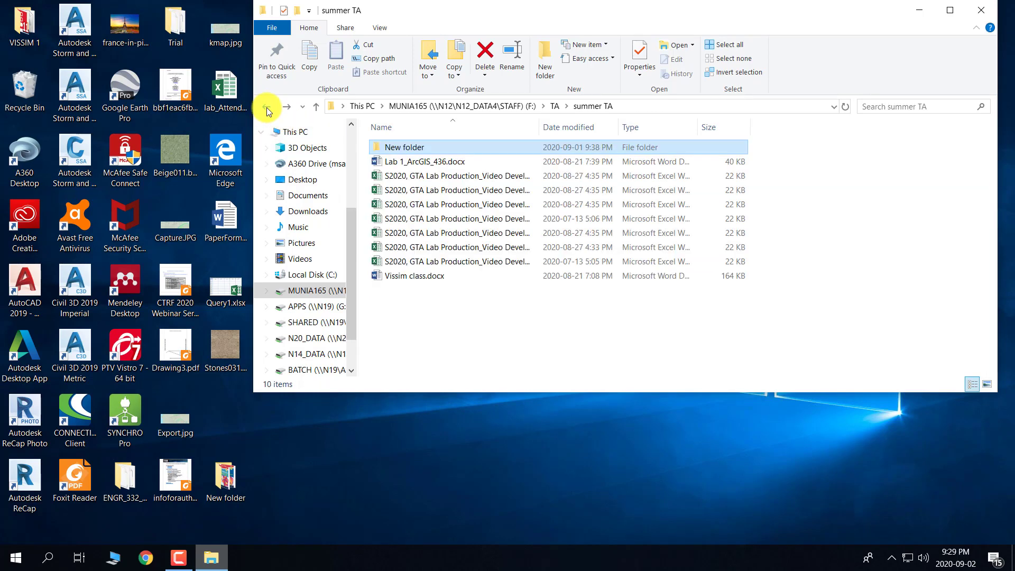
{"action": "double_click", "coordinate": [400, 148]}
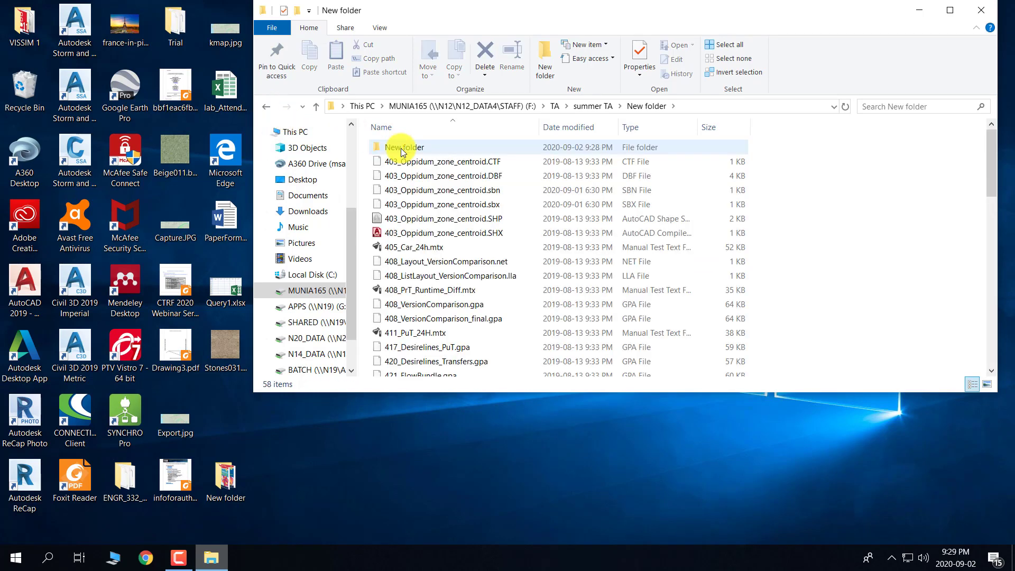
{"action": "double_click", "coordinate": [401, 148]}
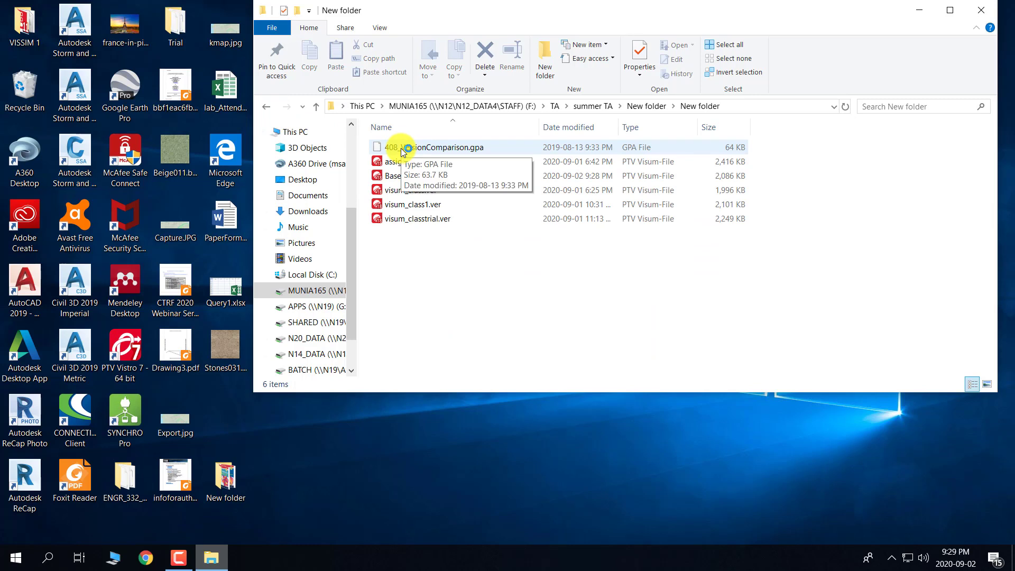
Open visum_class.ver in PTV Visum and maximize its window.
{"action": "left_click", "coordinate": [433, 192]}
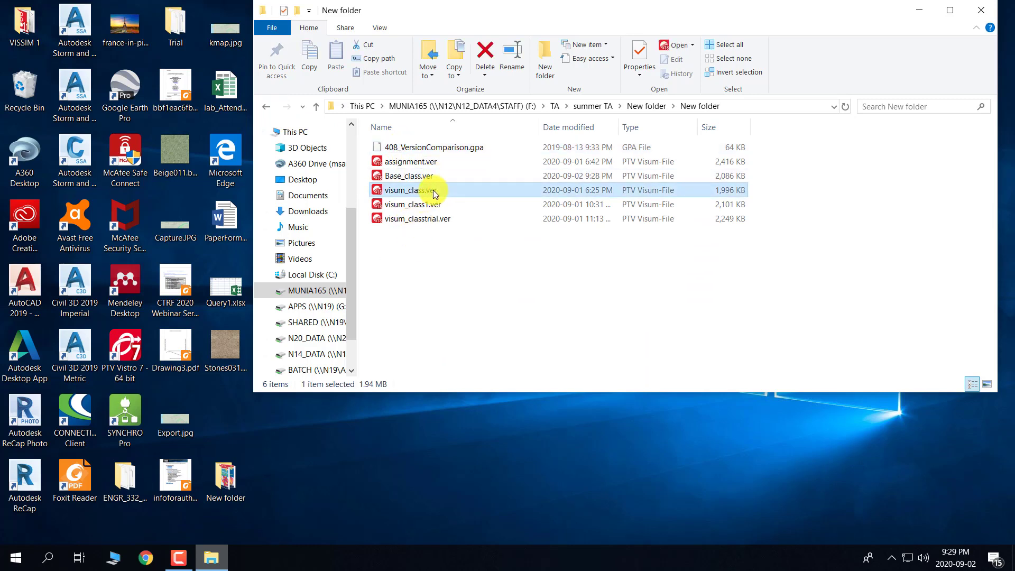
{"action": "double_click", "coordinate": [433, 191]}
{"action": "left_click", "coordinate": [587, 277]}
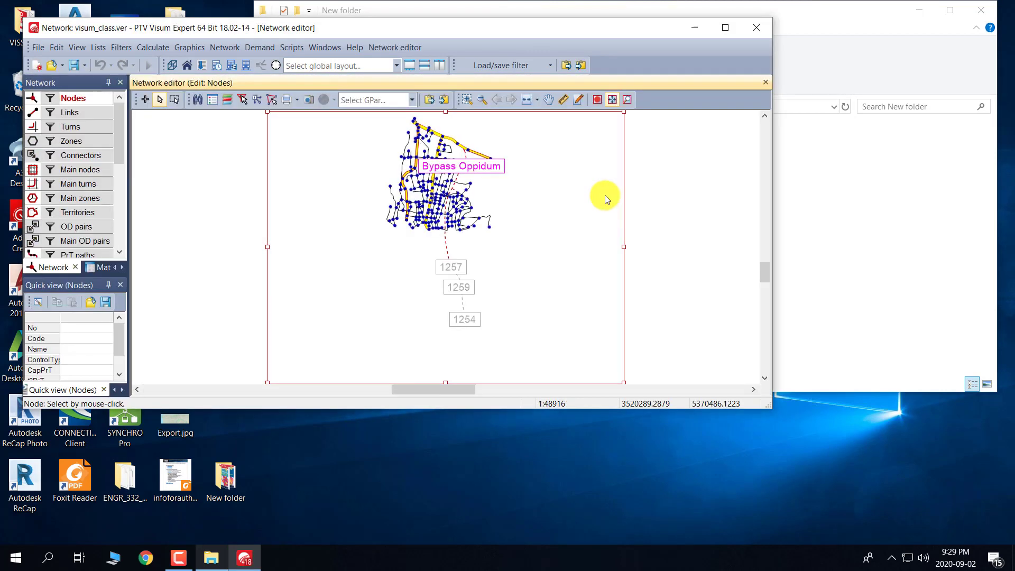
{"action": "left_click", "coordinate": [725, 28]}
Insert two nodes on the dashed Bypass Oppidum line, one at its northern fork and one at its mid-route branch.
{"action": "left_click_drag", "start_coordinate": [515, 220], "coordinate": [554, 341]}
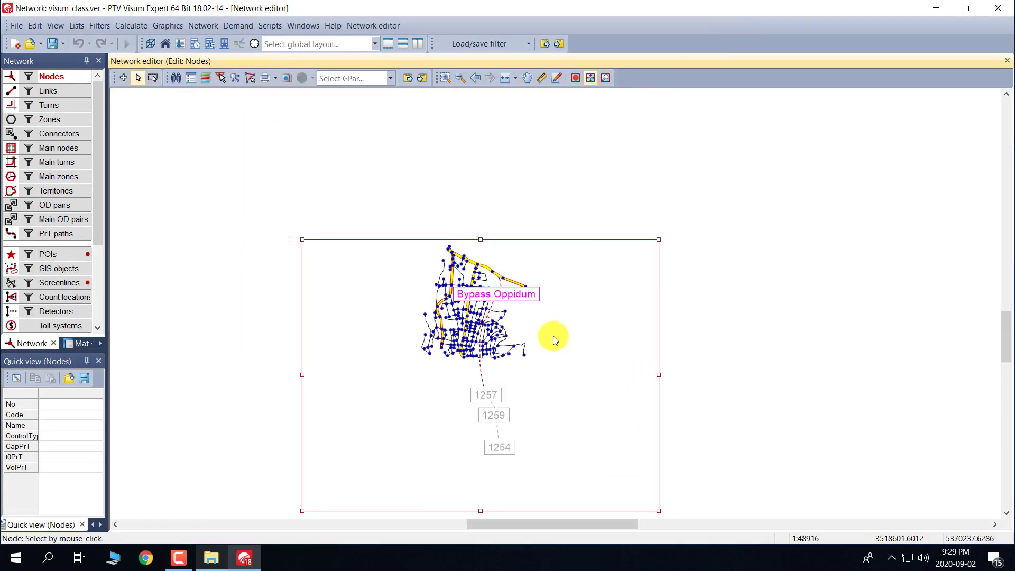
{"action": "scroll", "coordinate": [478, 318], "scroll_direction": "up", "scroll_amount": 4}
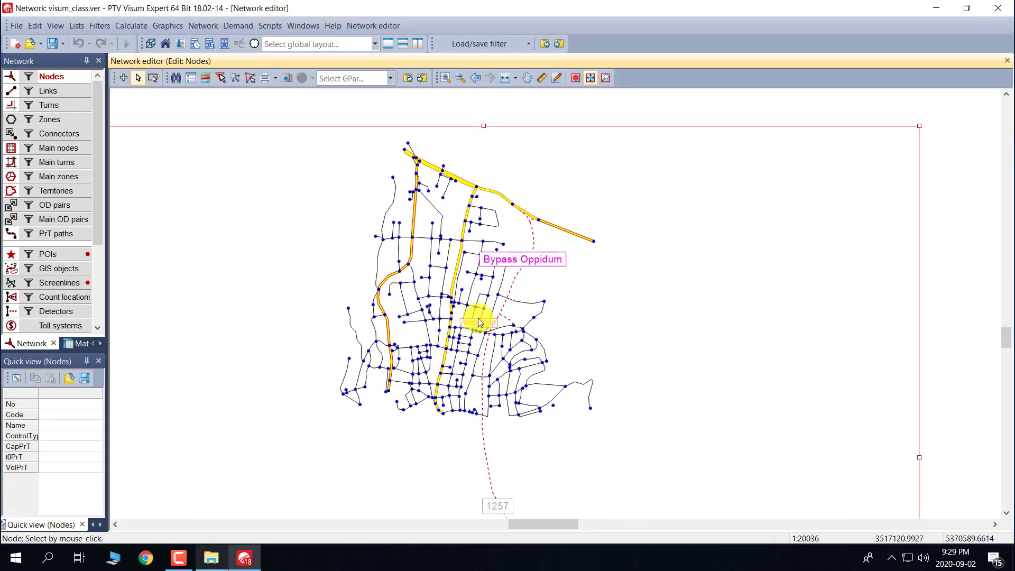
{"action": "scroll", "coordinate": [478, 318], "scroll_direction": "up", "scroll_amount": 1}
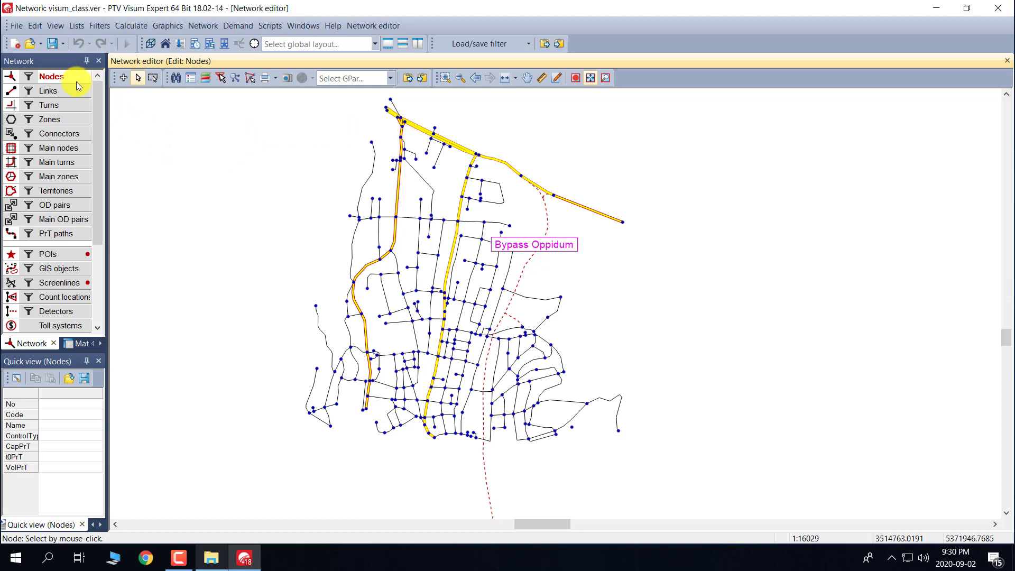
{"action": "left_click", "coordinate": [123, 79]}
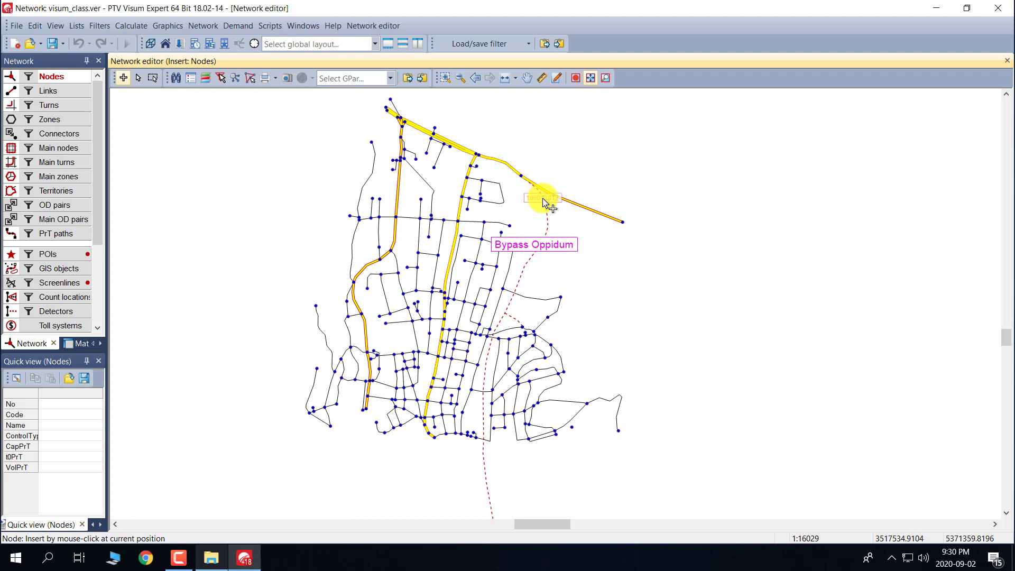
{"action": "left_click", "coordinate": [543, 201]}
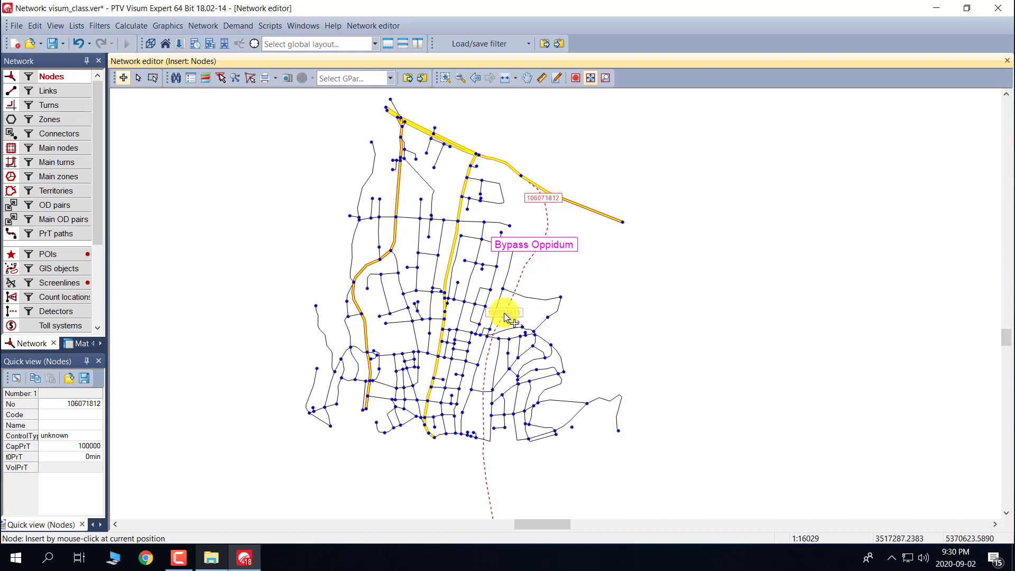
{"action": "left_click", "coordinate": [505, 312]}
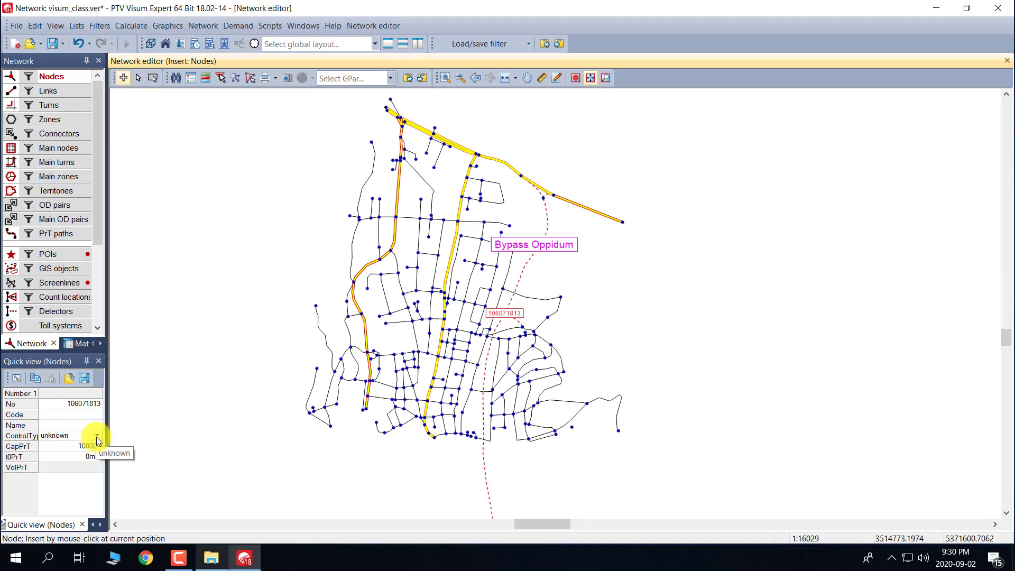
Set the control type of both new bypass nodes to Signalized.
{"action": "left_click", "coordinate": [96, 437]}
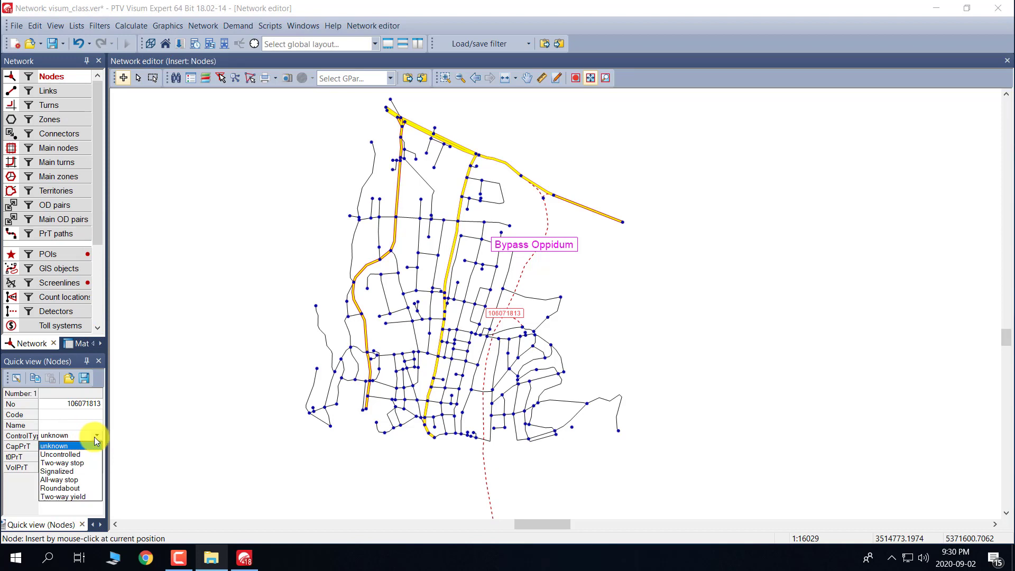
{"action": "left_click", "coordinate": [67, 472]}
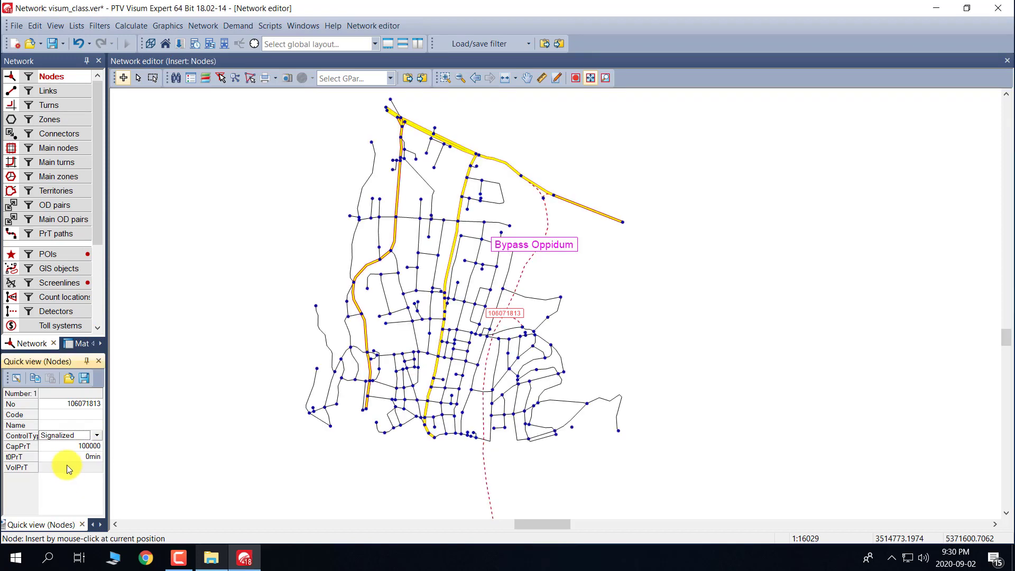
{"action": "left_click", "coordinate": [138, 78]}
{"action": "left_click", "coordinate": [547, 202]}
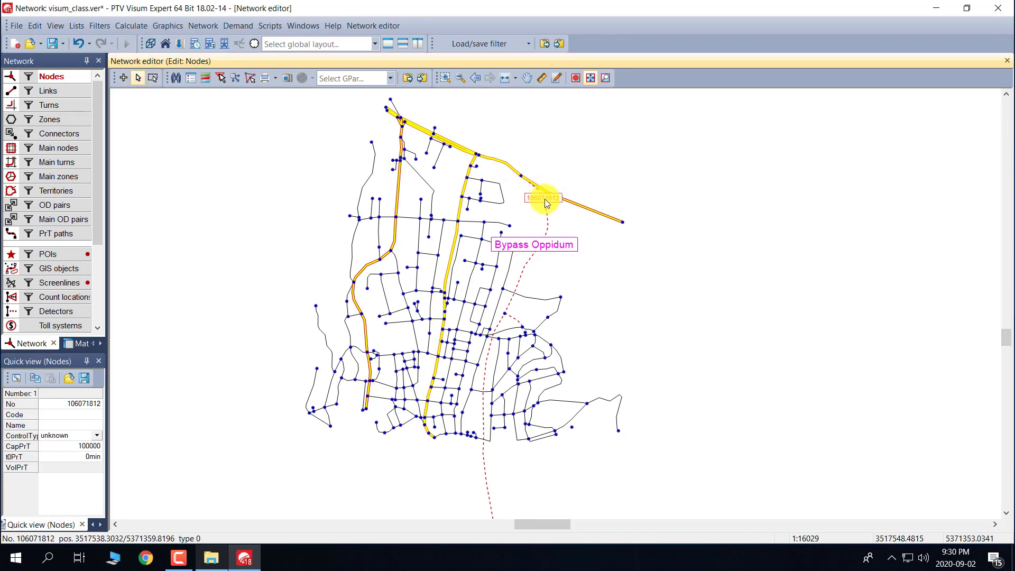
{"action": "left_click", "coordinate": [93, 436]}
{"action": "left_click", "coordinate": [65, 472]}
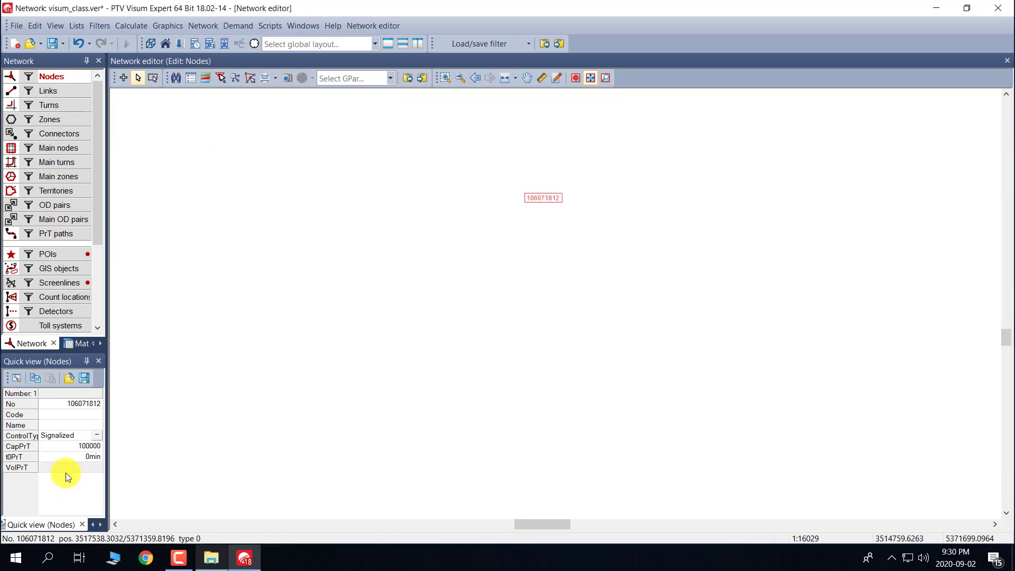
Create a link from main-road node 106071796 to the new northern bypass node with type 35 ex-urban 1 lane 80.
{"action": "left_click", "coordinate": [50, 89]}
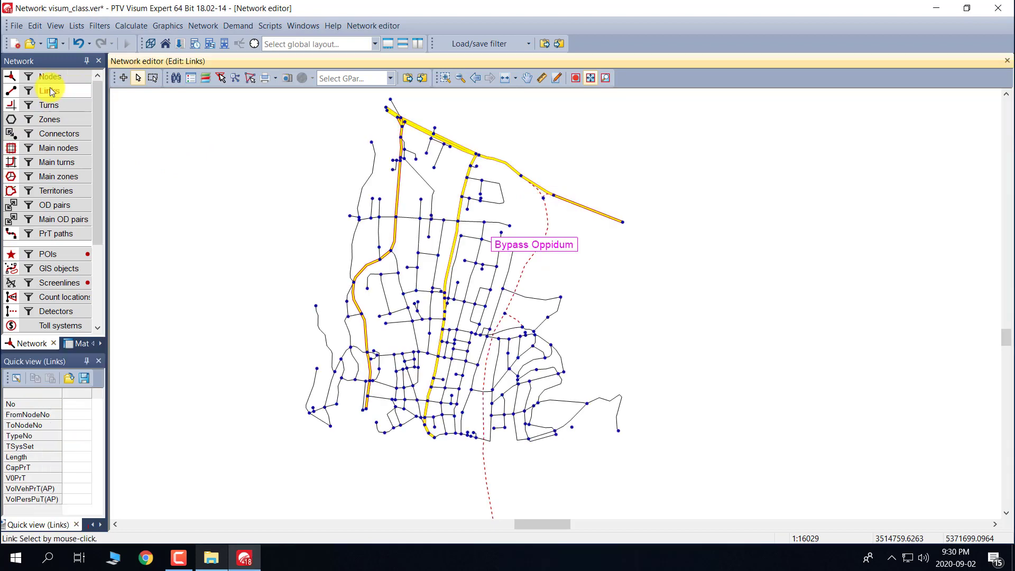
{"action": "left_click", "coordinate": [122, 78]}
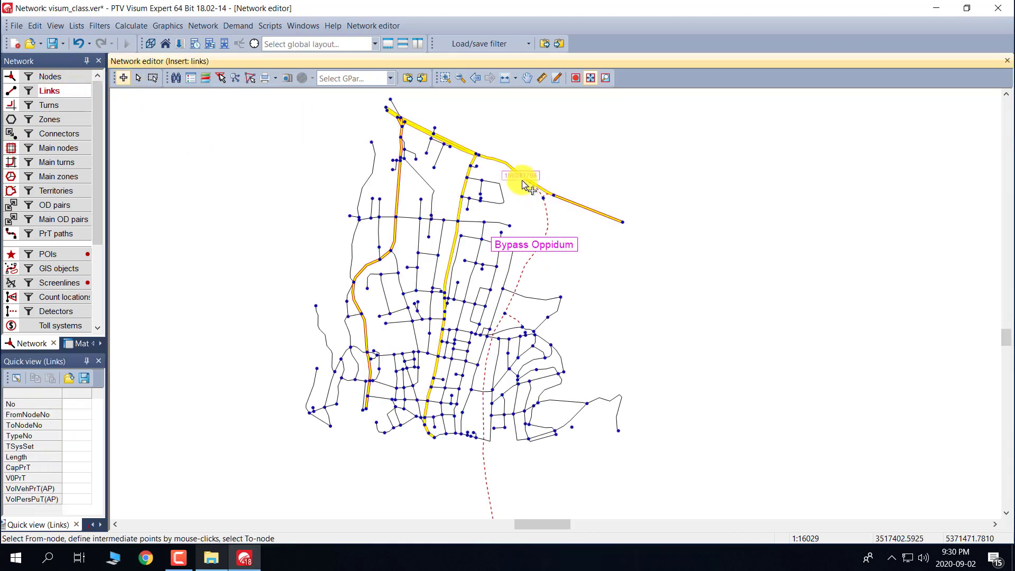
{"action": "left_click", "coordinate": [523, 180]}
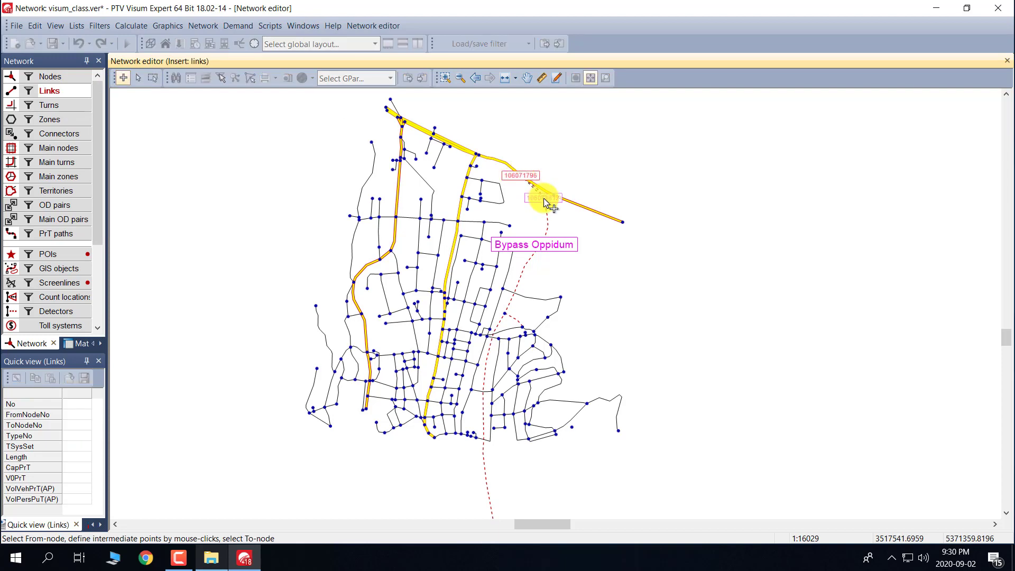
{"action": "left_click", "coordinate": [544, 200]}
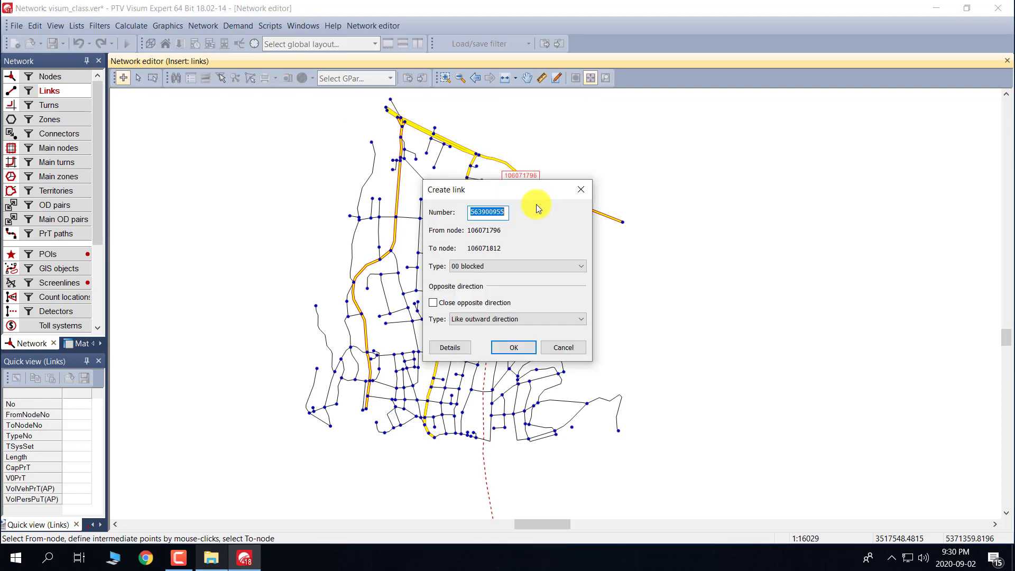
{"action": "left_click", "coordinate": [505, 268]}
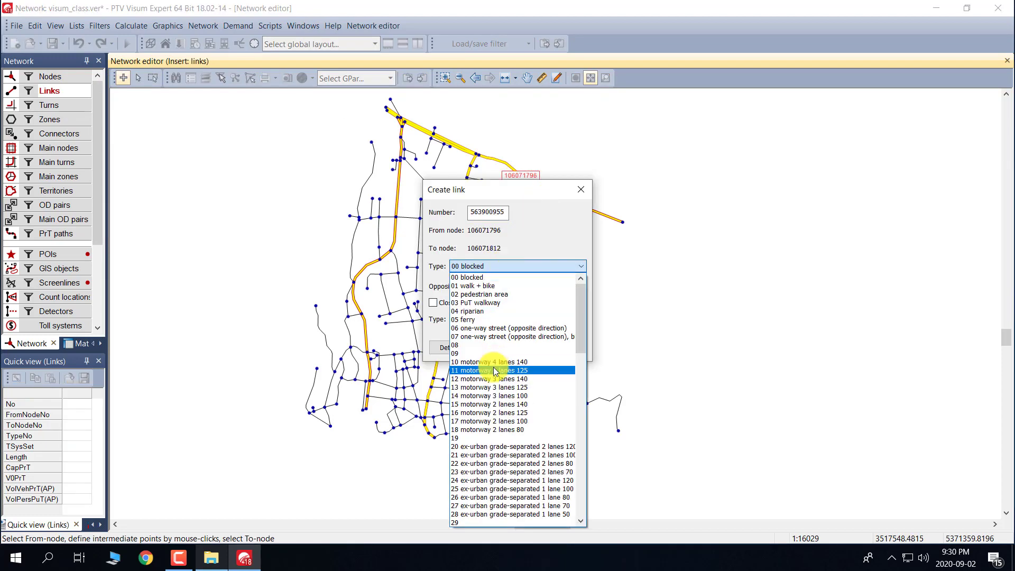
{"action": "scroll", "coordinate": [493, 367], "scroll_direction": "down", "scroll_amount": 7}
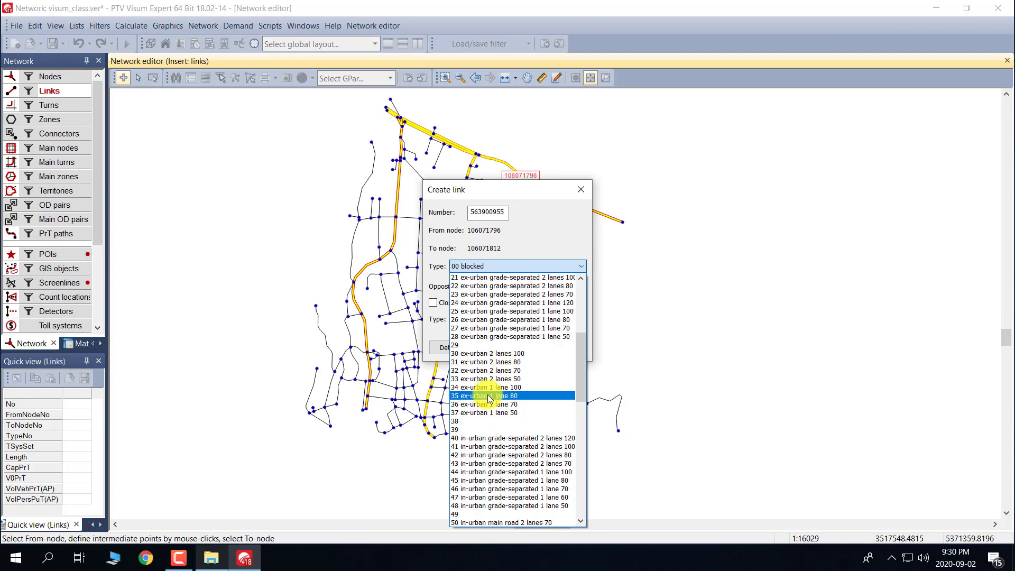
{"action": "left_click", "coordinate": [488, 397]}
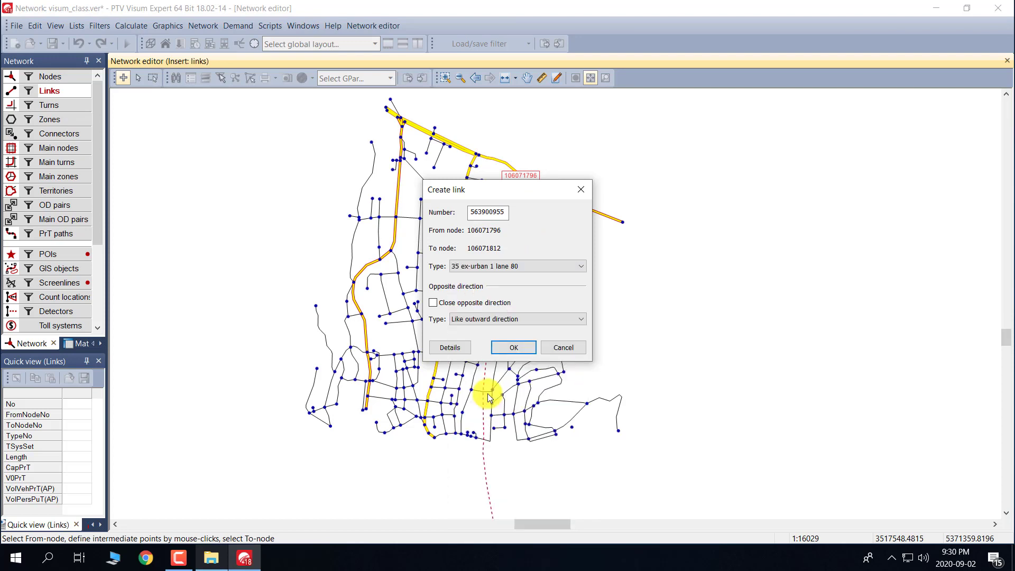
{"action": "left_click", "coordinate": [515, 348]}
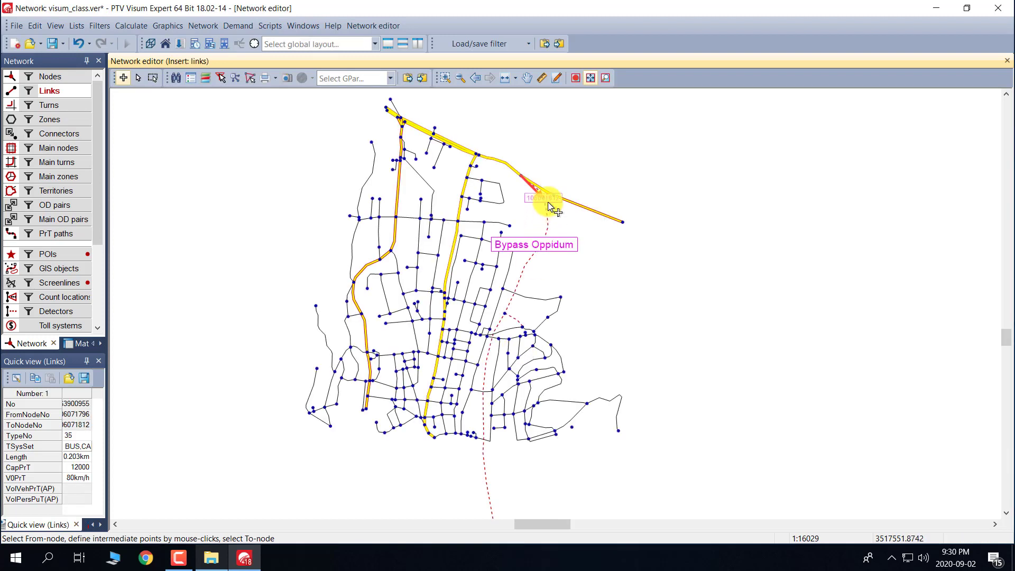
Create type 35 ex-urban 1 lane 80 links from main-road node 106061546 to northern bypass node 106071812 and from there to mid-route node 106071813.
{"action": "left_click", "coordinate": [550, 197]}
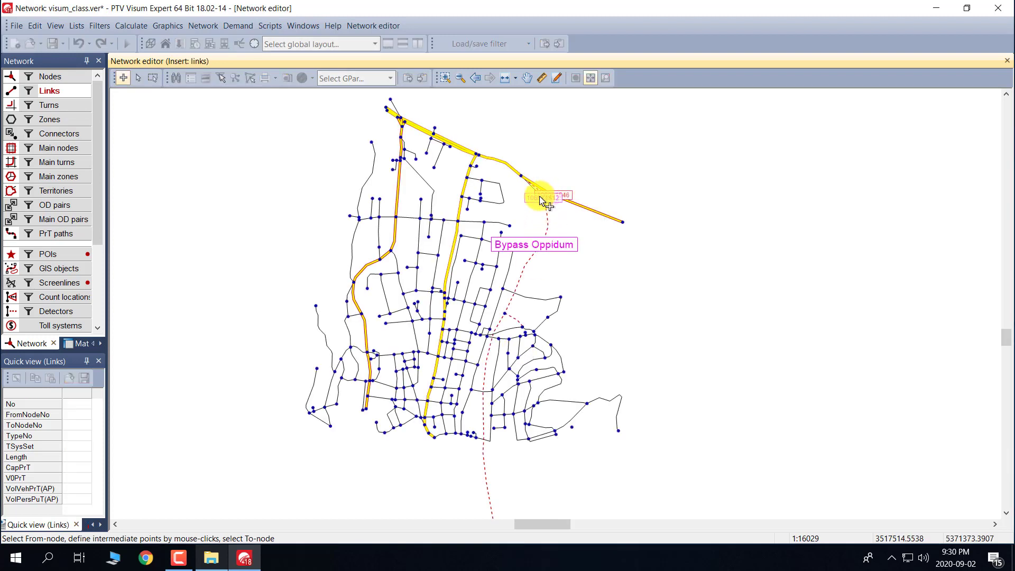
{"action": "left_click", "coordinate": [541, 198]}
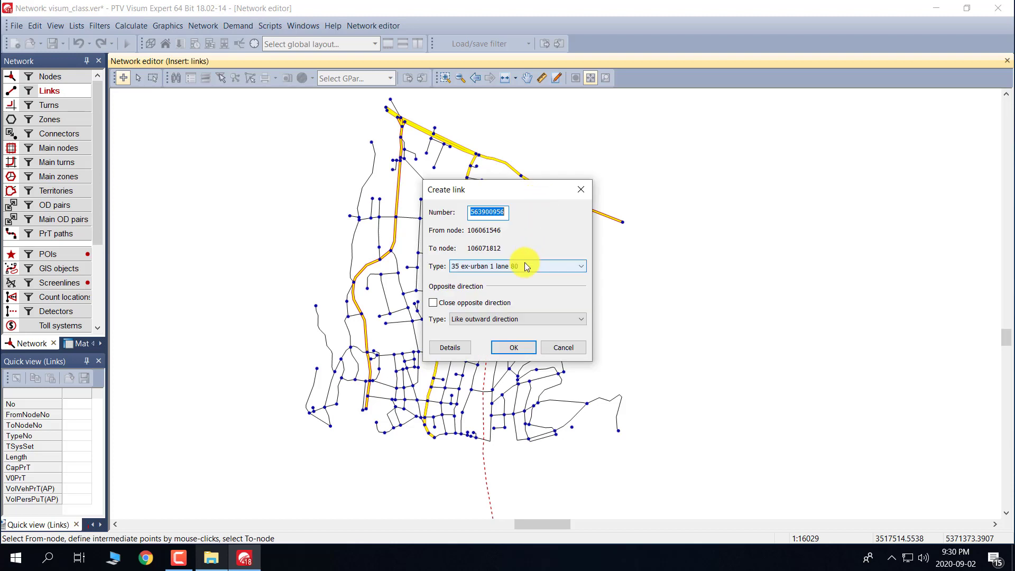
{"action": "left_click", "coordinate": [508, 348]}
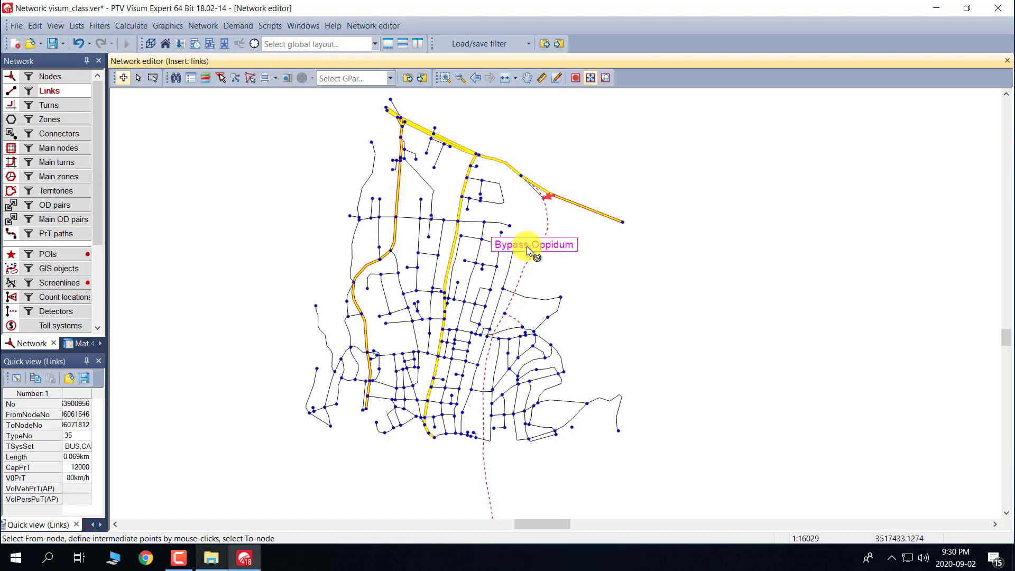
{"action": "left_click", "coordinate": [545, 198]}
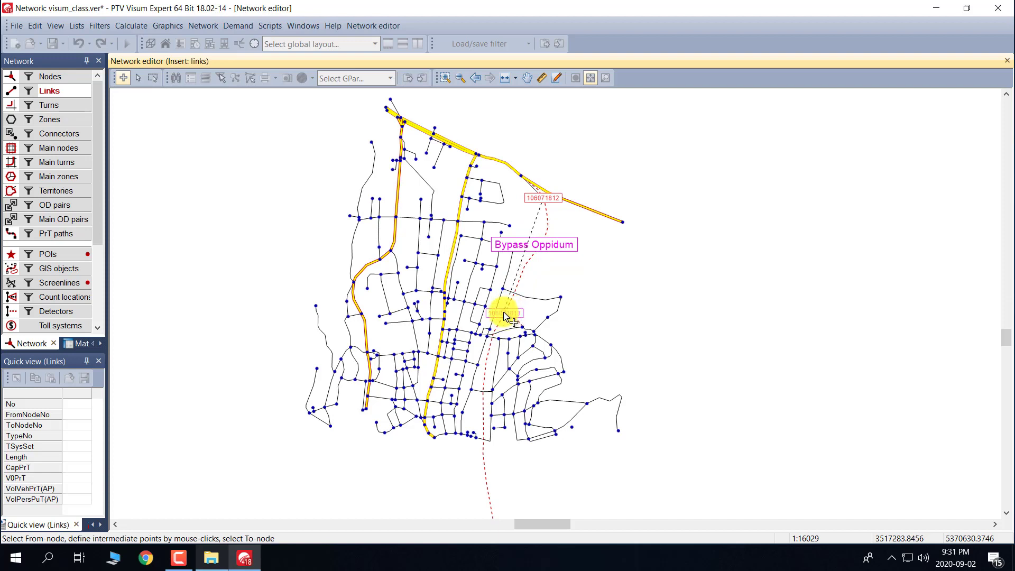
{"action": "left_click", "coordinate": [504, 318]}
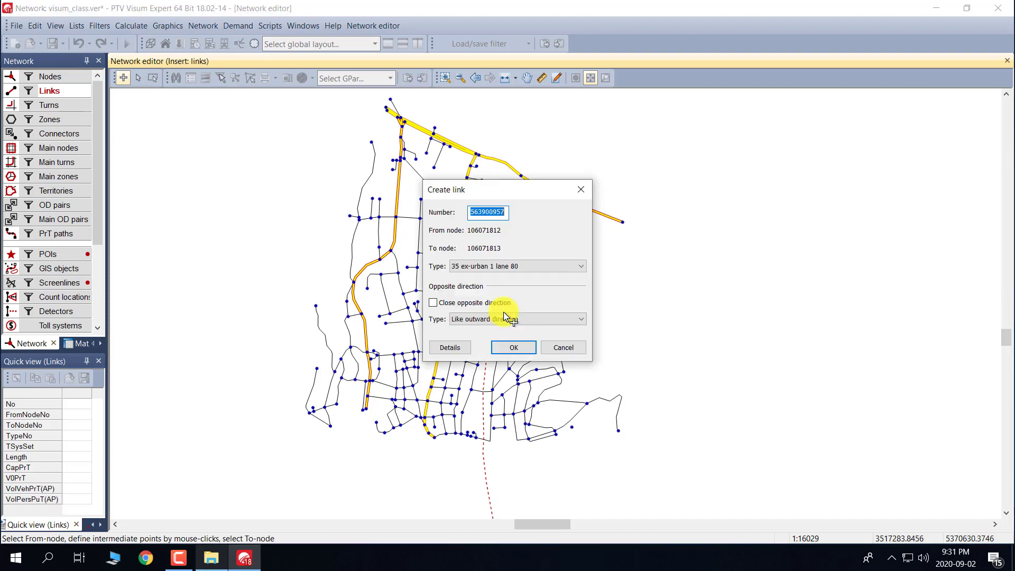
{"action": "left_click", "coordinate": [512, 349]}
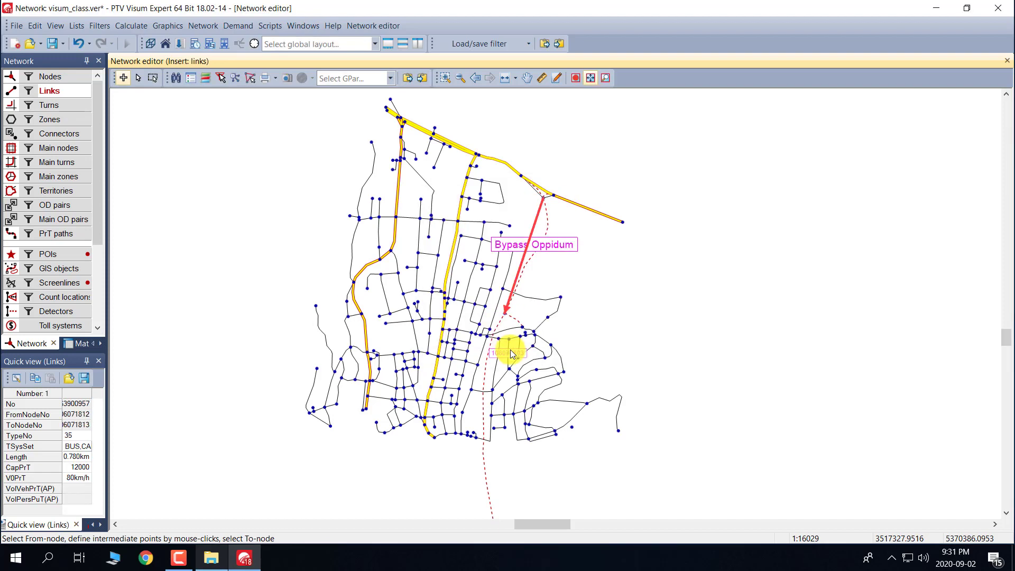
Create a type 35 ex-urban 1 lane 80 link from mid-route bypass node 106071813 to the nearby branch node 106071807.
{"action": "left_click", "coordinate": [506, 317]}
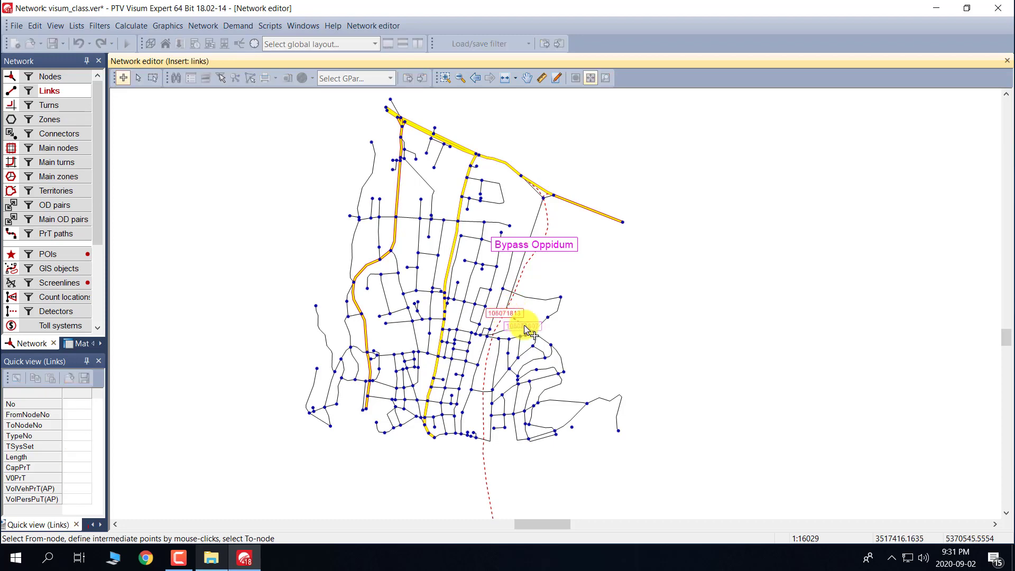
{"action": "left_click", "coordinate": [525, 328]}
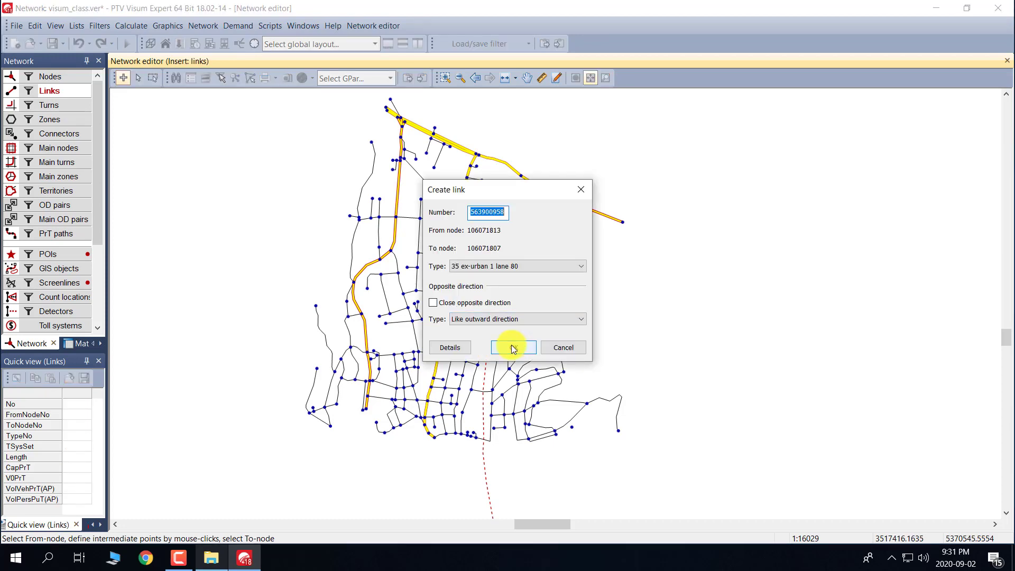
{"action": "left_click", "coordinate": [512, 344]}
Create a type 35 ex-urban 1 lane 80 link from mid-route bypass node 106071813 to southern node 106062379, and return to edit mode.
{"action": "scroll", "coordinate": [512, 345], "scroll_direction": "up", "scroll_amount": 3}
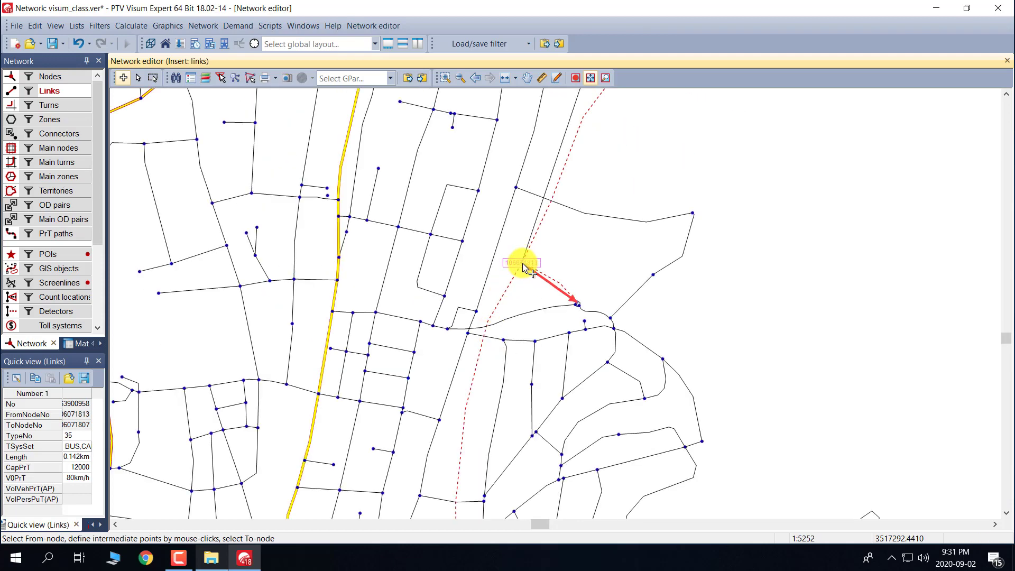
{"action": "scroll", "coordinate": [525, 267], "scroll_direction": "down", "scroll_amount": 1}
{"action": "left_click_drag", "start_coordinate": [508, 277], "coordinate": [602, 153]}
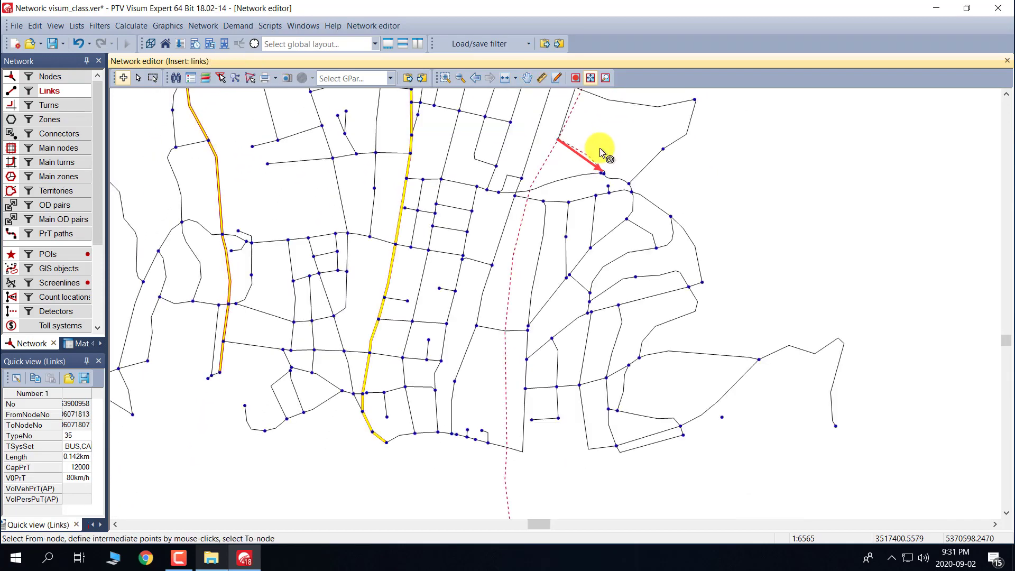
{"action": "left_click", "coordinate": [558, 140]}
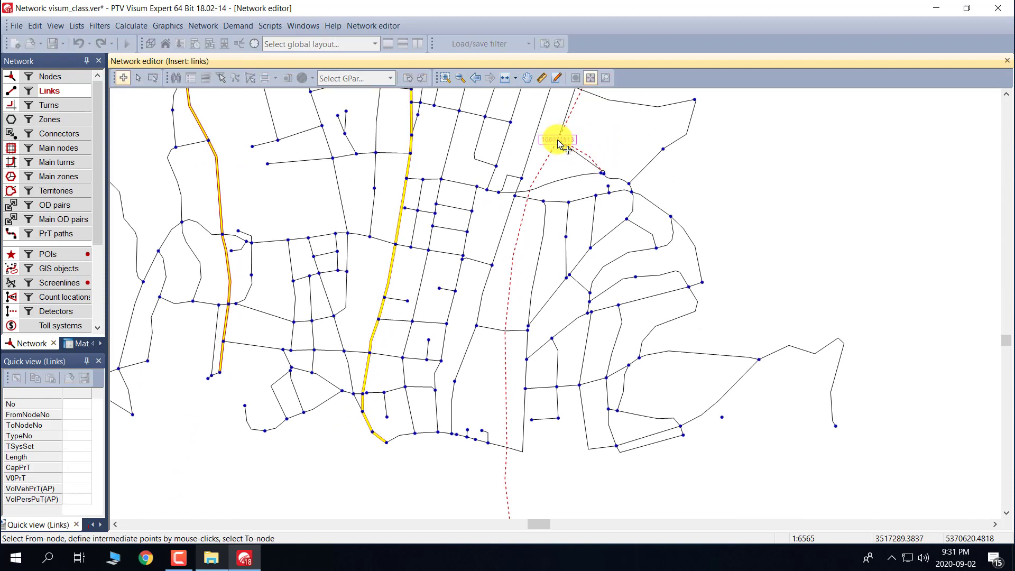
{"action": "left_click", "coordinate": [489, 445]}
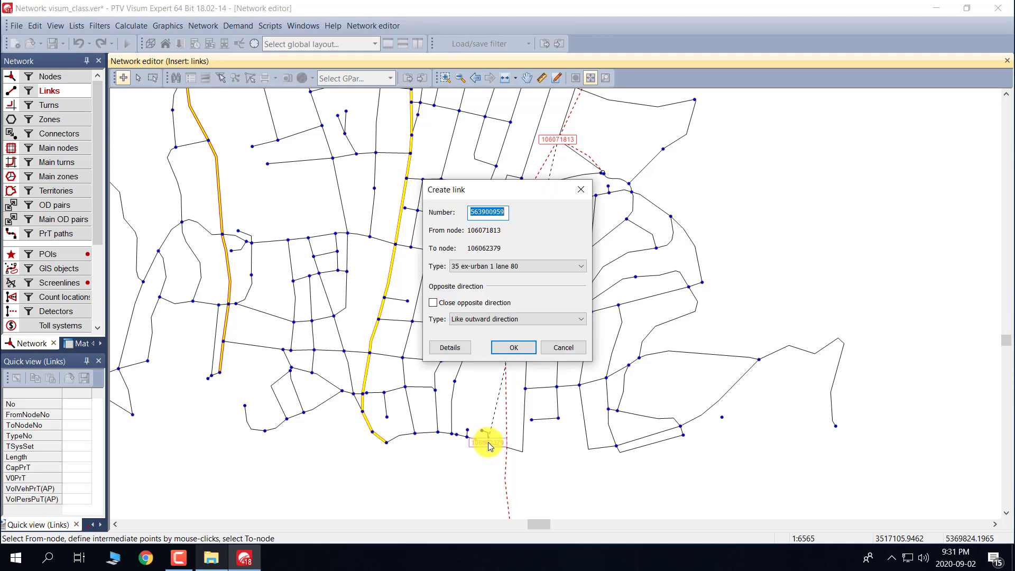
{"action": "left_click", "coordinate": [511, 348]}
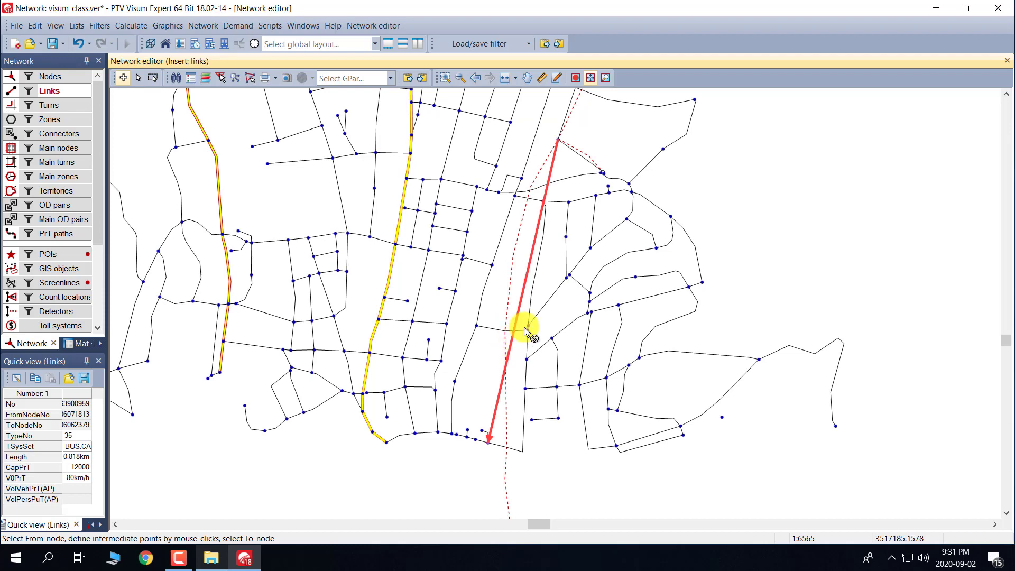
{"action": "left_click", "coordinate": [138, 77]}
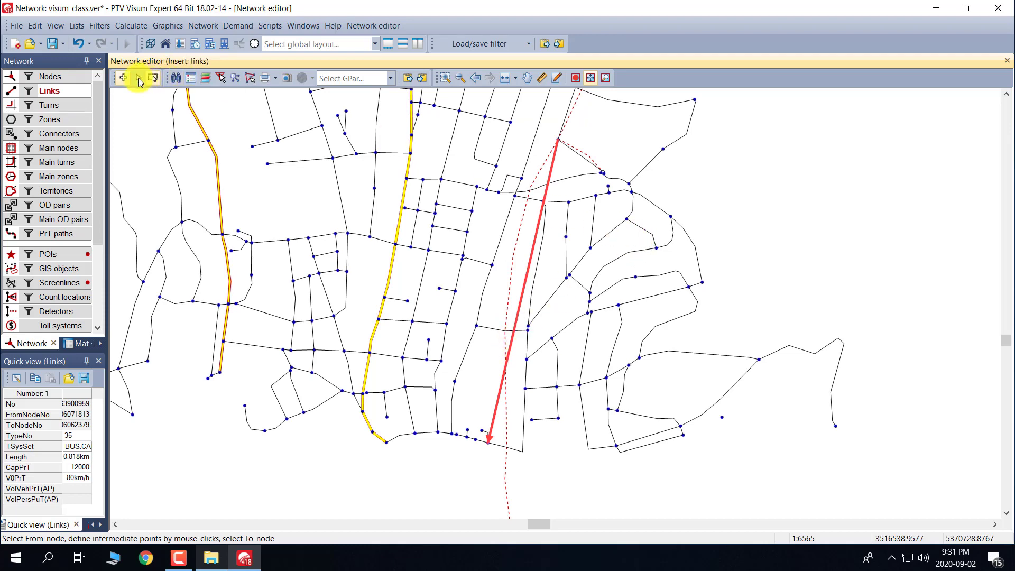
Switch to File Explorer and go back to the parent New folder to find the class.shp shapefile.
{"action": "scroll", "coordinate": [459, 228], "scroll_direction": "down", "scroll_amount": 6}
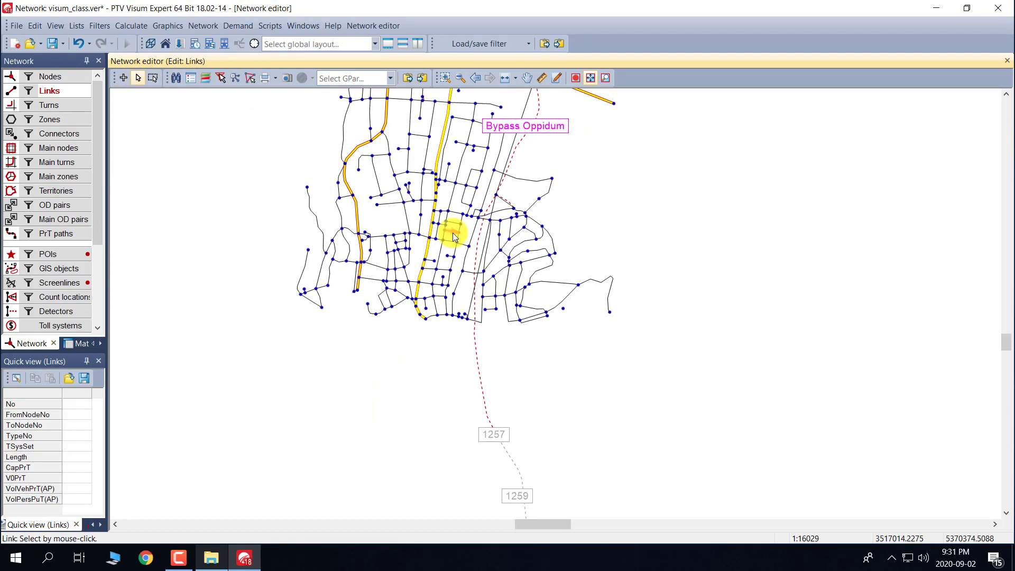
{"action": "left_click_drag", "start_coordinate": [522, 198], "coordinate": [476, 286]}
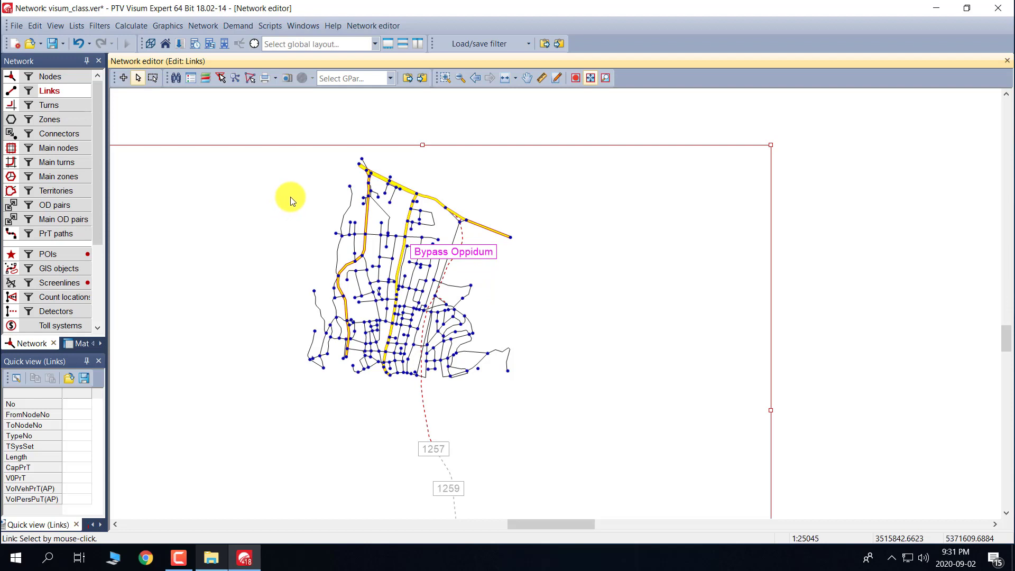
{"action": "left_click", "coordinate": [211, 557]}
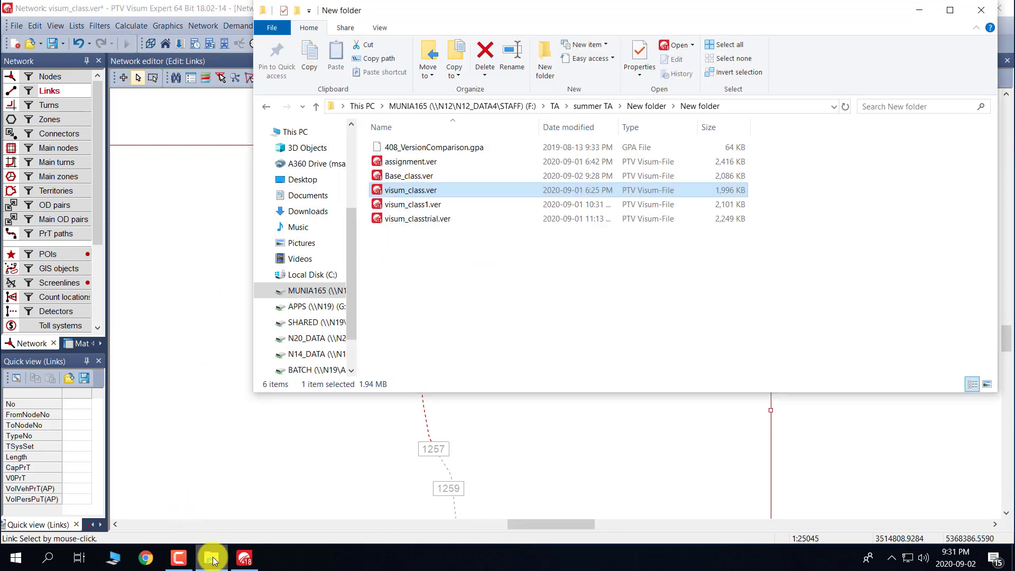
{"action": "left_click", "coordinate": [265, 109]}
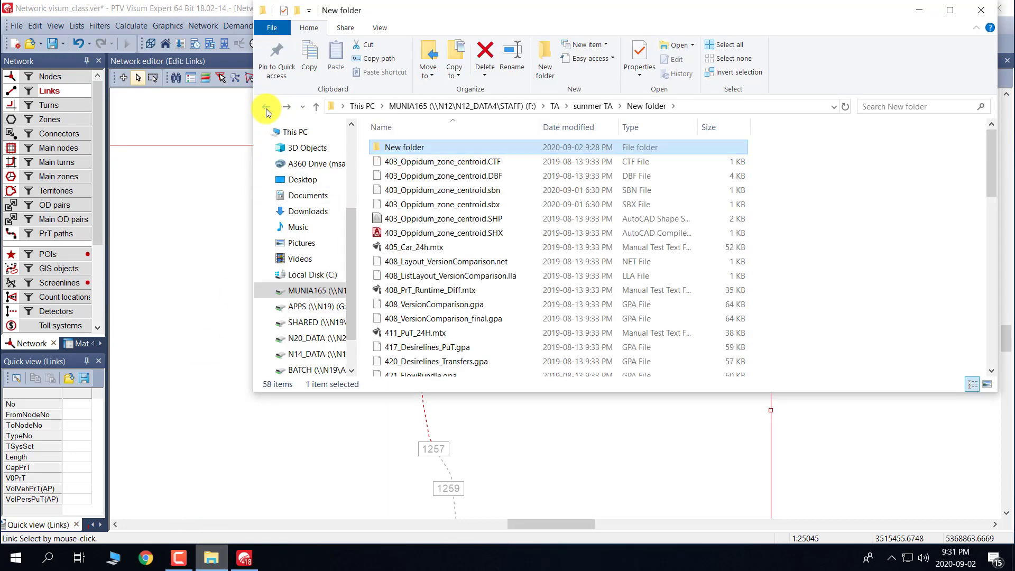
{"action": "scroll", "coordinate": [473, 258], "scroll_direction": "down", "scroll_amount": 7}
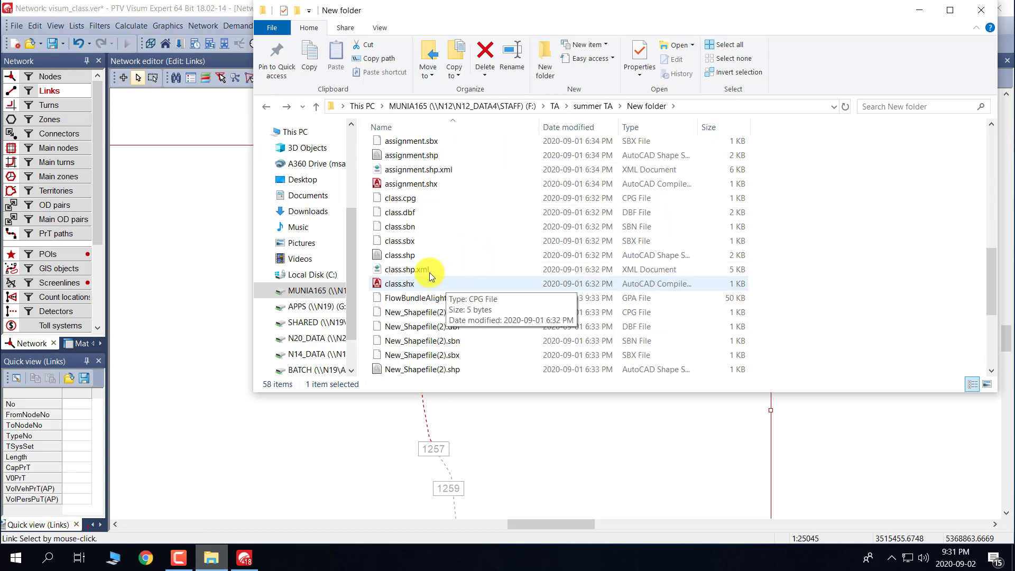
{"action": "left_click_drag", "start_coordinate": [414, 256], "coordinate": [230, 312]}
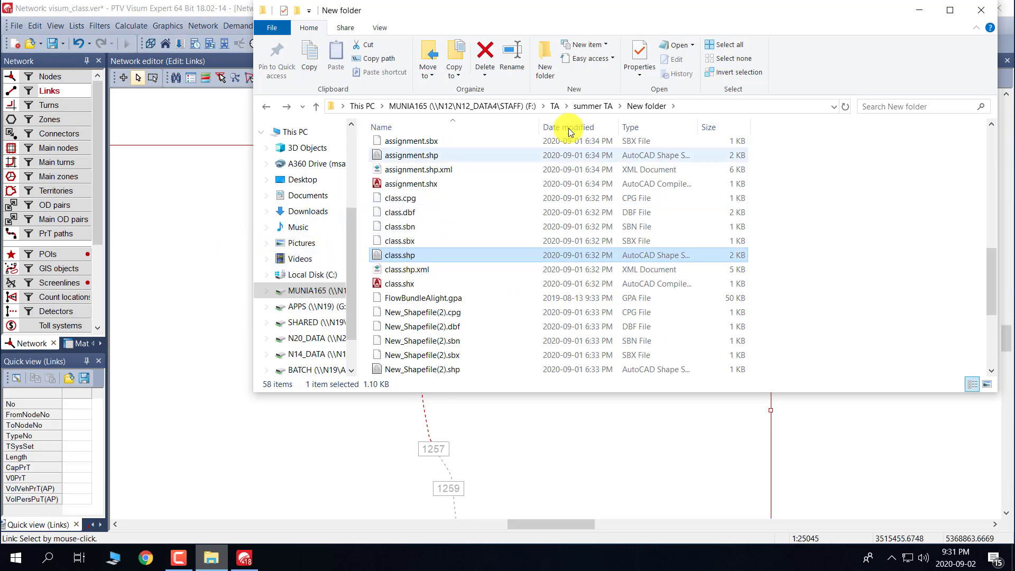
{"action": "left_click", "coordinate": [919, 14]}
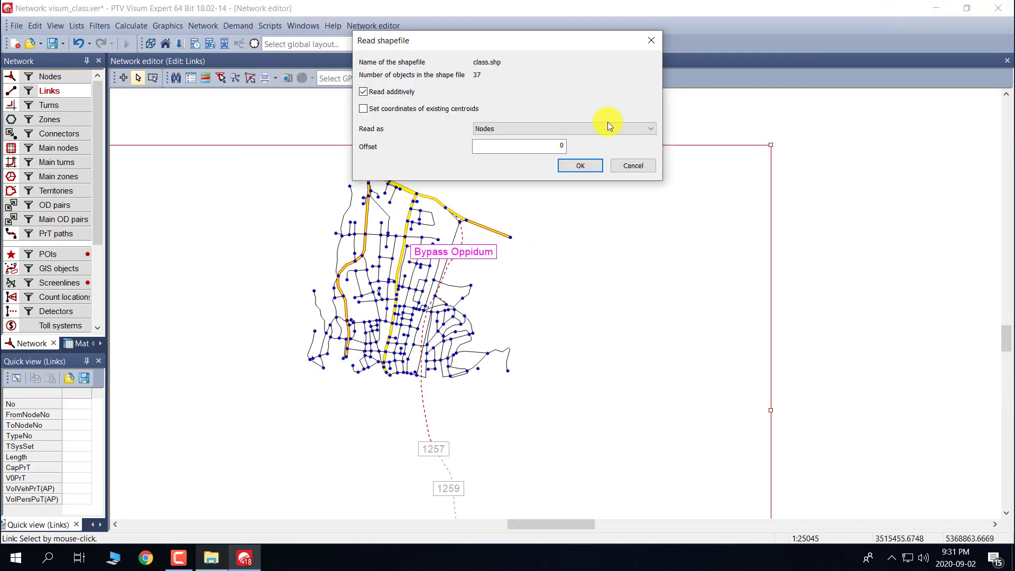
{"action": "left_click", "coordinate": [547, 129]}
{"action": "left_click", "coordinate": [498, 150]}
{"action": "left_click", "coordinate": [587, 166]}
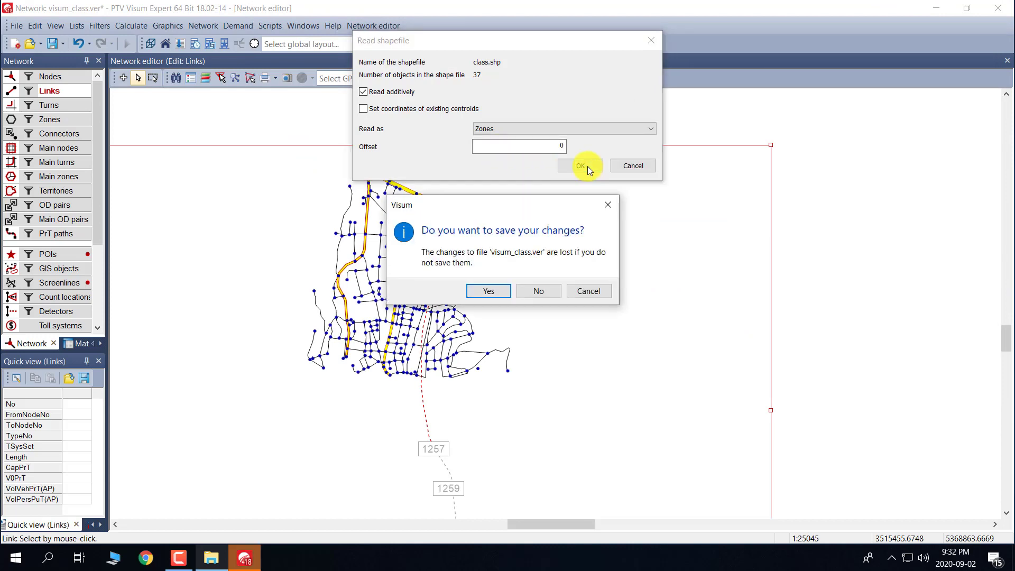
{"action": "left_click", "coordinate": [593, 293]}
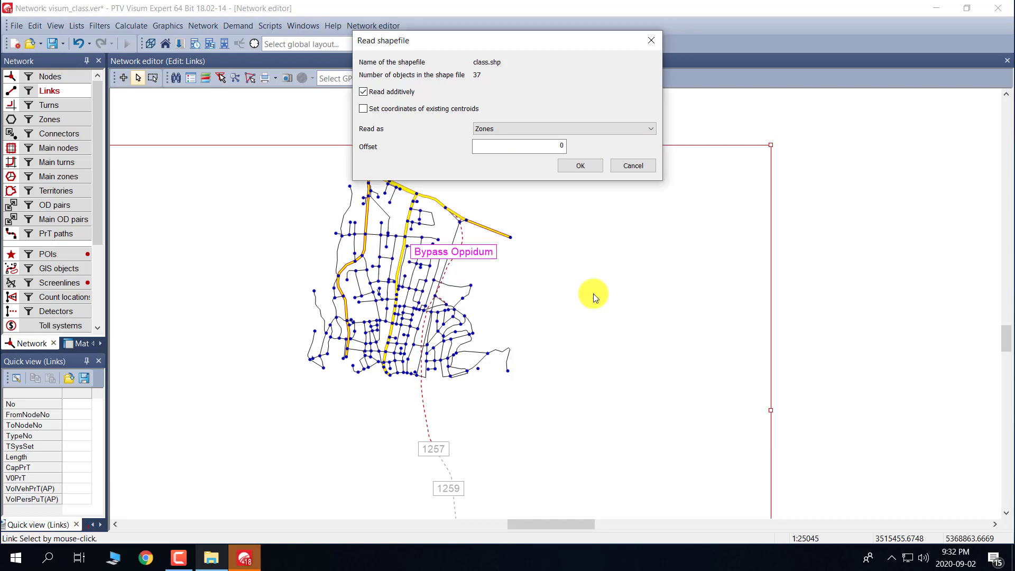
{"action": "left_click", "coordinate": [636, 167]}
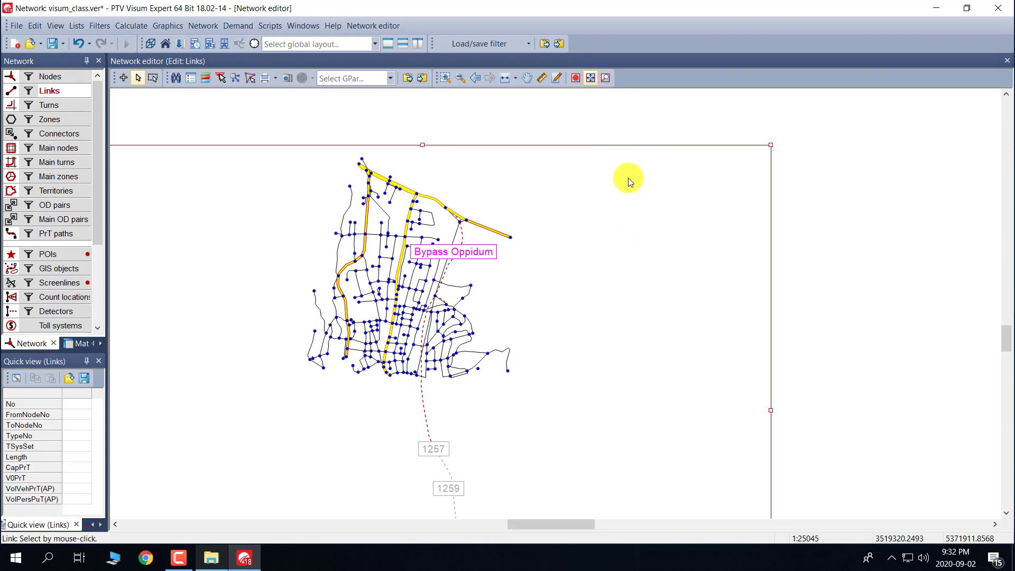
Save the network as a new version file named visum_classnew.ver in the same folder.
{"action": "left_click", "coordinate": [13, 28]}
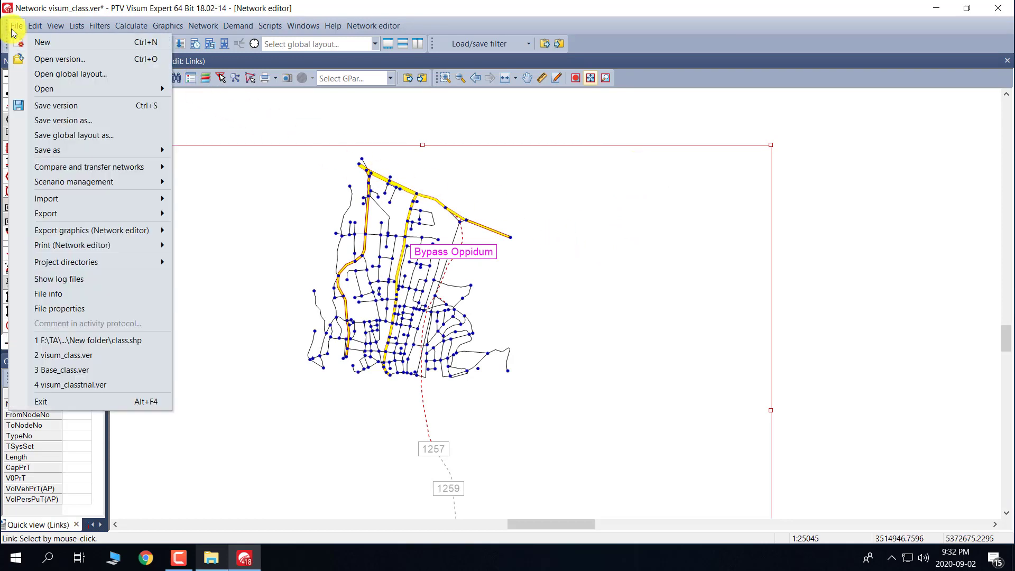
{"action": "left_click", "coordinate": [73, 120]}
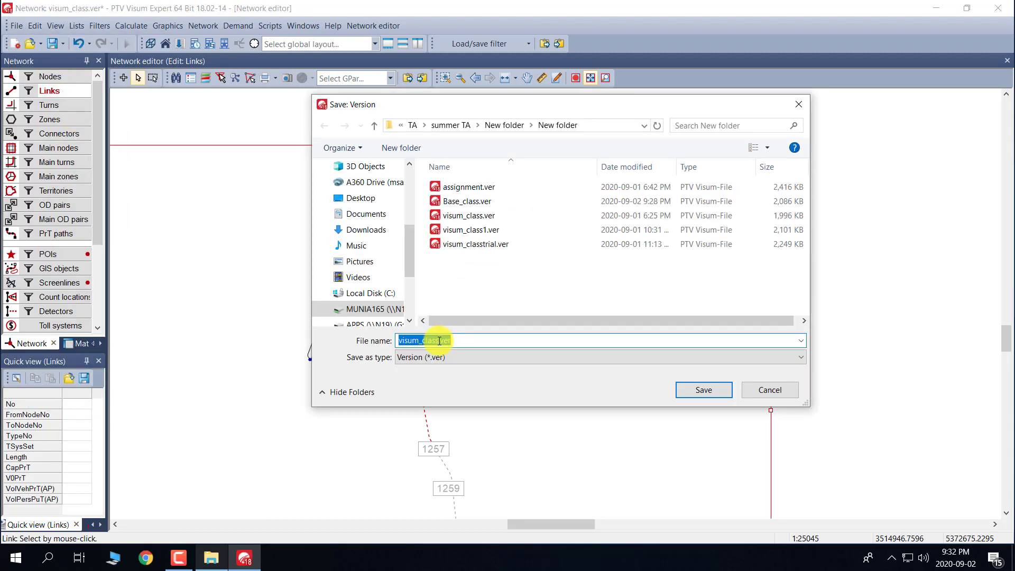
{"action": "left_click", "coordinate": [438, 339]}
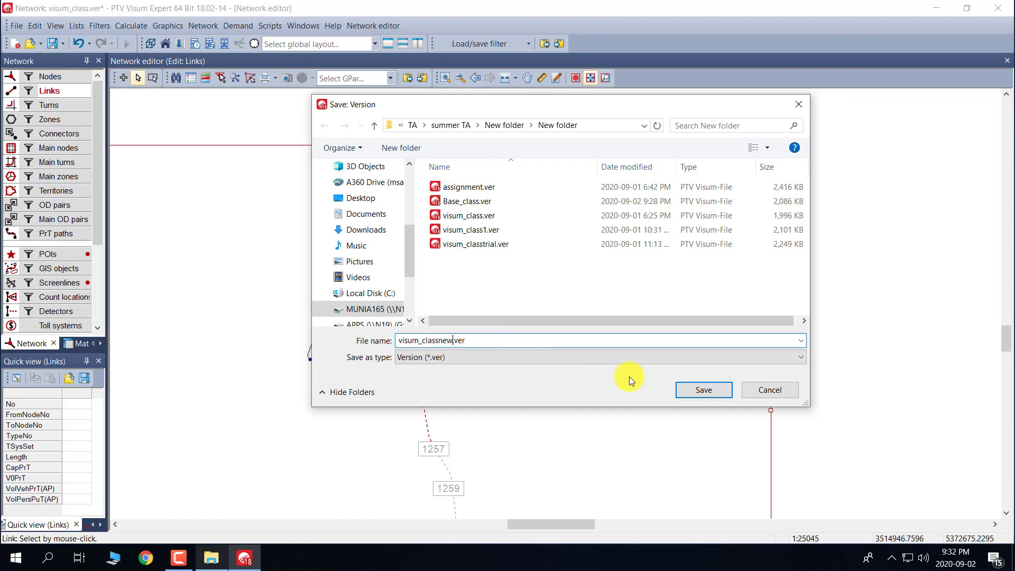
{"action": "type", "text": "new"}
{"action": "left_click", "coordinate": [705, 391]}
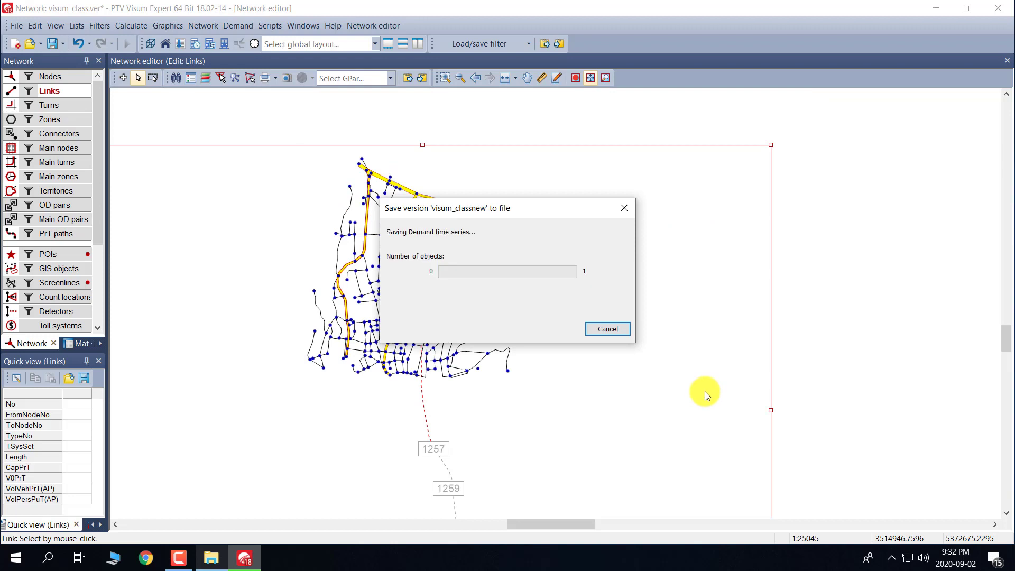
Load class.shp from File Explorer into the PTV Visum network additively as Zones, accepting the proposed attribute mapping.
{"action": "left_click", "coordinate": [211, 558]}
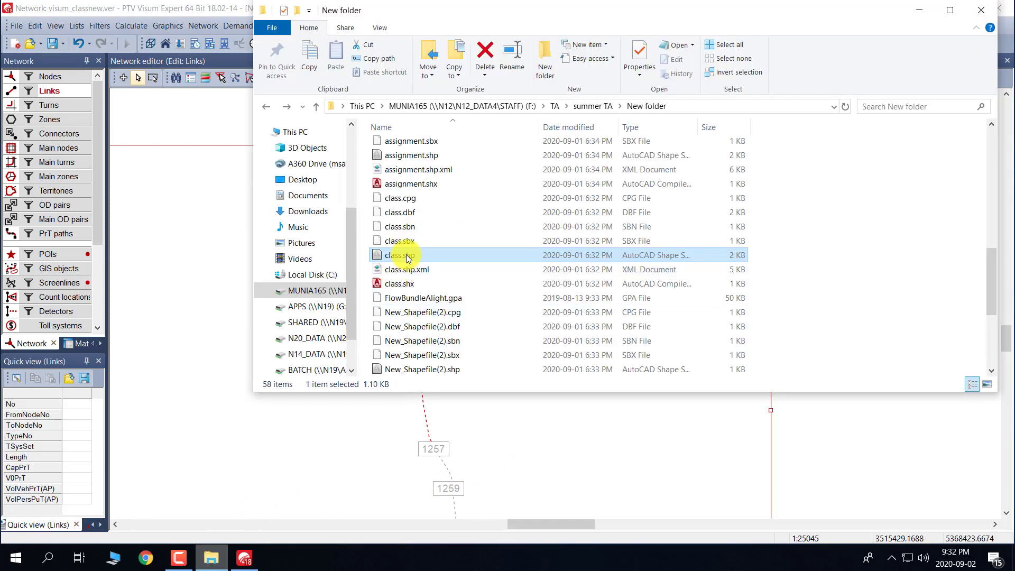
{"action": "left_click_drag", "start_coordinate": [402, 255], "coordinate": [207, 323]}
{"action": "left_click", "coordinate": [919, 11]}
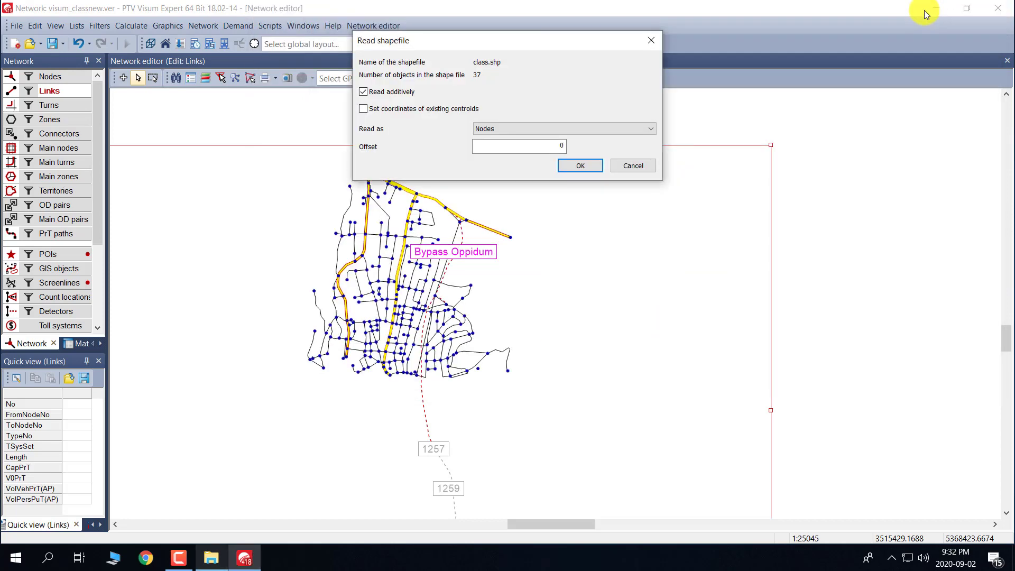
{"action": "left_click", "coordinate": [547, 127]}
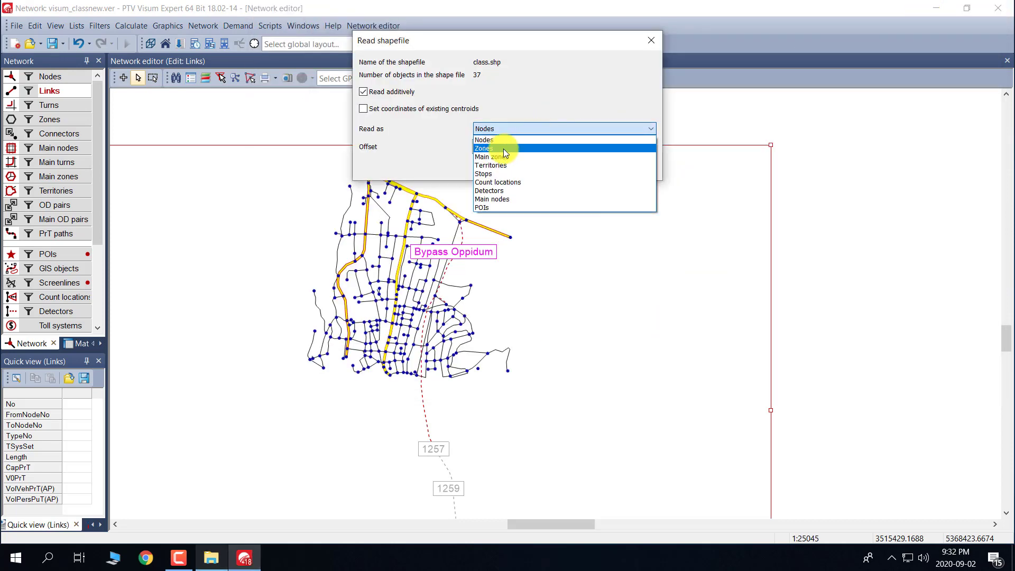
{"action": "left_click", "coordinate": [503, 148]}
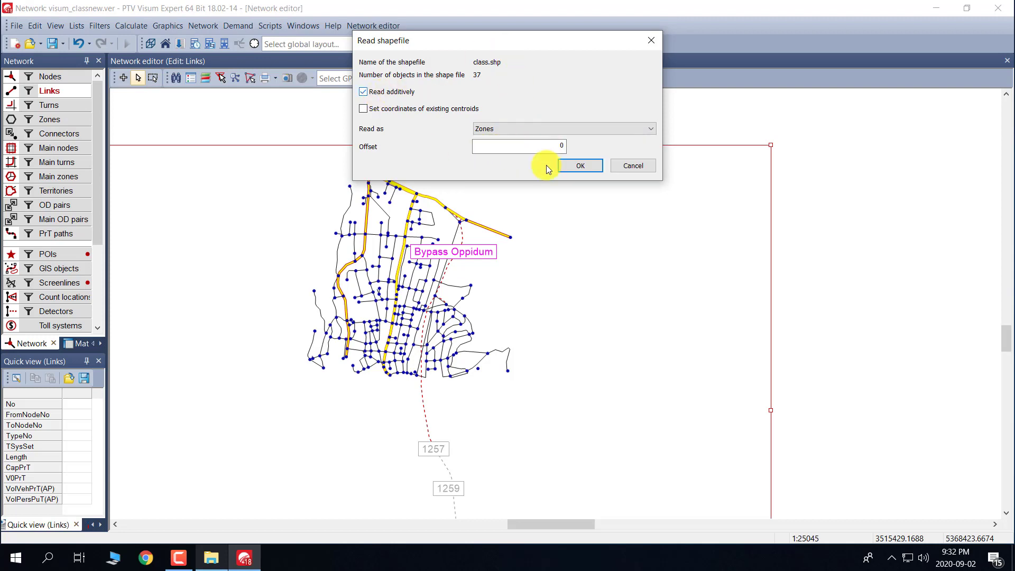
{"action": "left_click", "coordinate": [581, 167]}
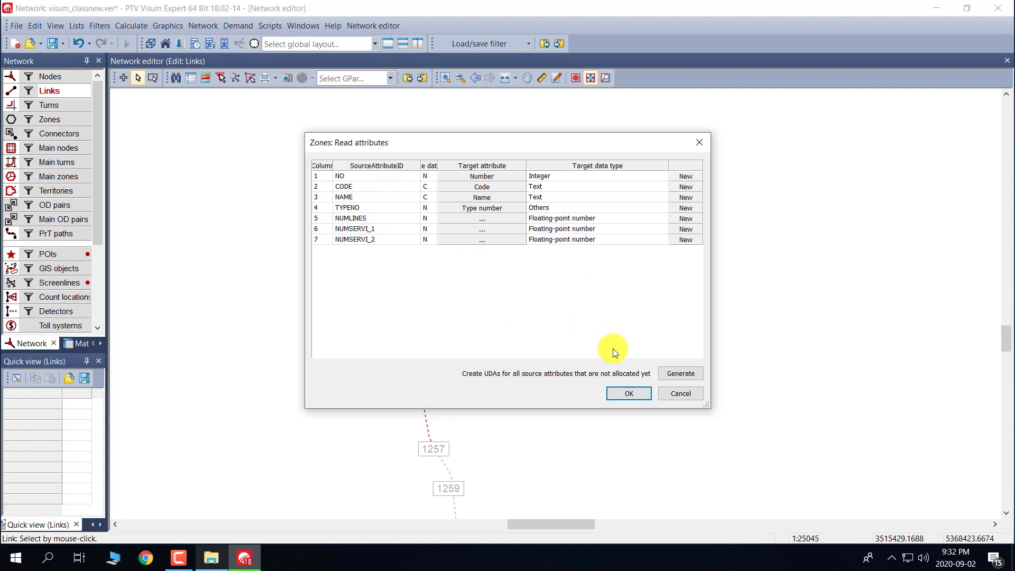
{"action": "left_click", "coordinate": [630, 394]}
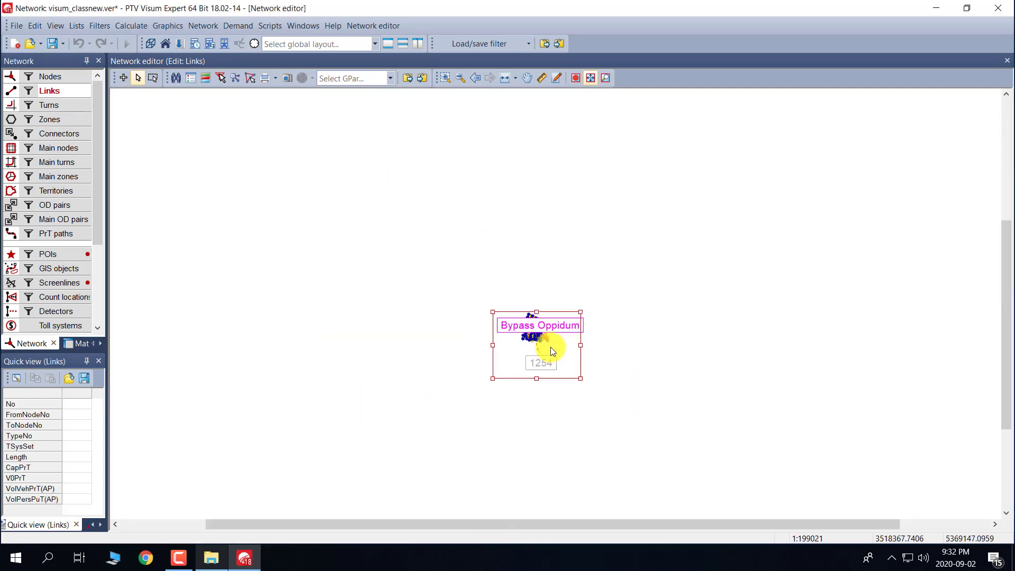
{"action": "scroll", "coordinate": [548, 343], "scroll_direction": "up", "scroll_amount": 10}
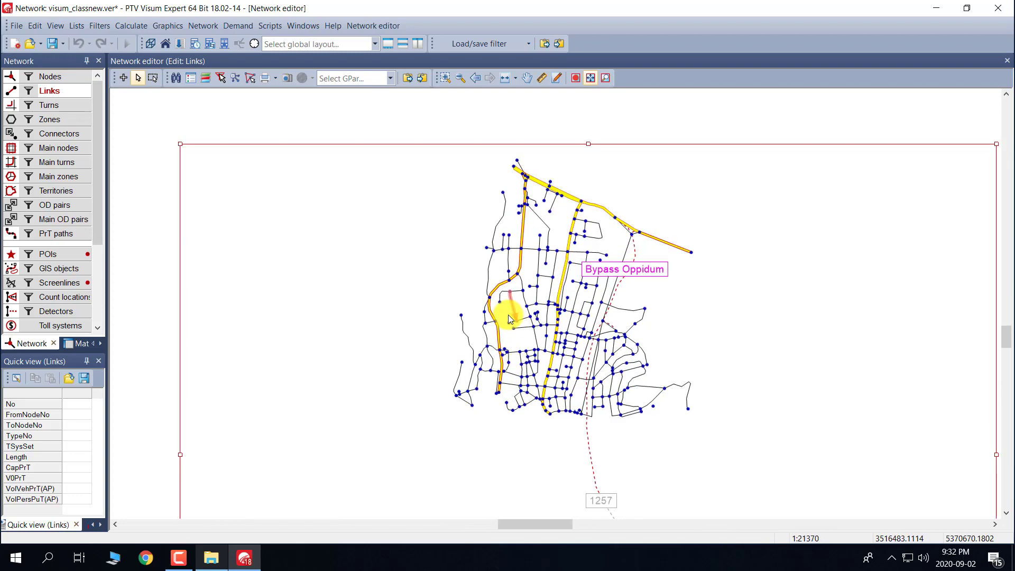
Display the imported zones in the network view around the town area.
{"action": "scroll", "coordinate": [508, 315], "scroll_direction": "up", "scroll_amount": 3}
{"action": "left_click_drag", "start_coordinate": [716, 284], "coordinate": [591, 291]}
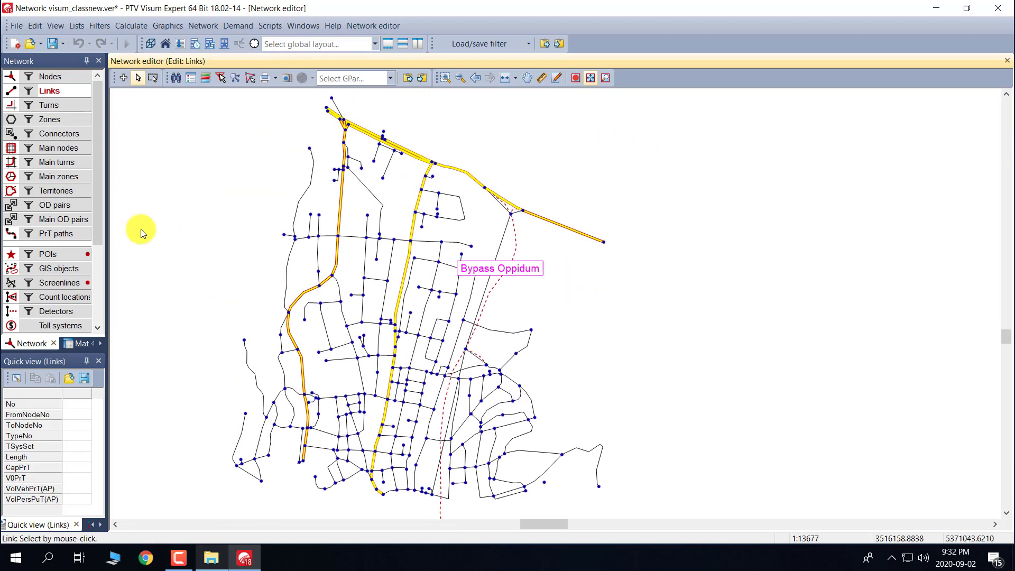
{"action": "left_click", "coordinate": [12, 120]}
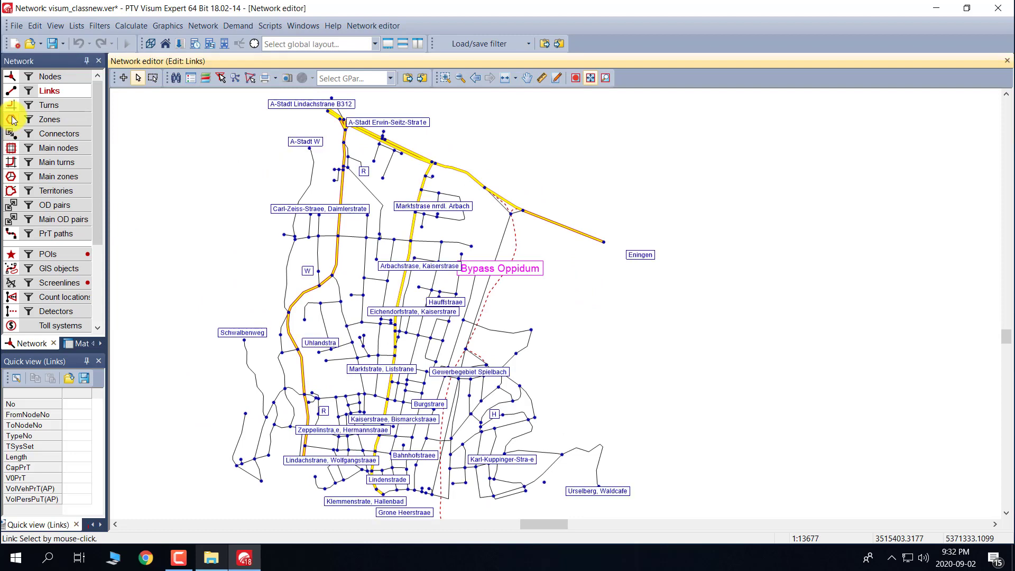
Generate type 9 PrT connectors for the active zones, with a maximum total of 1 per zone.
{"action": "right_click", "coordinate": [62, 137]}
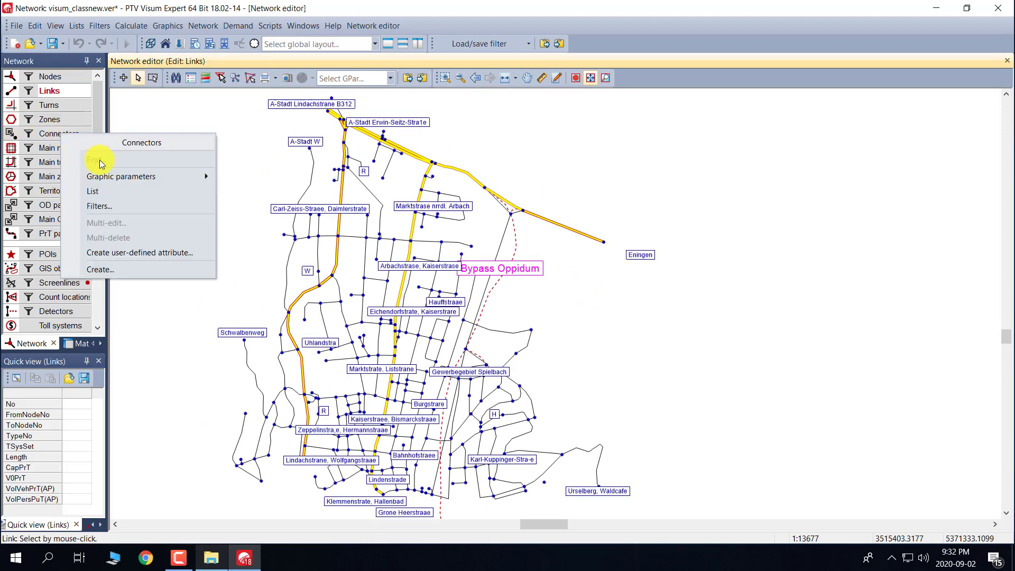
{"action": "left_click", "coordinate": [112, 270]}
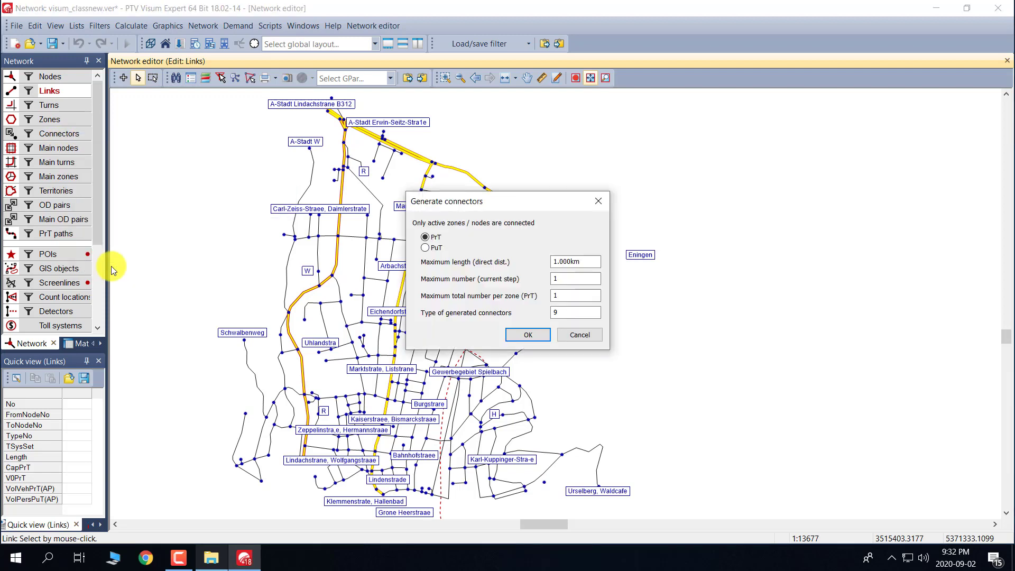
{"action": "double_click", "coordinate": [579, 263]}
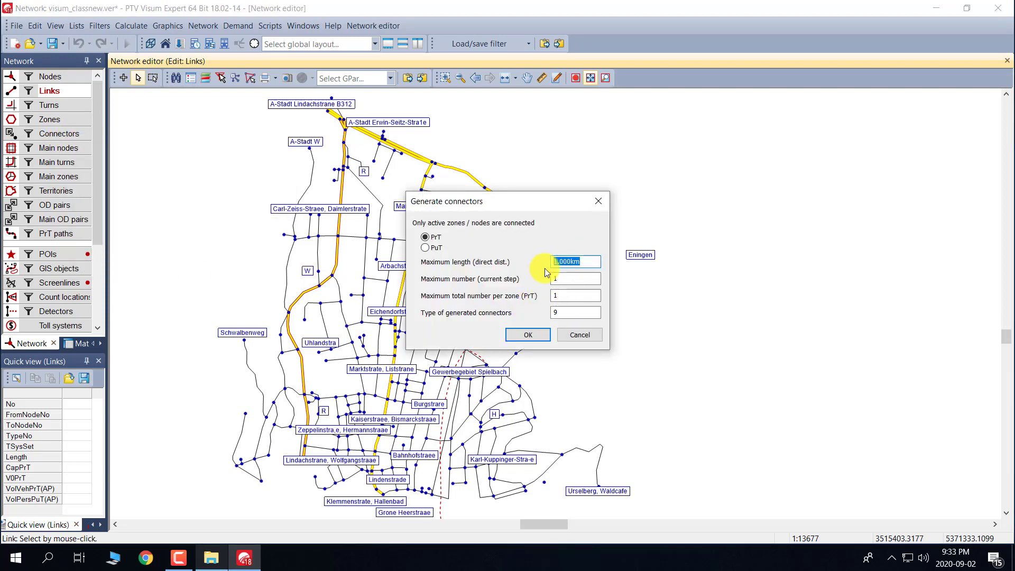
{"action": "left_click", "coordinate": [529, 335]}
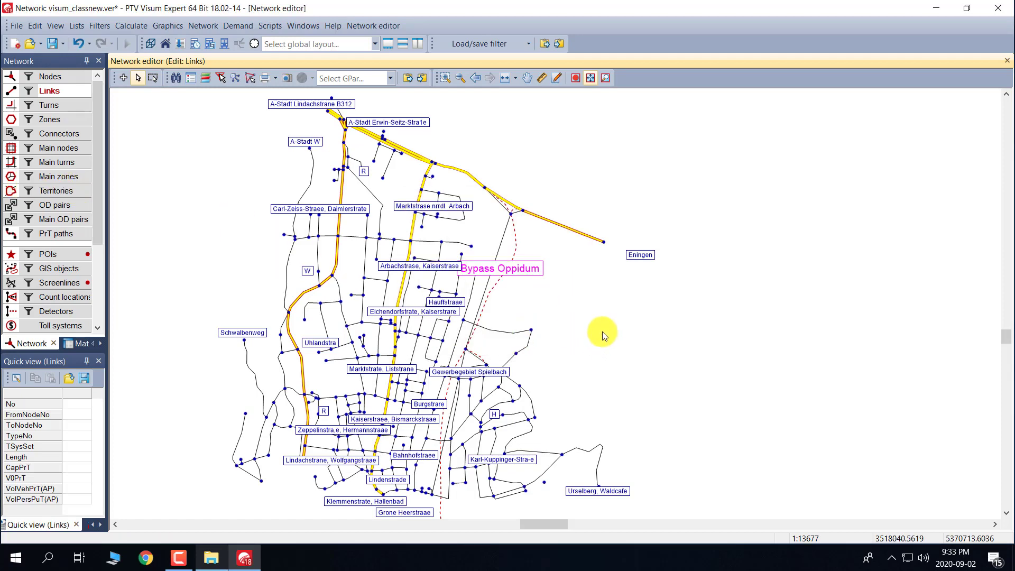
Create a demand segment with code C_24h and name Car, assigned to mode C Car.
{"action": "left_click", "coordinate": [238, 27]}
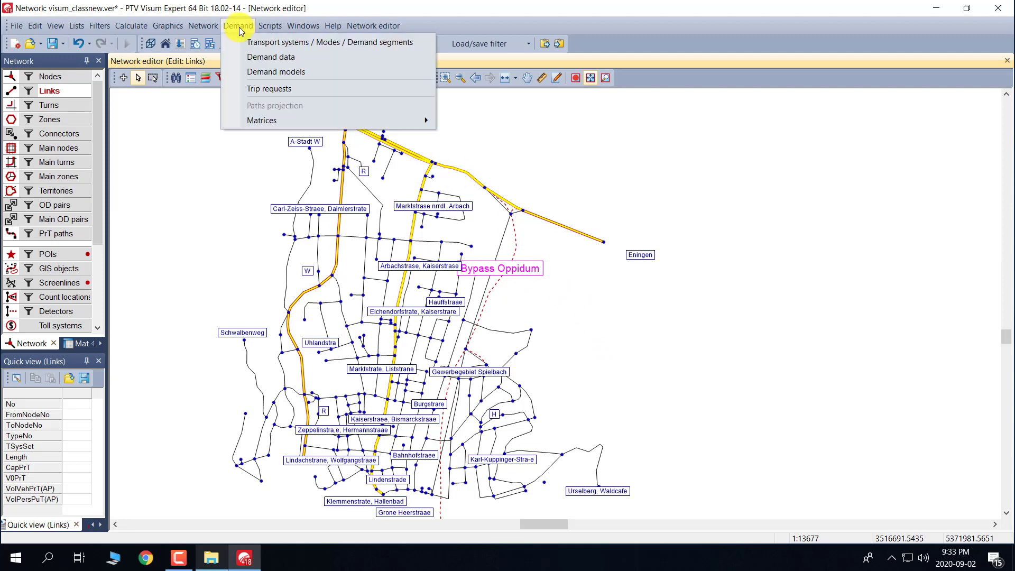
{"action": "left_click", "coordinate": [263, 45]}
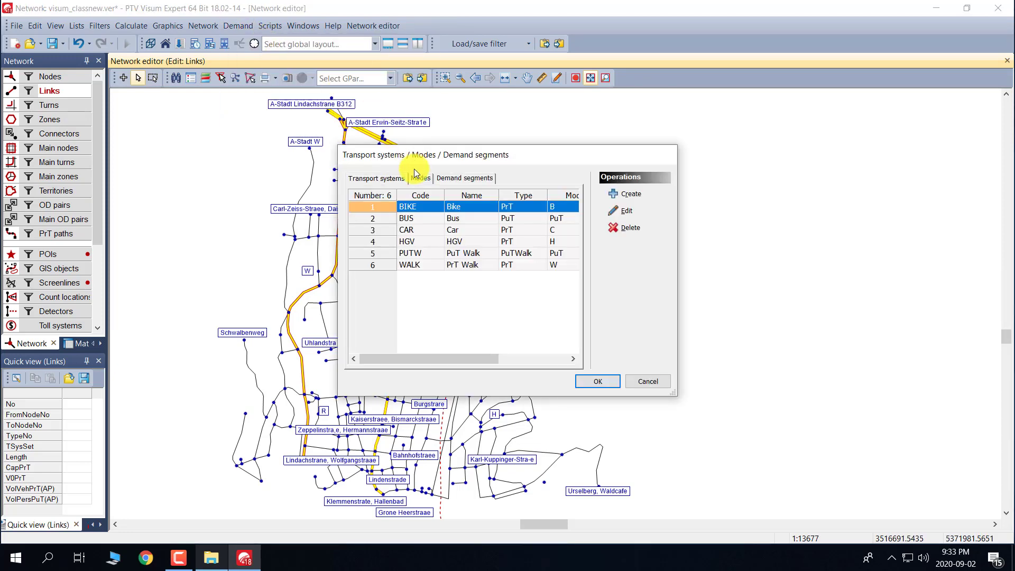
{"action": "left_click", "coordinate": [470, 181]}
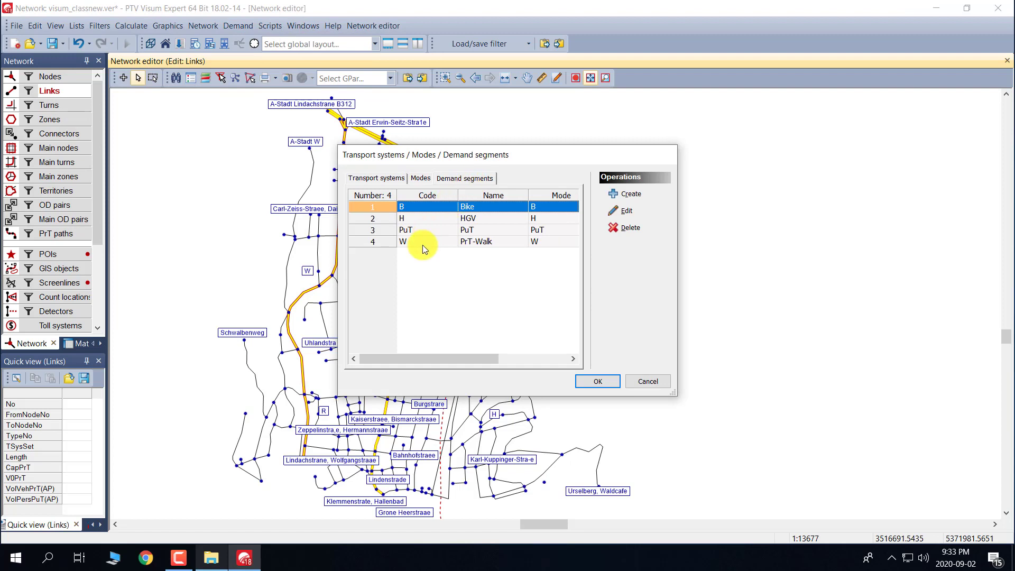
{"action": "left_click", "coordinate": [625, 196]}
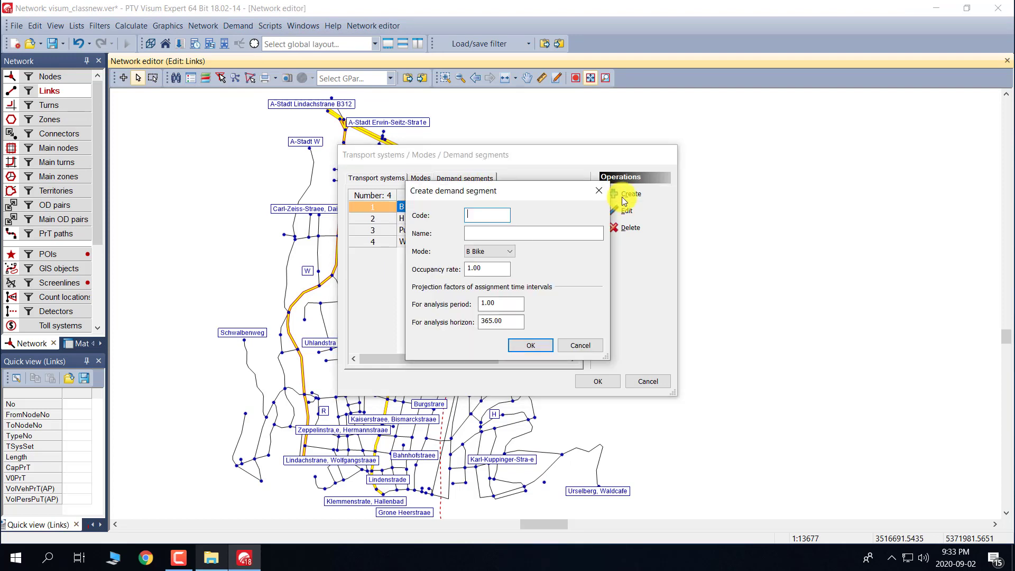
{"action": "type", "text": "C_"}
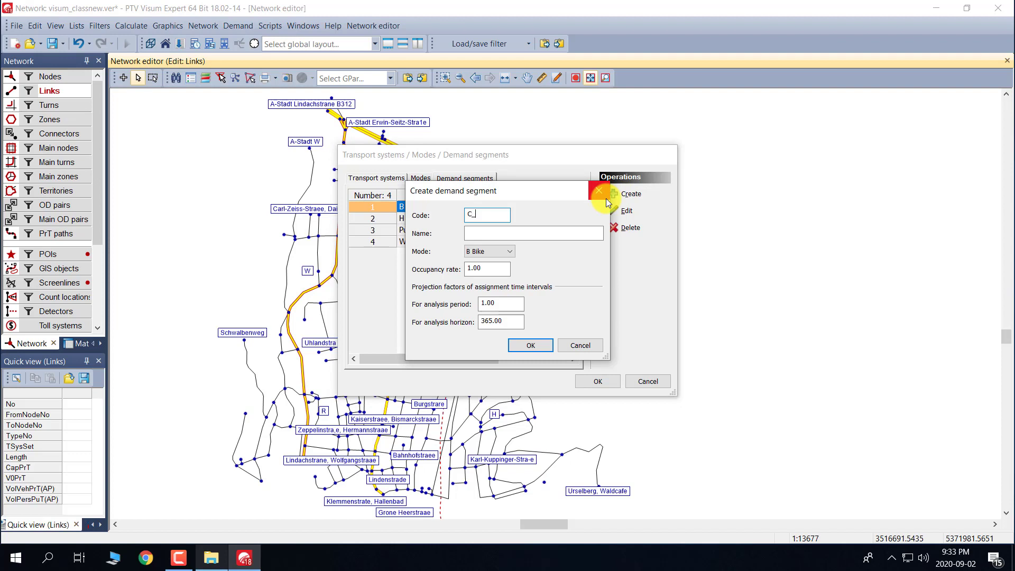
{"action": "type", "text": "24h"}
{"action": "key", "text": "Tab"}
{"action": "type", "text": "C"}
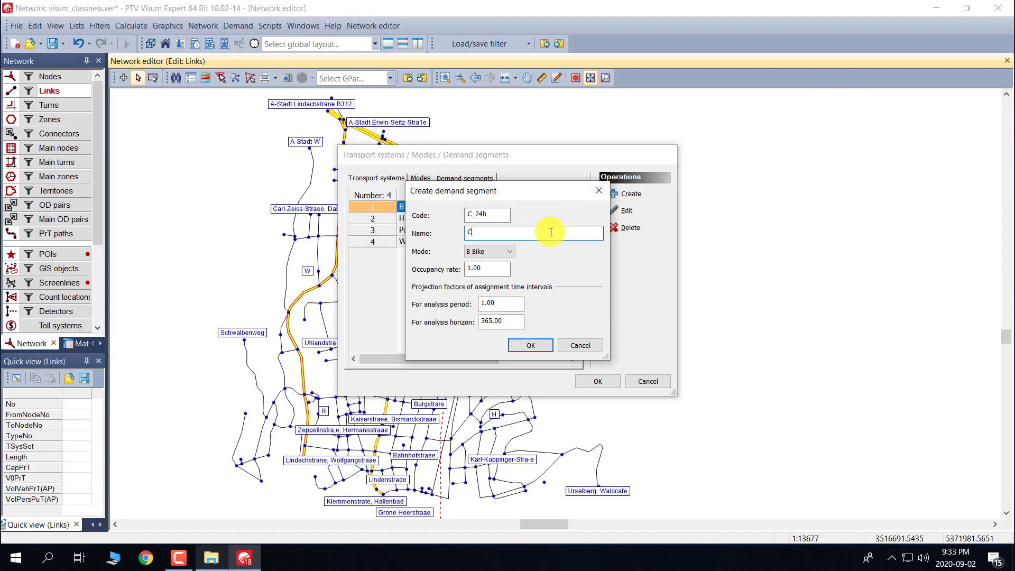
{"action": "type", "text": "ar"}
{"action": "left_click", "coordinate": [509, 251]}
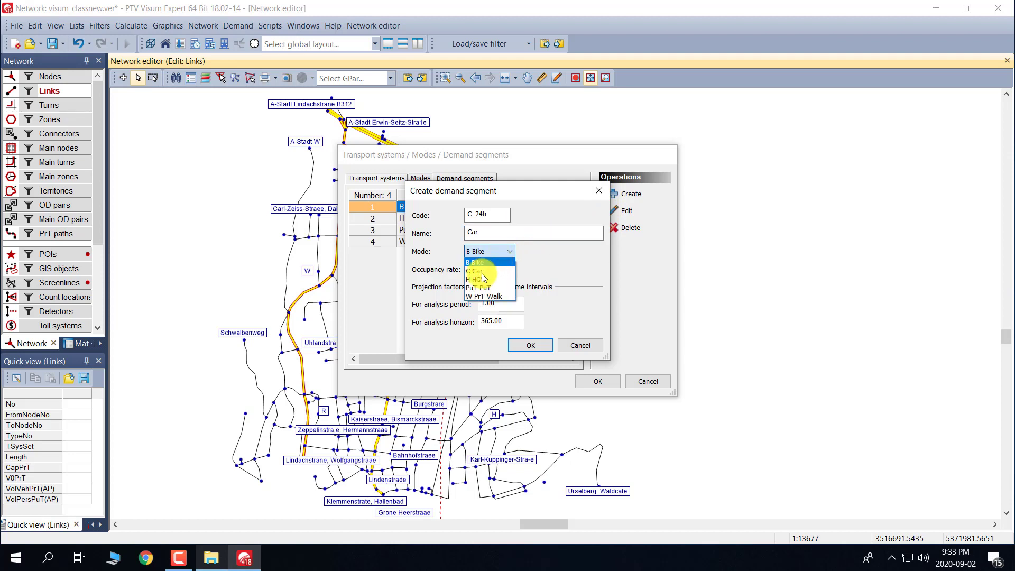
{"action": "left_click", "coordinate": [482, 272]}
{"action": "left_click", "coordinate": [534, 344]}
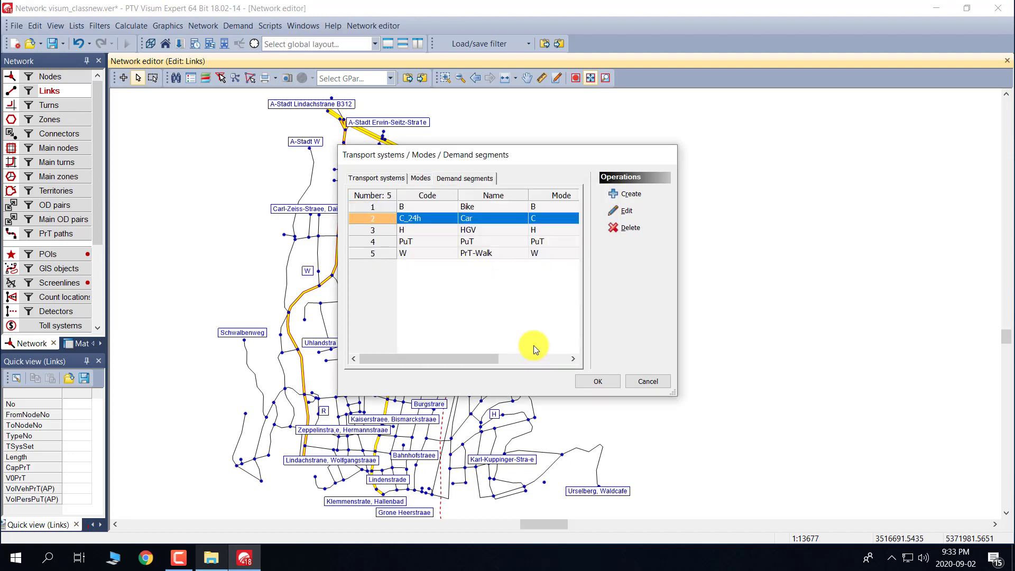
{"action": "left_click", "coordinate": [596, 380]}
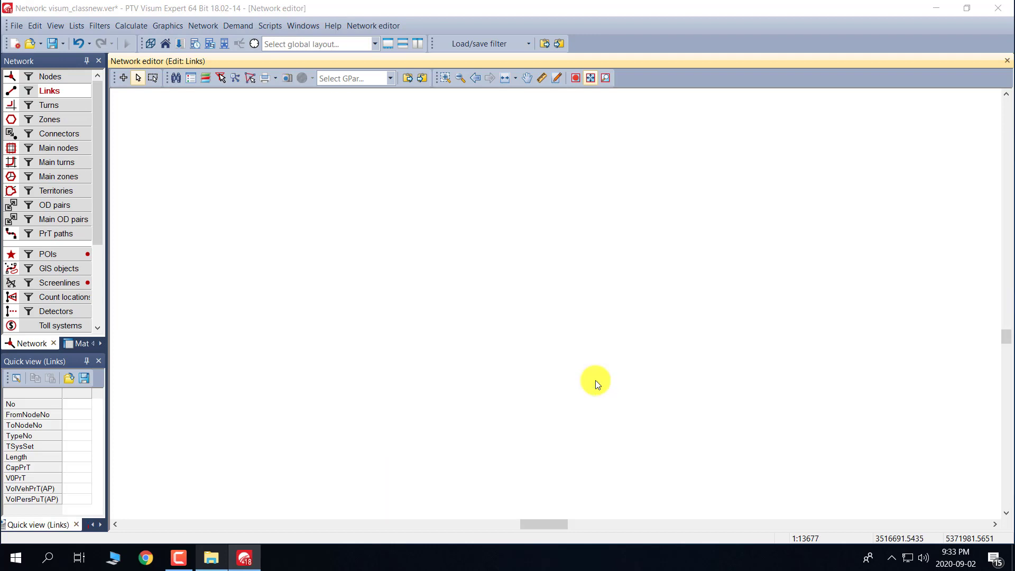
Add a Calculate PrT skim matrix procedure to the procedure sequence.
{"action": "left_click", "coordinate": [133, 26]}
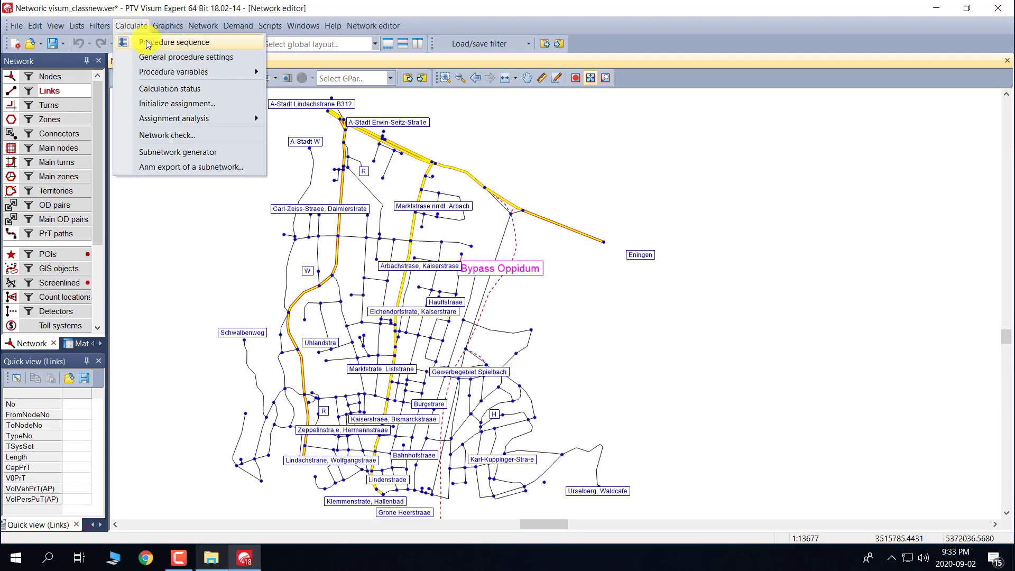
{"action": "left_click", "coordinate": [150, 46]}
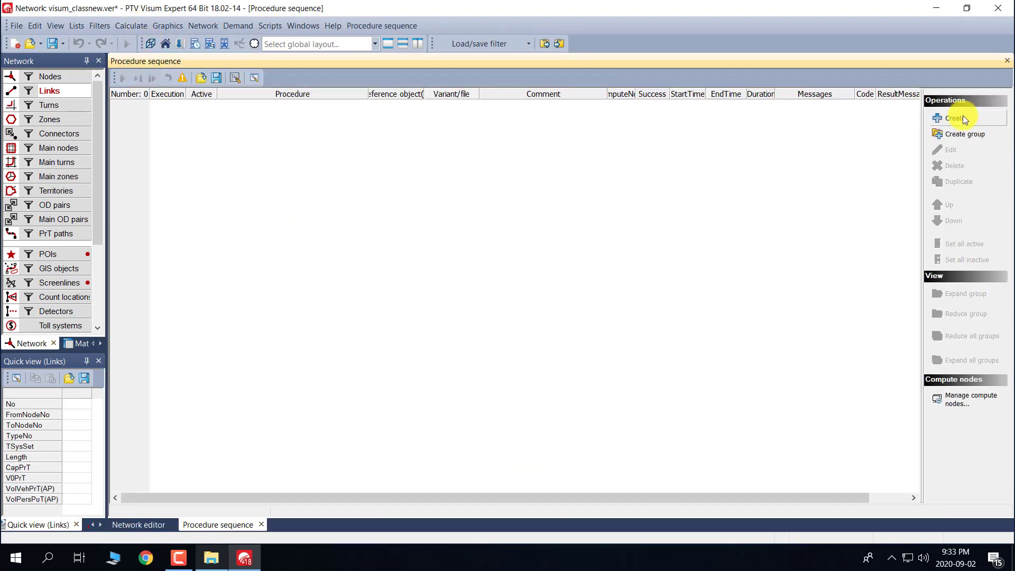
{"action": "left_click", "coordinate": [962, 118]}
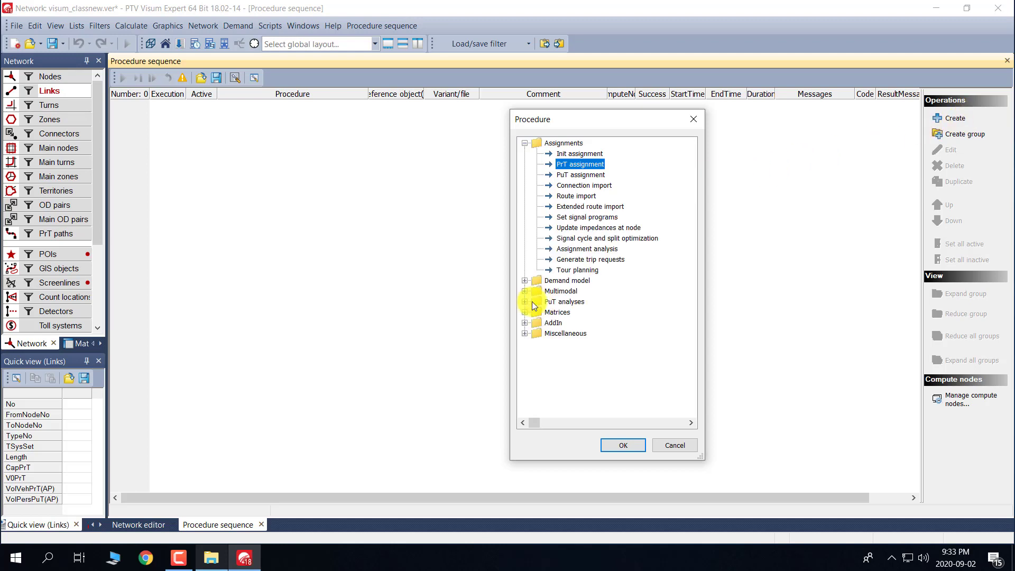
{"action": "left_click", "coordinate": [524, 282]}
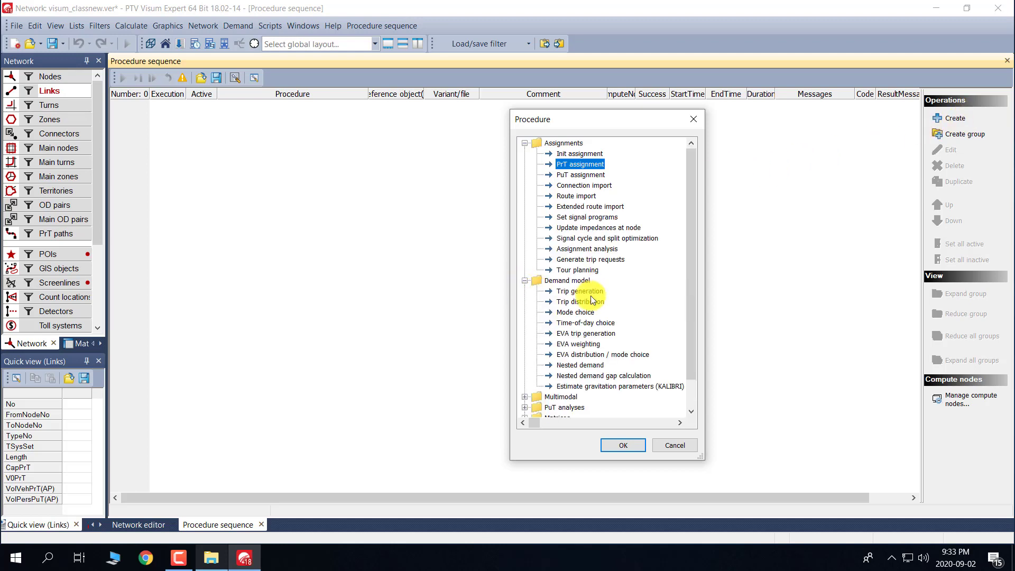
{"action": "left_click", "coordinate": [524, 280]}
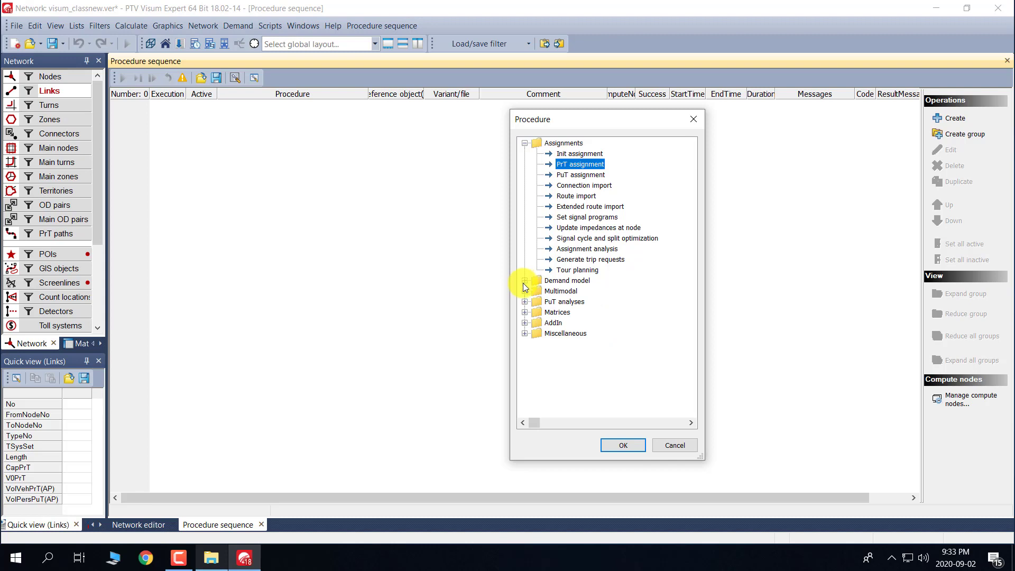
{"action": "left_click", "coordinate": [525, 313]}
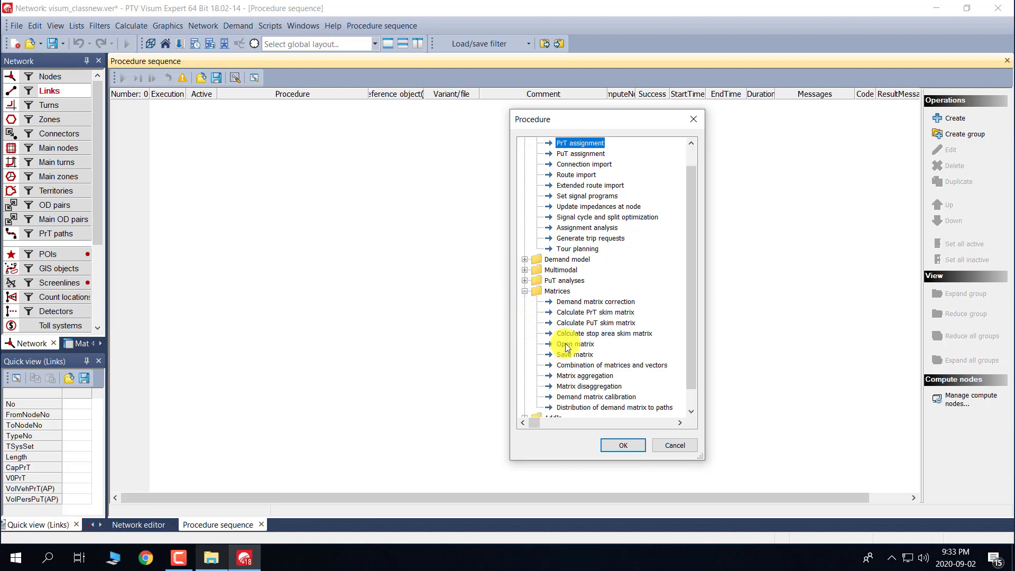
{"action": "left_click", "coordinate": [597, 312]}
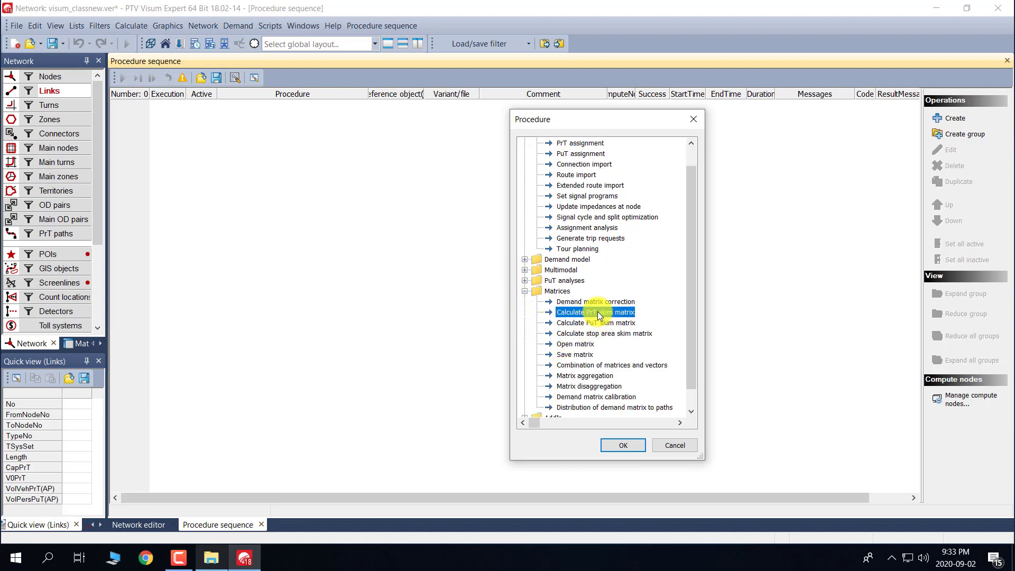
{"action": "left_click", "coordinate": [617, 445]}
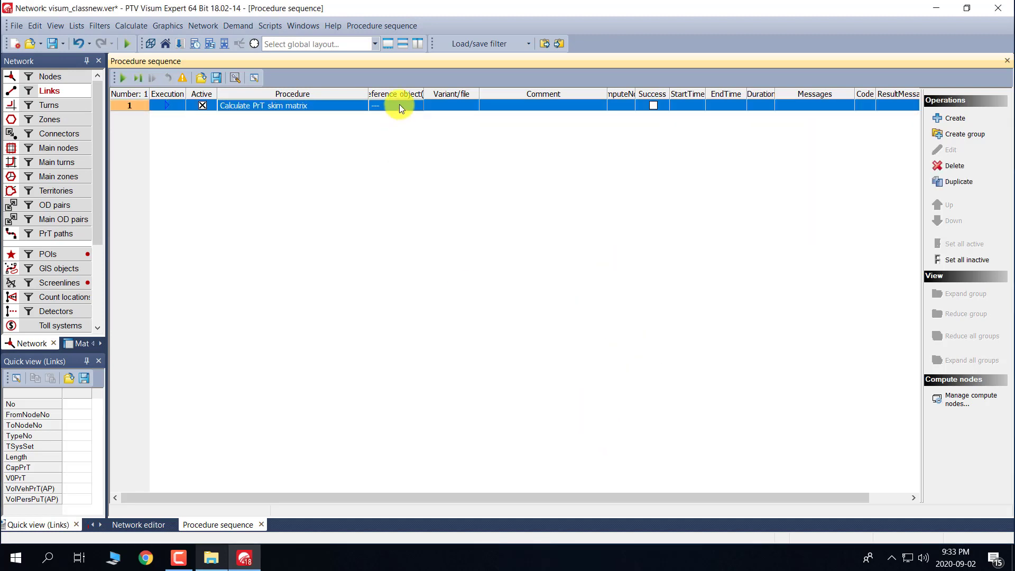
Assign the C_24h Car demand segment as the reference object of the PrT skim matrix procedure.
{"action": "double_click", "coordinate": [398, 104]}
{"action": "left_click", "coordinate": [438, 252]}
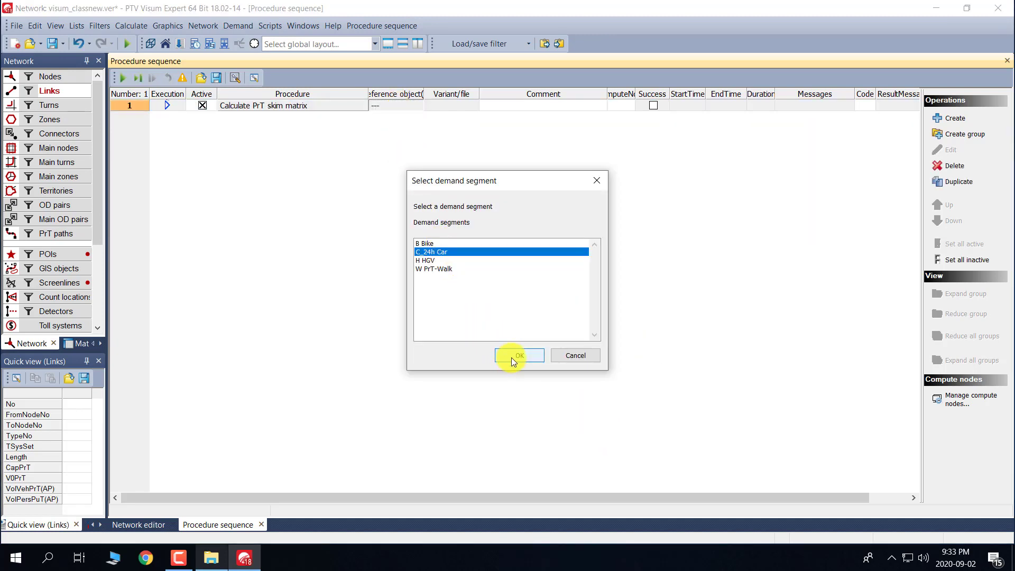
{"action": "left_click", "coordinate": [513, 355]}
Enable the t0 skim in the PrT skim matrix parameters and execute the procedure sequence.
{"action": "left_click", "coordinate": [455, 106]}
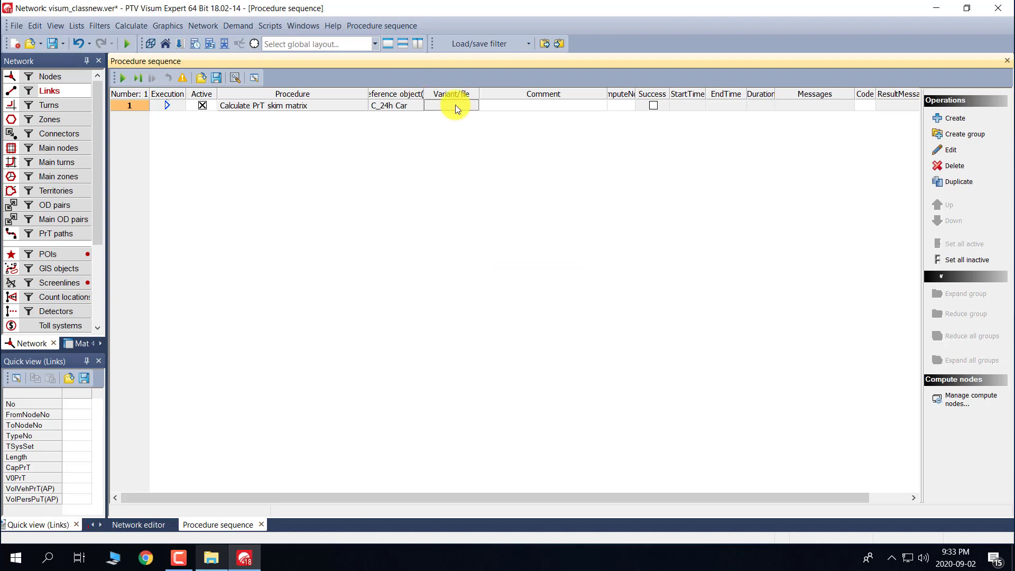
{"action": "double_click", "coordinate": [455, 105]}
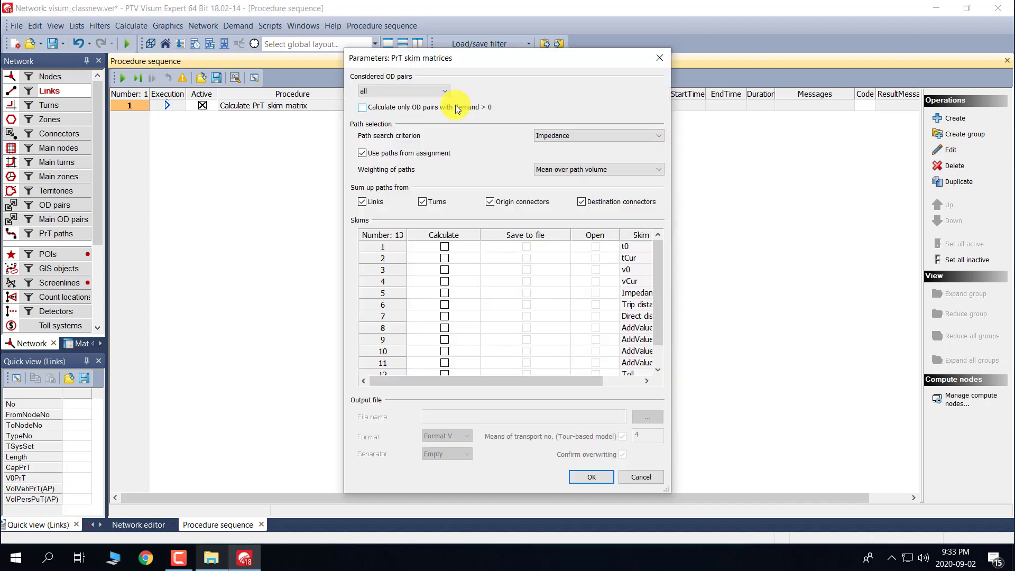
{"action": "left_click", "coordinate": [443, 248]}
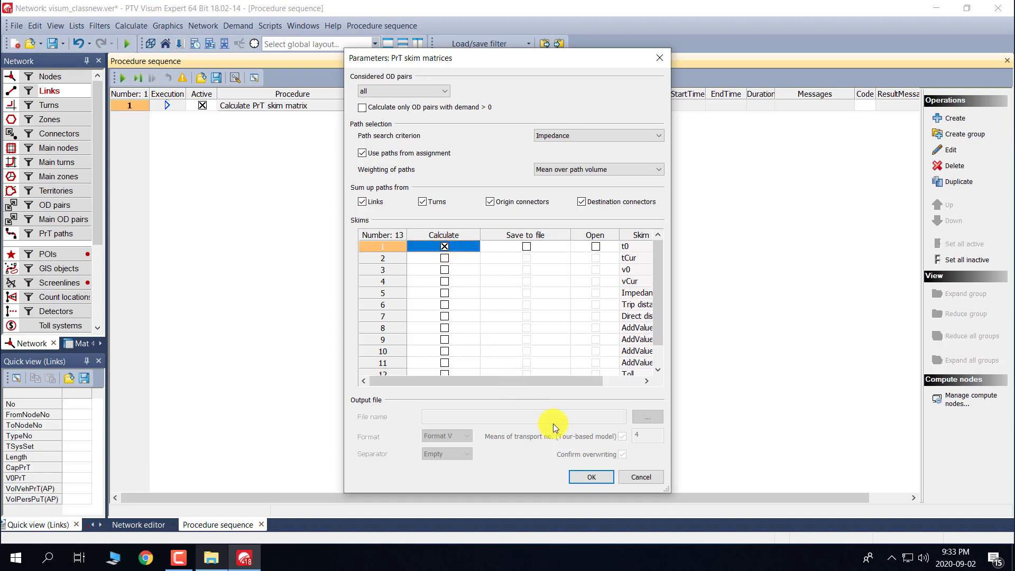
{"action": "left_click", "coordinate": [593, 476]}
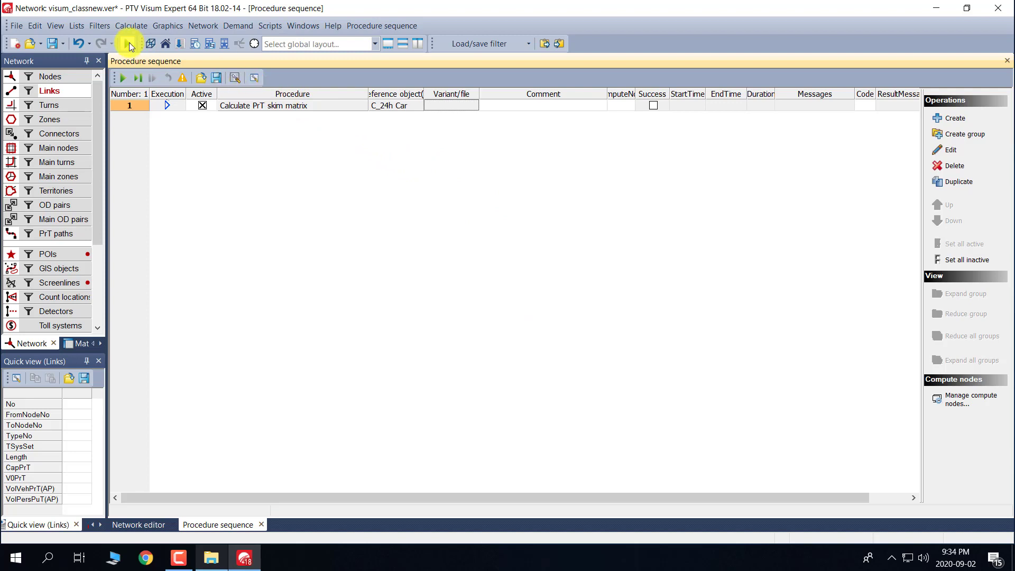
{"action": "left_click", "coordinate": [115, 81]}
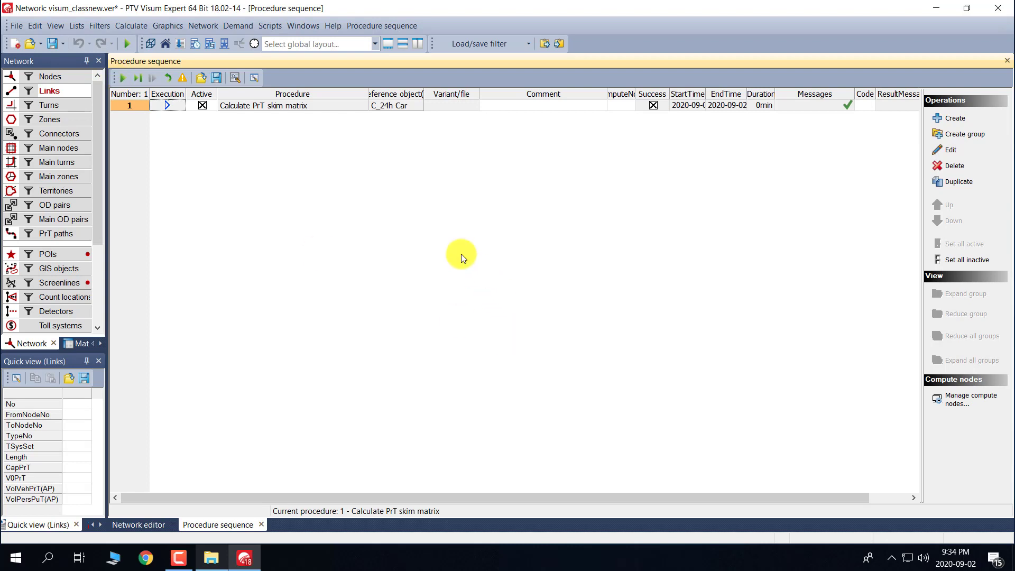
Create a new demand model covering all modes and add one person group to it.
{"action": "left_click", "coordinate": [234, 27]}
{"action": "left_click", "coordinate": [280, 72]}
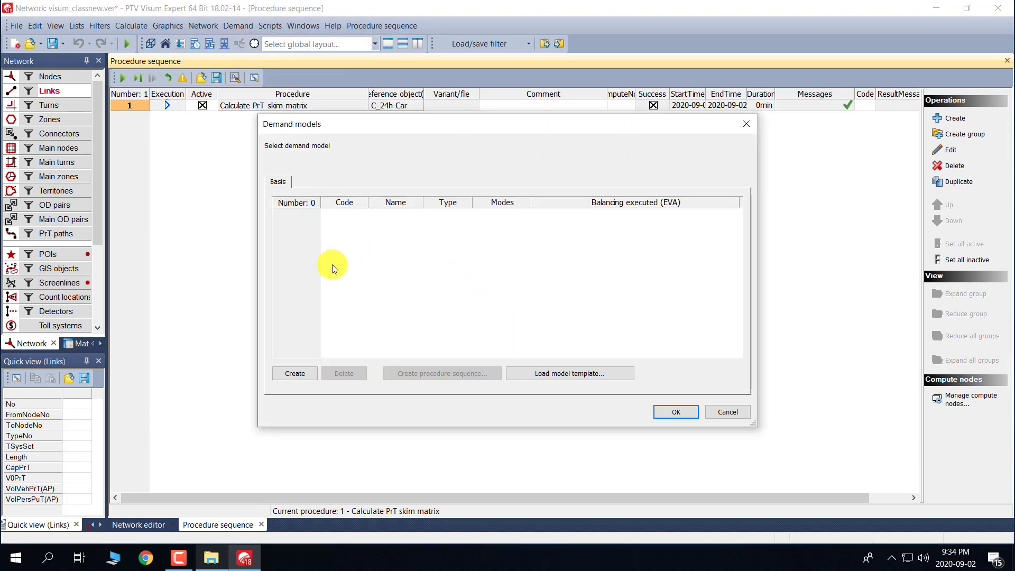
{"action": "left_click", "coordinate": [294, 374]}
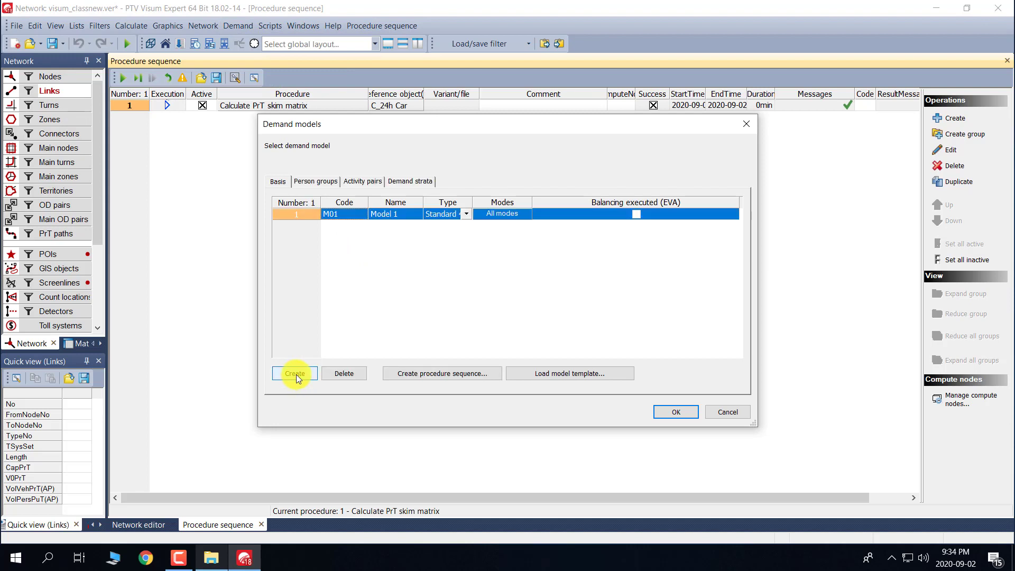
{"action": "left_click", "coordinate": [321, 182]}
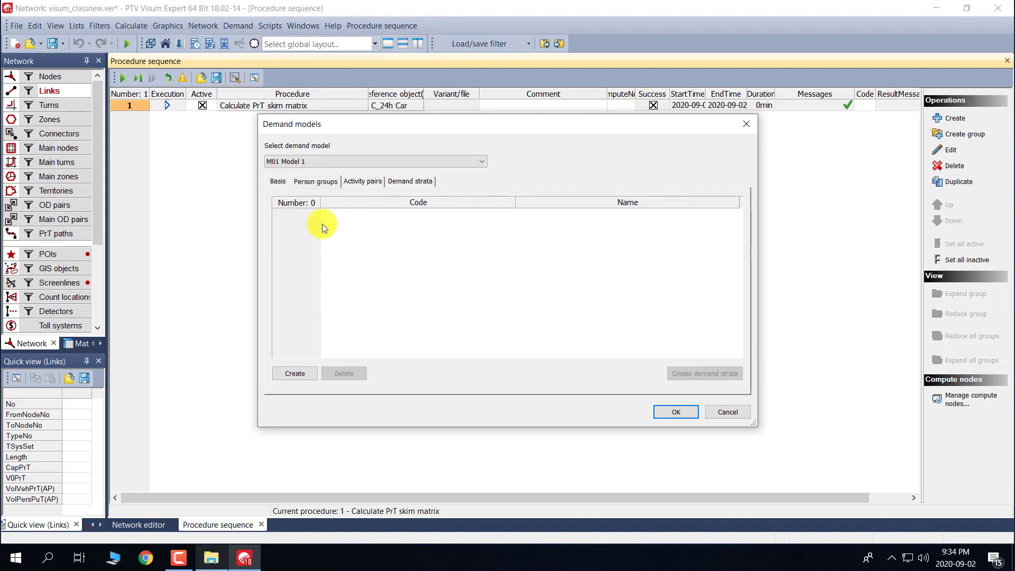
{"action": "left_click", "coordinate": [291, 374]}
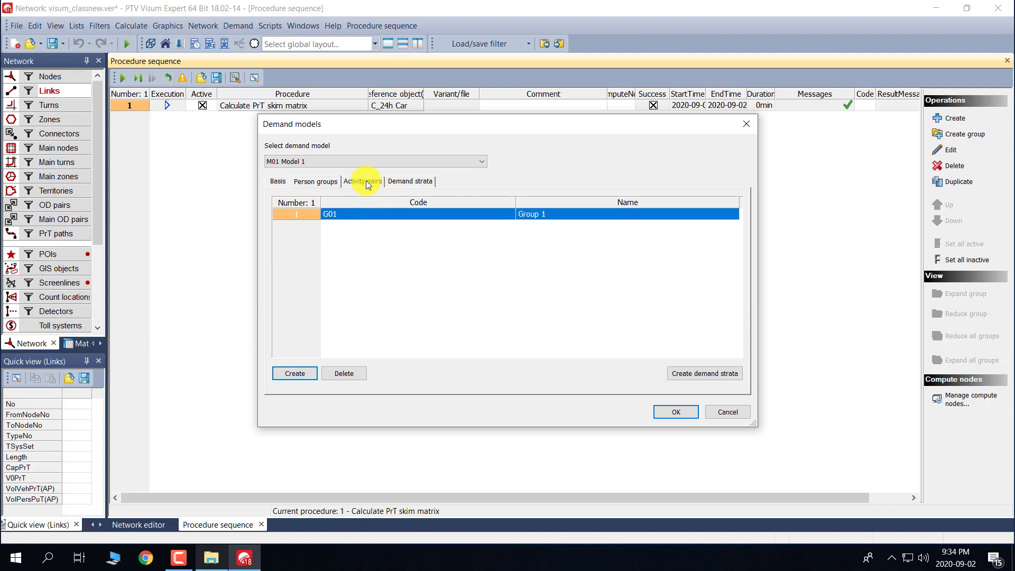
Add an activity pair to the demand model and create demand strata from it.
{"action": "left_click", "coordinate": [366, 181]}
{"action": "left_click", "coordinate": [295, 374]}
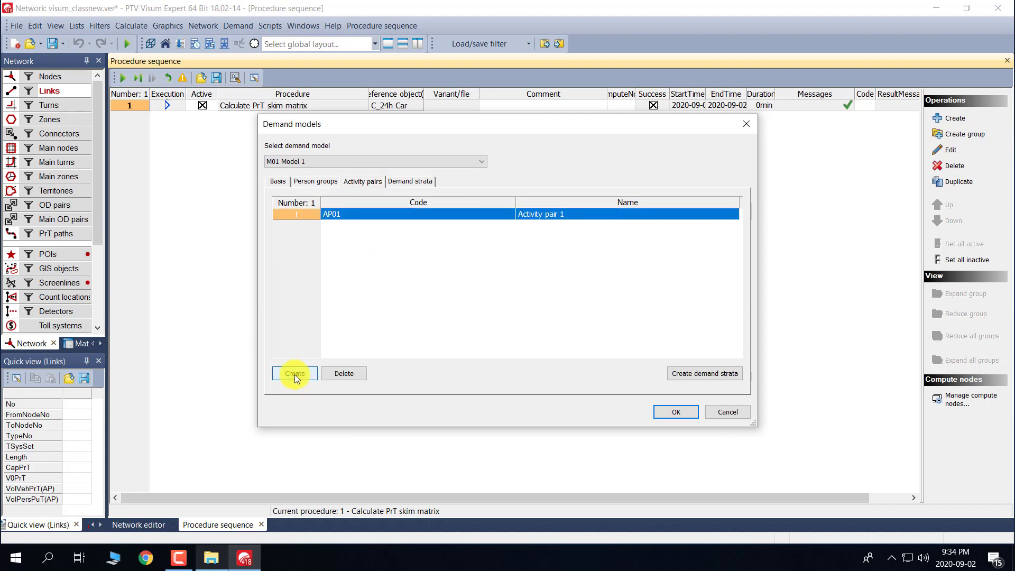
{"action": "left_click", "coordinate": [702, 375]}
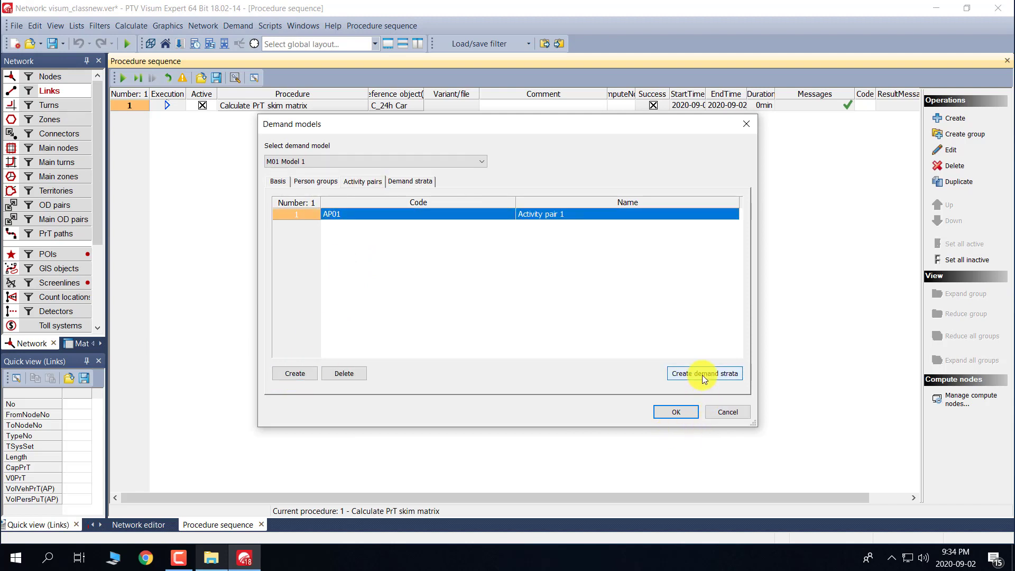
Check the demand strata of demand model M01 and accept the model definition.
{"action": "left_click", "coordinate": [423, 181]}
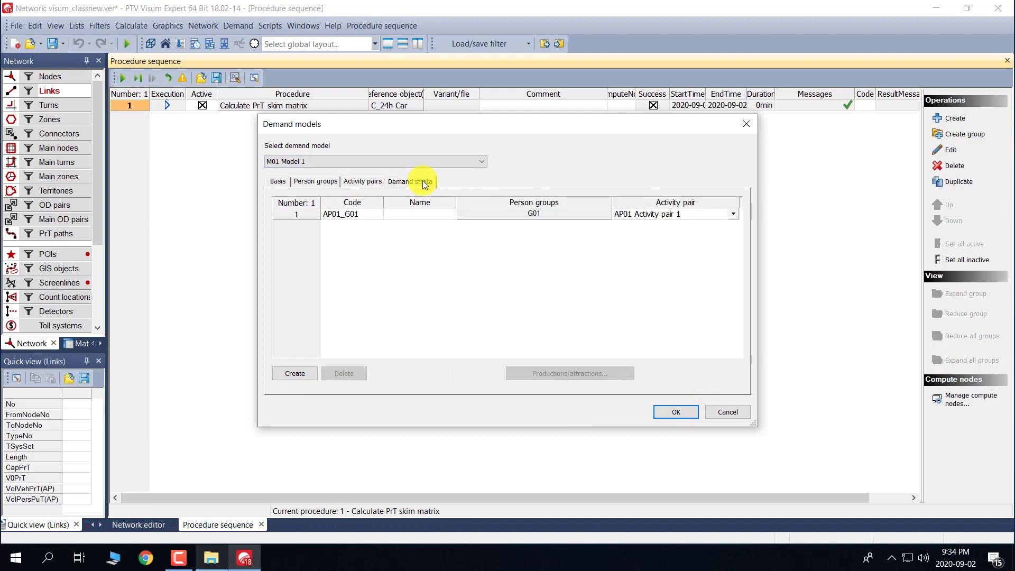
{"action": "left_click", "coordinate": [683, 412]}
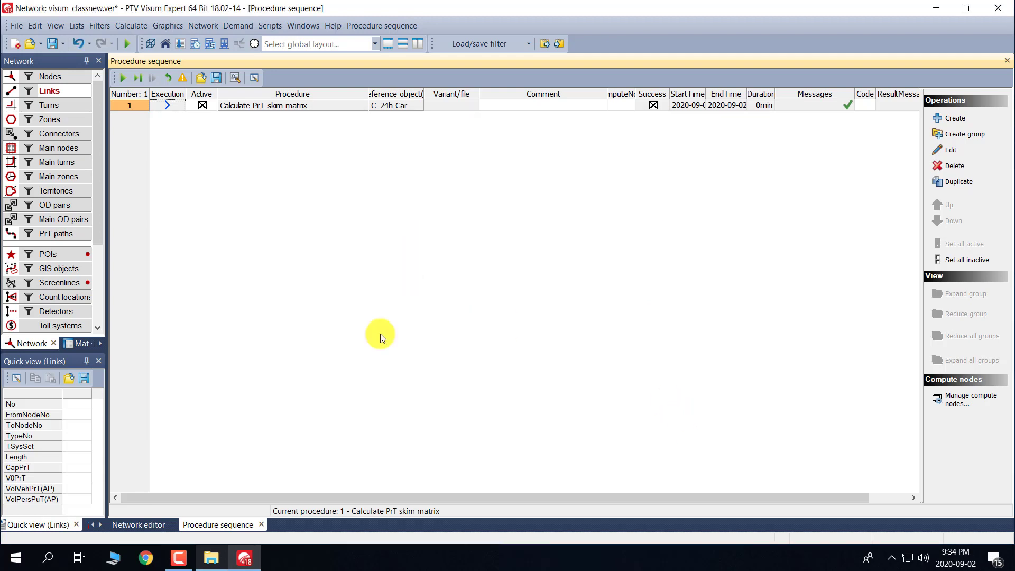
Return to the network editor and open the list of zones.
{"action": "left_click", "coordinate": [142, 525]}
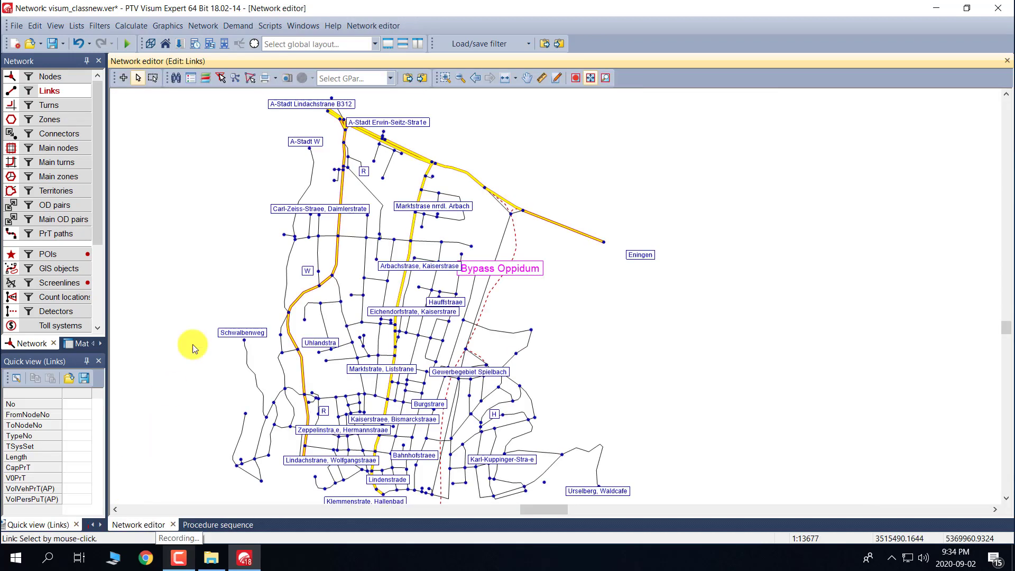
{"action": "right_click", "coordinate": [61, 124]}
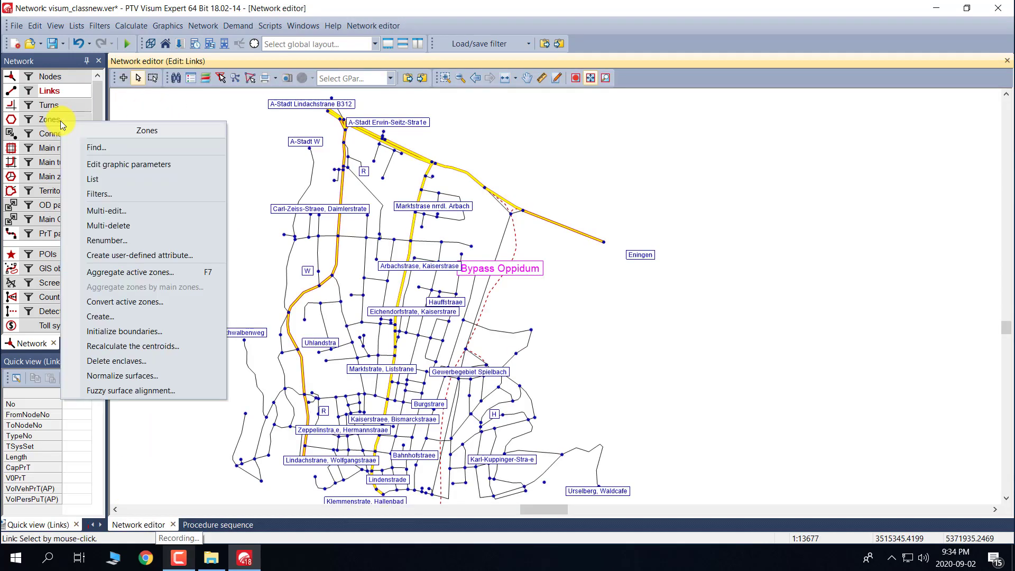
{"action": "left_click", "coordinate": [104, 177]}
Add the Number of persons attribute for person group G01 as a column next to TypeNo in the zones list.
{"action": "left_click", "coordinate": [324, 96]}
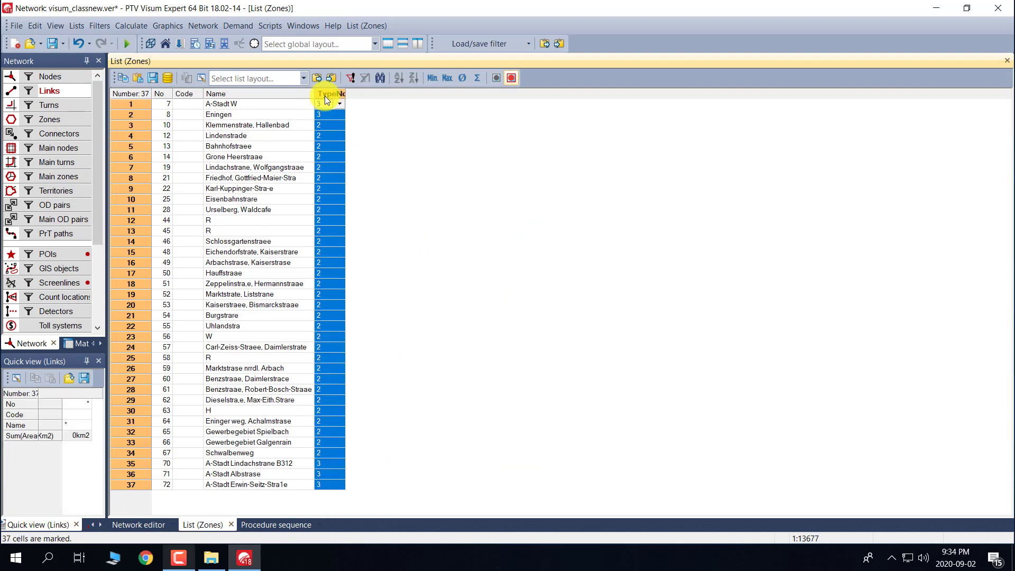
{"action": "right_click", "coordinate": [324, 96]}
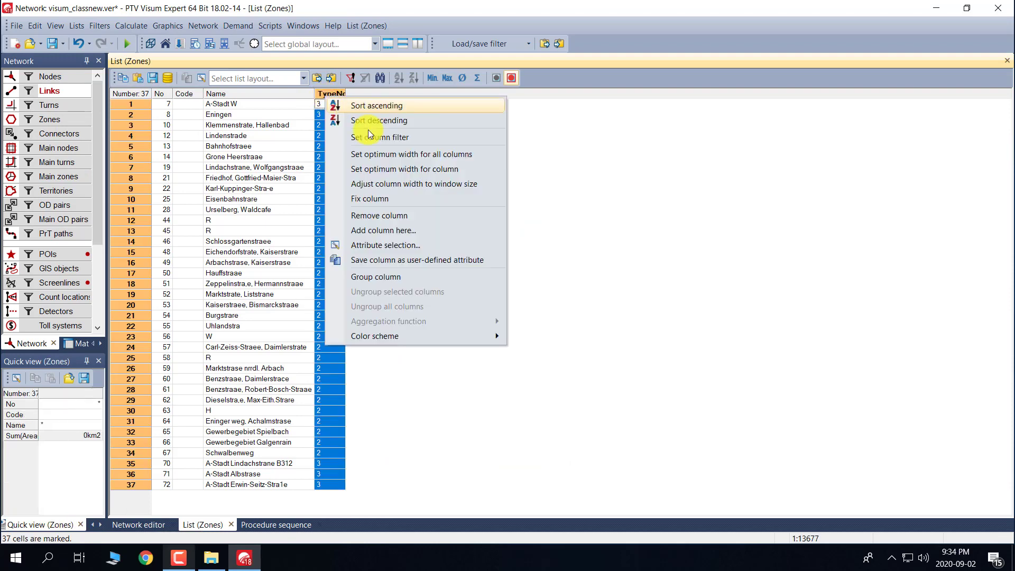
{"action": "left_click", "coordinate": [404, 230]}
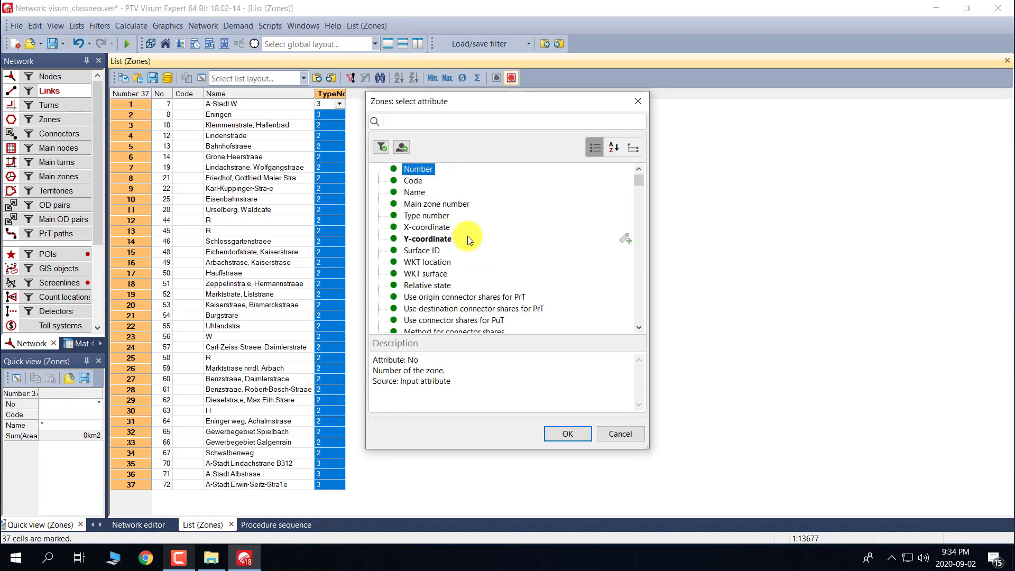
{"action": "scroll", "coordinate": [424, 244], "scroll_direction": "down", "scroll_amount": 3}
{"action": "scroll", "coordinate": [419, 237], "scroll_direction": "down", "scroll_amount": 2}
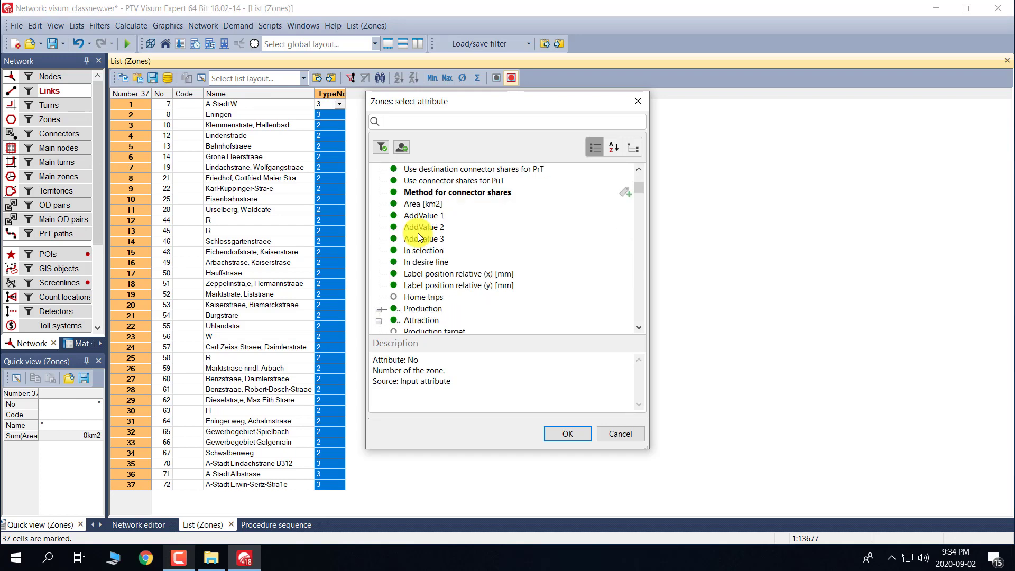
{"action": "scroll", "coordinate": [418, 232], "scroll_direction": "down", "scroll_amount": 3}
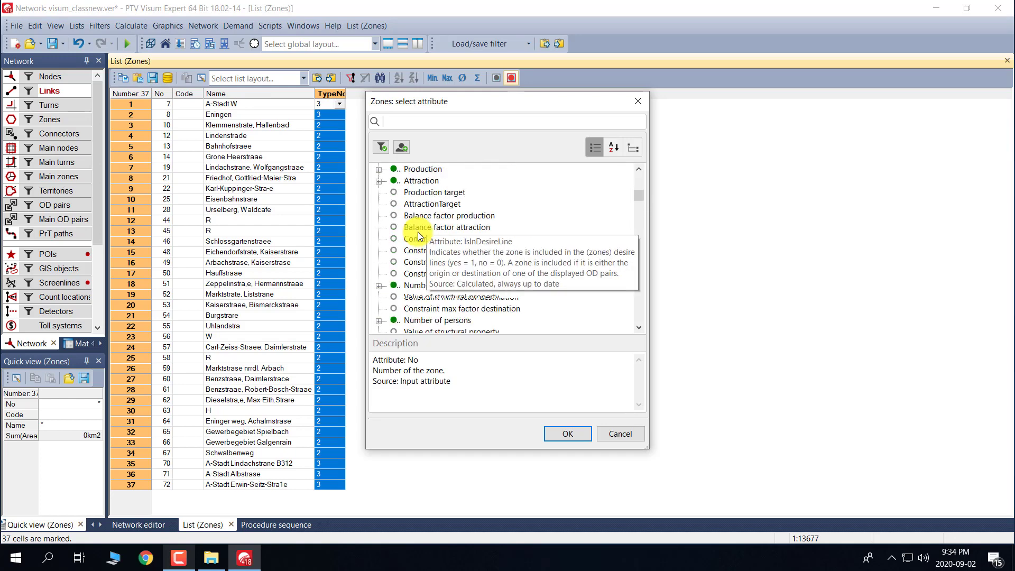
{"action": "left_click", "coordinate": [378, 286]}
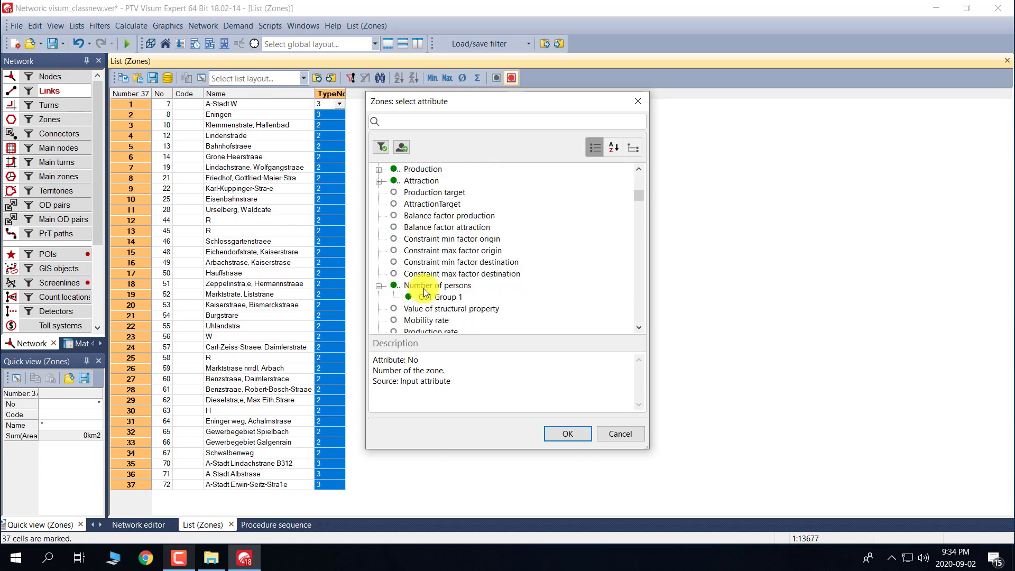
{"action": "left_click", "coordinate": [444, 298]}
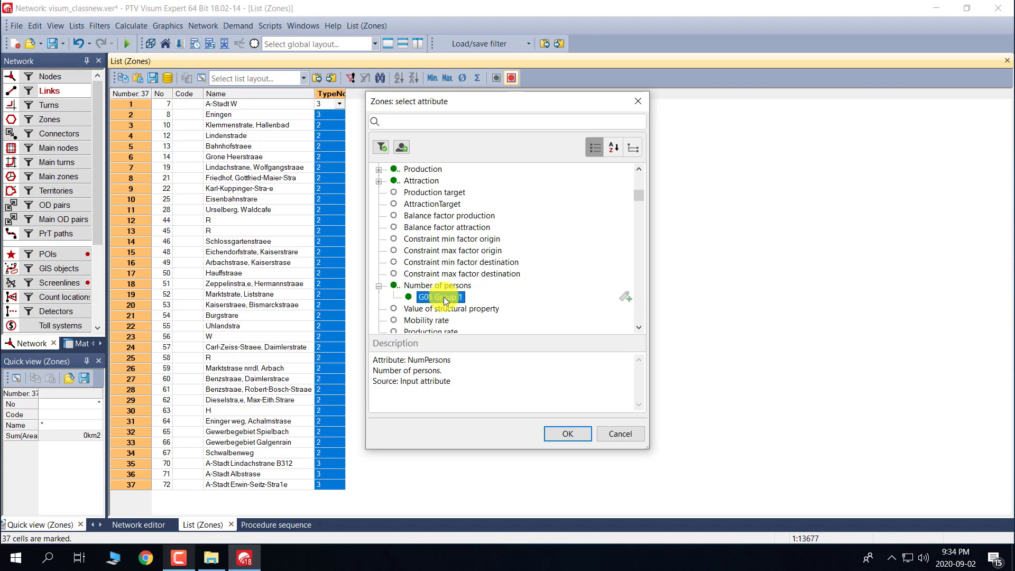
{"action": "left_click", "coordinate": [567, 434]}
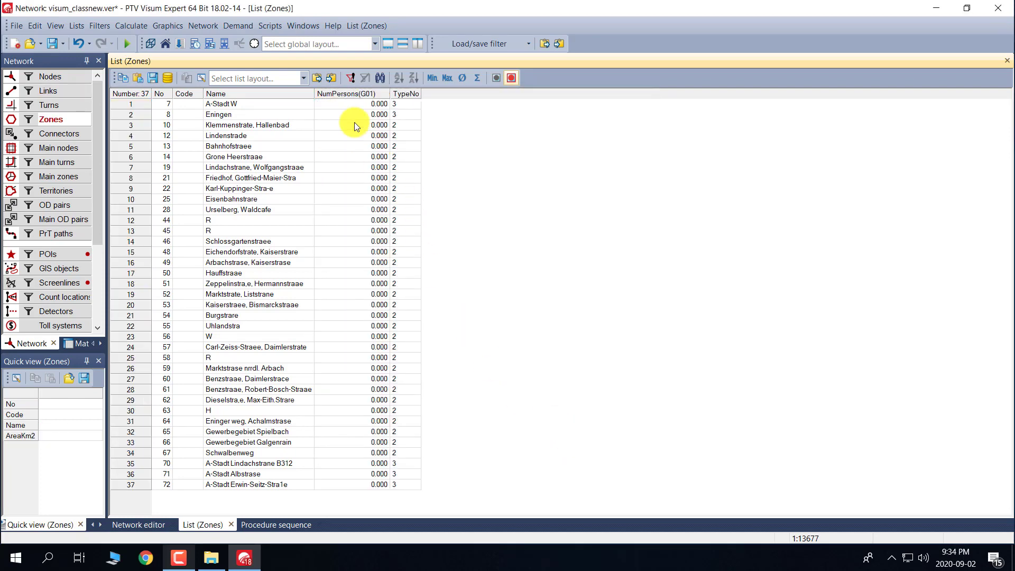
Set the number of persons of group G01 to 3000 for all zones.
{"action": "left_click", "coordinate": [341, 93]}
{"action": "type", "text": "3"}
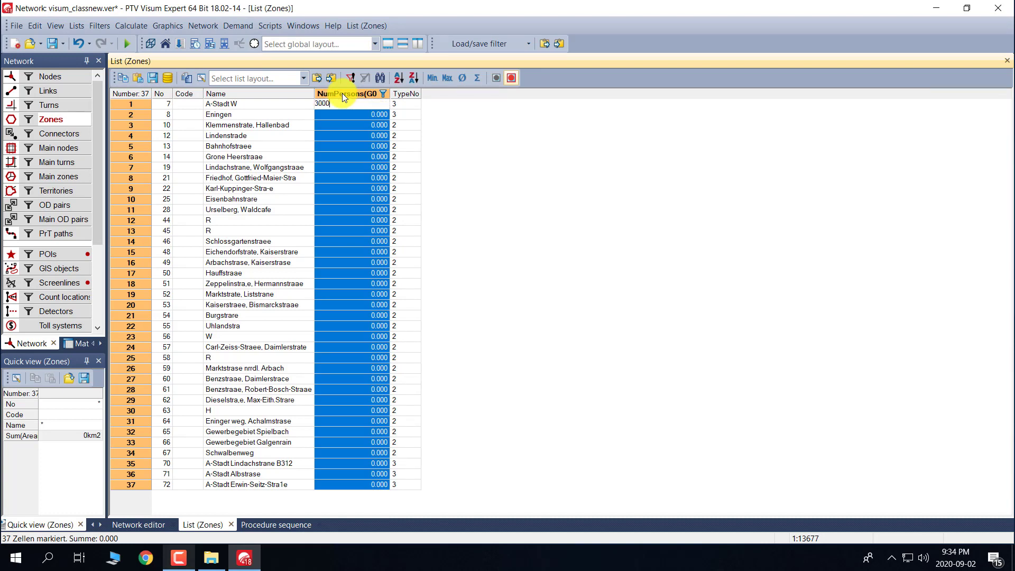
{"action": "type", "text": "000"}
{"action": "key", "text": "Return"}
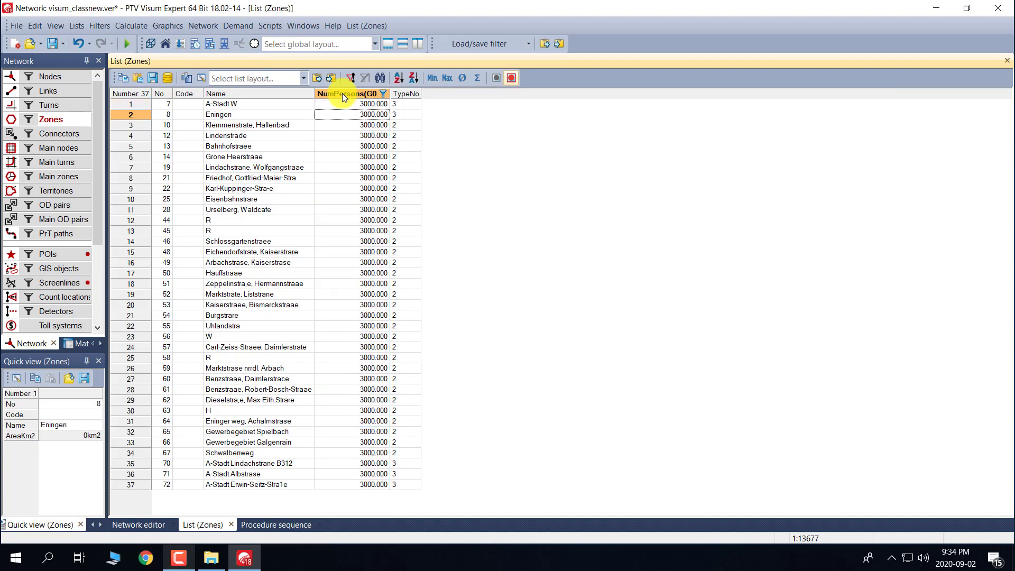
{"action": "left_click", "coordinate": [579, 297]}
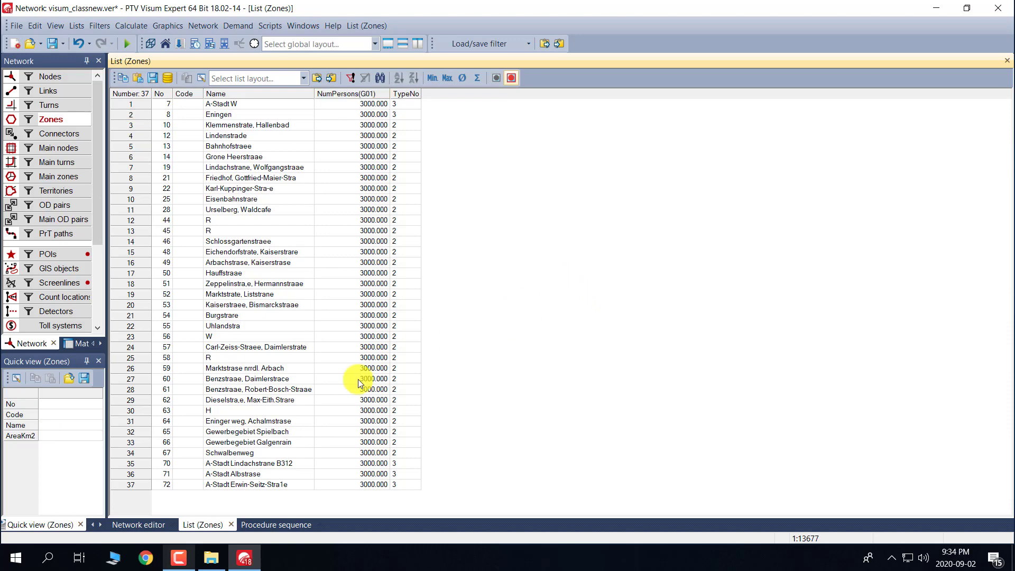
Add a Trip generation procedure from the demand model group to the procedure sequence.
{"action": "left_click", "coordinate": [150, 525]}
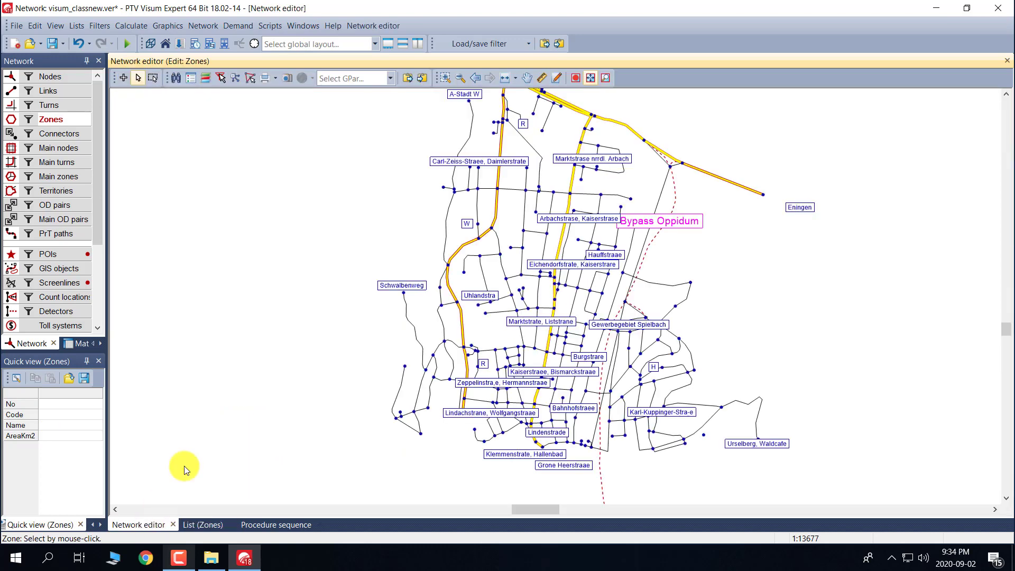
{"action": "left_click", "coordinate": [268, 525]}
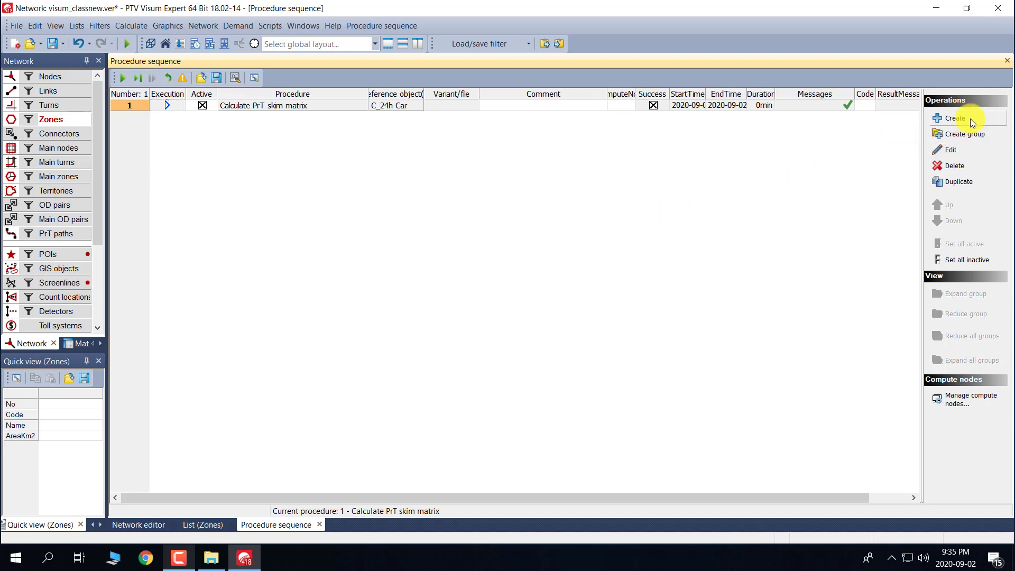
{"action": "left_click", "coordinate": [954, 119]}
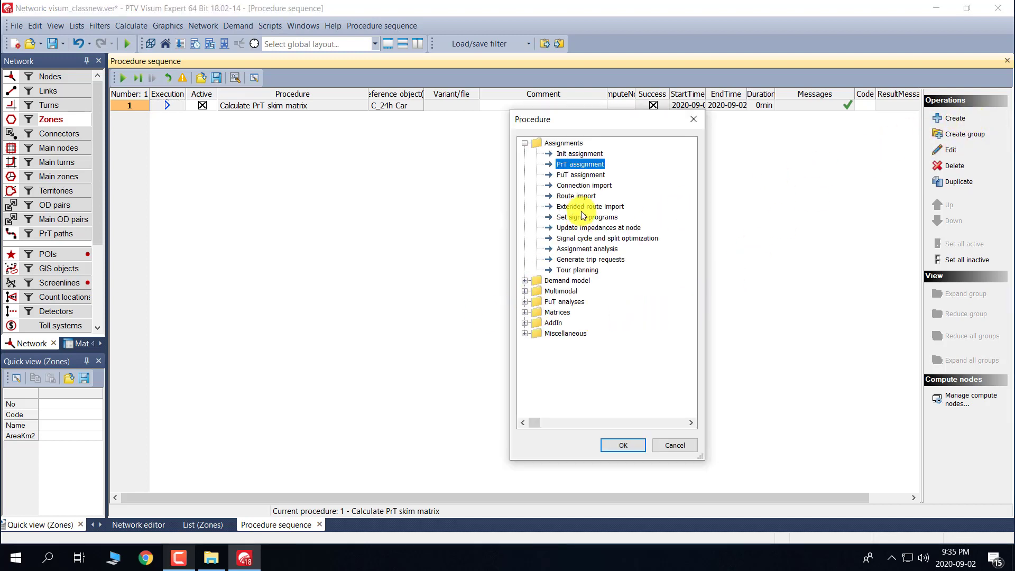
{"action": "left_click", "coordinate": [524, 281]}
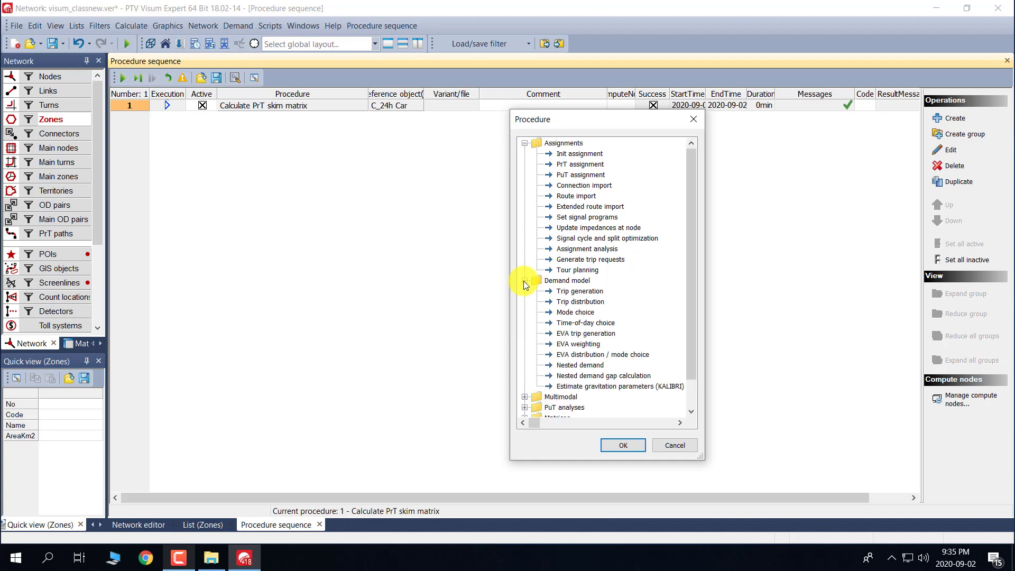
{"action": "left_click", "coordinate": [564, 292]}
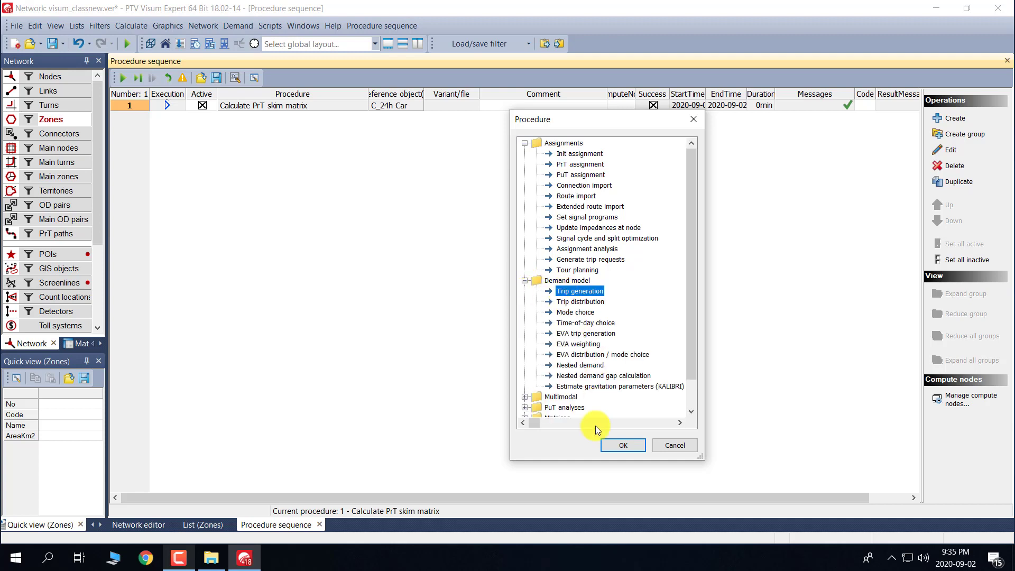
{"action": "left_click", "coordinate": [622, 447]}
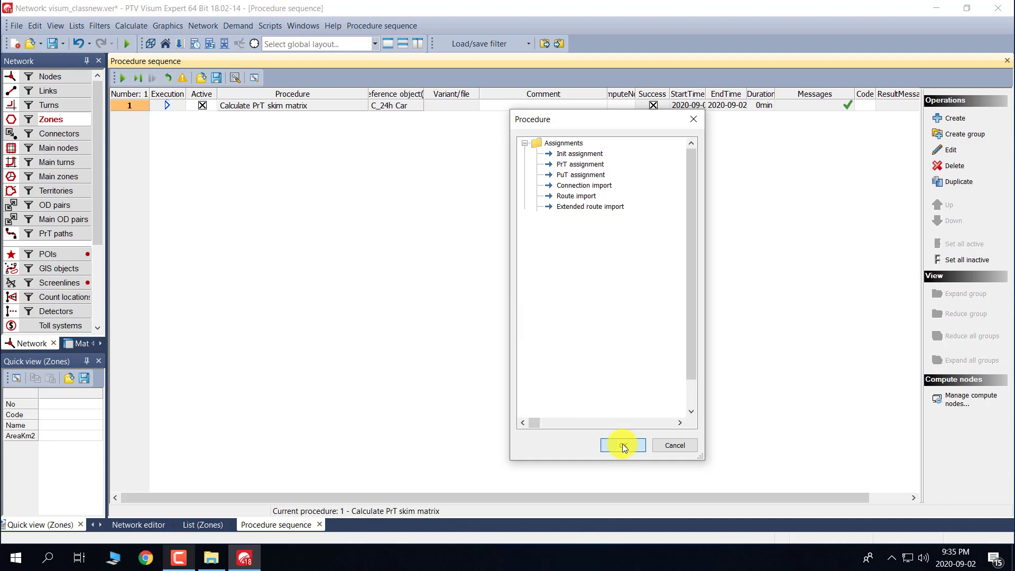
Add a Trip distribution procedure and a PrT assignment procedure after Trip generation.
{"action": "left_click", "coordinate": [959, 122]}
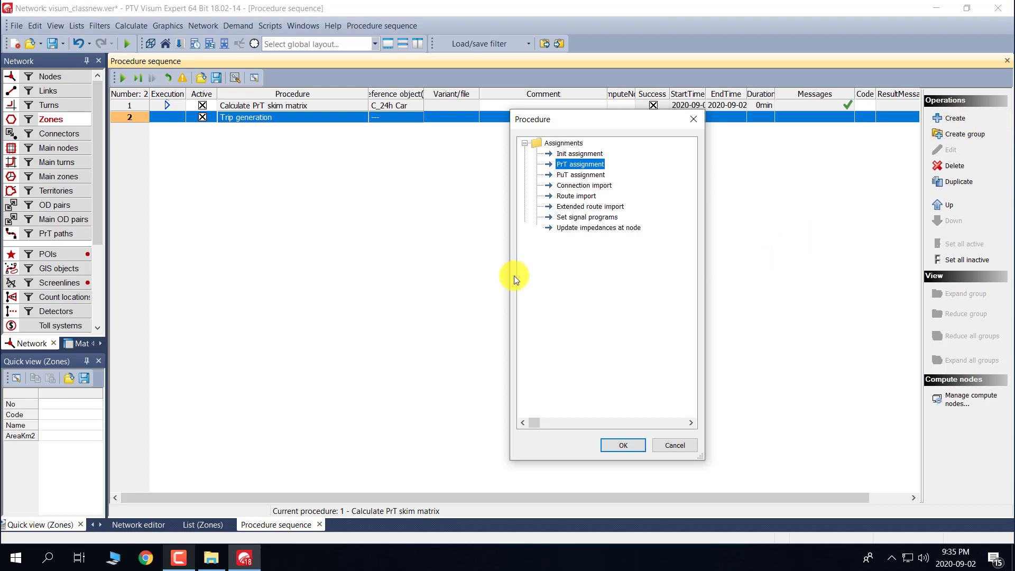
{"action": "left_click", "coordinate": [524, 281]}
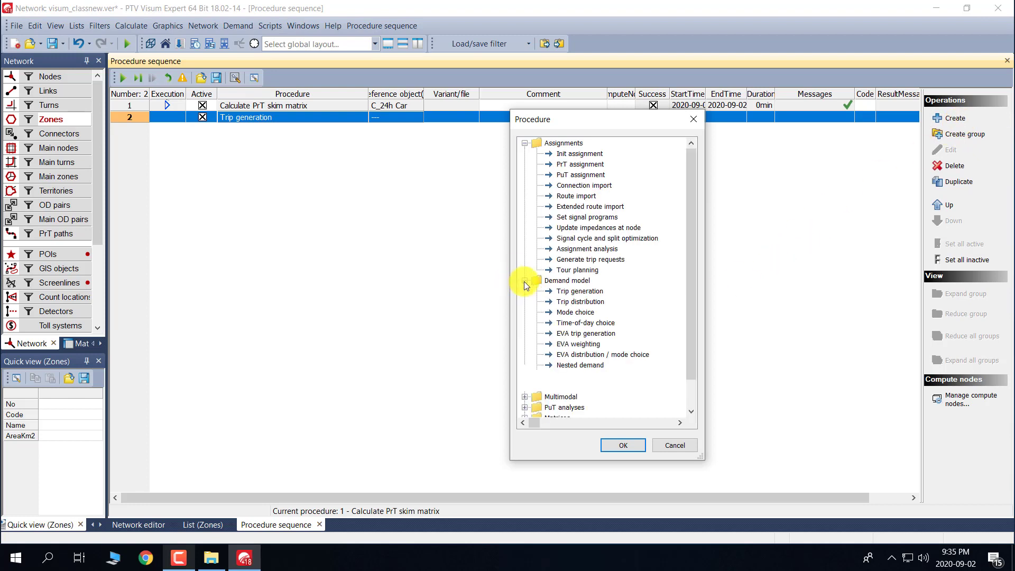
{"action": "left_click", "coordinate": [579, 302]}
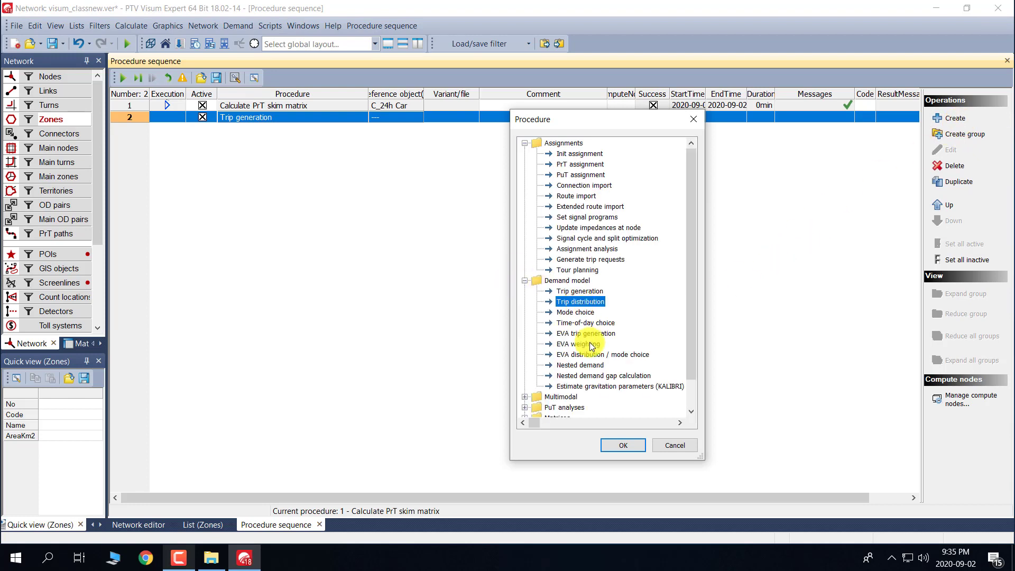
{"action": "left_click", "coordinate": [622, 445]}
{"action": "left_click", "coordinate": [946, 120]}
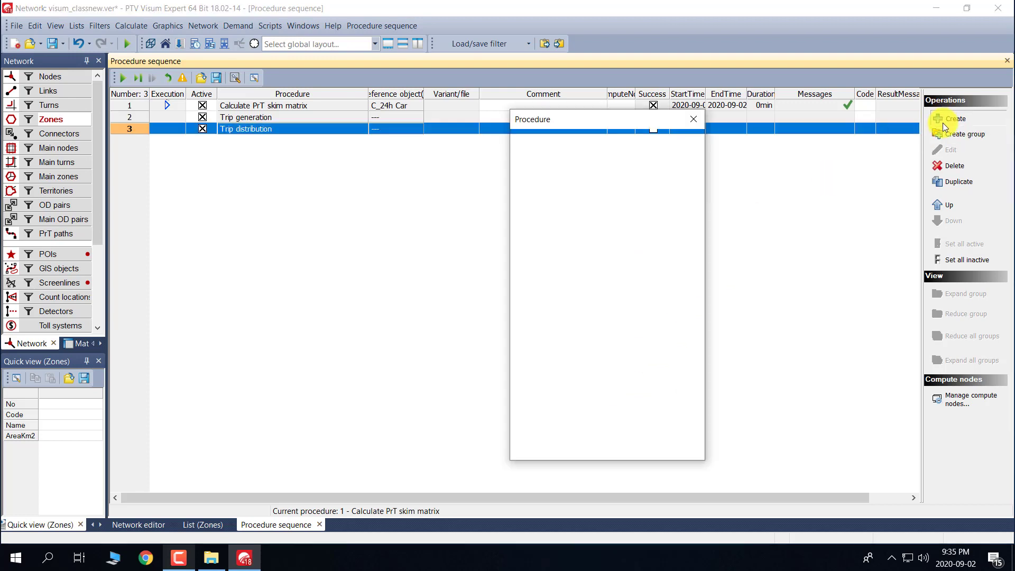
{"action": "left_click", "coordinate": [623, 445]}
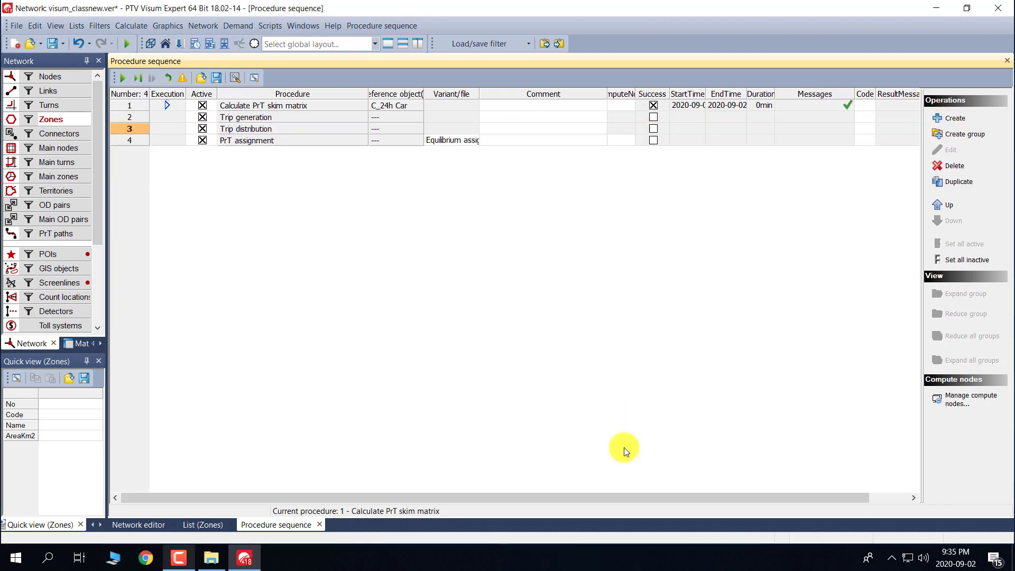
Assign demand stratum AP01_G01 as the reference object of both the Trip generation and Trip distribution procedures.
{"action": "double_click", "coordinate": [406, 122]}
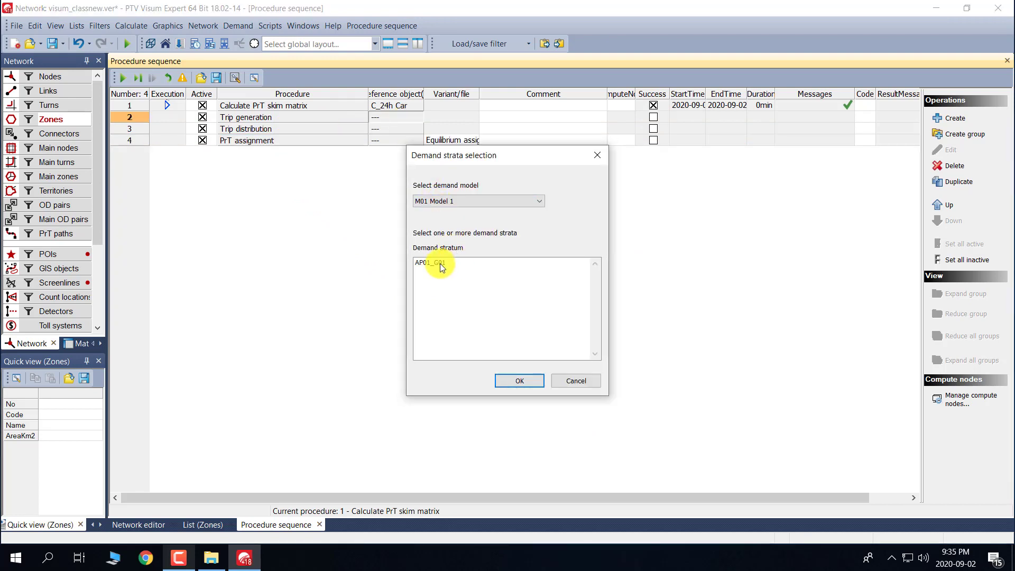
{"action": "left_click", "coordinate": [440, 263]}
{"action": "left_click", "coordinate": [511, 383]}
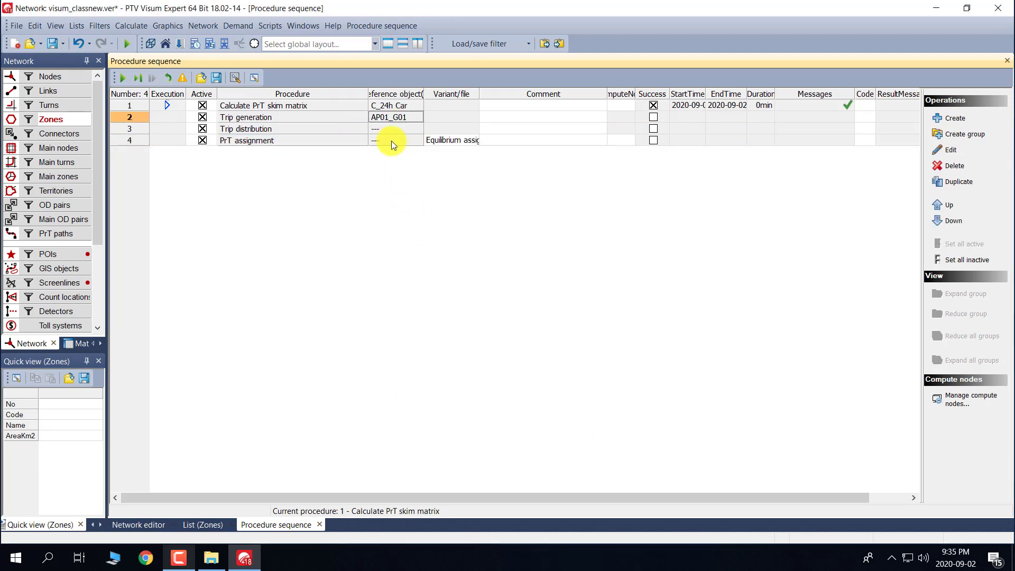
{"action": "double_click", "coordinate": [385, 127]}
{"action": "left_click", "coordinate": [423, 262]}
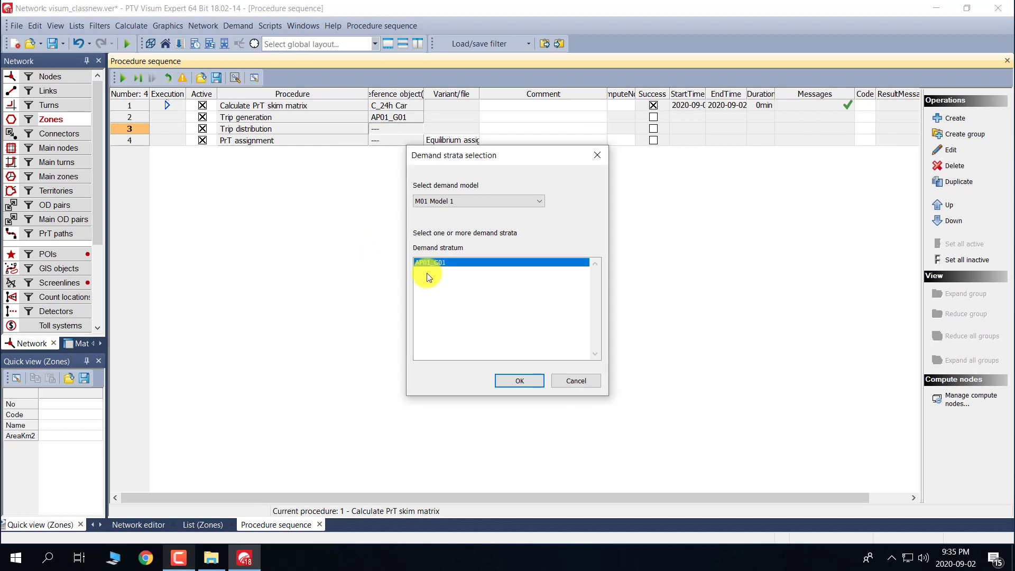
{"action": "left_click", "coordinate": [520, 379]}
Assign the C_24h Car demand segment as the reference object of the PrT assignment procedure.
{"action": "double_click", "coordinate": [396, 140]}
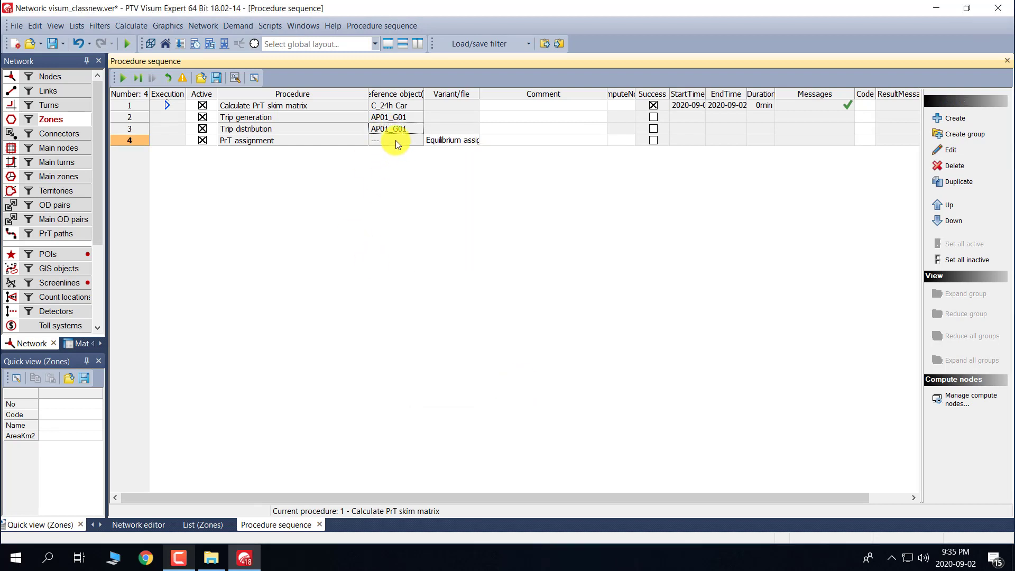
{"action": "left_click", "coordinate": [435, 266]}
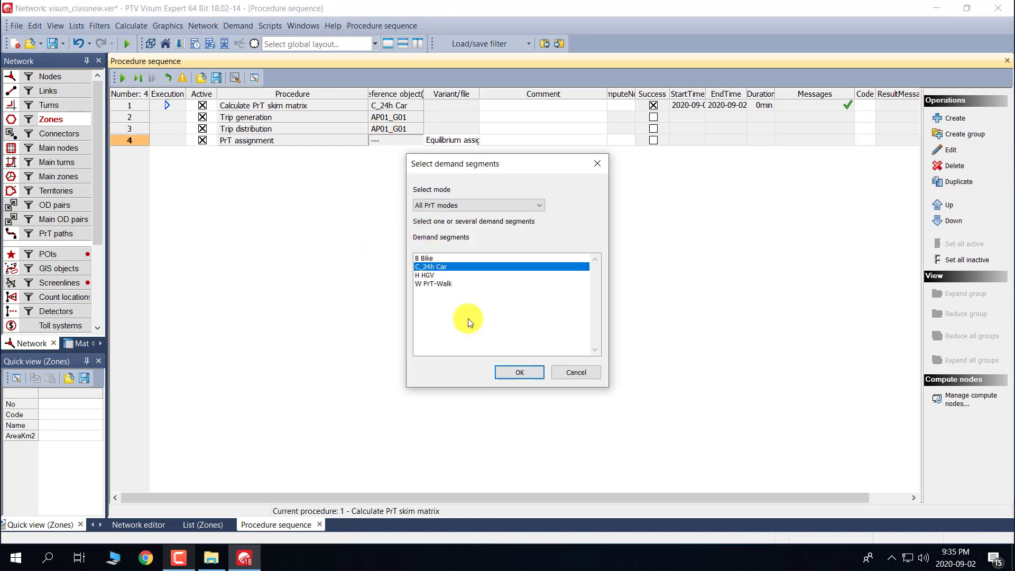
{"action": "left_click", "coordinate": [510, 375]}
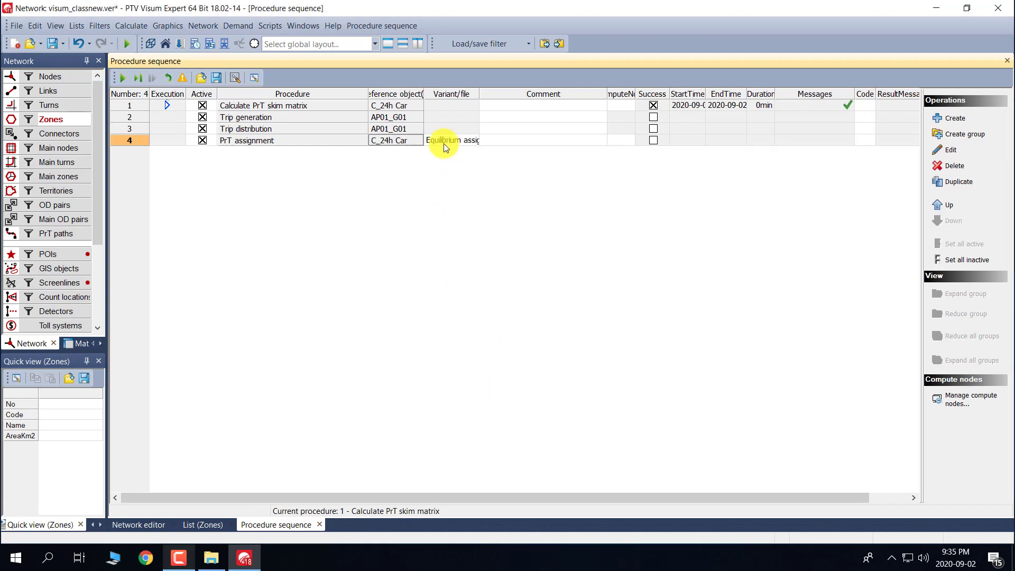
Start the Trip generation production function for AP01_G01 with the zone attribute Number of persons (G01).
{"action": "double_click", "coordinate": [446, 119]}
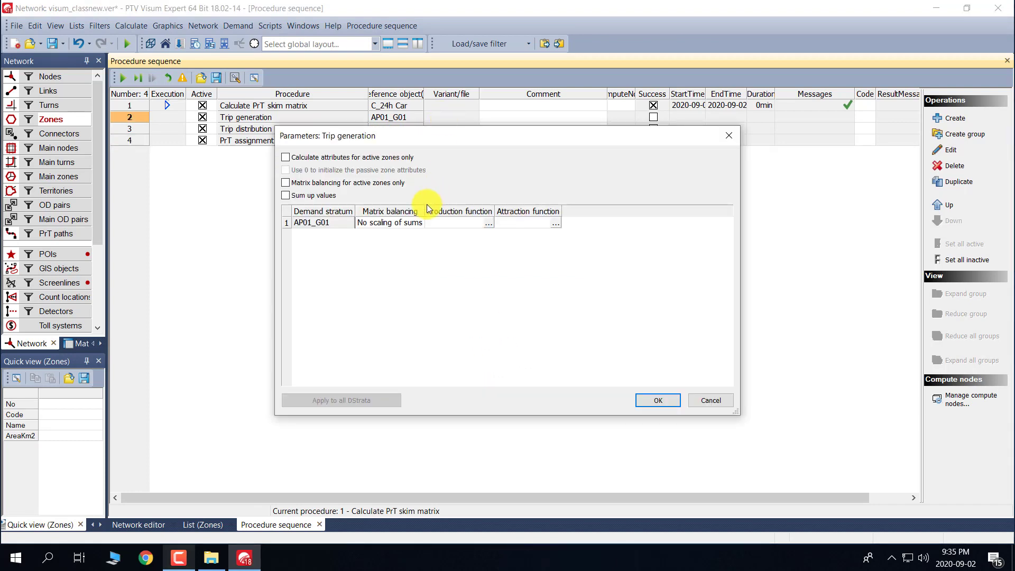
{"action": "left_click", "coordinate": [489, 224]}
{"action": "left_click", "coordinate": [488, 225]}
{"action": "left_click", "coordinate": [638, 205]}
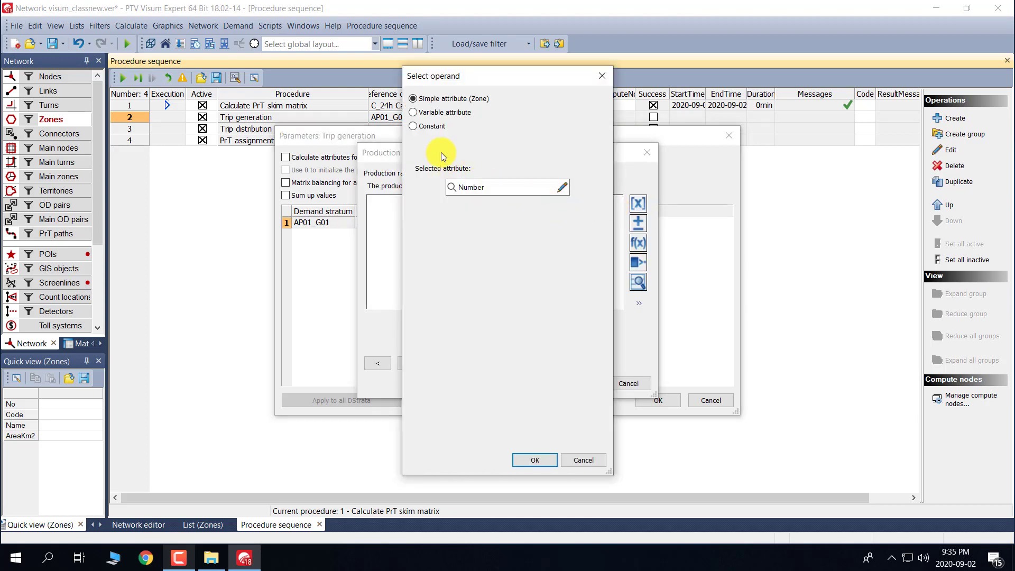
{"action": "left_click", "coordinate": [564, 186]}
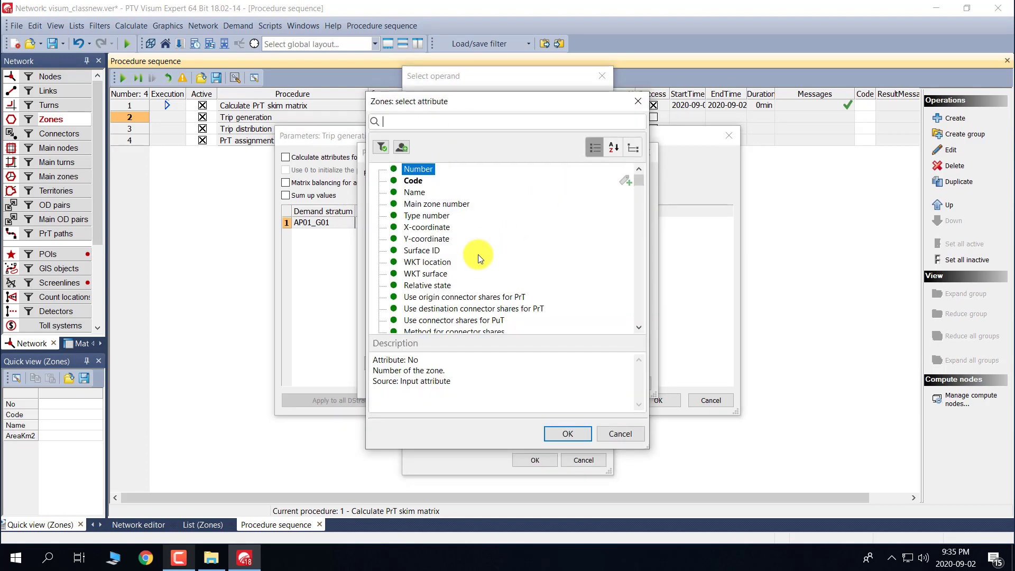
{"action": "scroll", "coordinate": [437, 248], "scroll_direction": "down", "scroll_amount": 5}
{"action": "scroll", "coordinate": [438, 251], "scroll_direction": "down", "scroll_amount": 2}
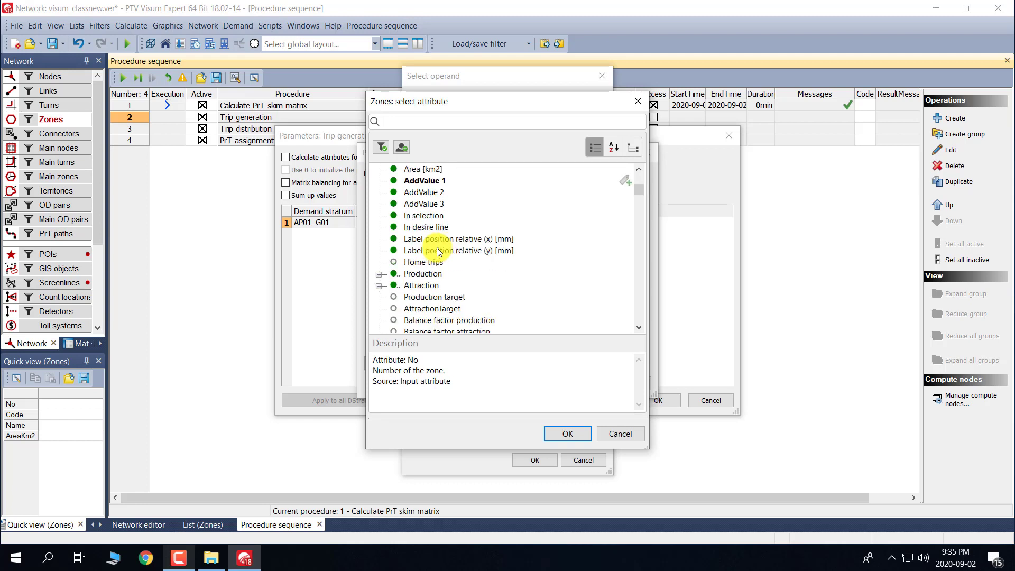
{"action": "scroll", "coordinate": [437, 252], "scroll_direction": "down", "scroll_amount": 3}
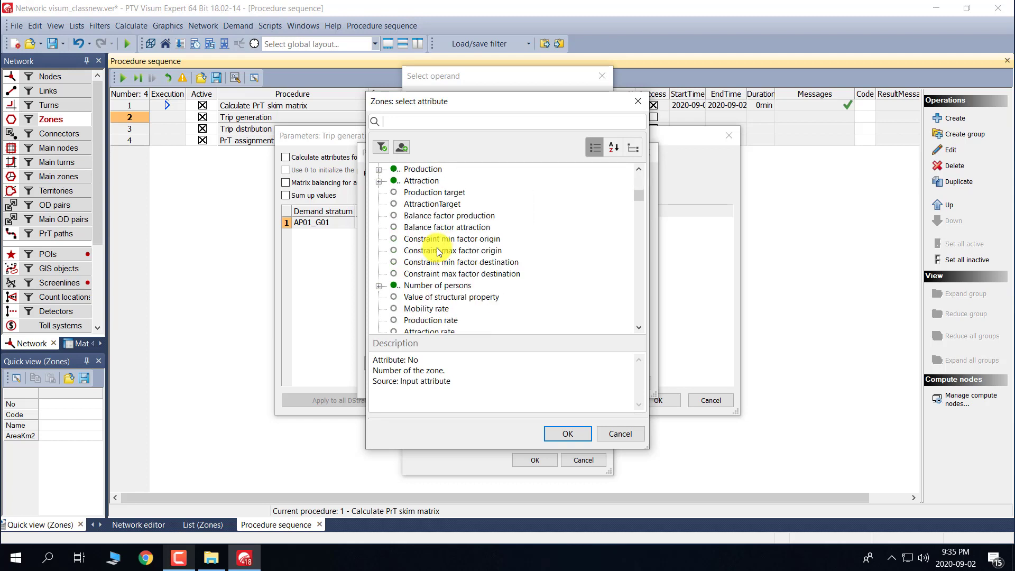
{"action": "left_click", "coordinate": [378, 287]}
{"action": "left_click", "coordinate": [440, 296]}
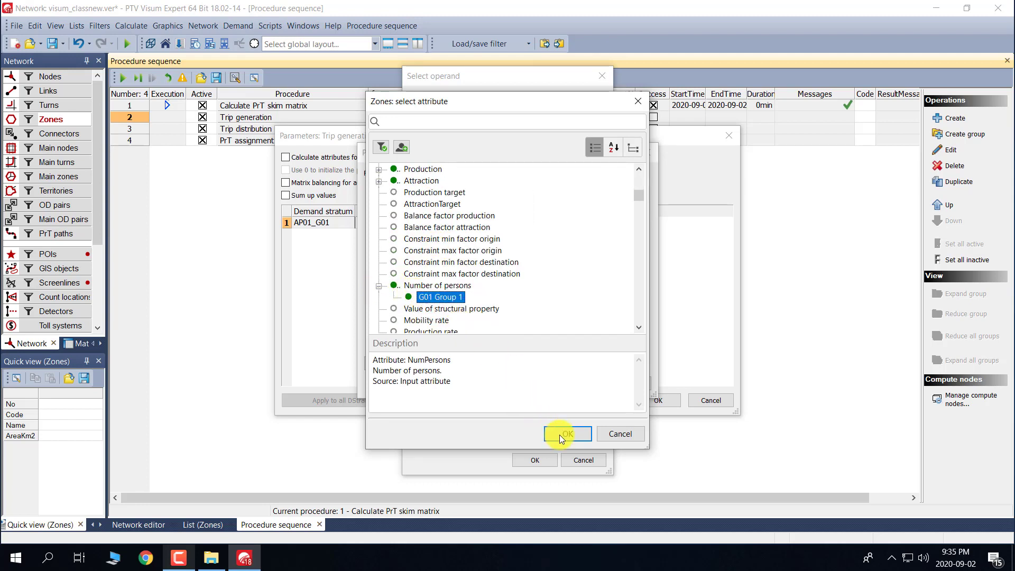
{"action": "left_click", "coordinate": [559, 435]}
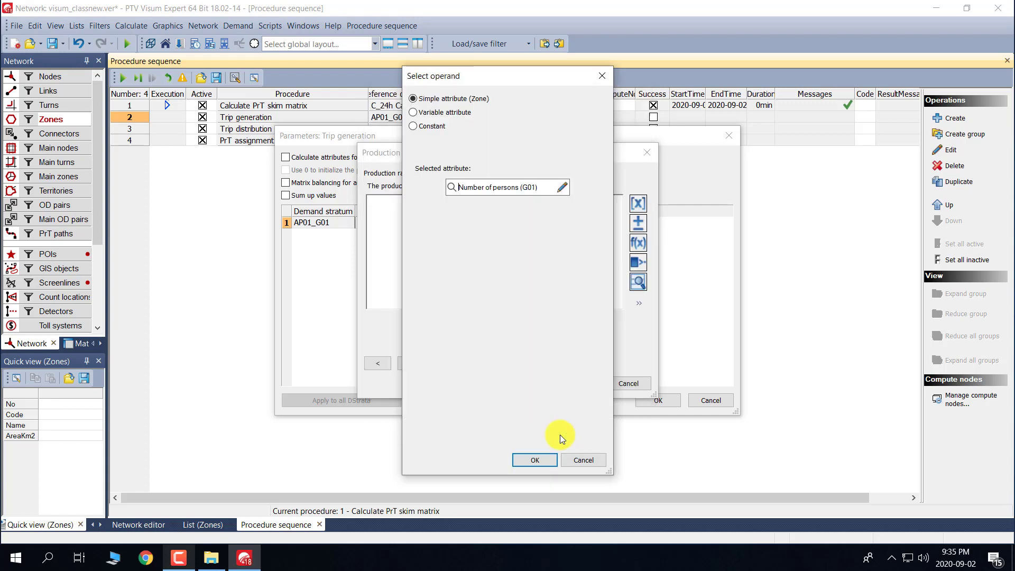
{"action": "left_click", "coordinate": [536, 462]}
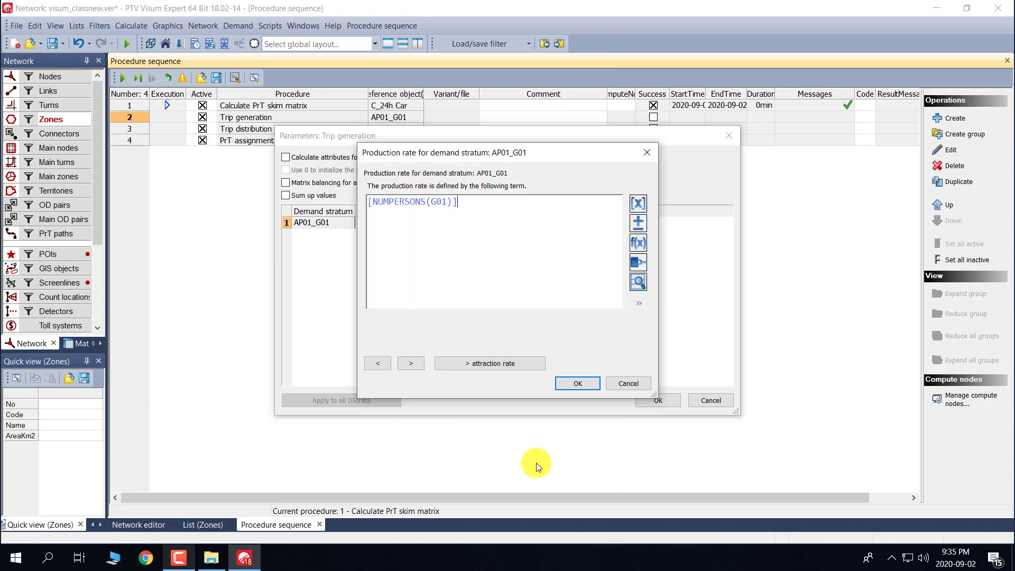
Multiply the production rate term by 0.01 so it reads [NUMPERSONS(G01)]*0.01, and accept the formula.
{"action": "left_click", "coordinate": [638, 222]}
{"action": "double_click", "coordinate": [68, 99]}
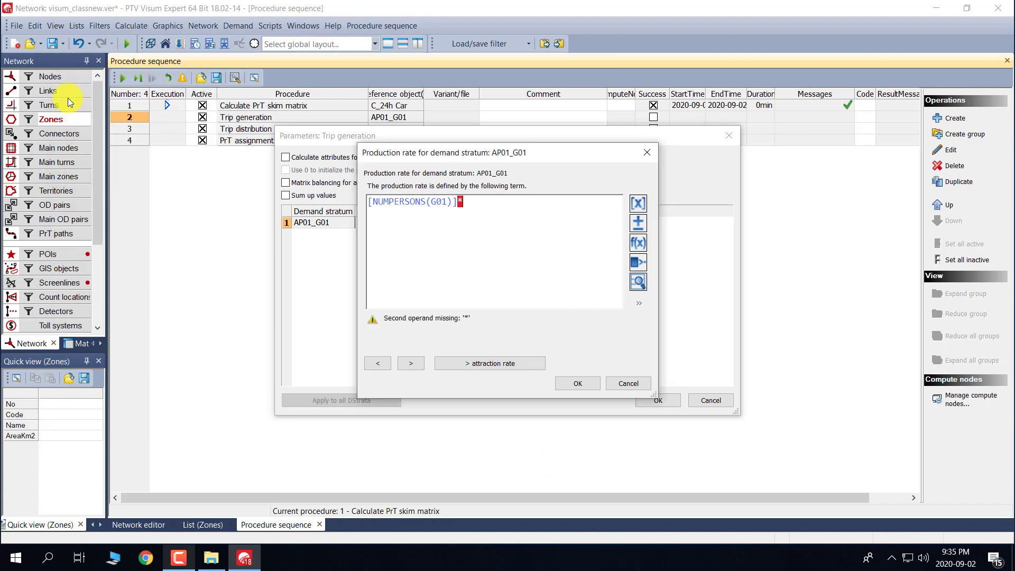
{"action": "type", "text": "0.01"}
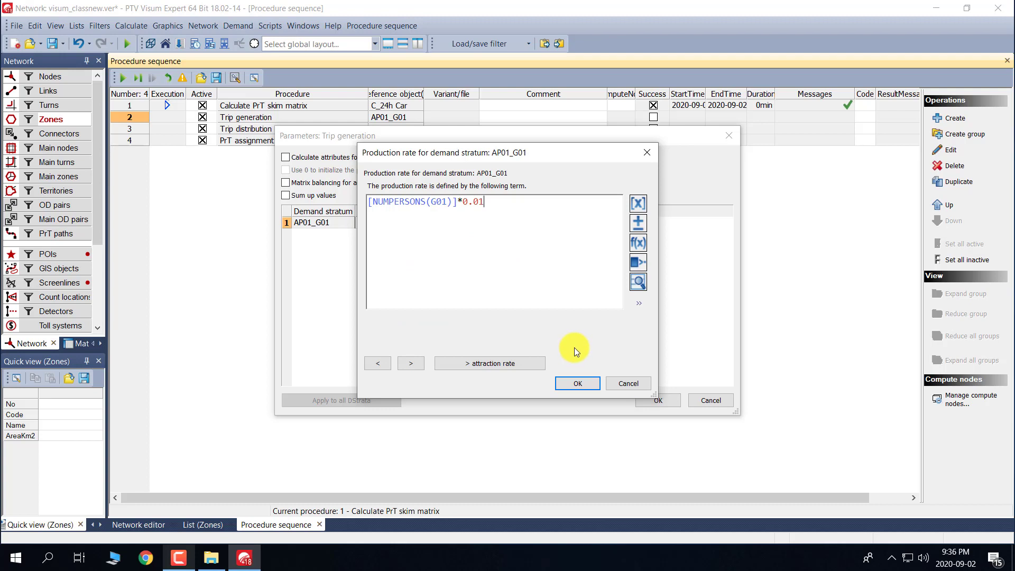
{"action": "left_click", "coordinate": [570, 383]}
Start the attraction function for AP01_G01 with the zone attribute Number of persons (G01).
{"action": "left_click", "coordinate": [554, 225]}
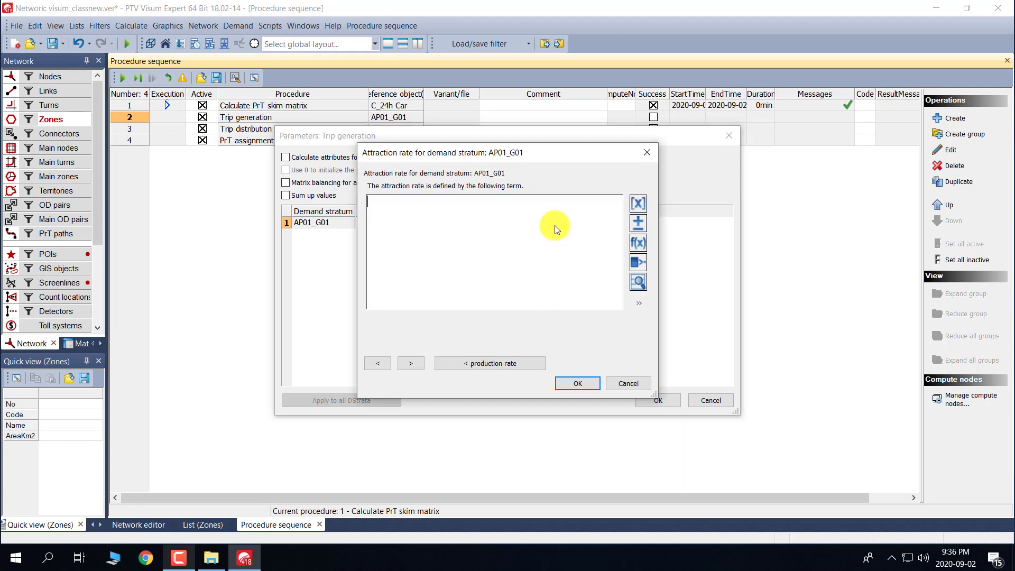
{"action": "left_click", "coordinate": [638, 204]}
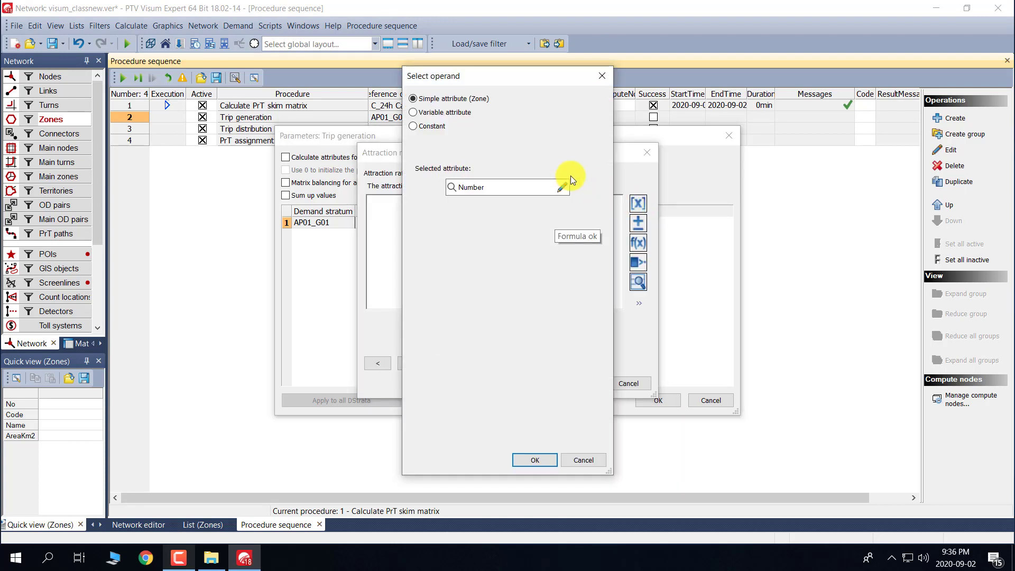
{"action": "left_click", "coordinate": [564, 187]}
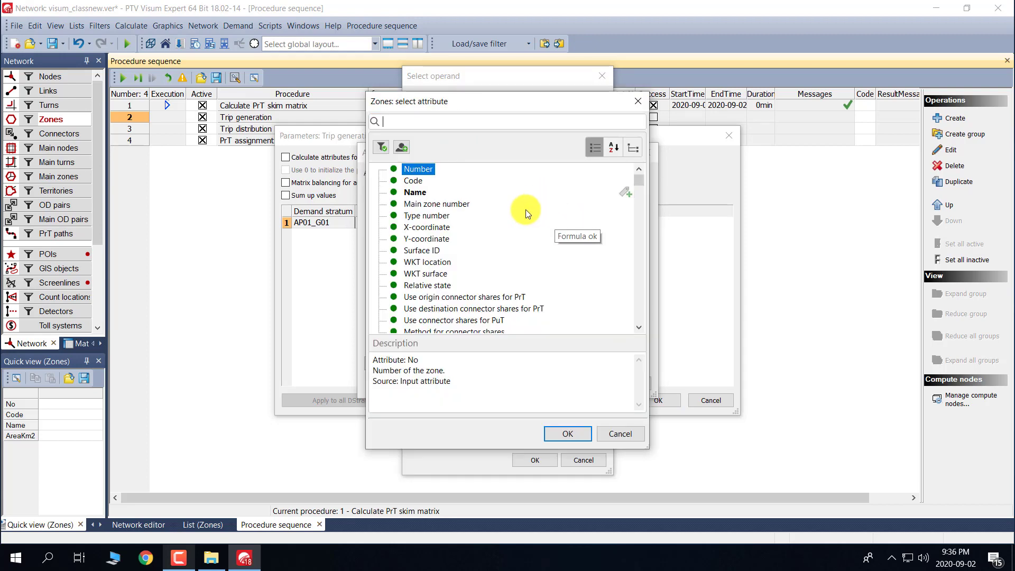
{"action": "scroll", "coordinate": [420, 252], "scroll_direction": "down", "scroll_amount": 9}
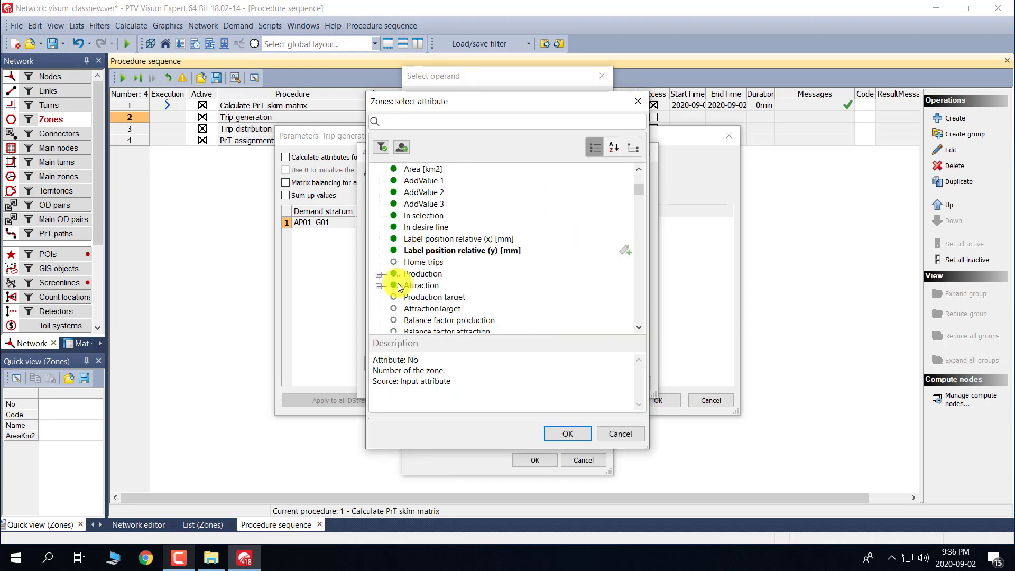
{"action": "left_click", "coordinate": [379, 286]}
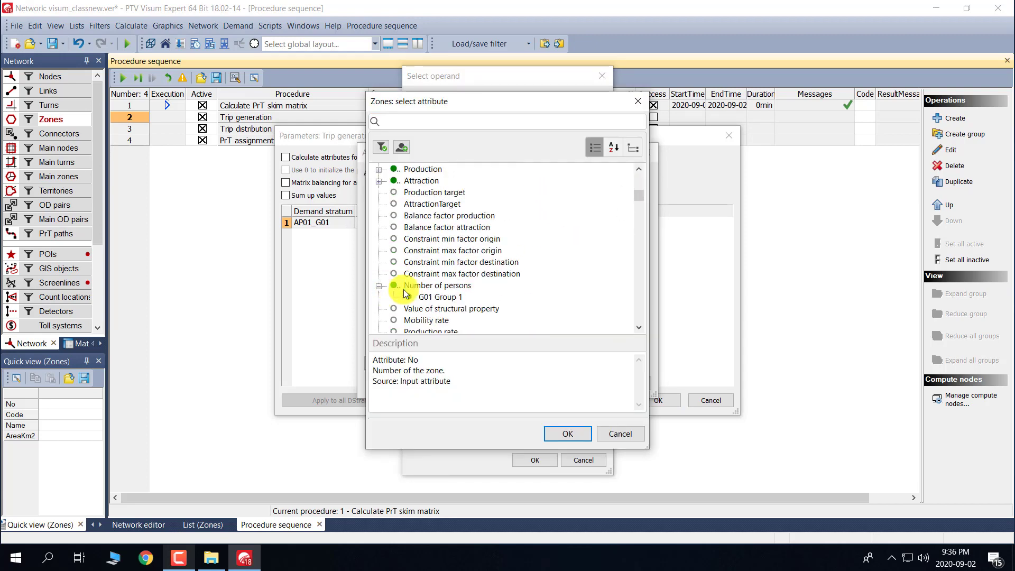
{"action": "left_click", "coordinate": [446, 297]}
{"action": "left_click", "coordinate": [570, 434]}
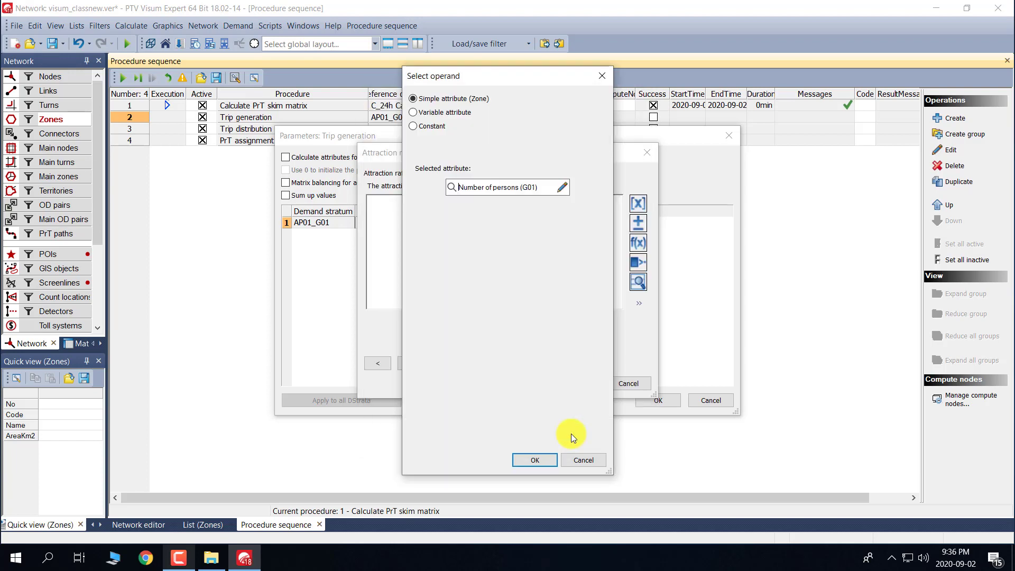
{"action": "left_click", "coordinate": [534, 460]}
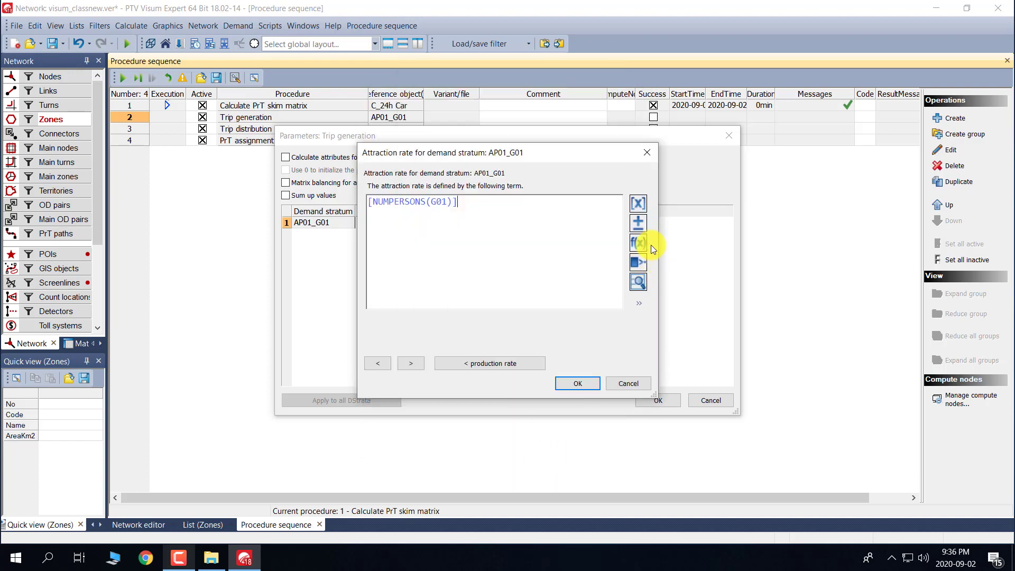
Multiply the attraction rate term by 0.01 and accept the Trip generation parameters.
{"action": "left_click", "coordinate": [639, 226]}
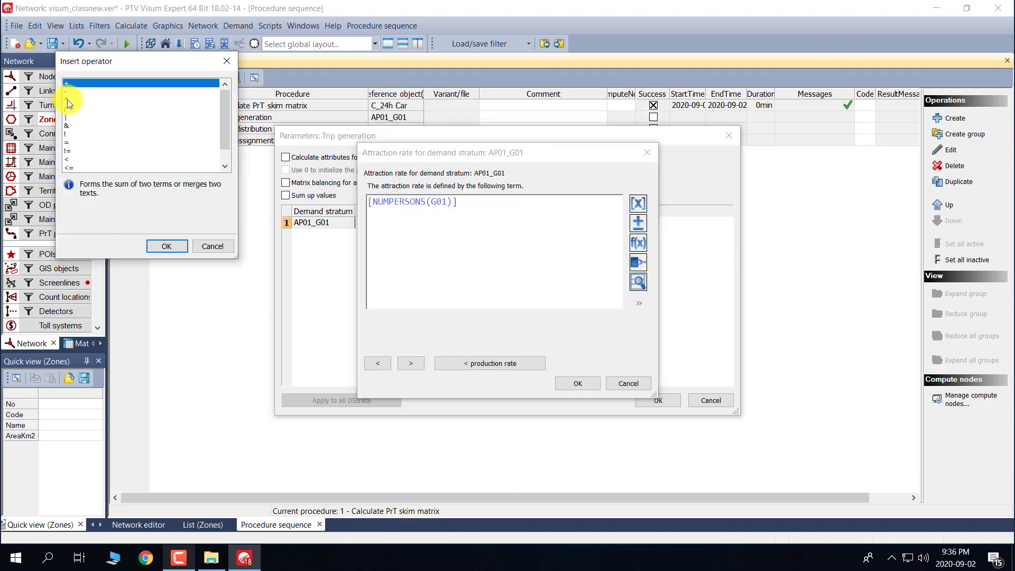
{"action": "double_click", "coordinate": [68, 99]}
{"action": "type", "text": "0.01"}
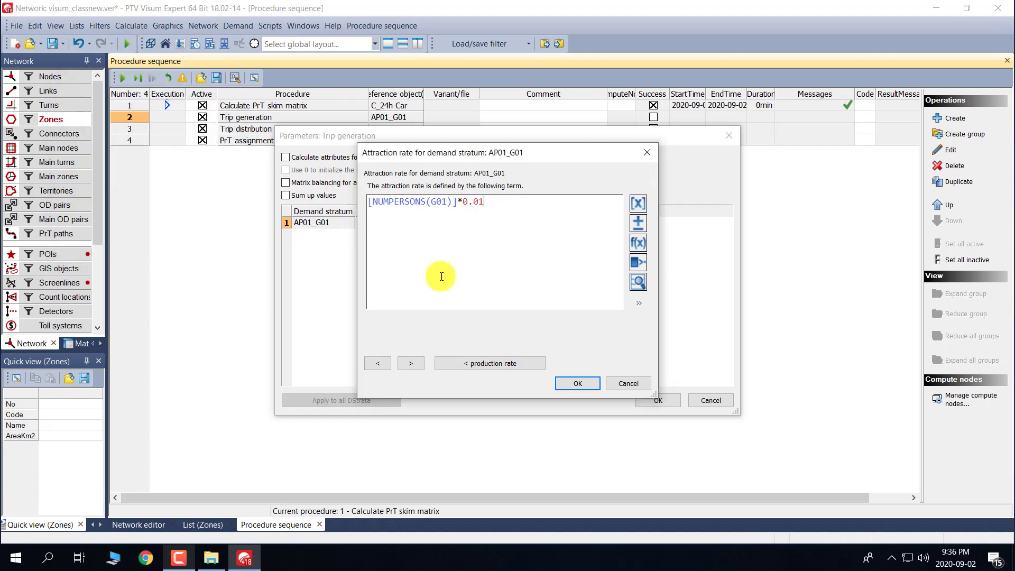
{"action": "left_click", "coordinate": [577, 385]}
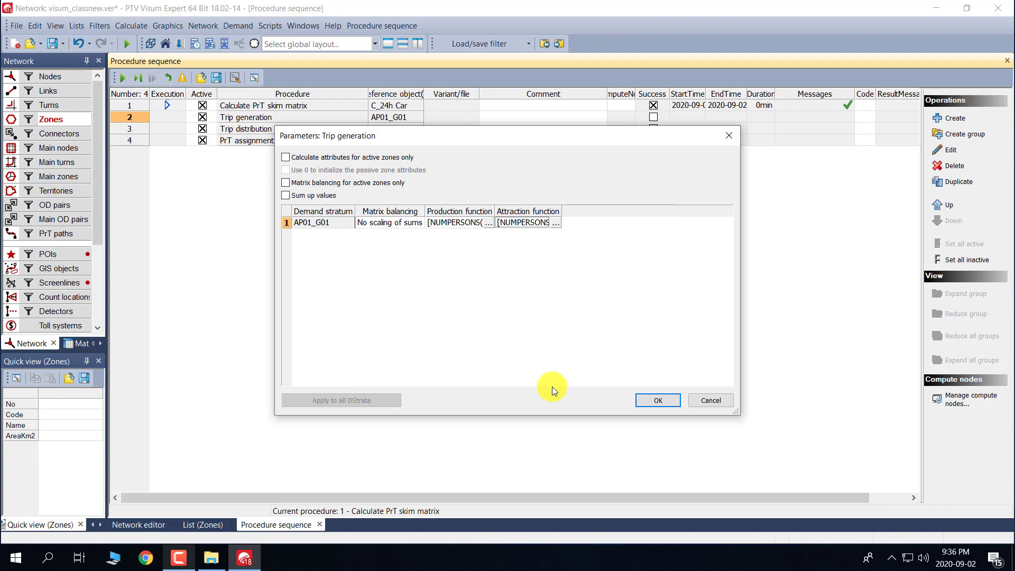
{"action": "left_click", "coordinate": [656, 402]}
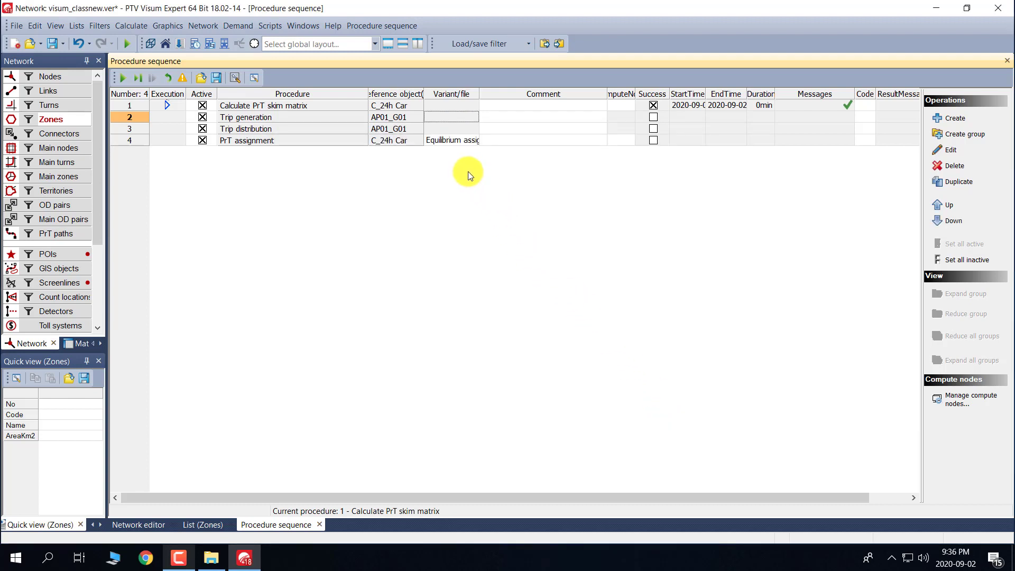
Define the Trip distribution utility function for AP01_G01 as Matrix([NO] = 1).
{"action": "double_click", "coordinate": [446, 129]}
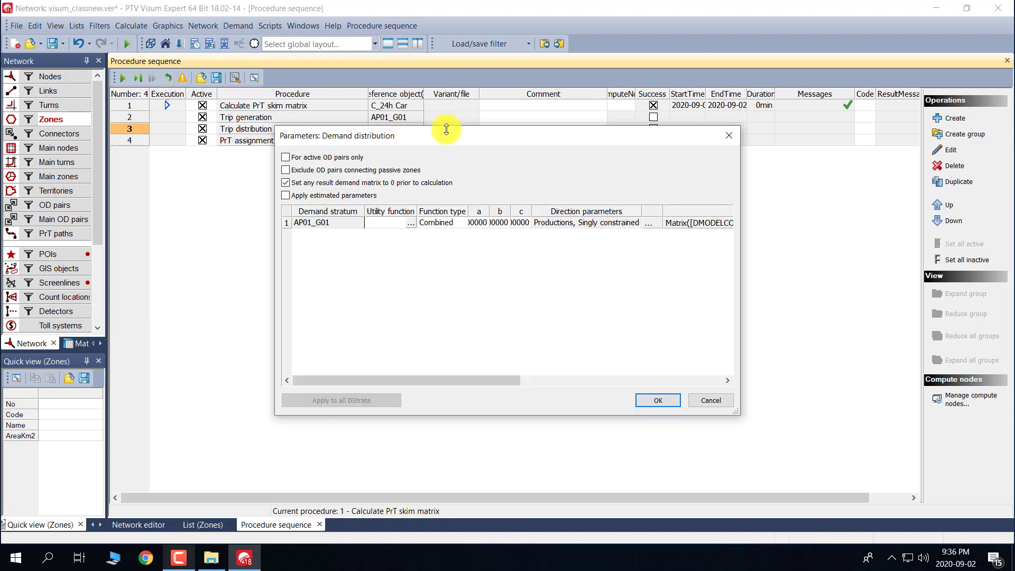
{"action": "left_click", "coordinate": [408, 226]}
{"action": "left_click", "coordinate": [408, 226]}
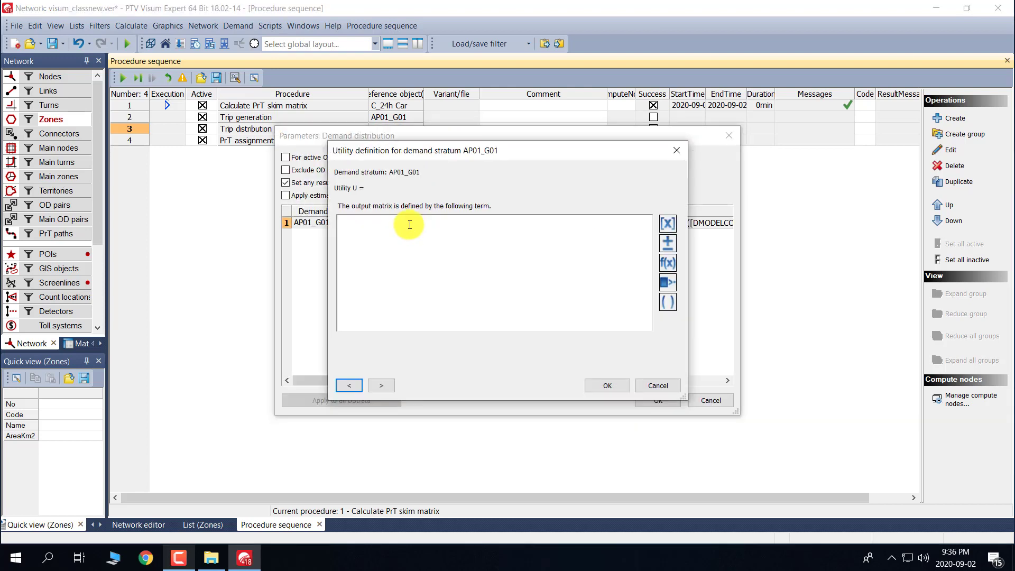
{"action": "left_click", "coordinate": [668, 223]}
{"action": "double_click", "coordinate": [477, 230]}
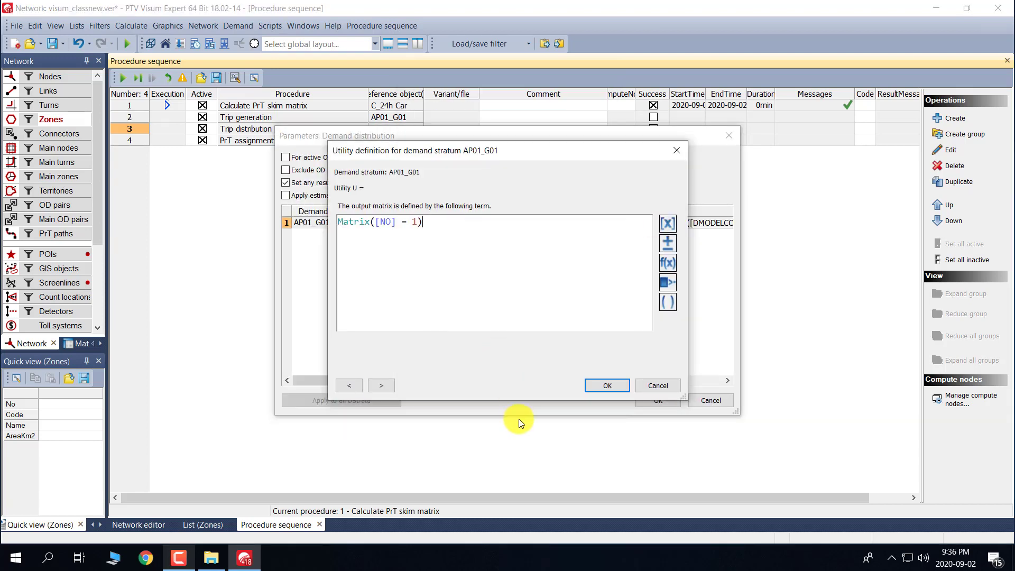
{"action": "left_click", "coordinate": [614, 386]}
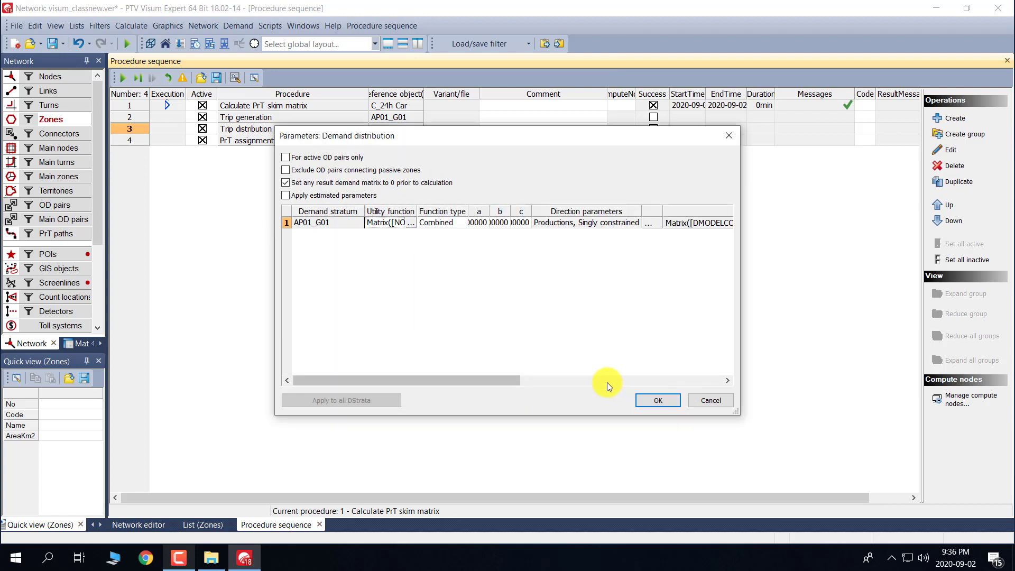
Set the distribution function type to Logit with parameter c at -0.1, and accept the Trip distribution parameters.
{"action": "left_click", "coordinate": [448, 227]}
{"action": "left_click", "coordinate": [463, 224]}
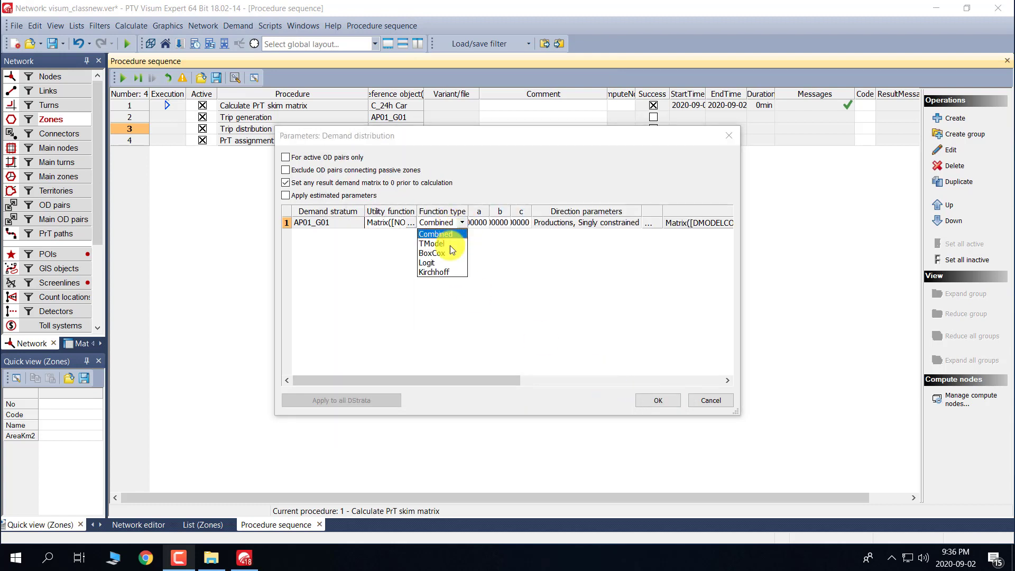
{"action": "left_click", "coordinate": [436, 263]}
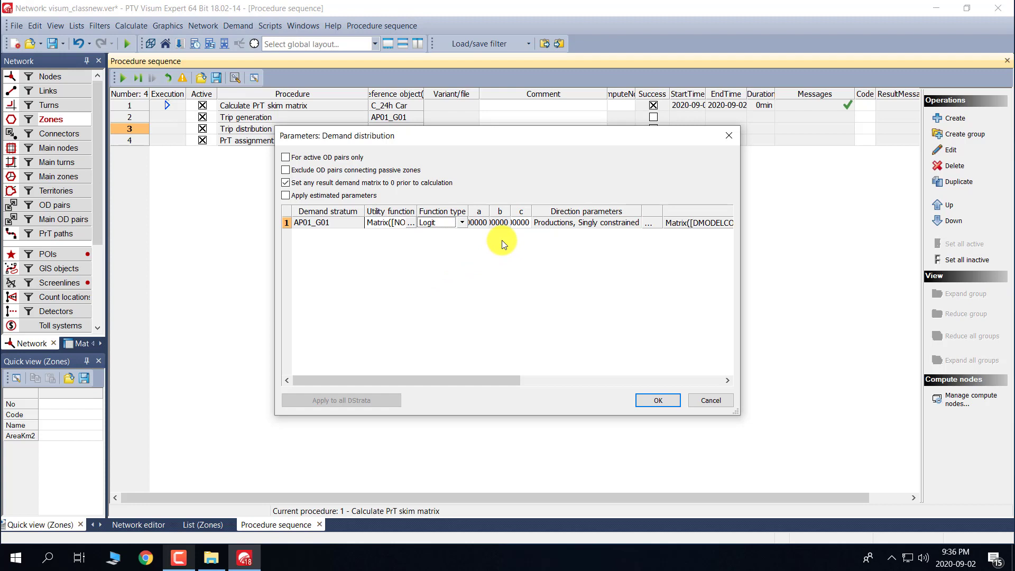
{"action": "left_click", "coordinate": [522, 221]}
{"action": "type", "text": "-0"}
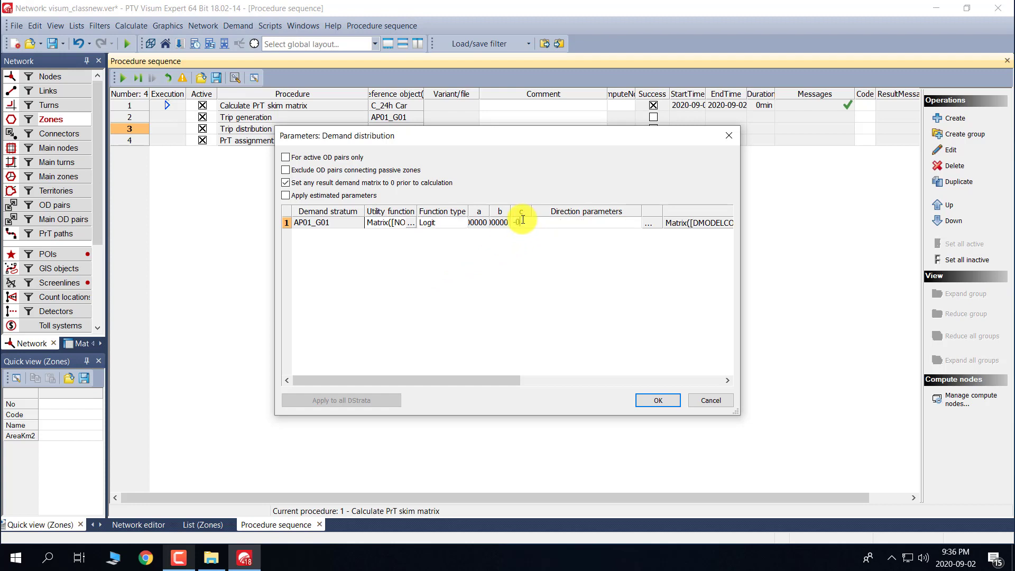
{"action": "type", "text": ".1"}
{"action": "left_click", "coordinate": [554, 299]}
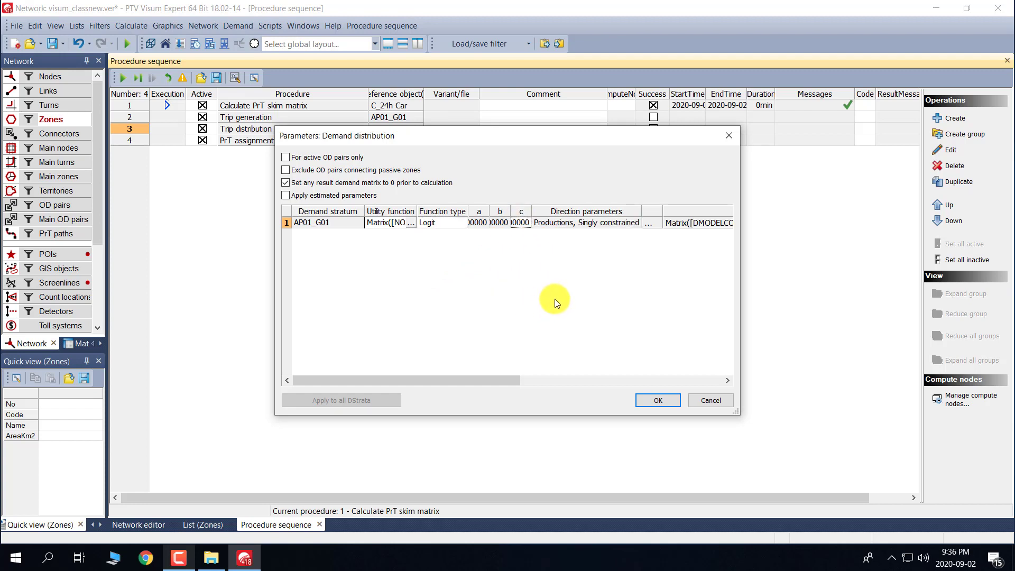
{"action": "left_click", "coordinate": [665, 399]}
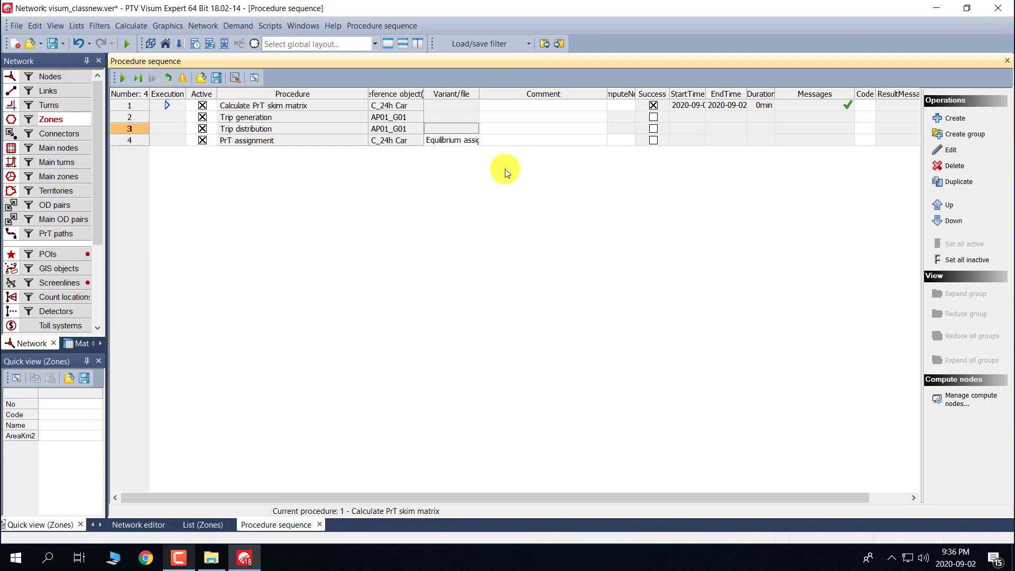
Change the PrT assignment variant to Incremental assignment and edit its OD demand shares for the first iteration steps.
{"action": "left_click", "coordinate": [471, 141]}
{"action": "left_click", "coordinate": [467, 151]}
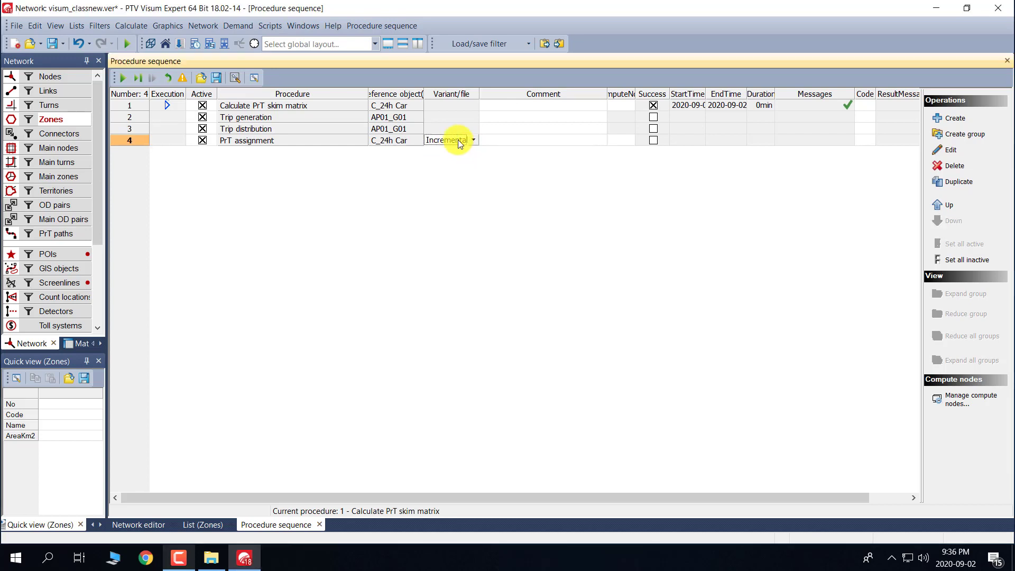
{"action": "double_click", "coordinate": [457, 140]}
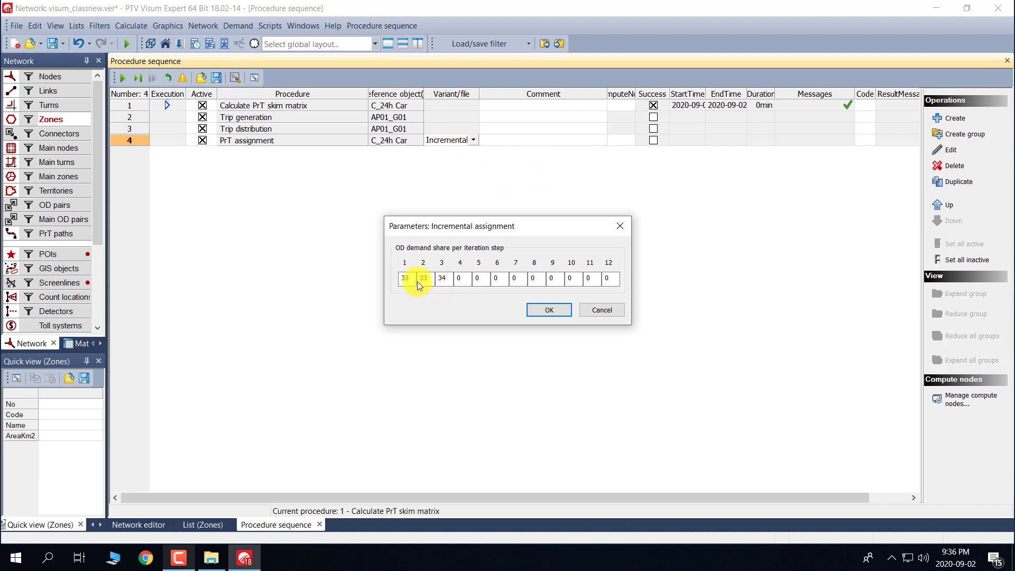
{"action": "left_click", "coordinate": [400, 279]}
{"action": "mouse_move", "coordinate": [429, 281]}
{"action": "left_mouse_down"}
{"action": "mouse_move", "coordinate": [414, 281]}
{"action": "mouse_move", "coordinate": [426, 279]}
{"action": "left_mouse_up"}
{"action": "type", "text": "00"}
{"action": "left_click", "coordinate": [542, 311]}
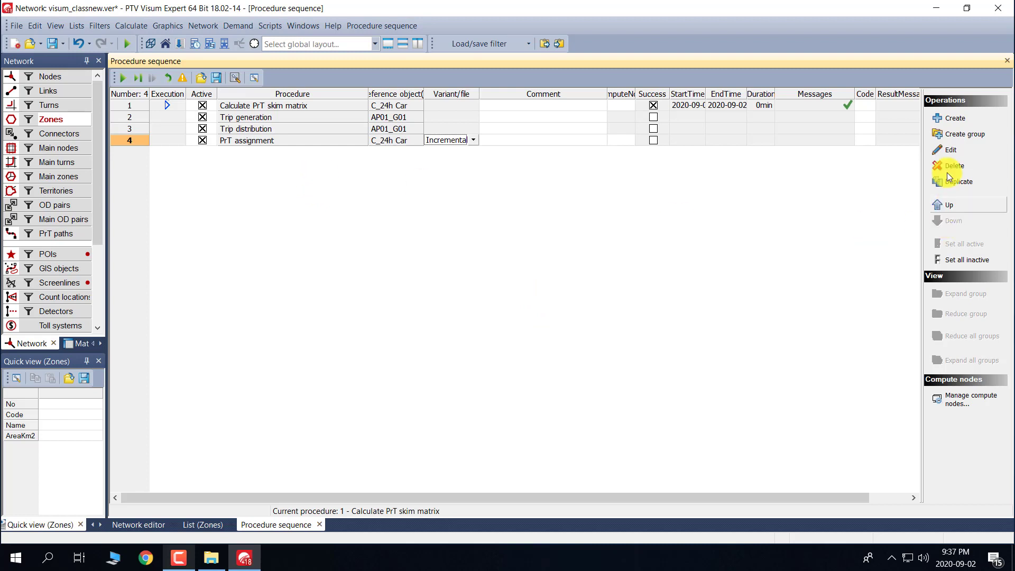
Run the whole procedure sequence and dismiss the error dialogs.
{"action": "left_click", "coordinate": [123, 79]}
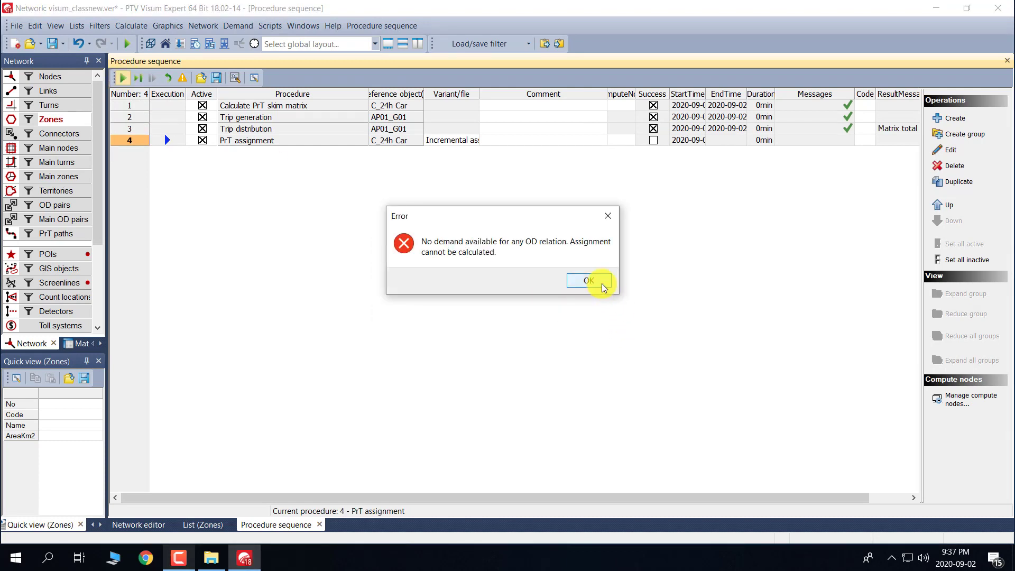
{"action": "left_click", "coordinate": [603, 287]}
{"action": "left_click", "coordinate": [597, 282]}
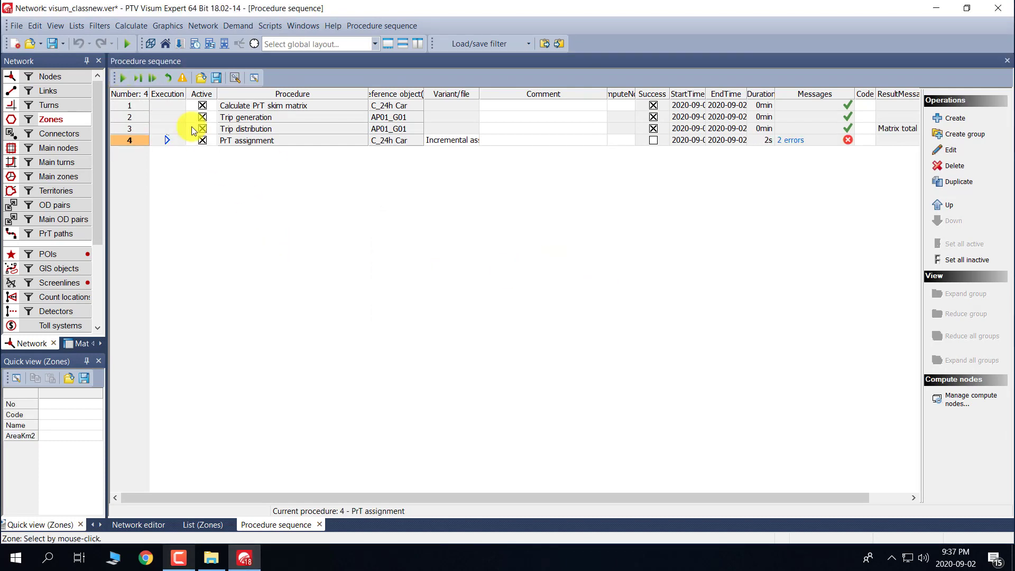
Assign demand matrix 2 Distribution AP01_G01 directly to the C_24h Car demand segment in the OD demand data.
{"action": "left_click", "coordinate": [235, 26]}
{"action": "left_click", "coordinate": [281, 59]}
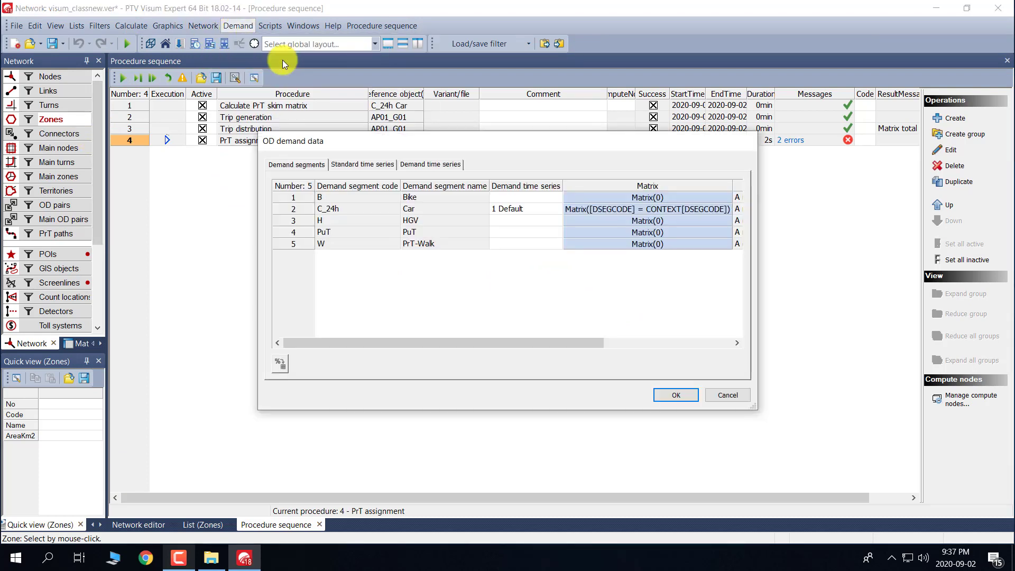
{"action": "double_click", "coordinate": [615, 210]}
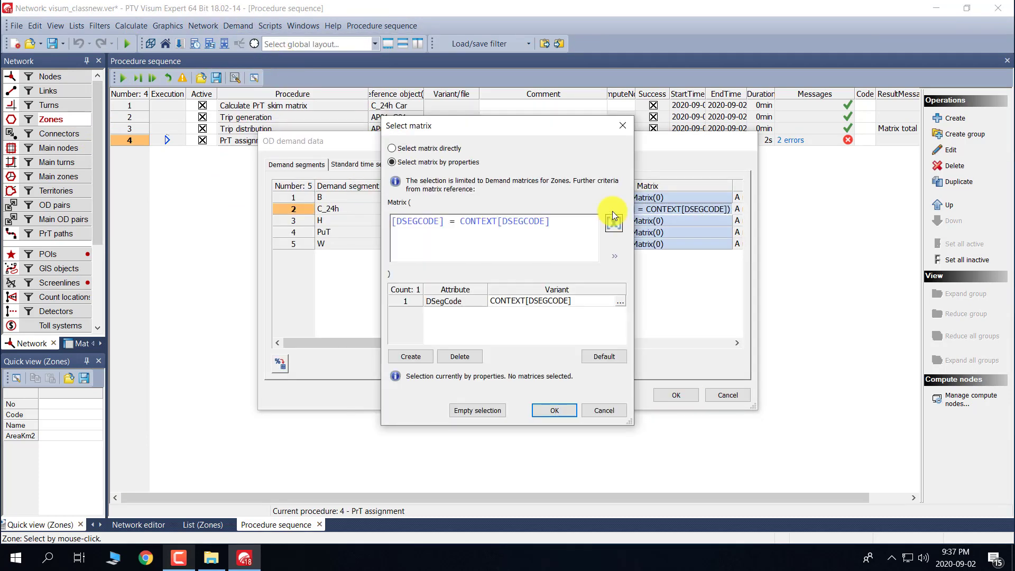
{"action": "left_click", "coordinate": [392, 148]}
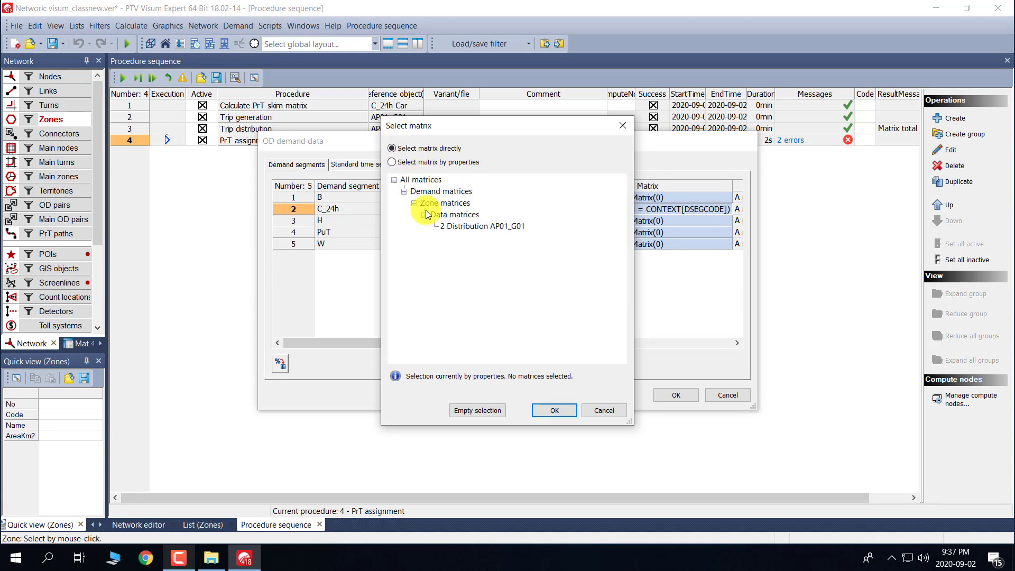
{"action": "left_click", "coordinate": [474, 229]}
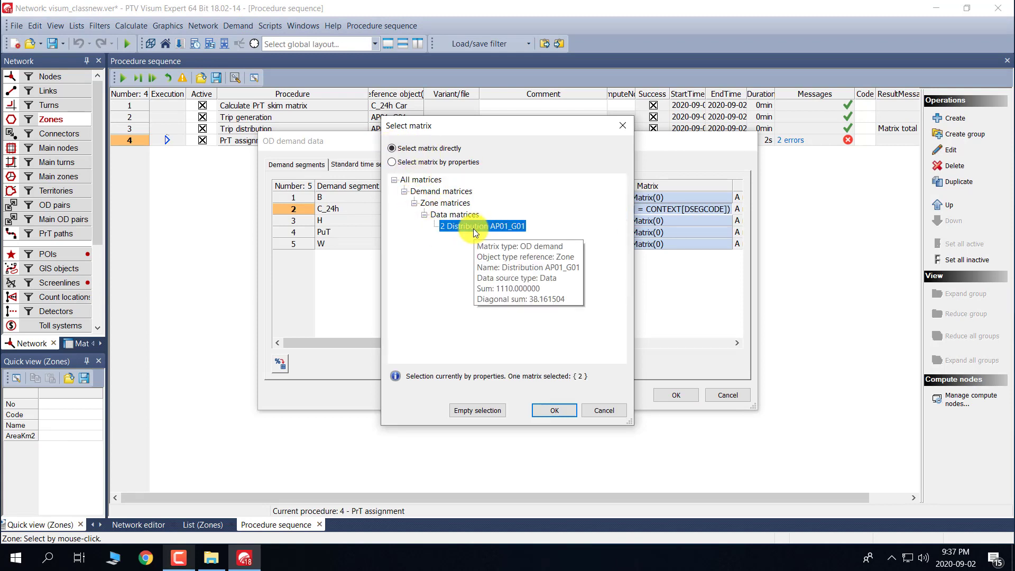
{"action": "left_click", "coordinate": [553, 411]}
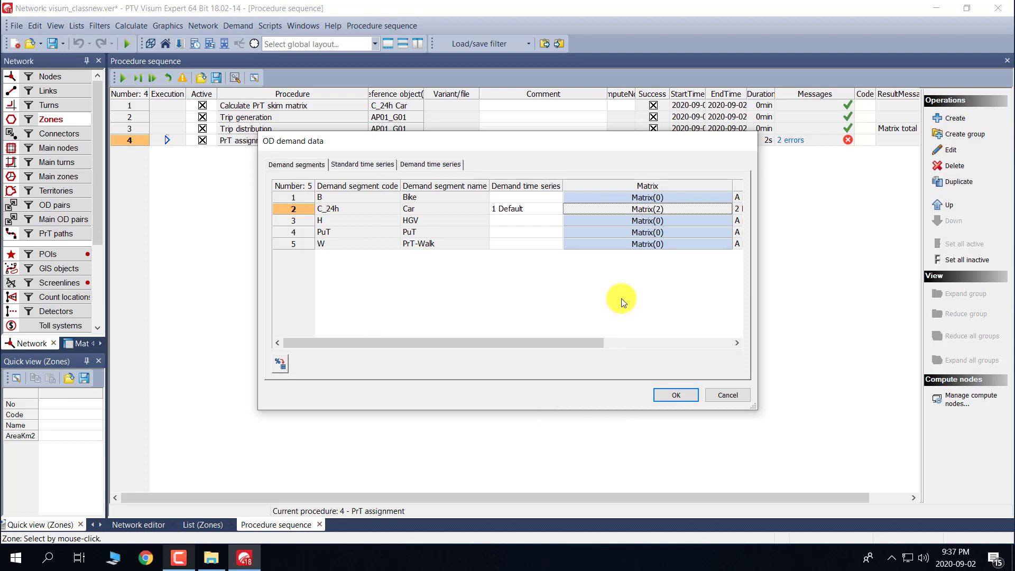
{"action": "left_click", "coordinate": [667, 394]}
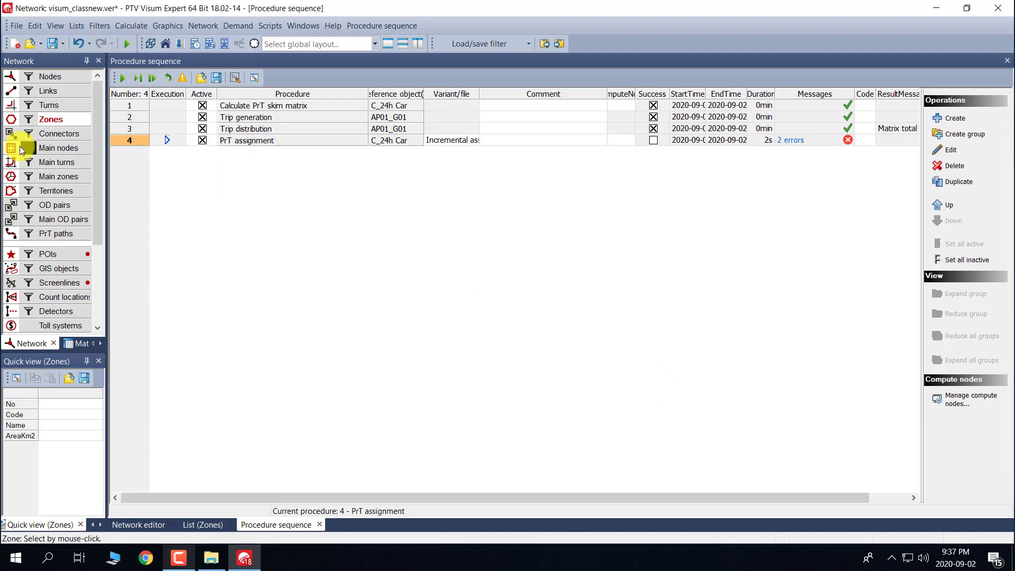
Execute only the PrT assignment procedure and return to the network view.
{"action": "right_click", "coordinate": [130, 140]}
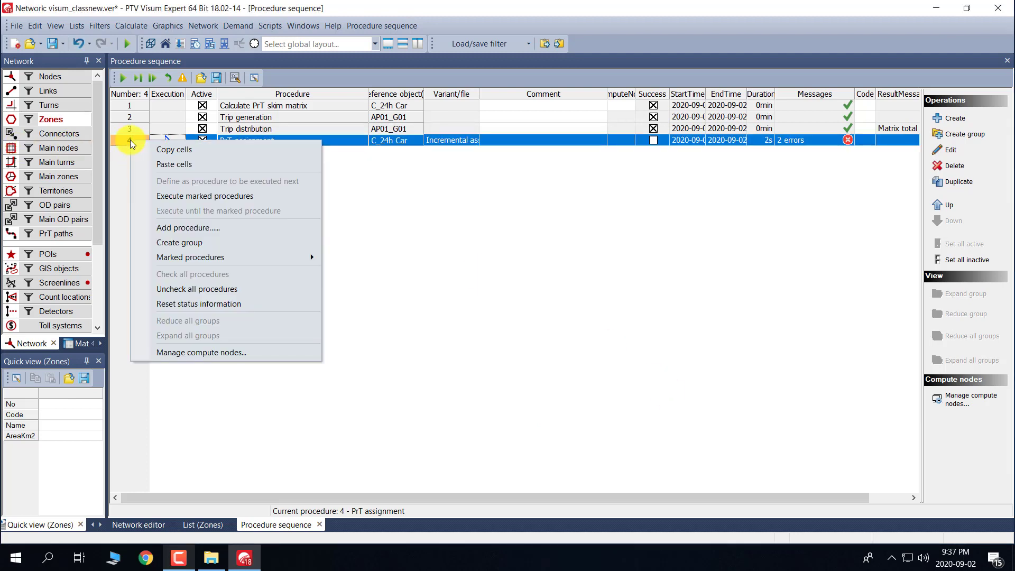
{"action": "left_click", "coordinate": [182, 196]}
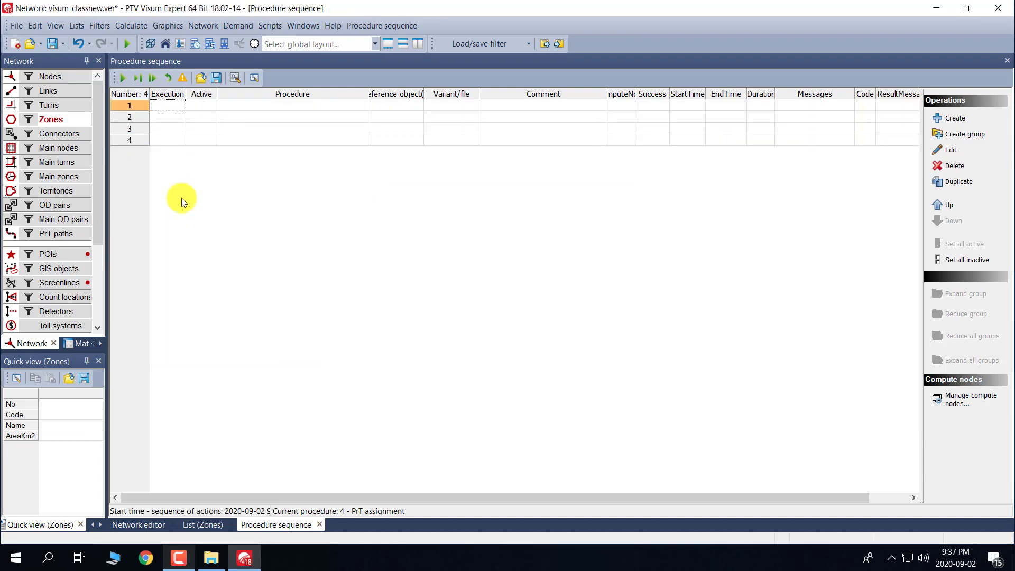
{"action": "left_click", "coordinate": [135, 528]}
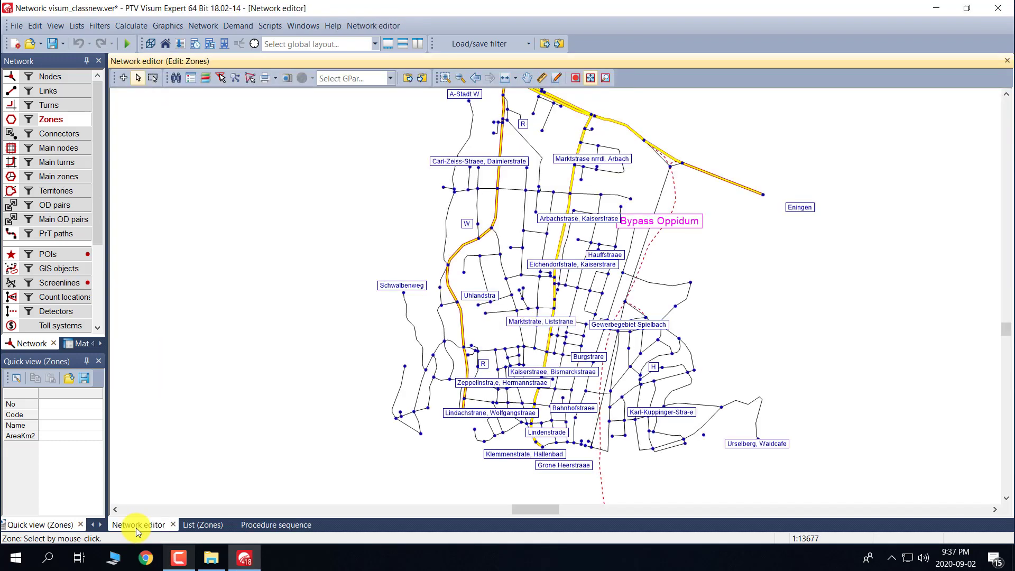
Enable automatic scaling for the link bars showing Volume PrT [veh] (AP).
{"action": "right_click", "coordinate": [59, 93]}
{"action": "mouse_move", "coordinate": [152, 142]}
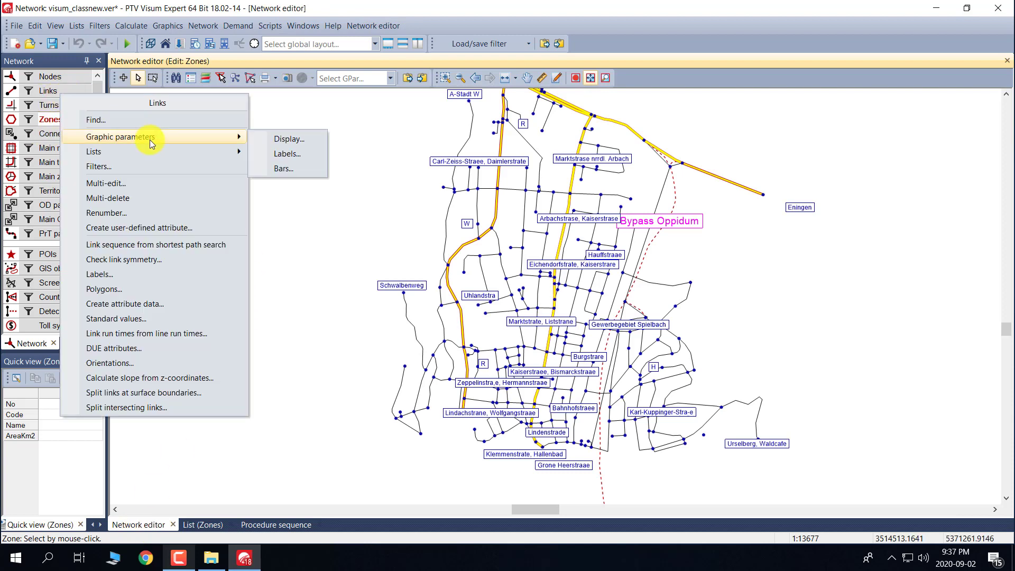
{"action": "left_click", "coordinate": [294, 168]}
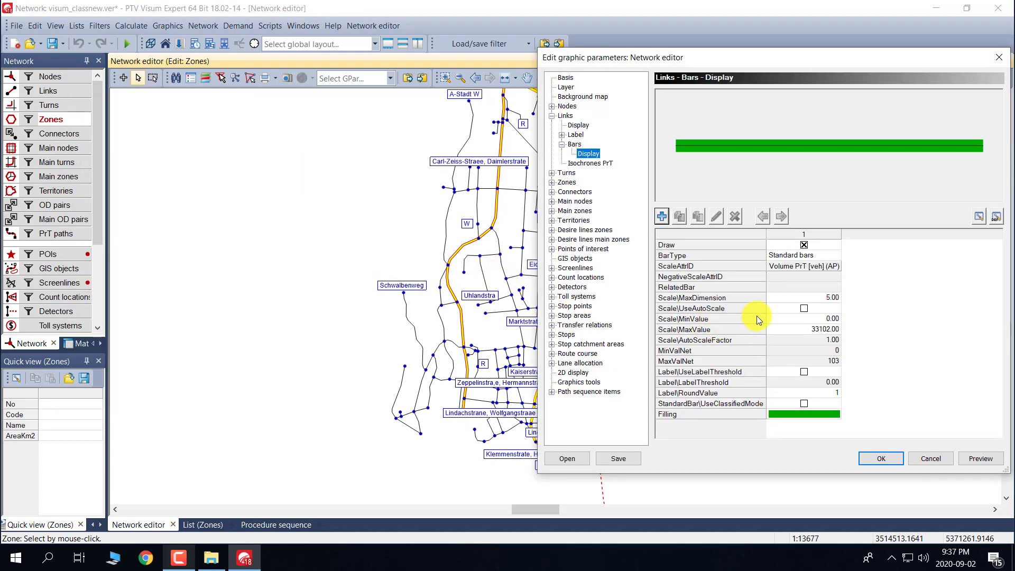
{"action": "left_click", "coordinate": [804, 309]}
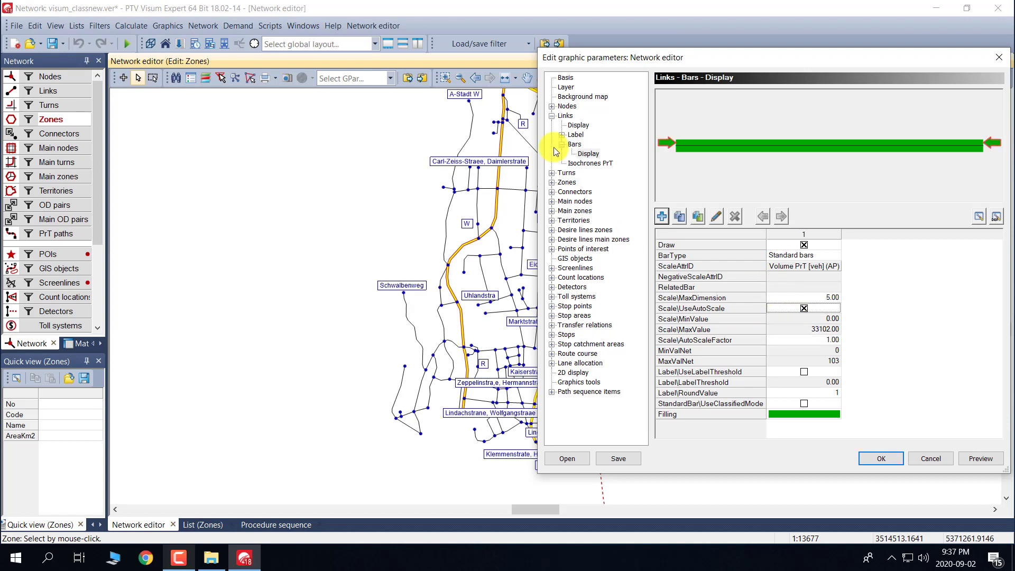
Turn on the link bar labels, set their font size to 1.9 mm, and apply the graphic parameters.
{"action": "left_click", "coordinate": [573, 145]}
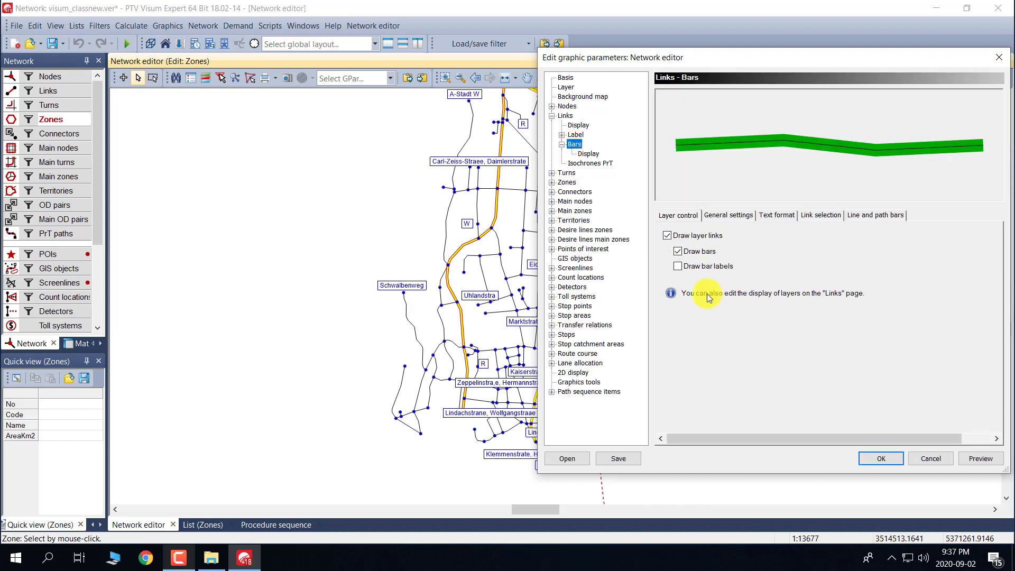
{"action": "left_click", "coordinate": [678, 266]}
{"action": "left_click", "coordinate": [769, 217]}
{"action": "left_click", "coordinate": [721, 274]}
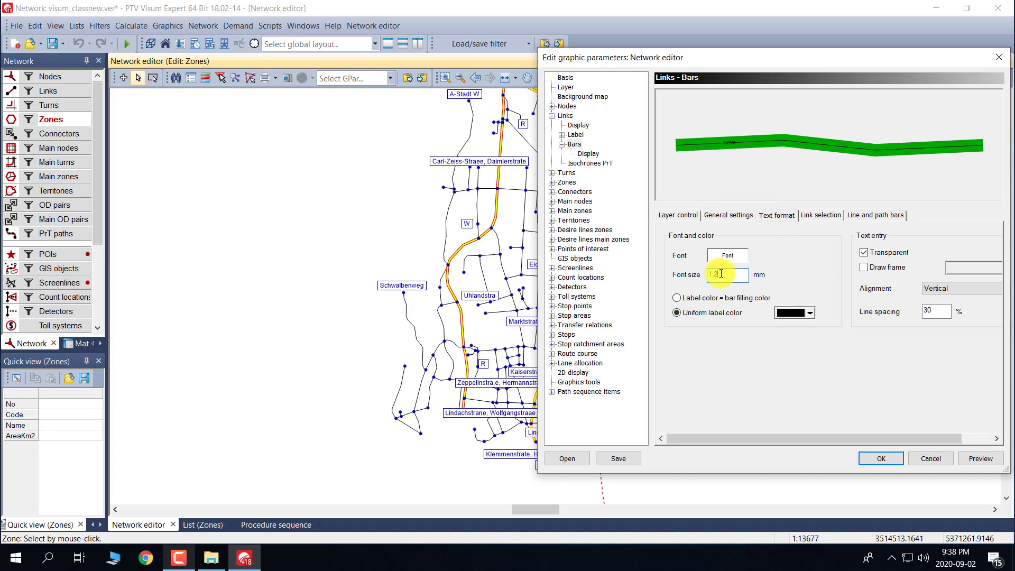
{"action": "type", "text": "9"}
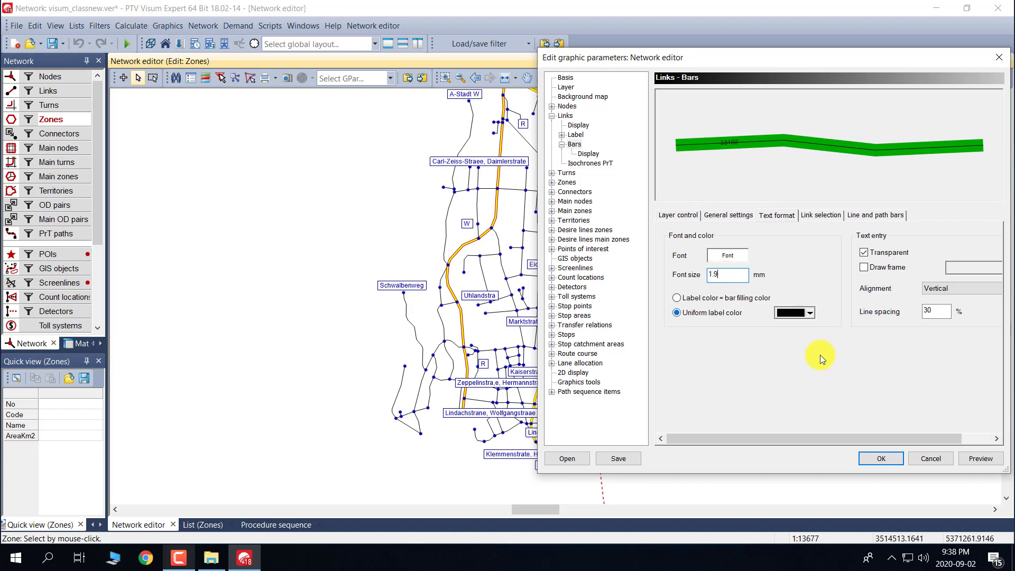
{"action": "left_click", "coordinate": [880, 458]}
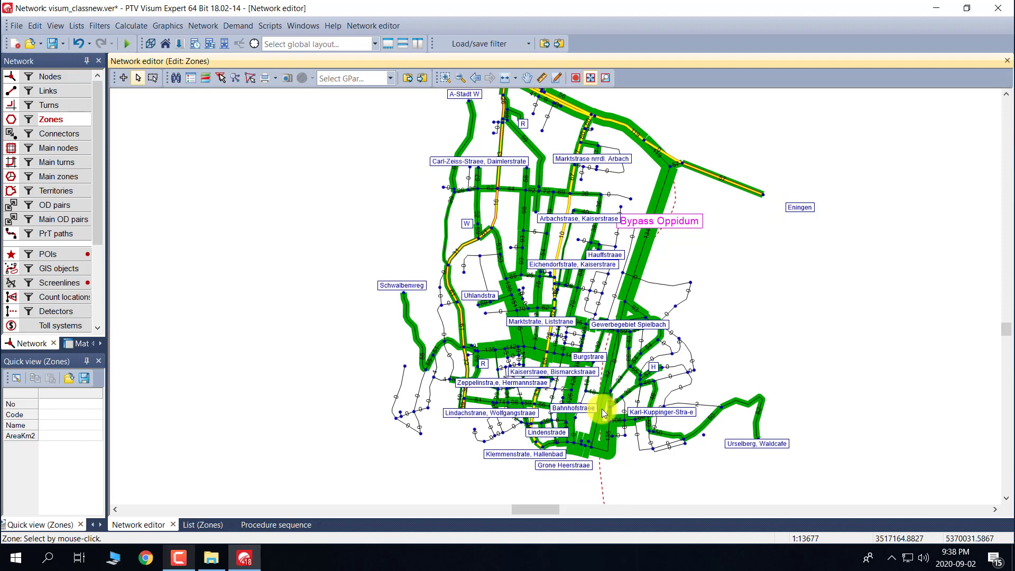
{"action": "left_click_drag", "start_coordinate": [382, 191], "coordinate": [357, 246]}
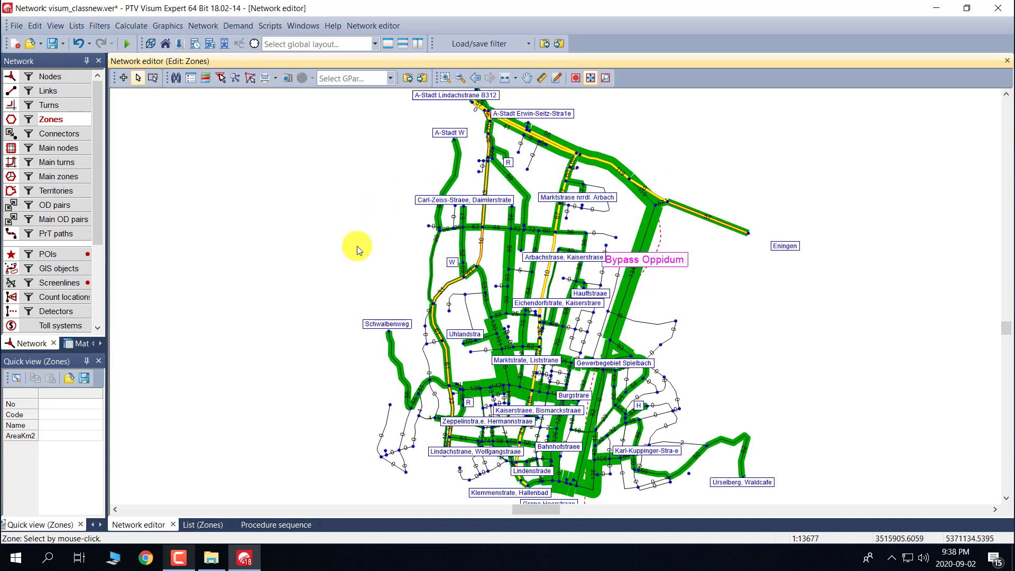
Add a version comparison that uses attributes from Base_class.ver, with the code Base.
{"action": "left_click", "coordinate": [16, 27]}
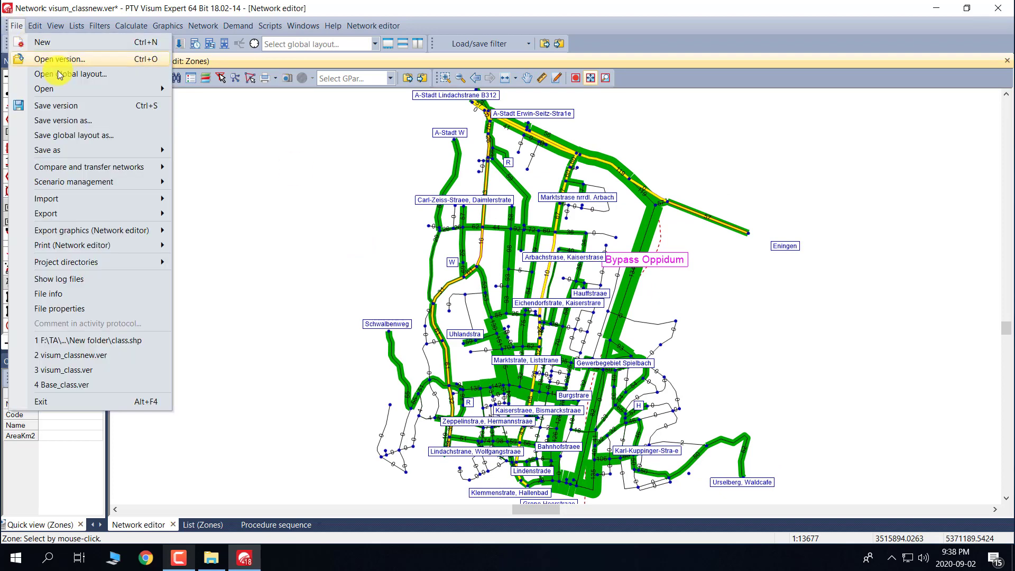
{"action": "mouse_move", "coordinate": [108, 174]}
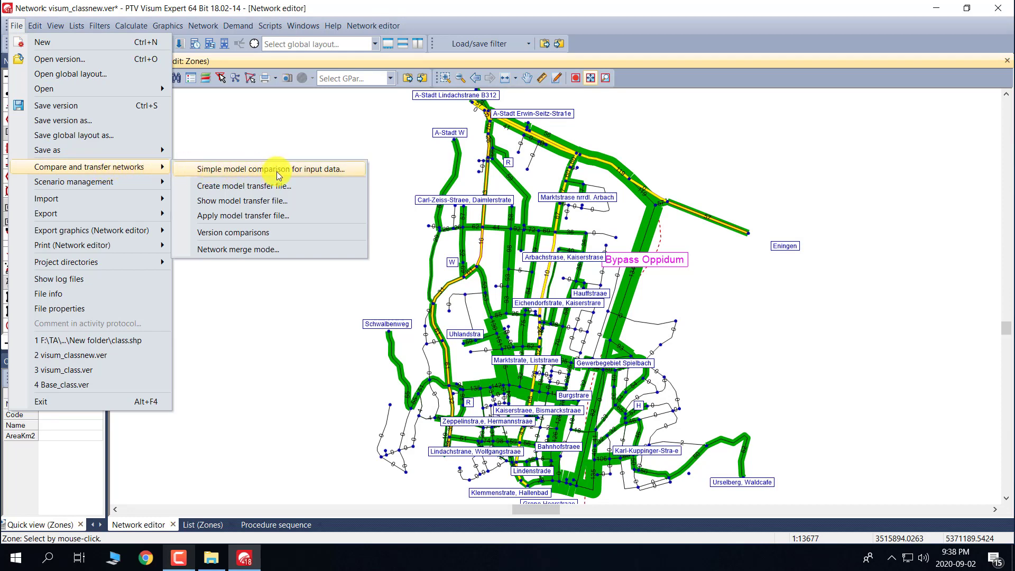
{"action": "left_click", "coordinate": [263, 233]}
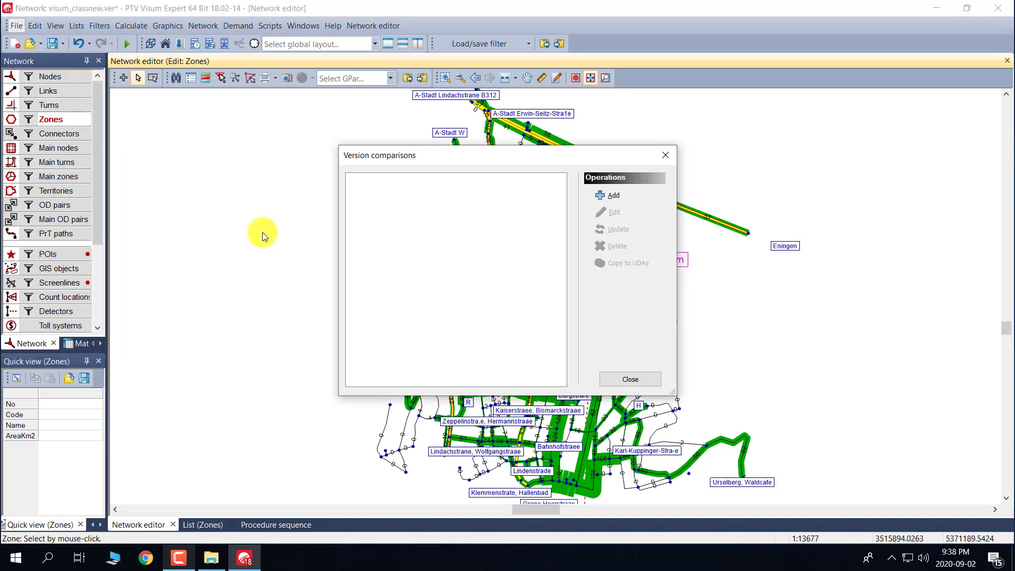
{"action": "left_click", "coordinate": [616, 198]}
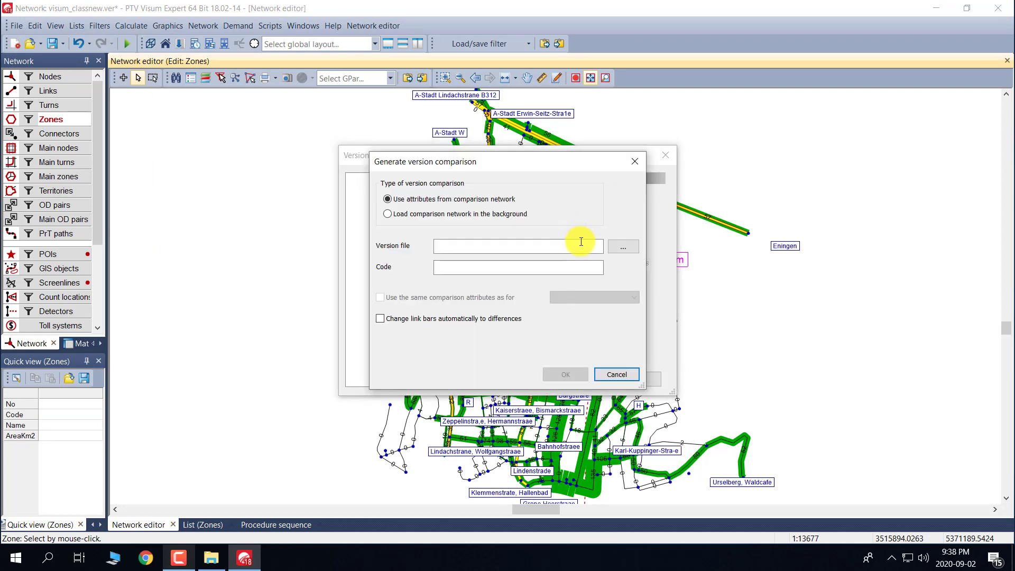
{"action": "left_click", "coordinate": [626, 247]}
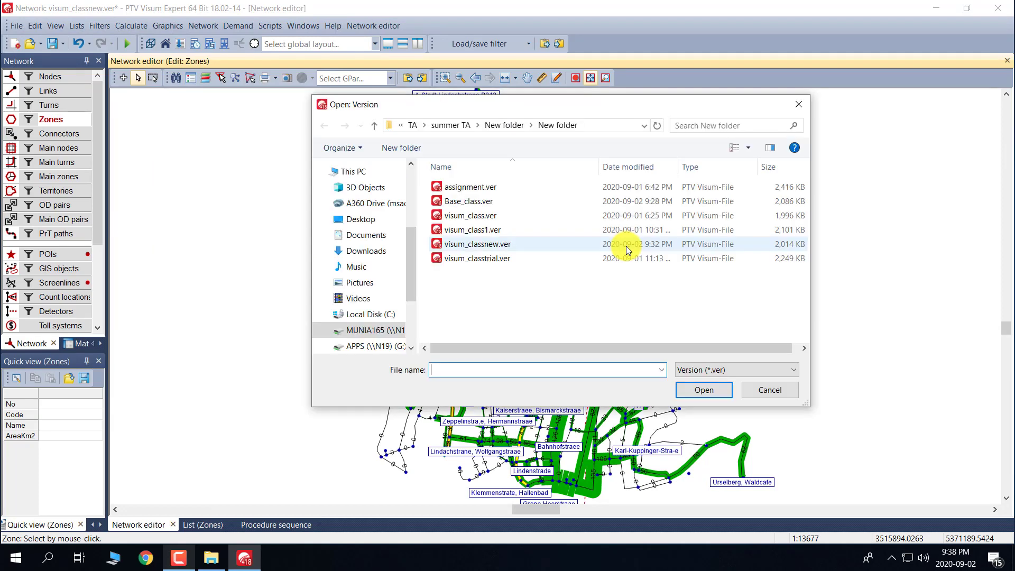
{"action": "left_click", "coordinate": [507, 201]}
{"action": "left_click", "coordinate": [688, 389]}
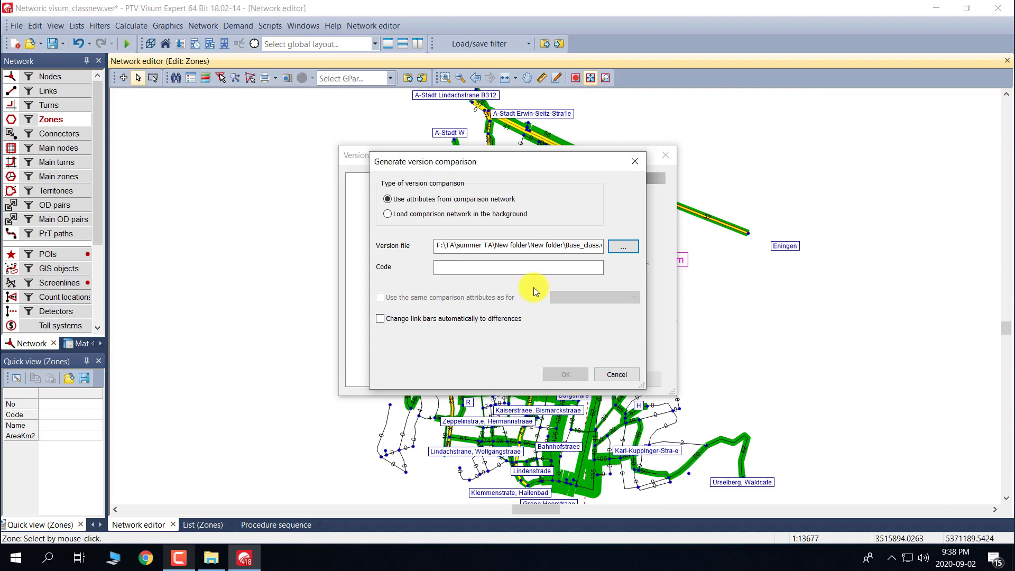
{"action": "left_click", "coordinate": [533, 270]}
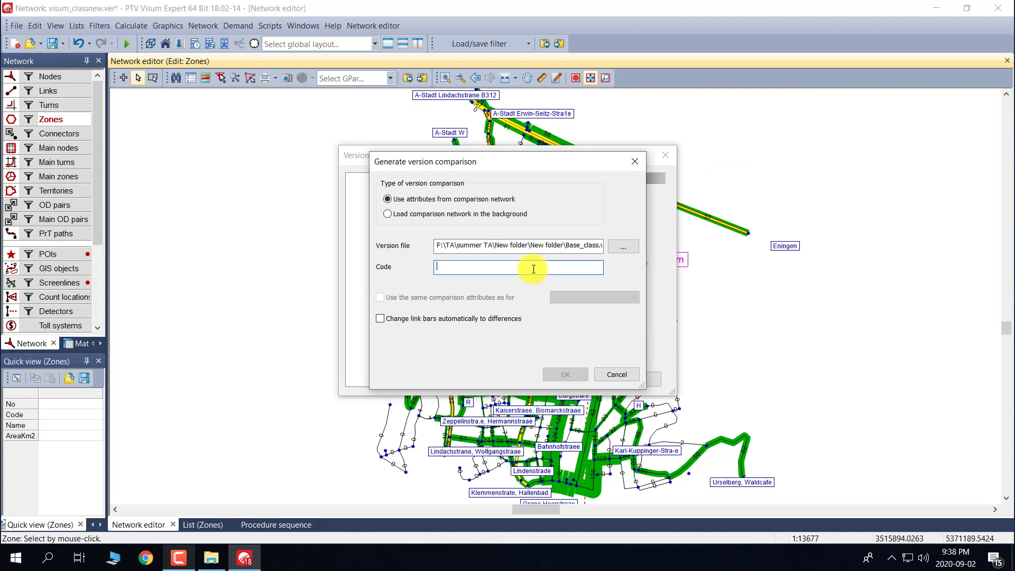
{"action": "type", "text": "Base"}
{"action": "left_click", "coordinate": [565, 374]}
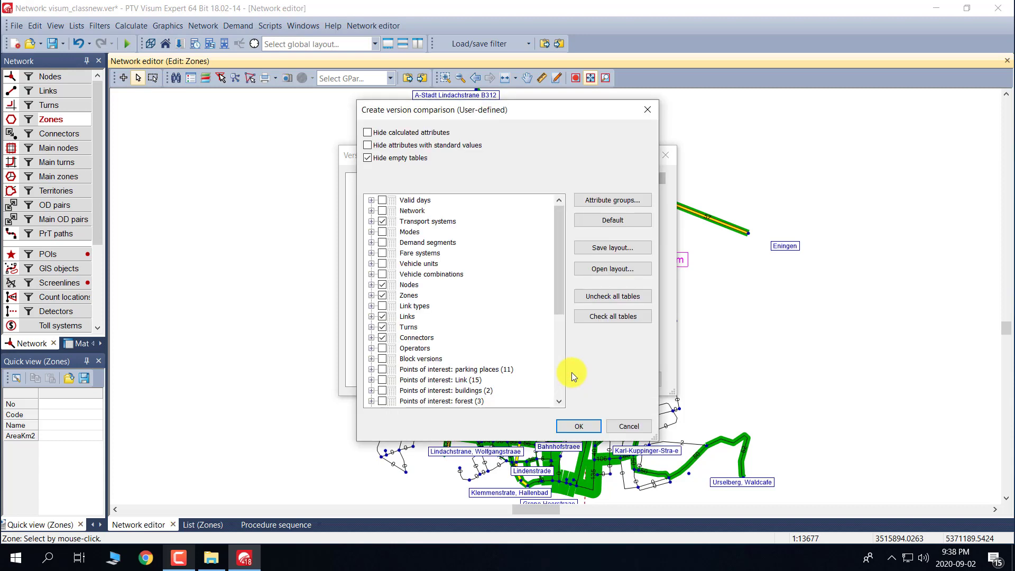
Limit the Base comparison to the Links table, create it, and expand its compared attributes before closing the version comparisons.
{"action": "left_click", "coordinate": [382, 220]}
{"action": "left_click", "coordinate": [382, 285]}
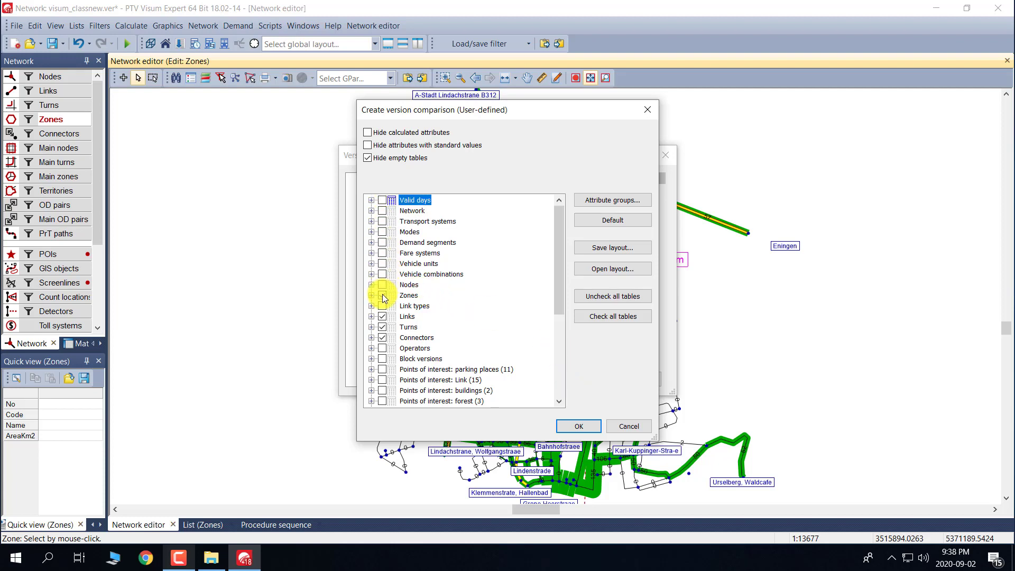
{"action": "left_click", "coordinate": [382, 328]}
{"action": "left_click", "coordinate": [574, 427]}
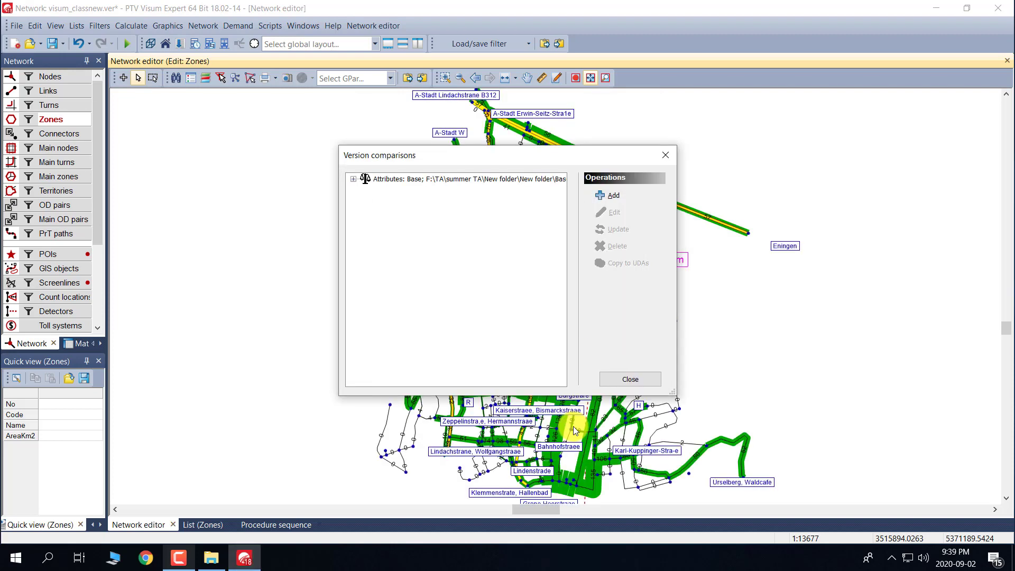
{"action": "left_click", "coordinate": [353, 179]}
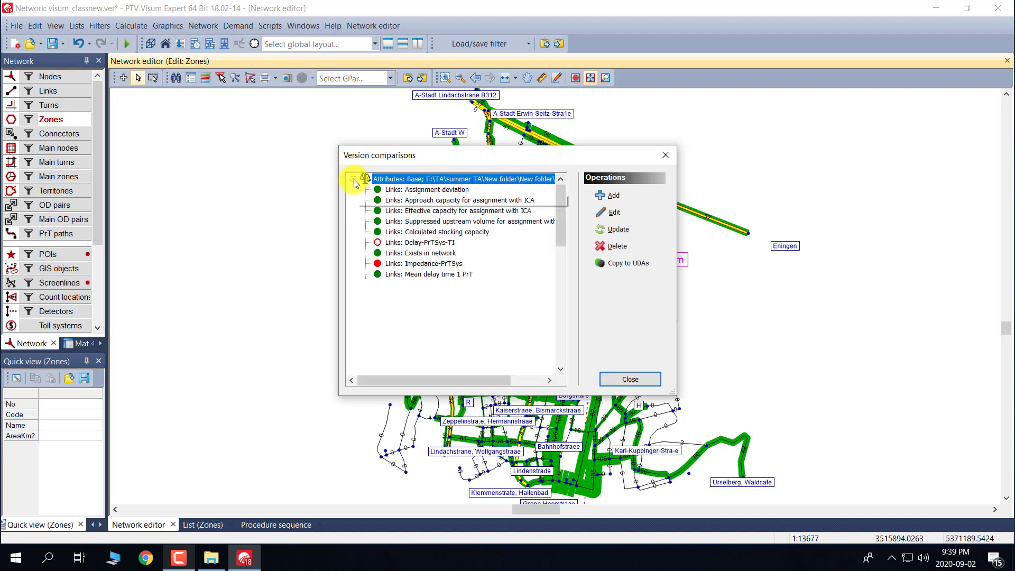
{"action": "left_click", "coordinate": [629, 379]}
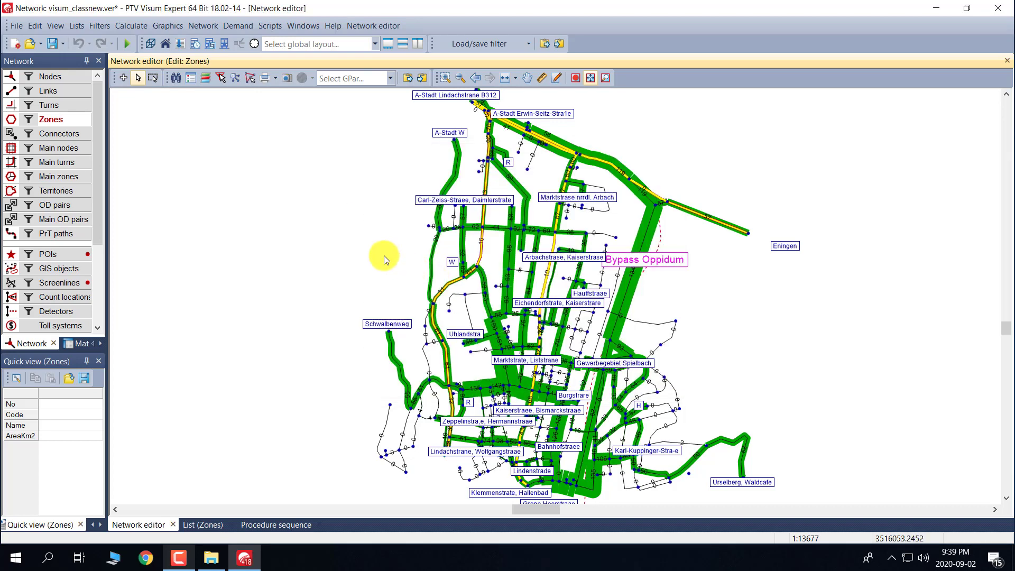
Open the graphic parameters for the link bars and enable classified mode for the standard bar.
{"action": "left_click", "coordinate": [55, 91]}
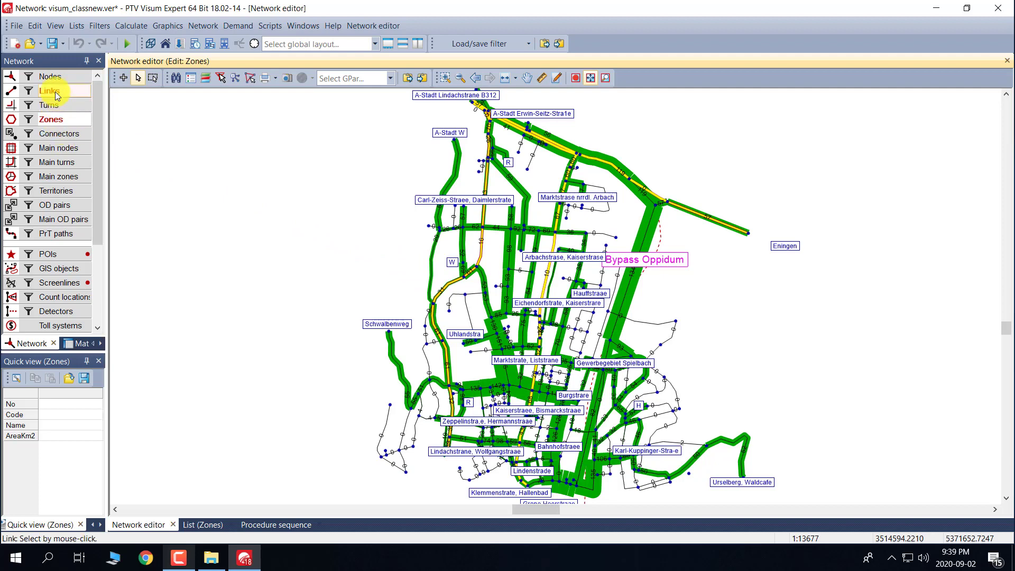
{"action": "right_click", "coordinate": [55, 91]}
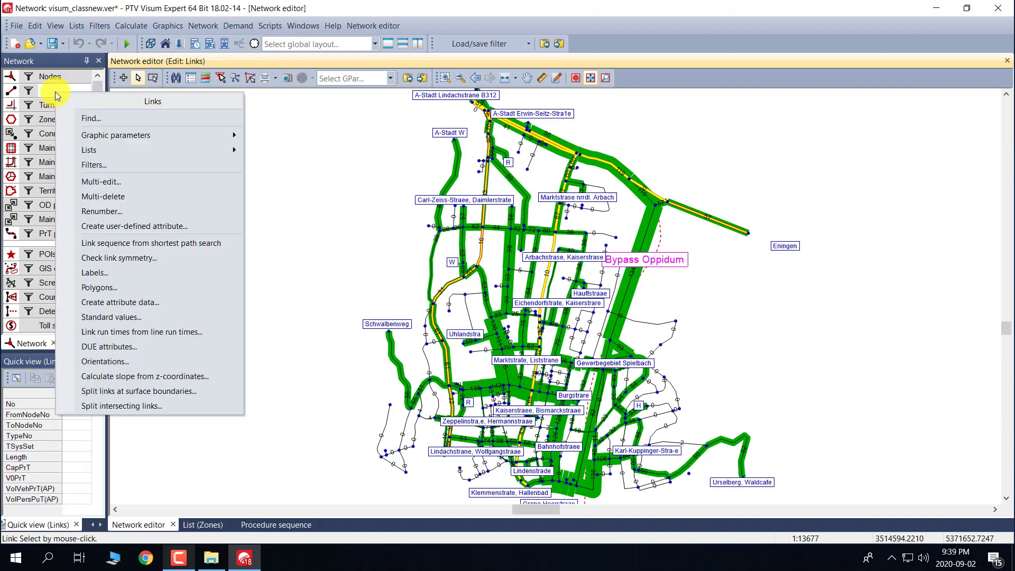
{"action": "mouse_move", "coordinate": [114, 135]}
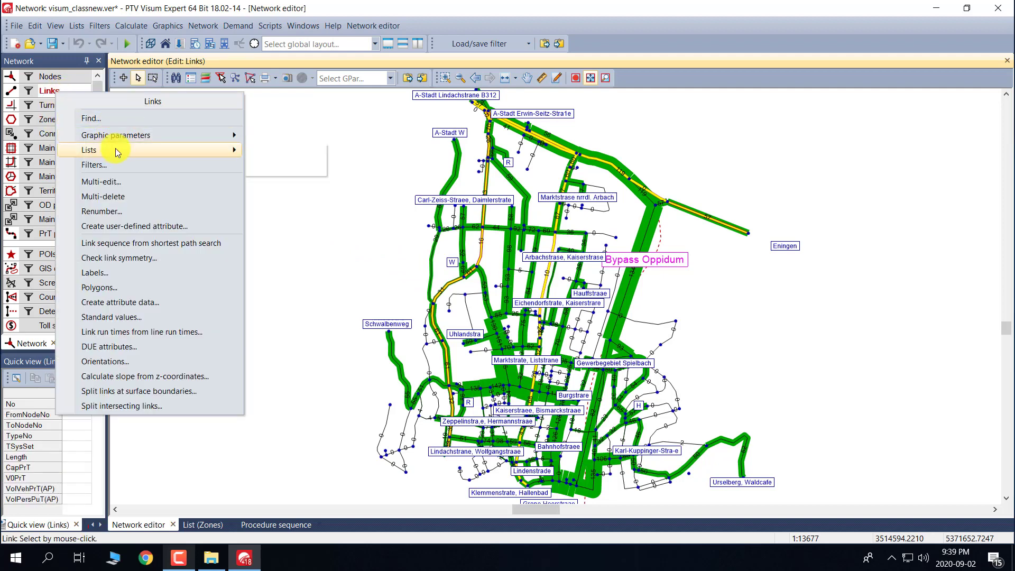
{"action": "left_click", "coordinate": [294, 166]}
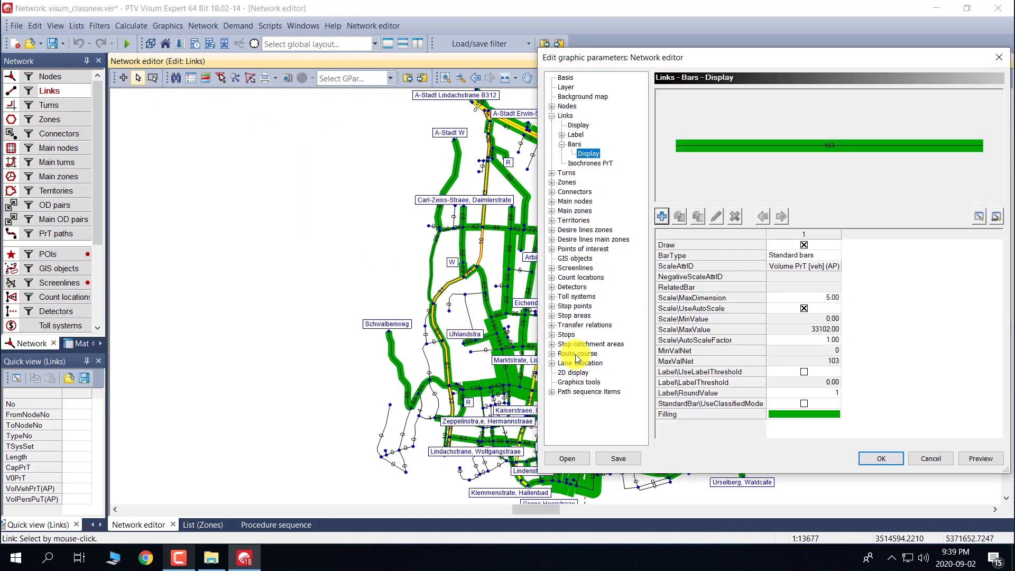
{"action": "left_click", "coordinate": [804, 404]}
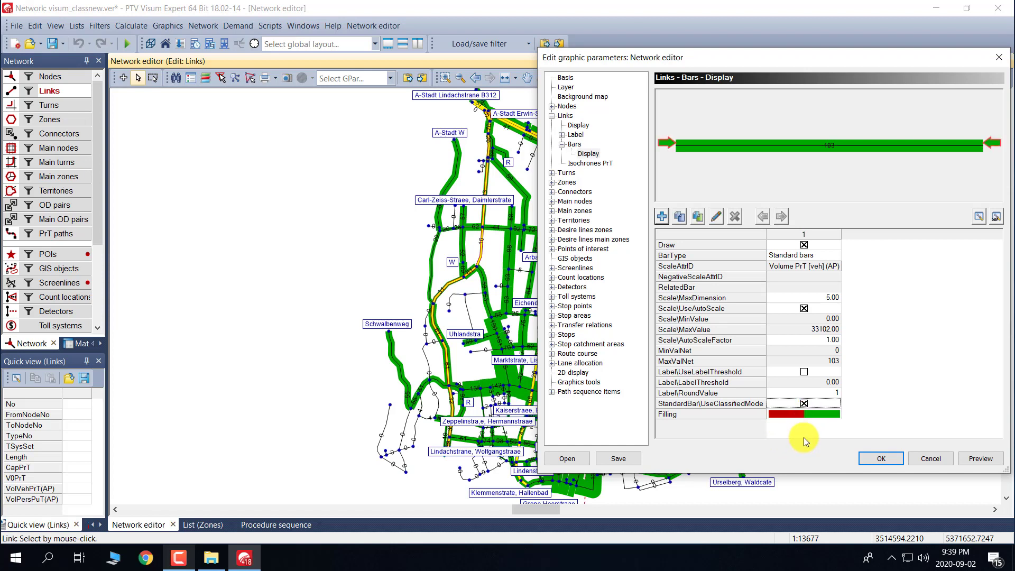
Set the link bar's scaling attribute to the This network - Base difference of Volume PrT [veh].
{"action": "double_click", "coordinate": [818, 268]}
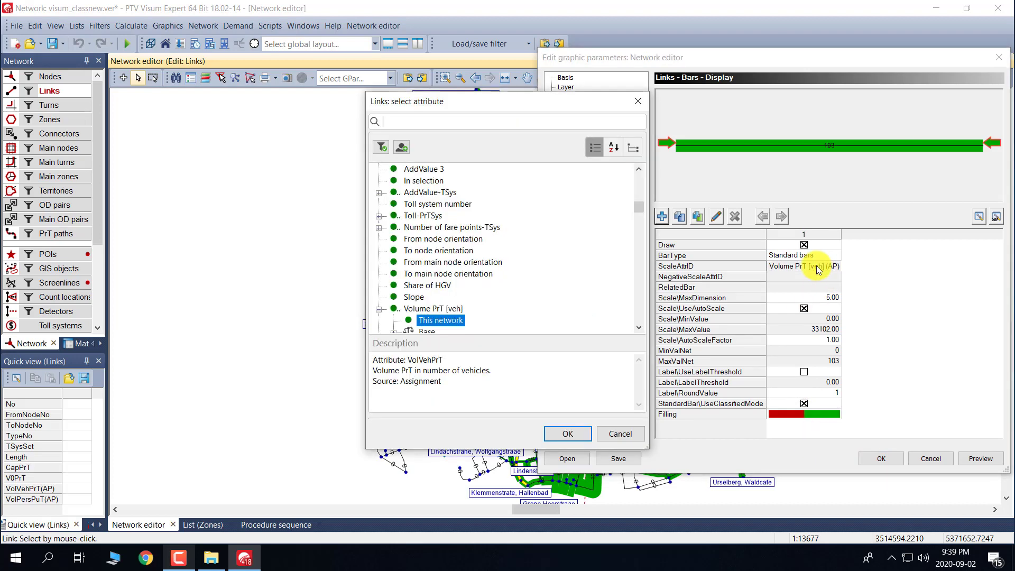
{"action": "scroll", "coordinate": [447, 253], "scroll_direction": "down", "scroll_amount": 3}
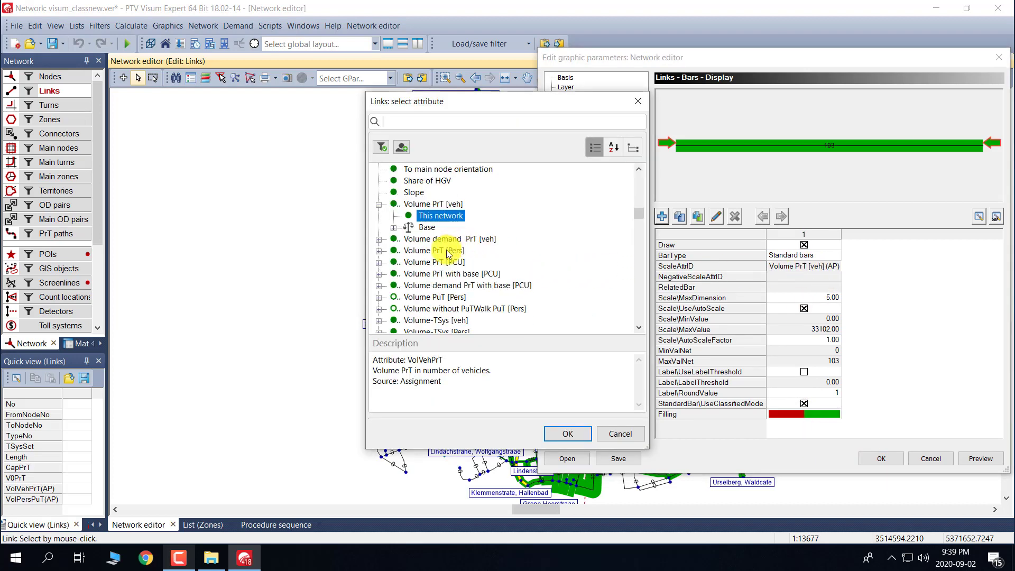
{"action": "left_click", "coordinate": [394, 228]}
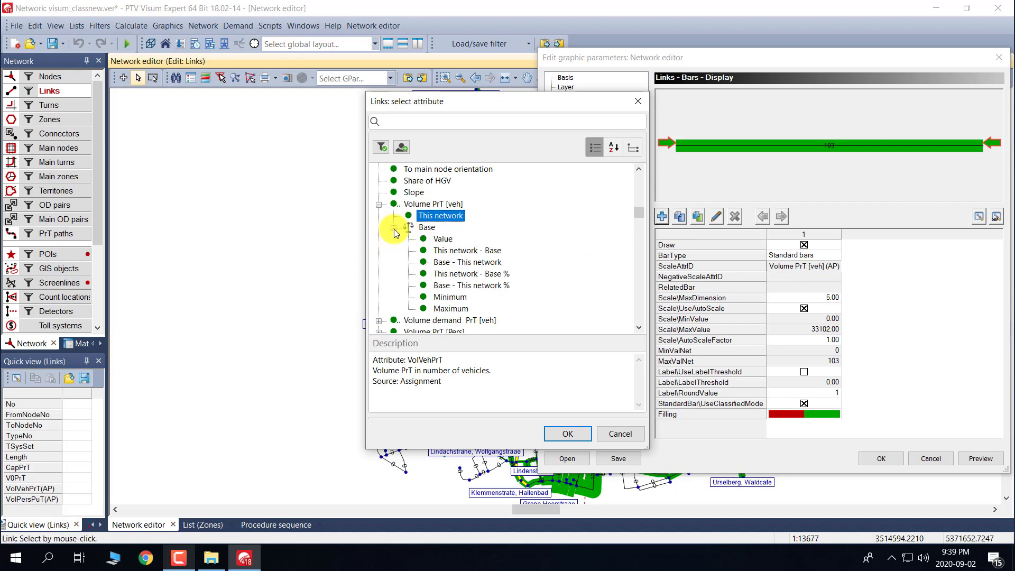
{"action": "left_click", "coordinate": [454, 252]}
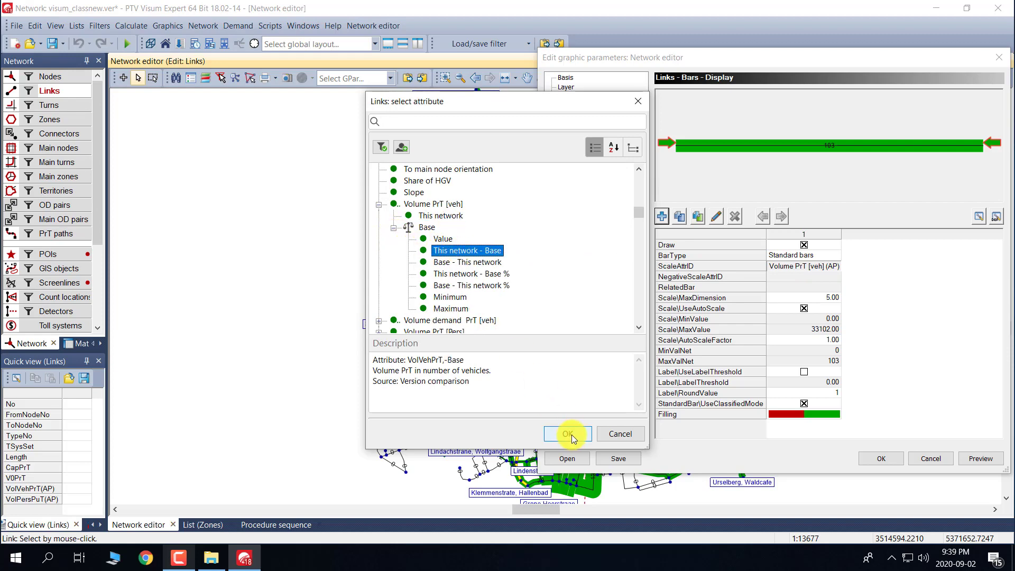
{"action": "left_click", "coordinate": [568, 433]}
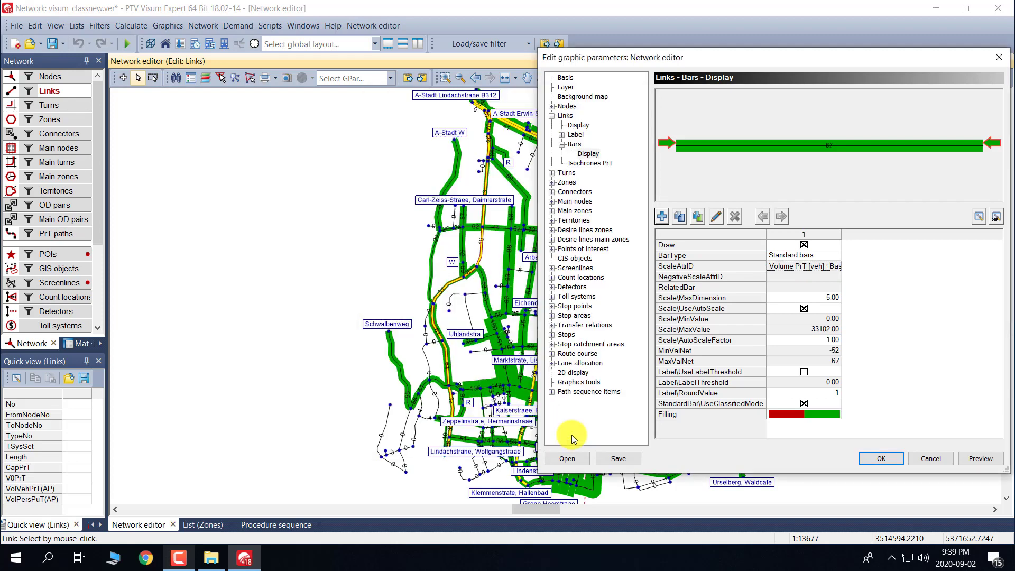
Accept the bar's red class for values <= 0 and green class for values > 0, then apply the graphic parameters.
{"action": "left_click", "coordinate": [803, 416]}
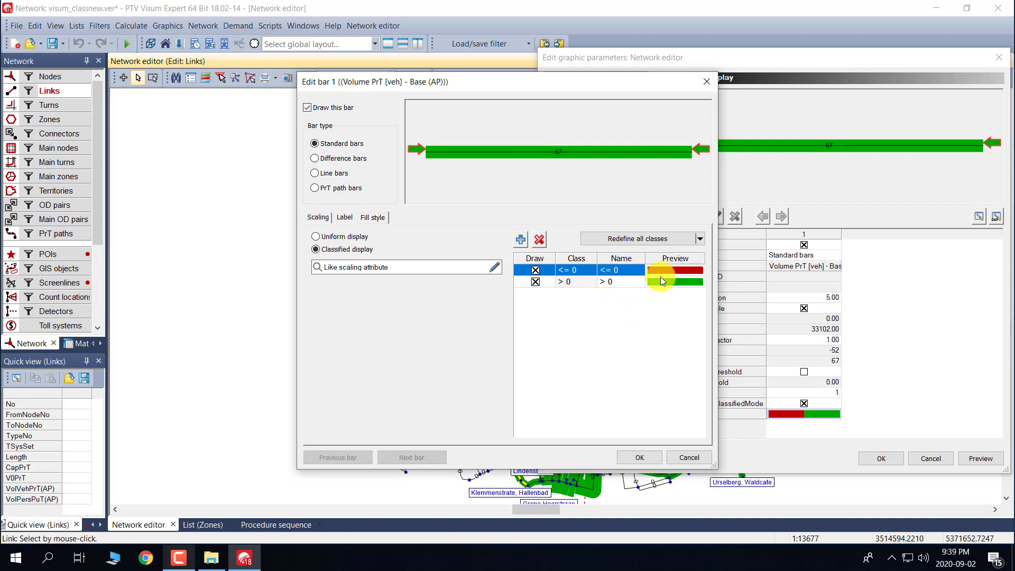
{"action": "left_click", "coordinate": [641, 456]}
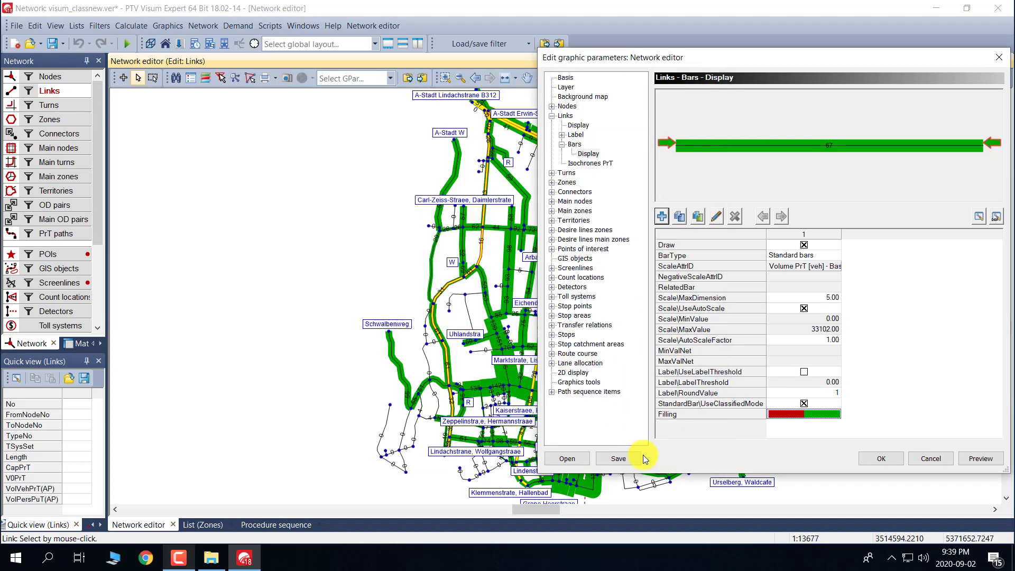
{"action": "left_click", "coordinate": [875, 458]}
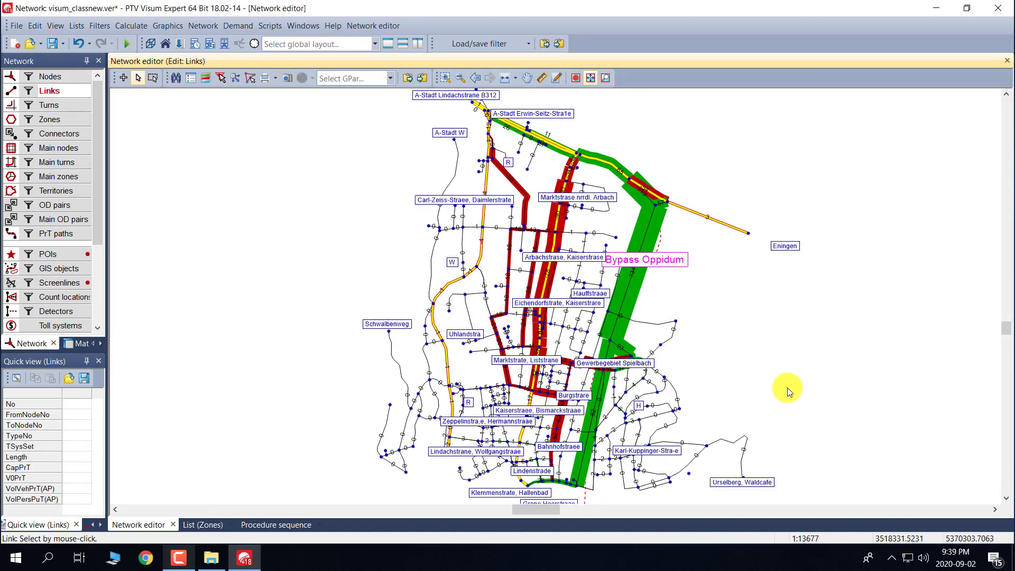
Start a JPG screenshot export of the network's volume differences with the file name output volume.
{"action": "left_click_drag", "start_coordinate": [724, 332], "coordinate": [716, 308]}
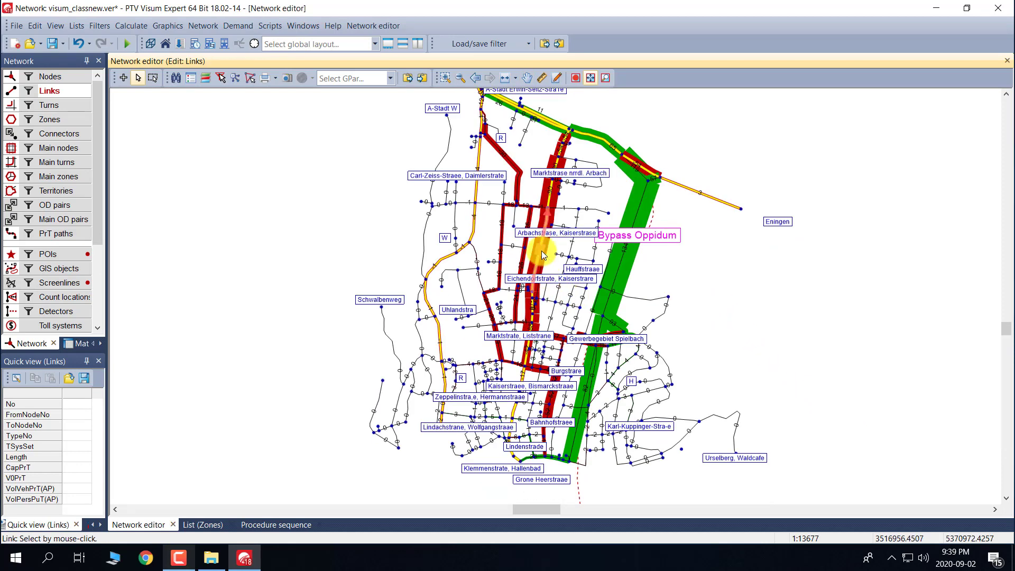
{"action": "scroll", "coordinate": [629, 274], "scroll_direction": "down", "scroll_amount": 1}
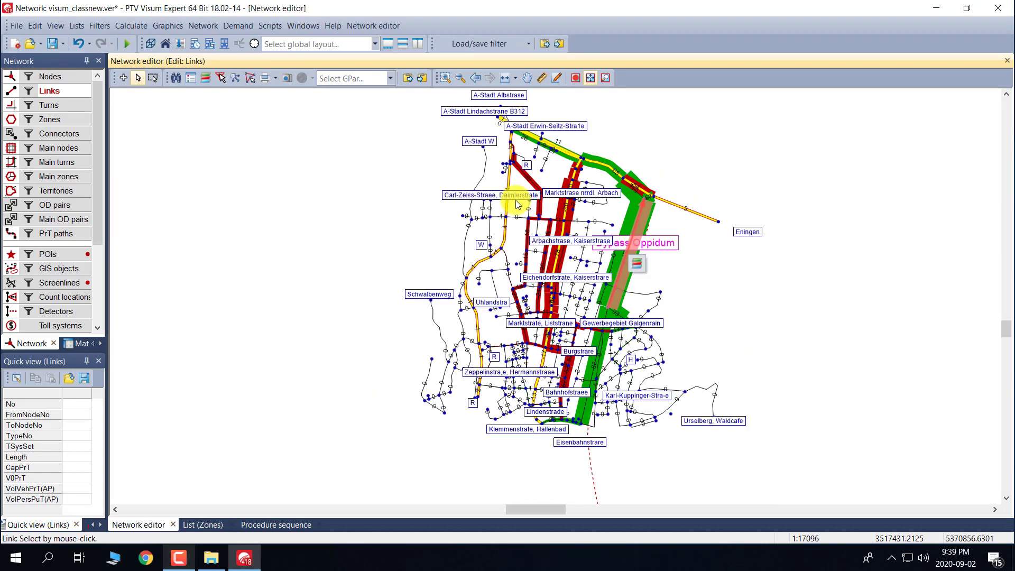
{"action": "left_click_drag", "start_coordinate": [702, 319], "coordinate": [685, 327]}
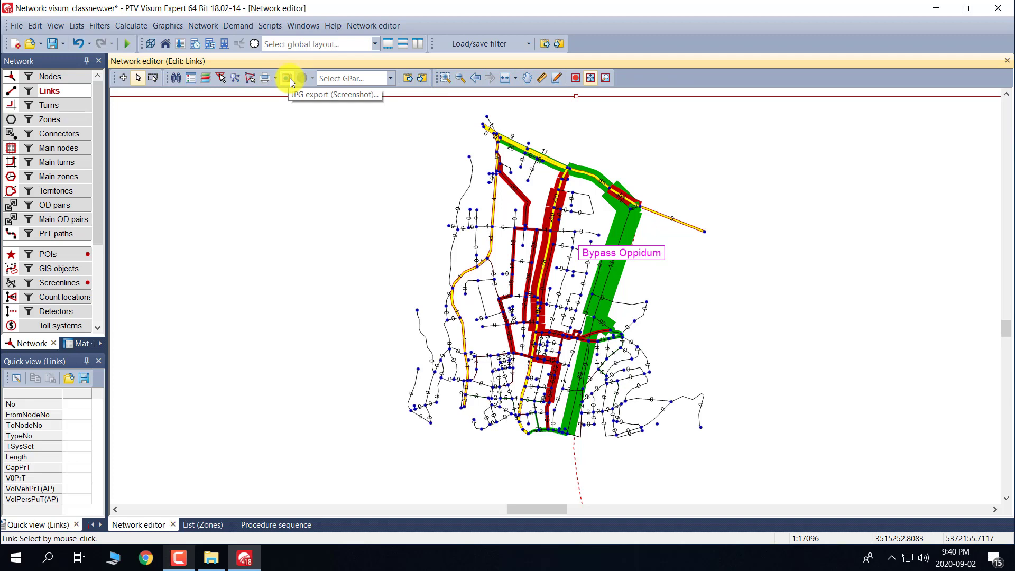
{"action": "scroll", "coordinate": [518, 283], "scroll_direction": "up", "scroll_amount": 1}
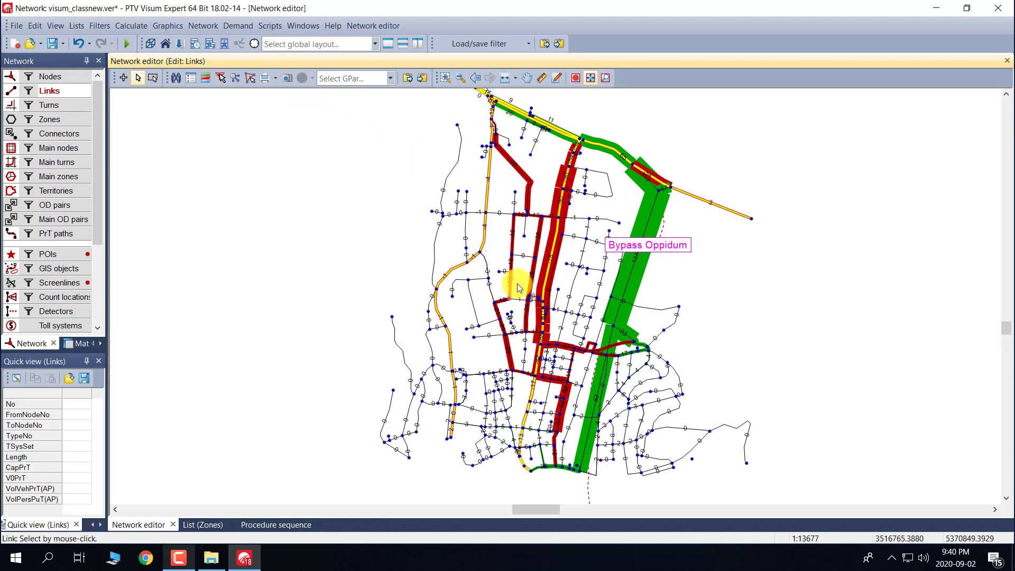
{"action": "scroll", "coordinate": [738, 288], "scroll_direction": "down", "scroll_amount": 1}
{"action": "left_click_drag", "start_coordinate": [738, 288], "coordinate": [650, 289]}
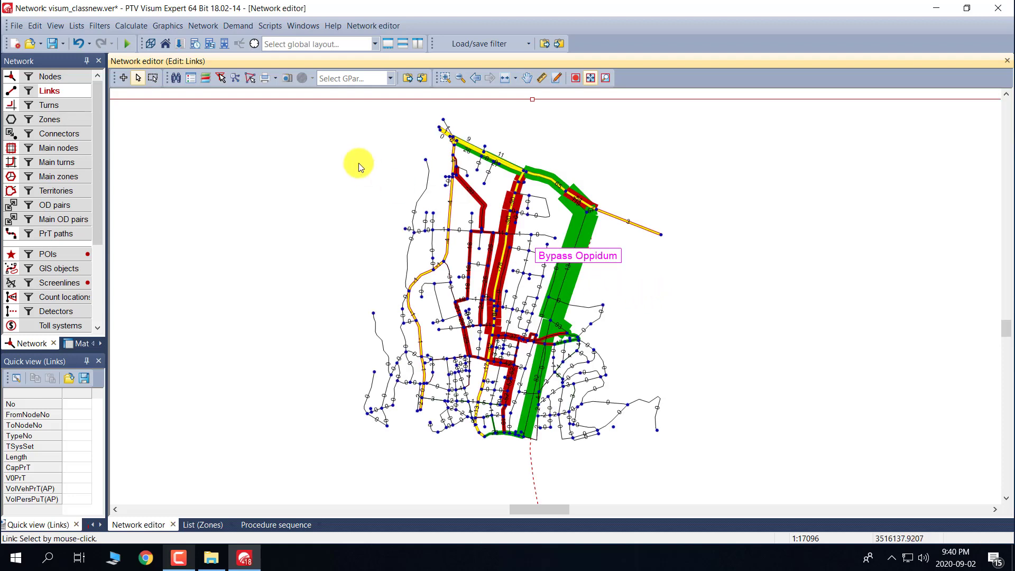
{"action": "left_click", "coordinate": [286, 79]}
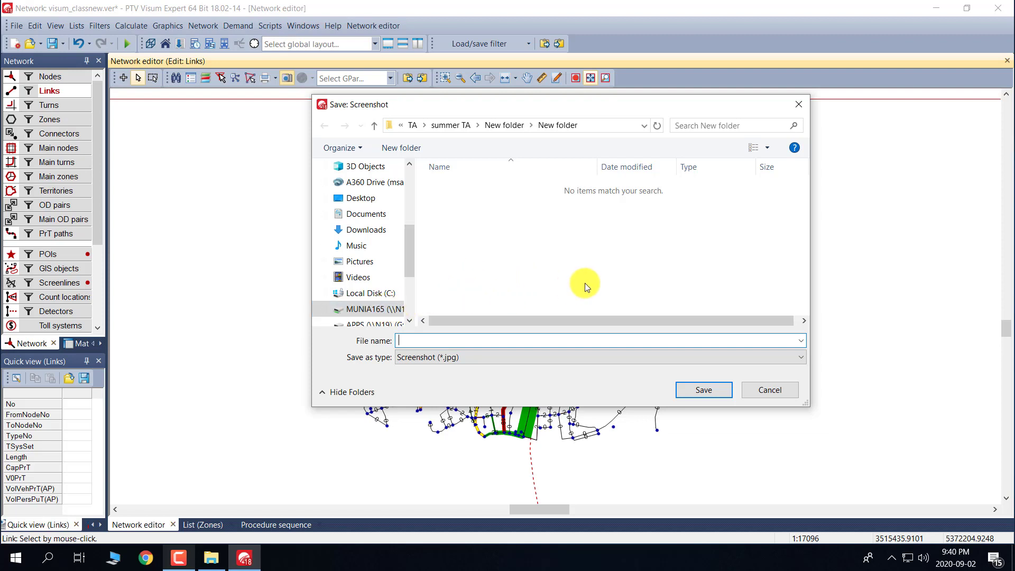
{"action": "type", "text": "out"}
{"action": "type", "text": "put volume"}
{"action": "left_click", "coordinate": [703, 391]}
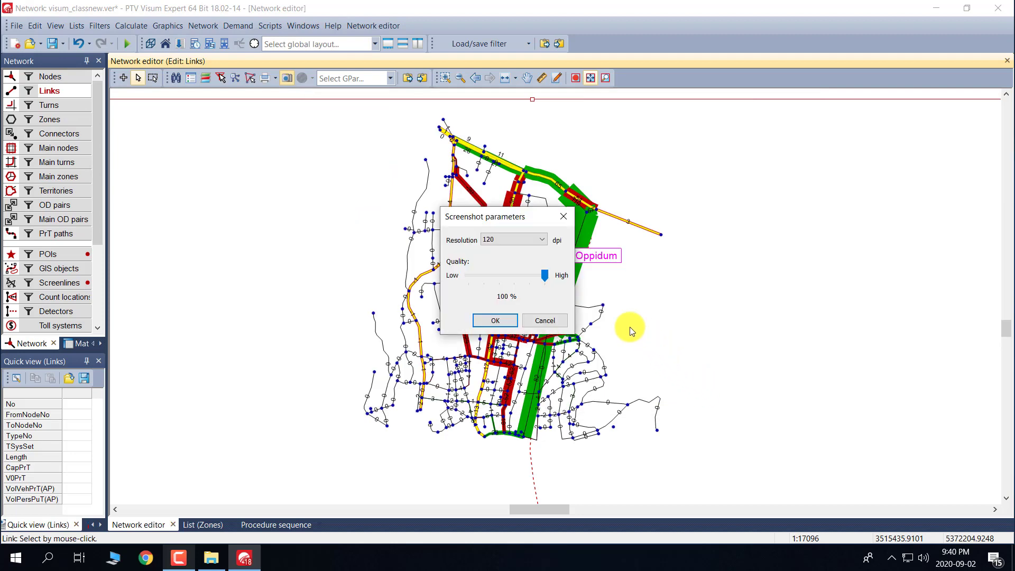
Set the screenshot resolution to 720 dpi, export the image, and close it after it opens.
{"action": "left_click", "coordinate": [542, 242]}
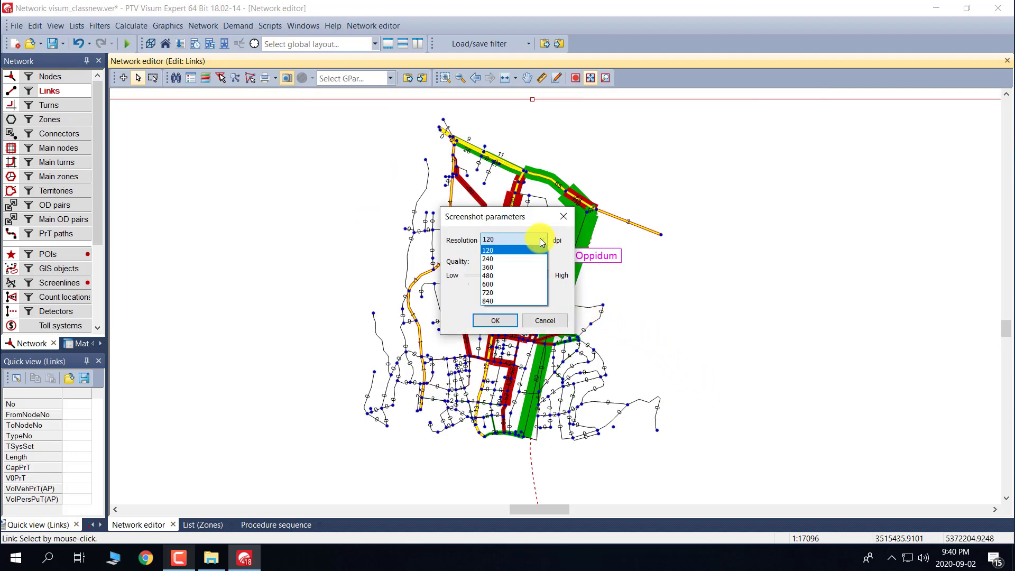
{"action": "left_click", "coordinate": [496, 293]}
{"action": "left_click", "coordinate": [495, 321]}
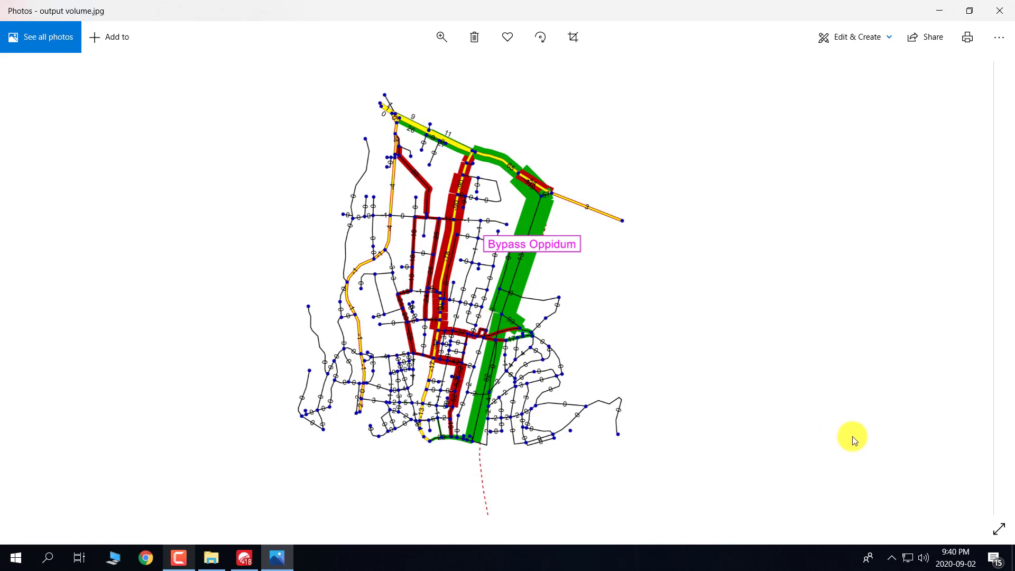
{"action": "left_click", "coordinate": [1006, 9]}
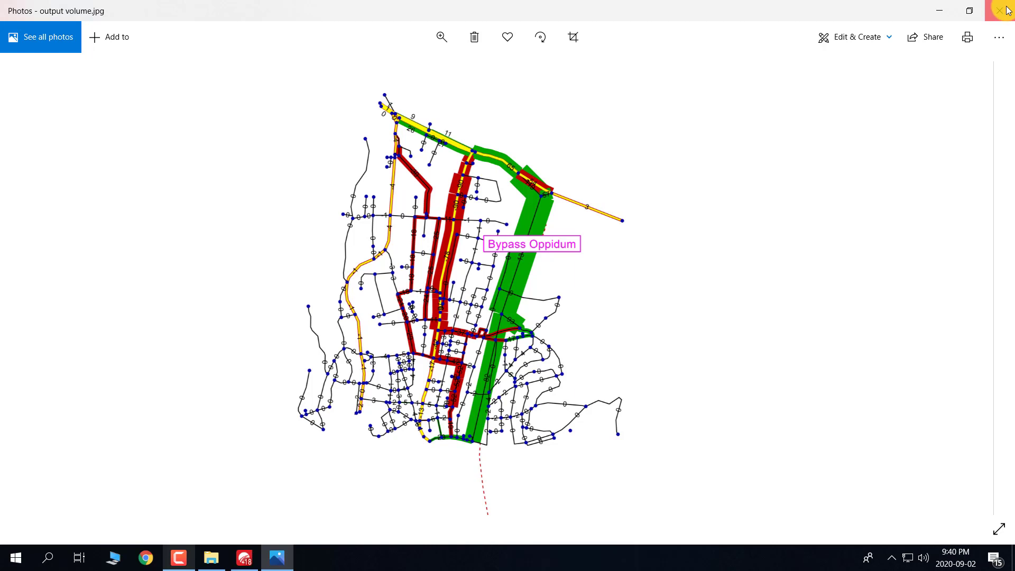